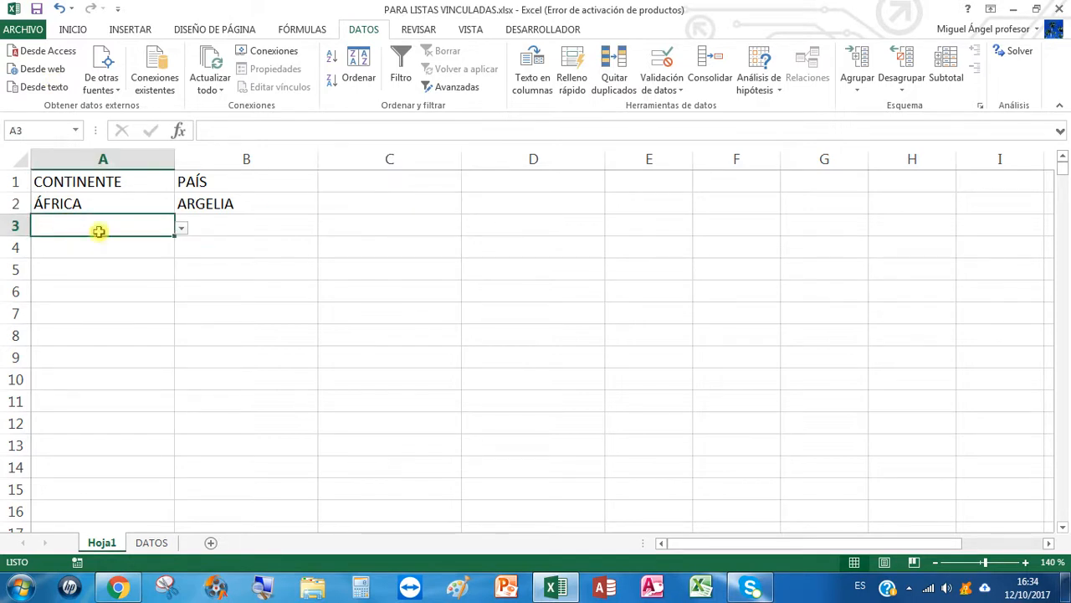
- Fill row 3 with the continent ASIA and the country INDONESIA from the linked lists
{"action": "left_click", "coordinate": [182, 228]}
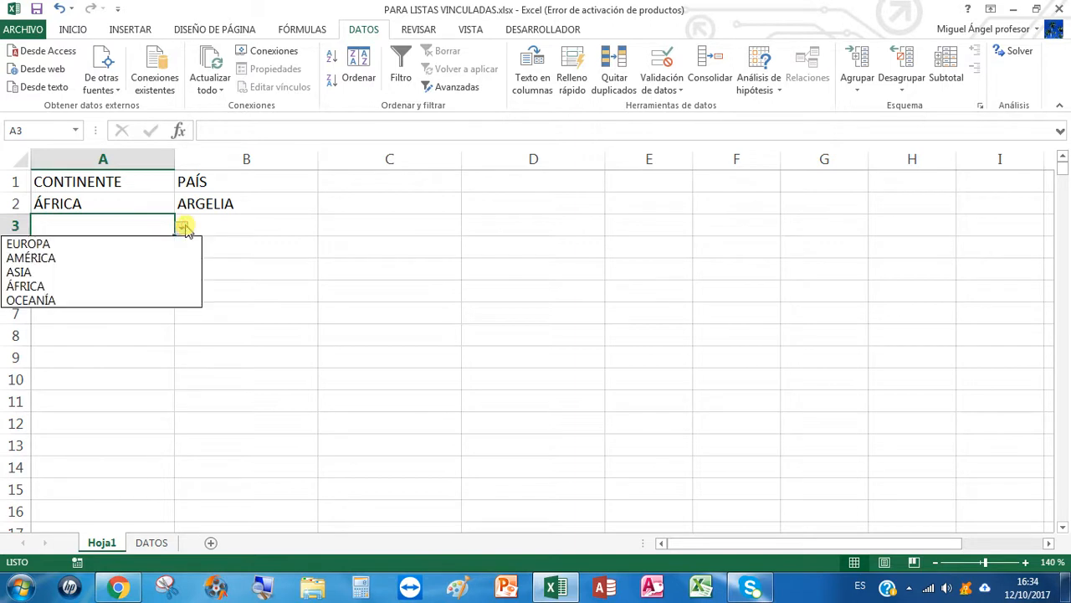
{"action": "left_click", "coordinate": [97, 275]}
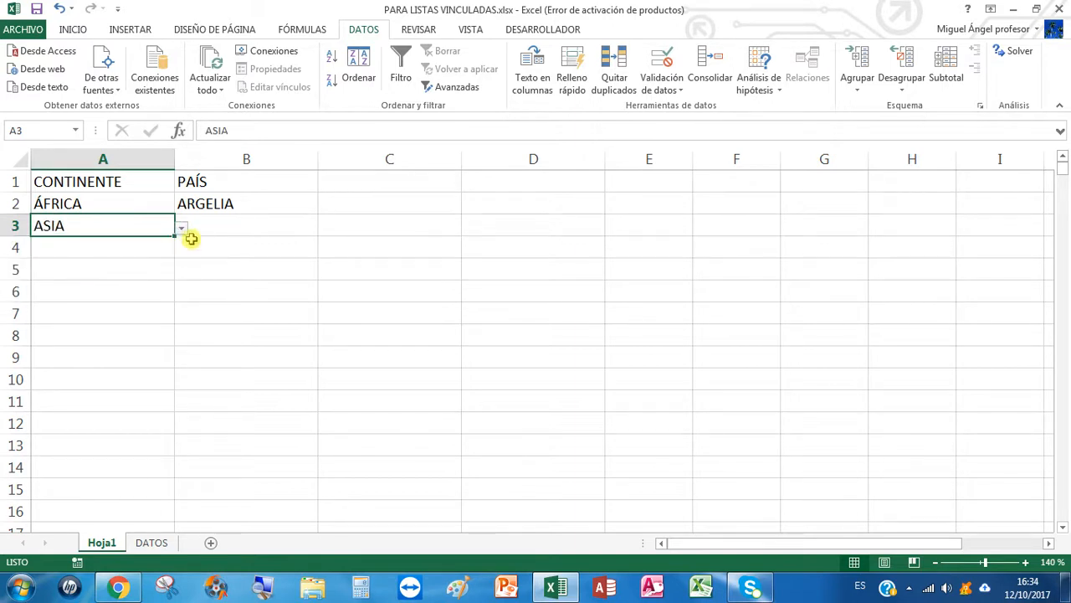
{"action": "left_click", "coordinate": [234, 226]}
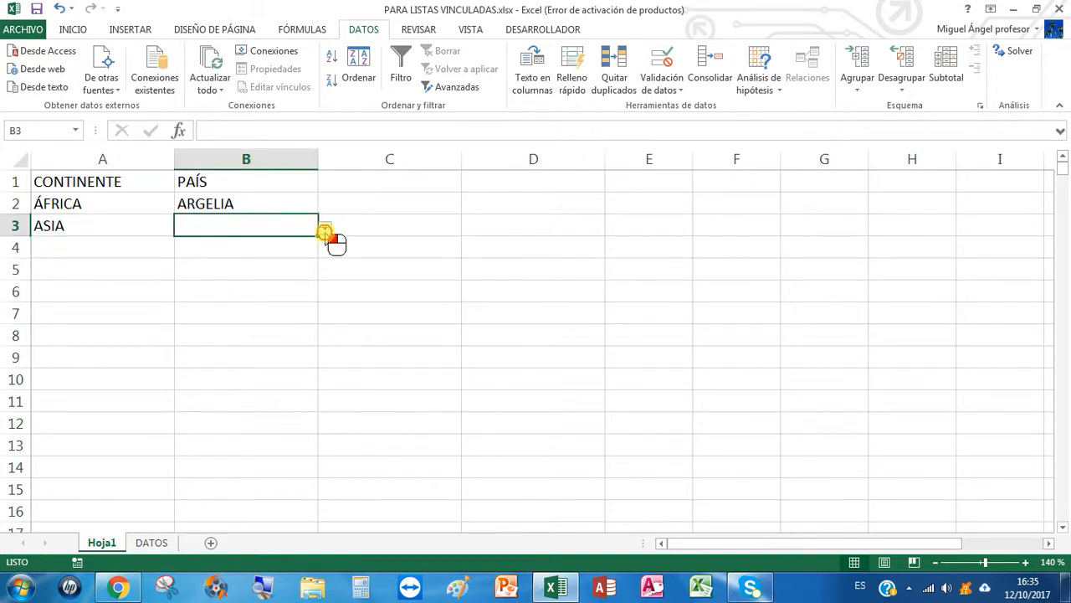
{"action": "left_click", "coordinate": [325, 231]}
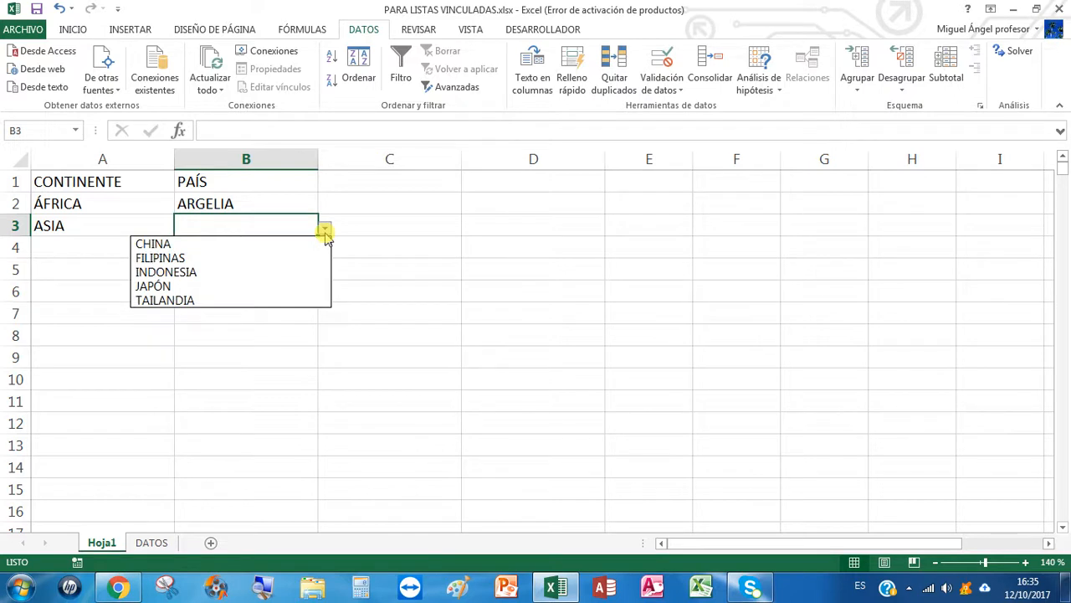
{"action": "left_click", "coordinate": [236, 272]}
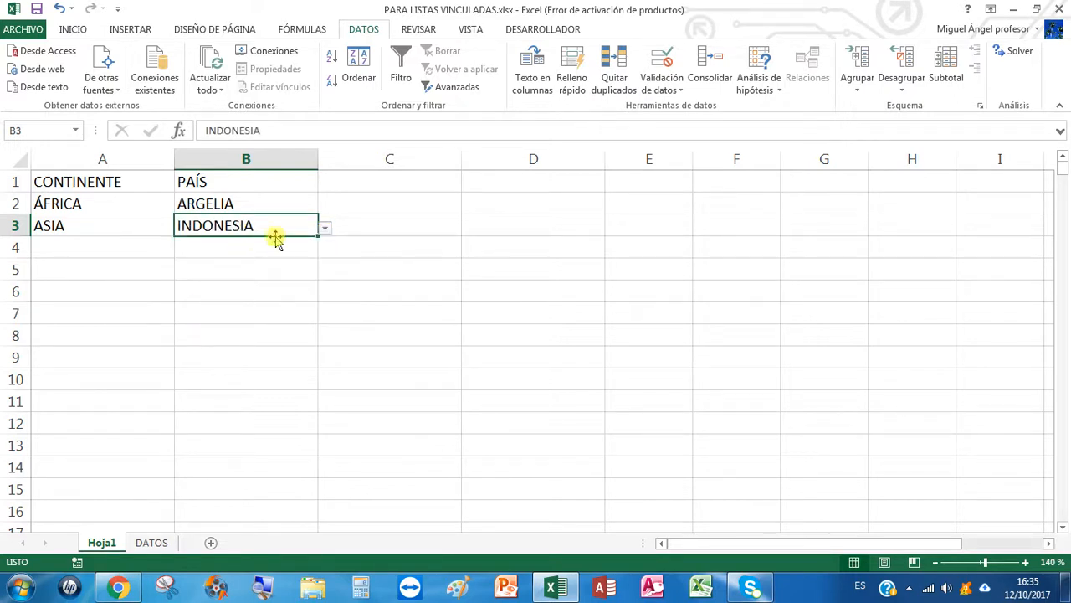
- Change row 3 to the continent EUROPA and the country ITALIA using the linked lists
{"action": "left_click", "coordinate": [113, 230]}
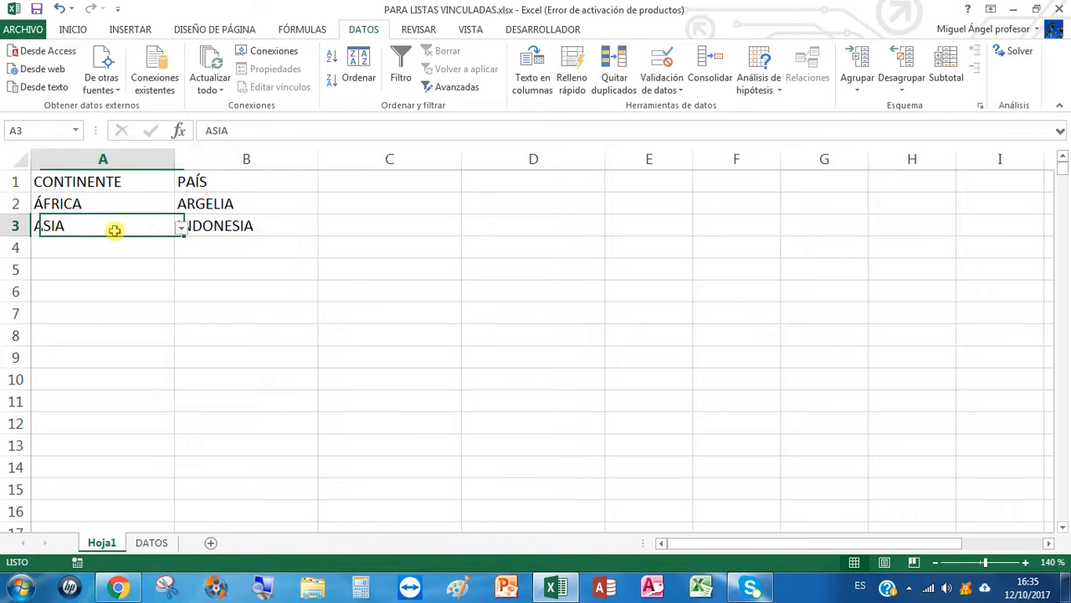
{"action": "left_click", "coordinate": [180, 227]}
{"action": "left_click", "coordinate": [114, 250]}
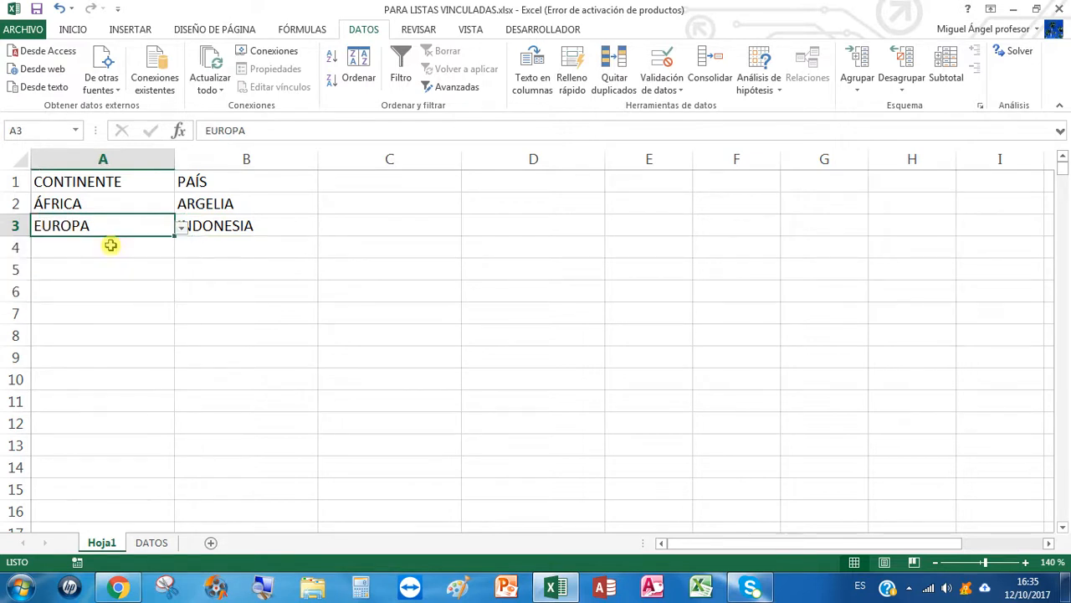
{"action": "left_click", "coordinate": [240, 226]}
{"action": "left_click", "coordinate": [325, 230]}
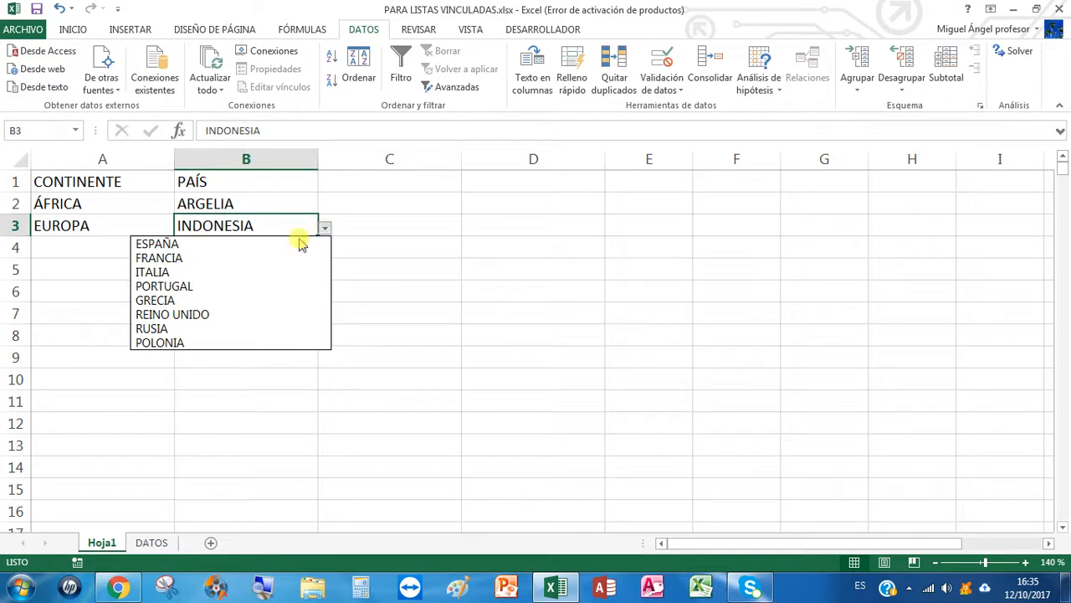
{"action": "left_click", "coordinate": [230, 272]}
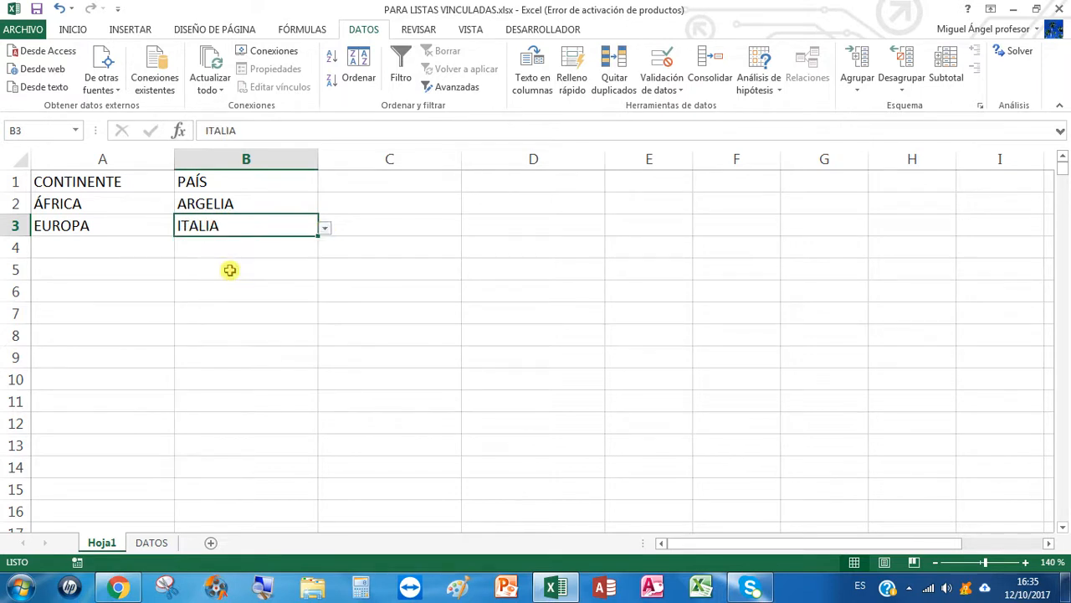
- Fill row 4 with the continent AMÉRICA and the country CANADÁ from the linked lists
{"action": "left_click", "coordinate": [107, 248]}
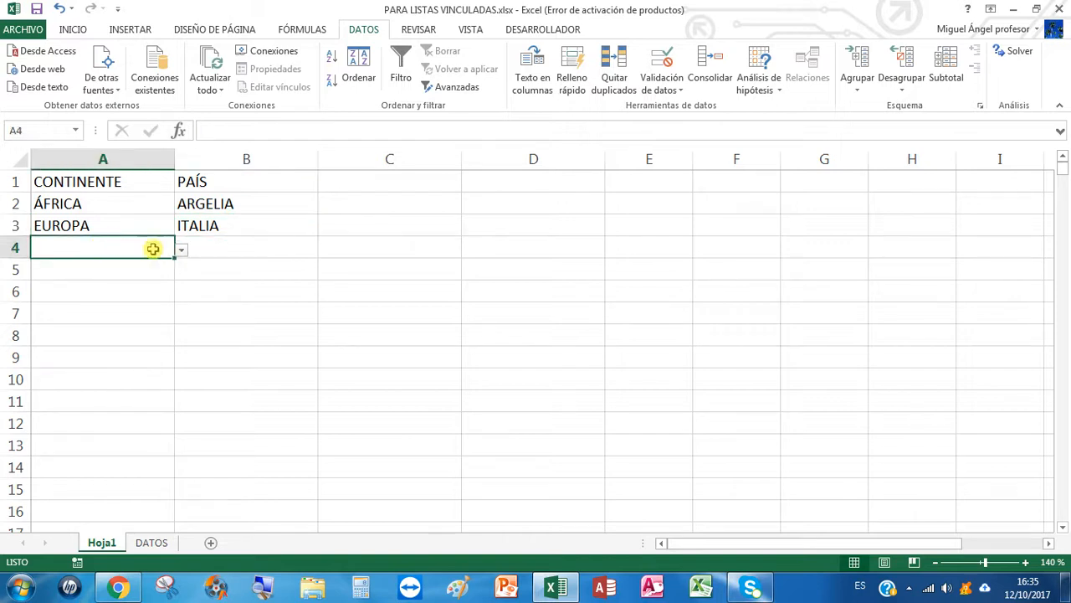
{"action": "left_click", "coordinate": [182, 250]}
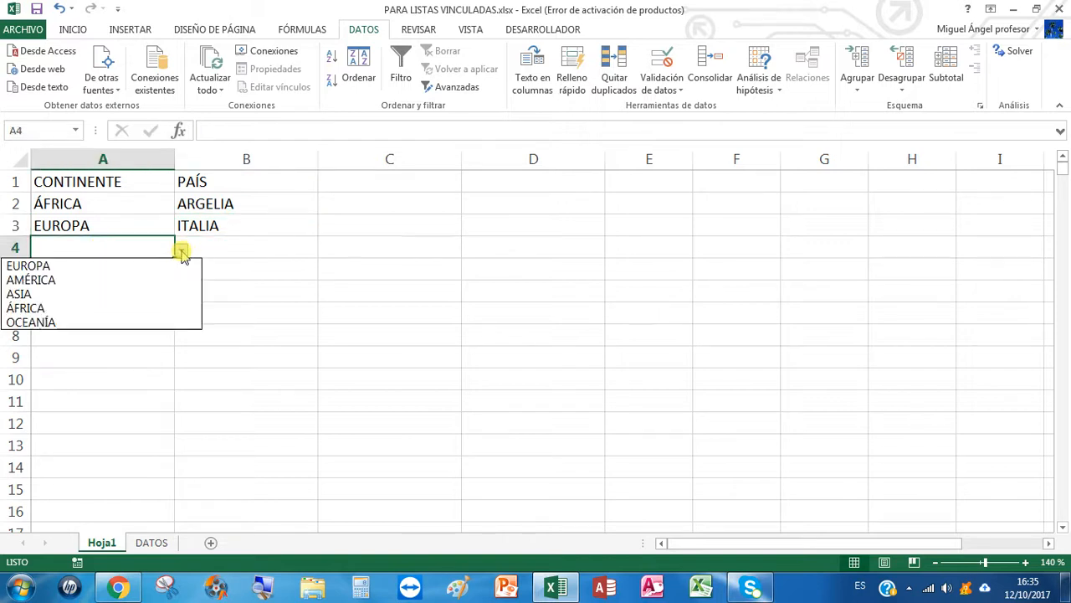
{"action": "left_click", "coordinate": [125, 281]}
{"action": "left_click", "coordinate": [247, 247]}
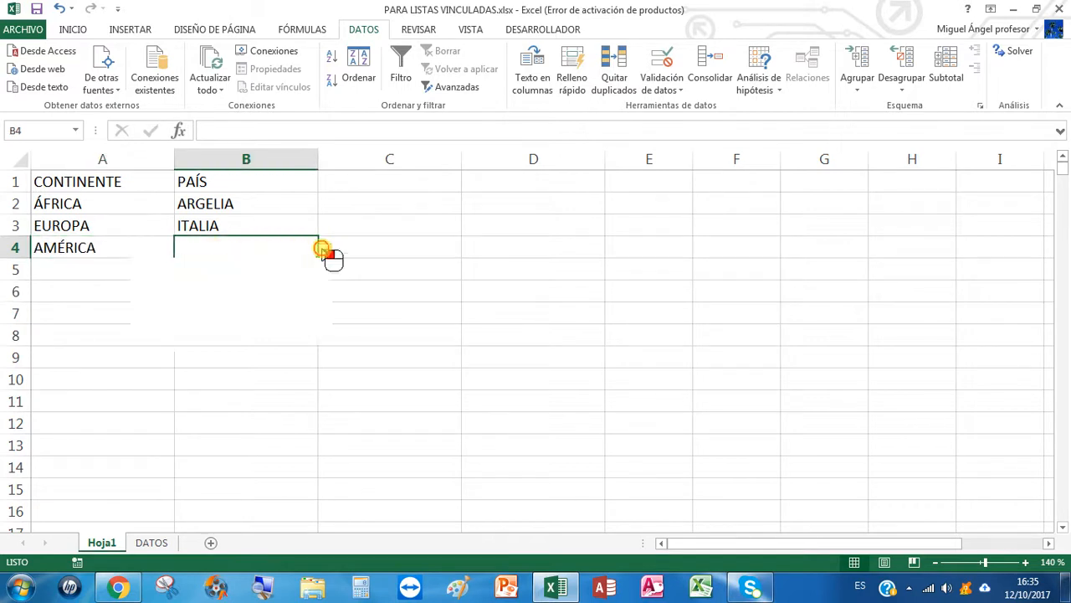
{"action": "left_click", "coordinate": [324, 249]}
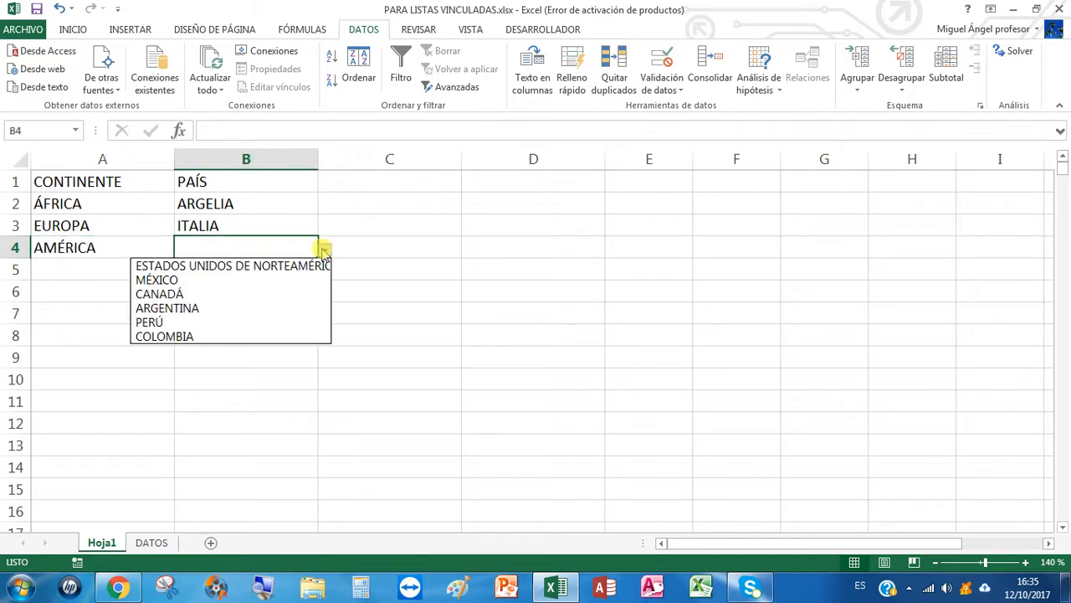
{"action": "left_click", "coordinate": [254, 295]}
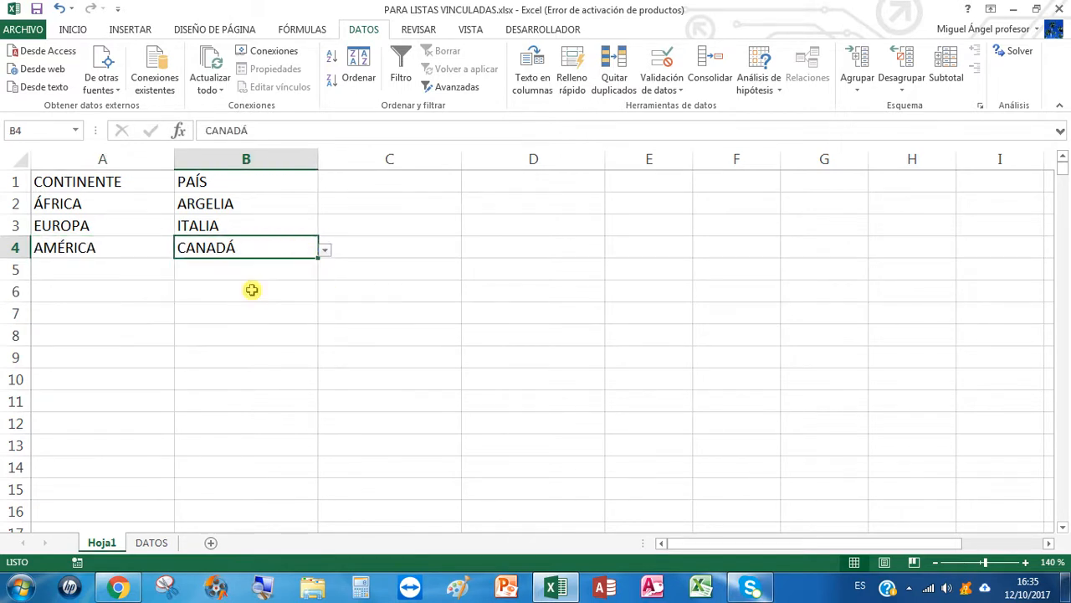
- Add BRASIL in cell C8 of the DATOS sheet, directly below COLOMBIA in the AMÉRICA column
{"action": "left_click", "coordinate": [152, 543]}
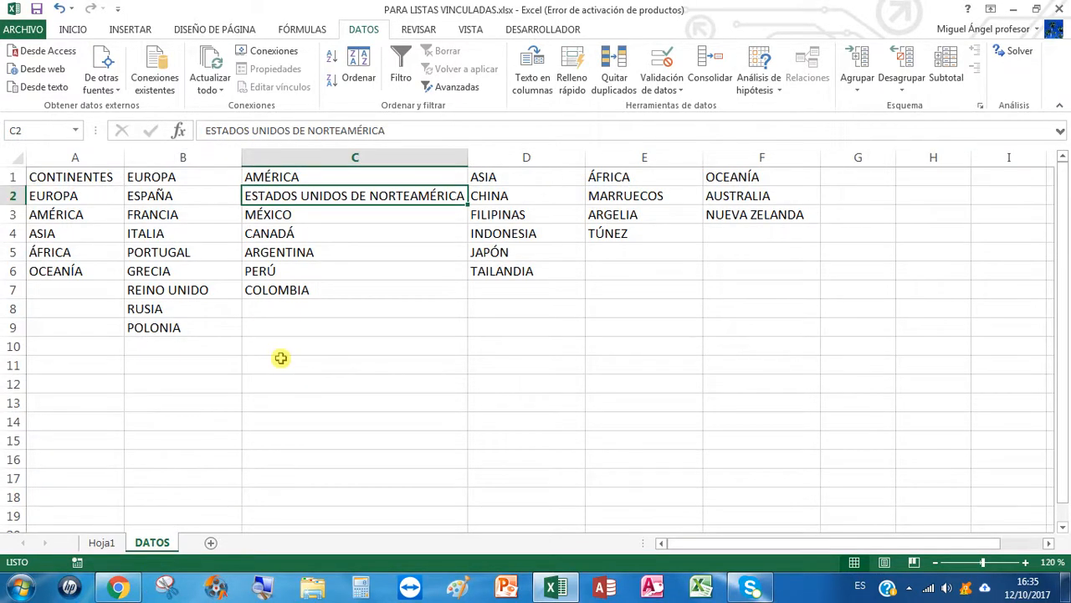
{"action": "left_click", "coordinate": [51, 195]}
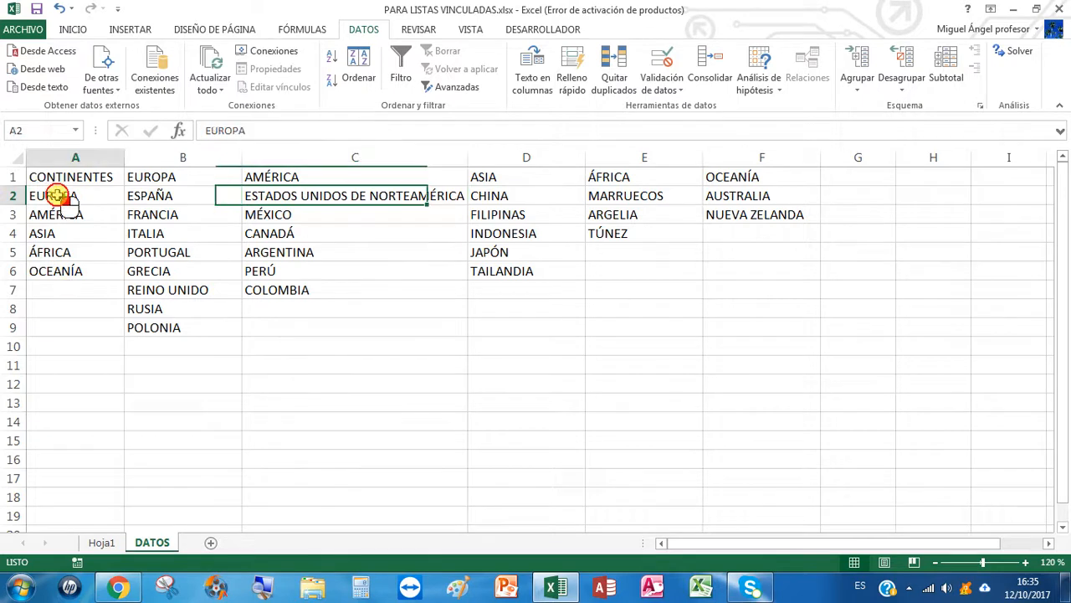
{"action": "left_click", "coordinate": [487, 195]}
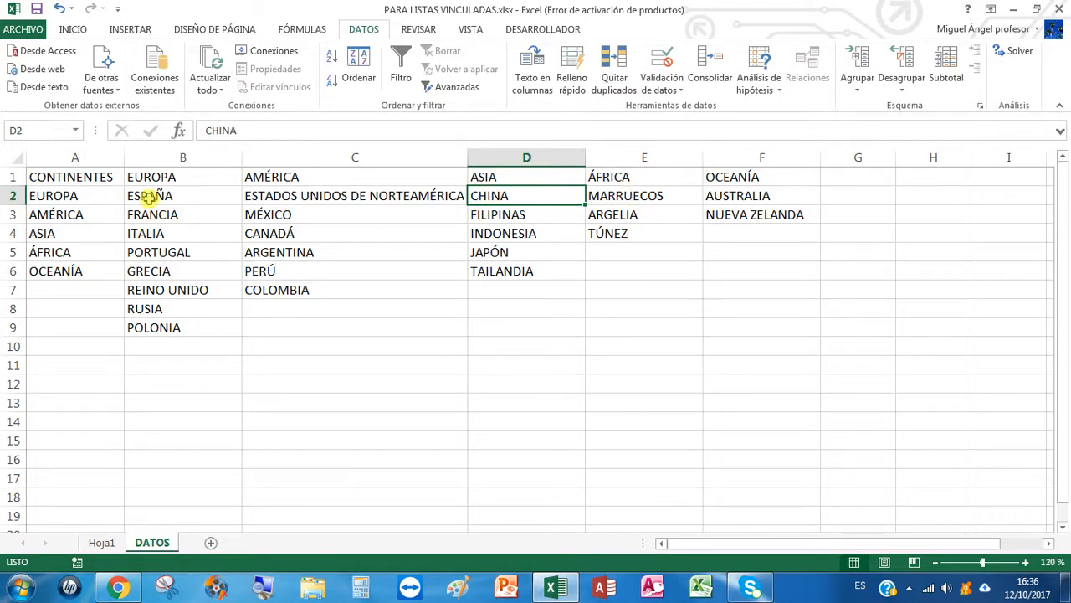
{"action": "left_click", "coordinate": [282, 307]}
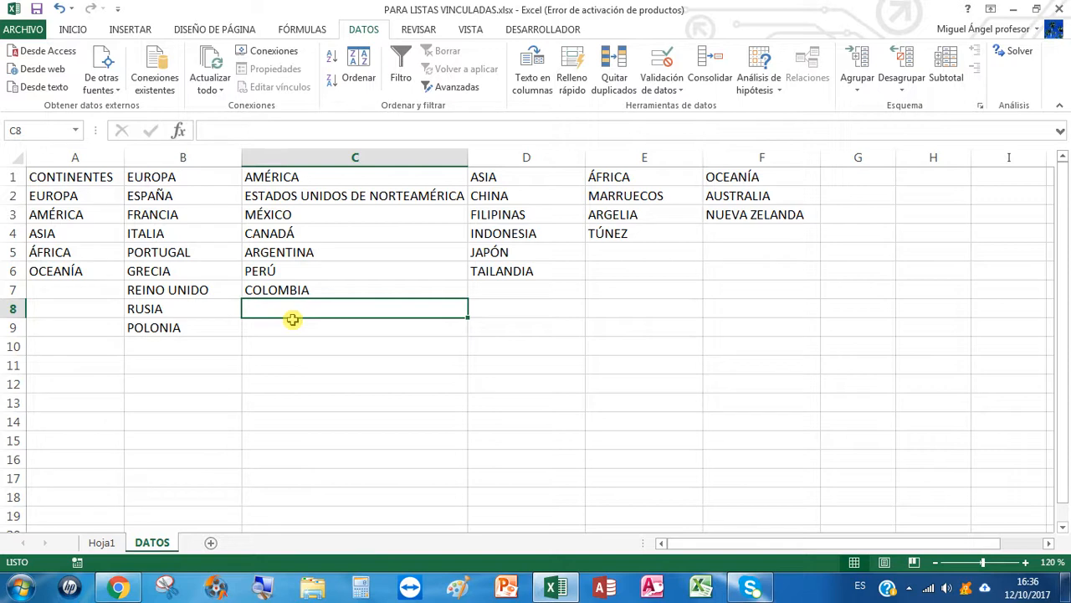
{"action": "type", "text": "BRASIL"}
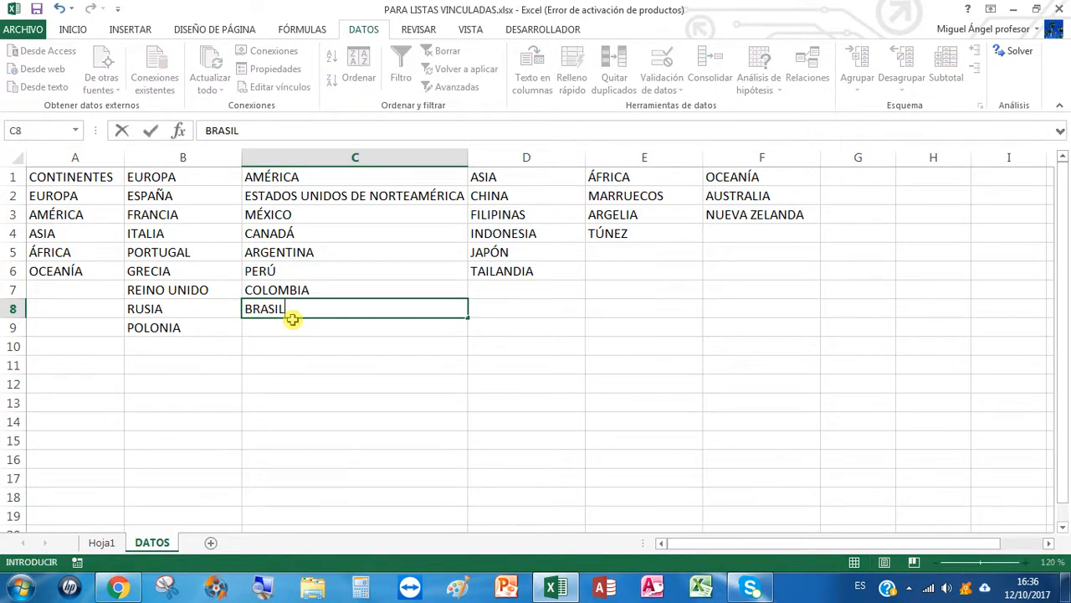
{"action": "key", "text": "Return"}
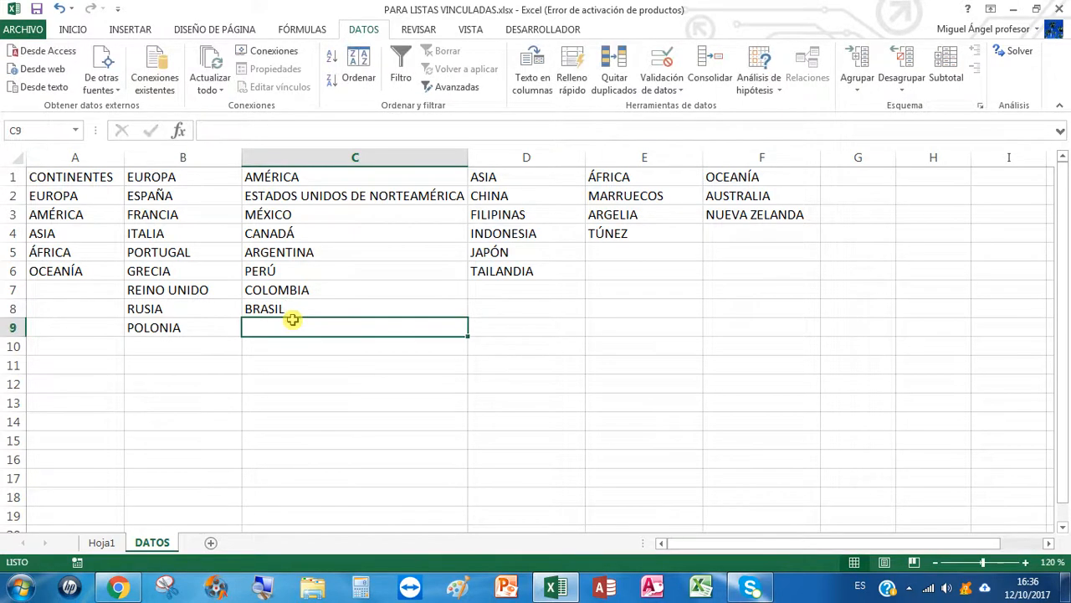
- Check the country options offered for AMÉRICA in cell B4 of the Hoja1 sheet
{"action": "left_click", "coordinate": [102, 542]}
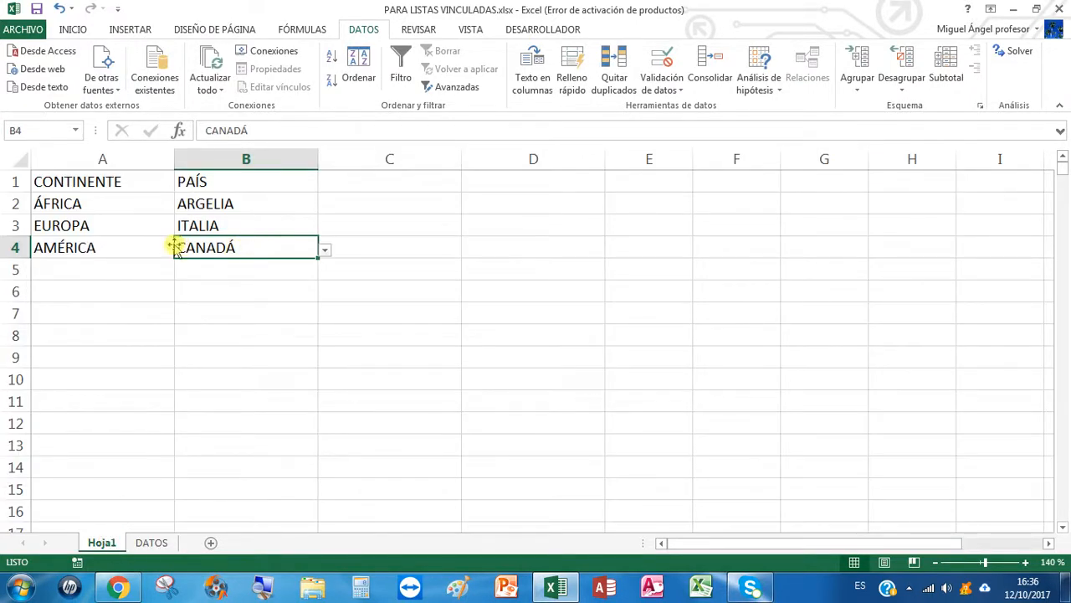
{"action": "left_click", "coordinate": [325, 249]}
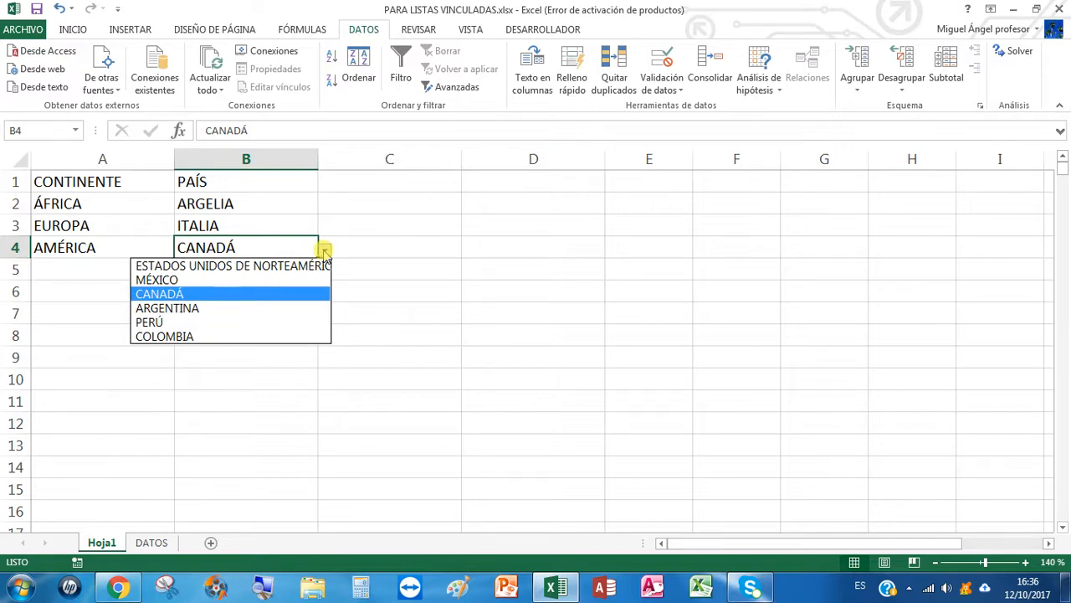
{"action": "left_click", "coordinate": [153, 545]}
- Read the input note attached to the country cells in the EUROPA column of the DATOS sheet
{"action": "left_click", "coordinate": [153, 544]}
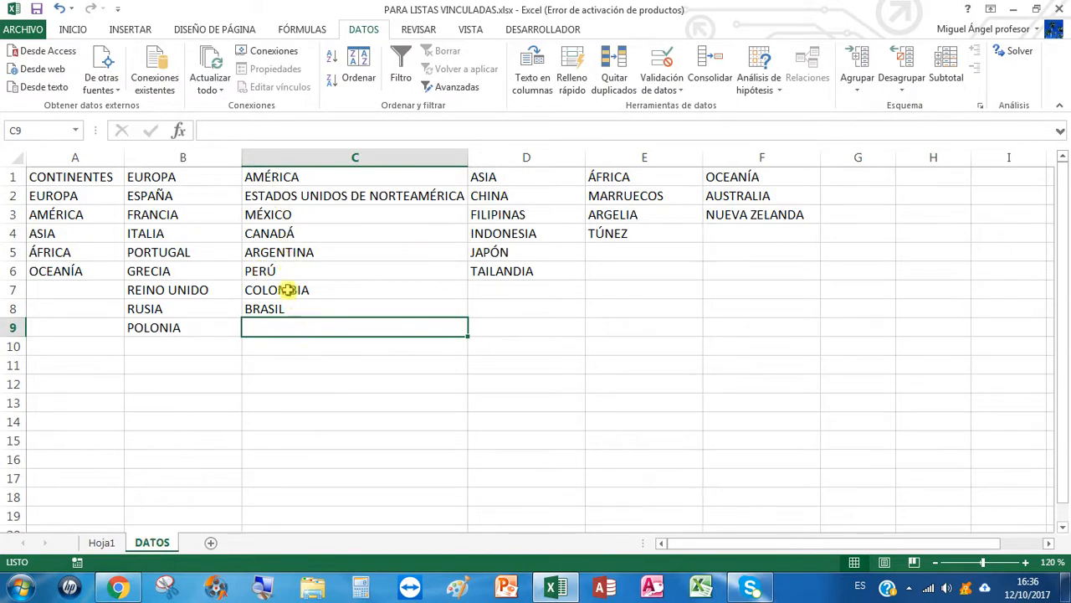
{"action": "left_click", "coordinate": [144, 215]}
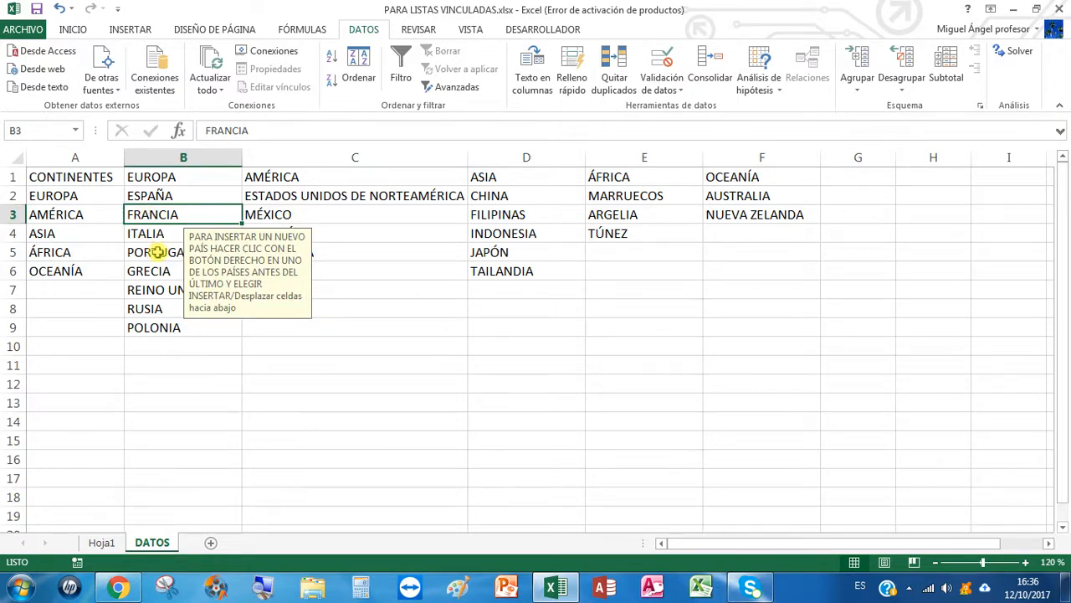
{"action": "left_click", "coordinate": [155, 252]}
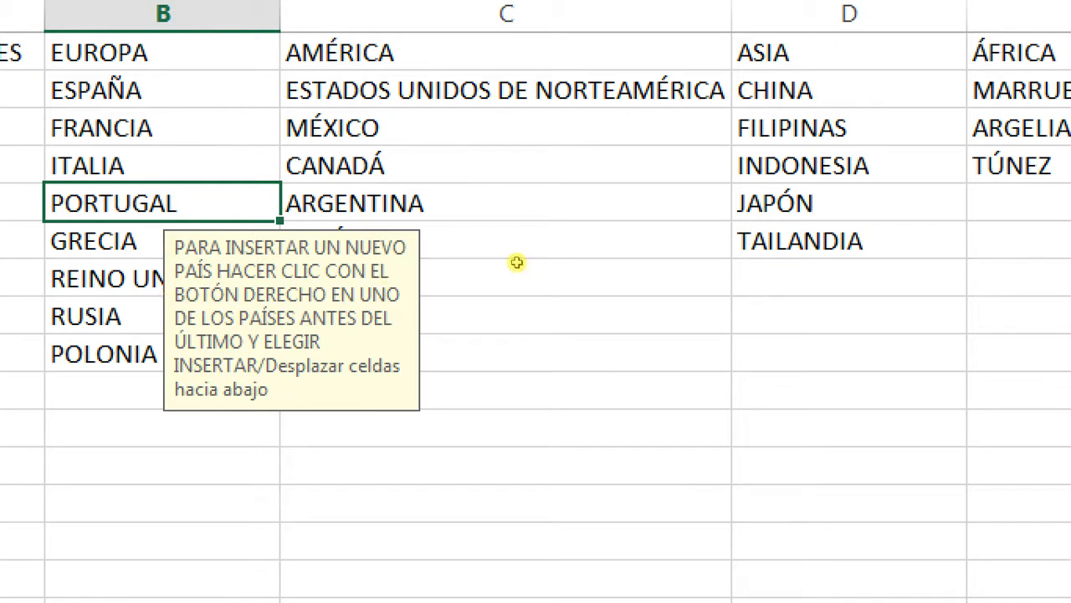
- Delete BRASIL from cell C8 below COLOMBIA in the AMÉRICA column
{"action": "left_click", "coordinate": [356, 254]}
{"action": "key", "text": "Down"}
{"action": "key", "text": "Down"}
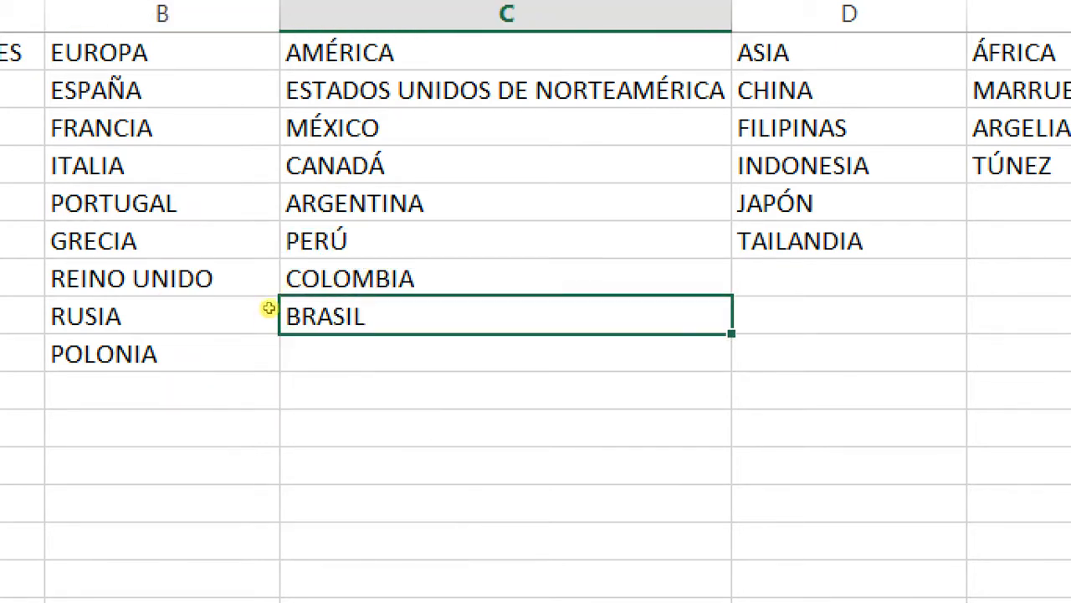
{"action": "key", "text": "Delete"}
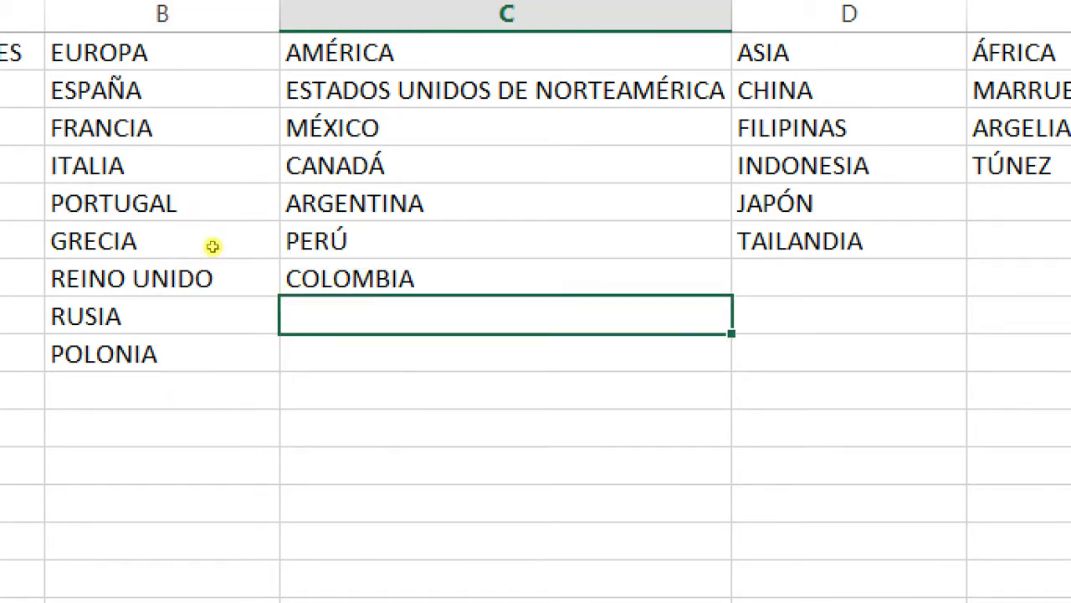
- Insert a cell at CANADÁ in the AMÉRICA column, shifting the cells down, and enter BRASIL in it
{"action": "key", "text": "Up"}
{"action": "key", "text": "Up"}
{"action": "key", "text": "Up"}
{"action": "left_click", "coordinate": [281, 291]}
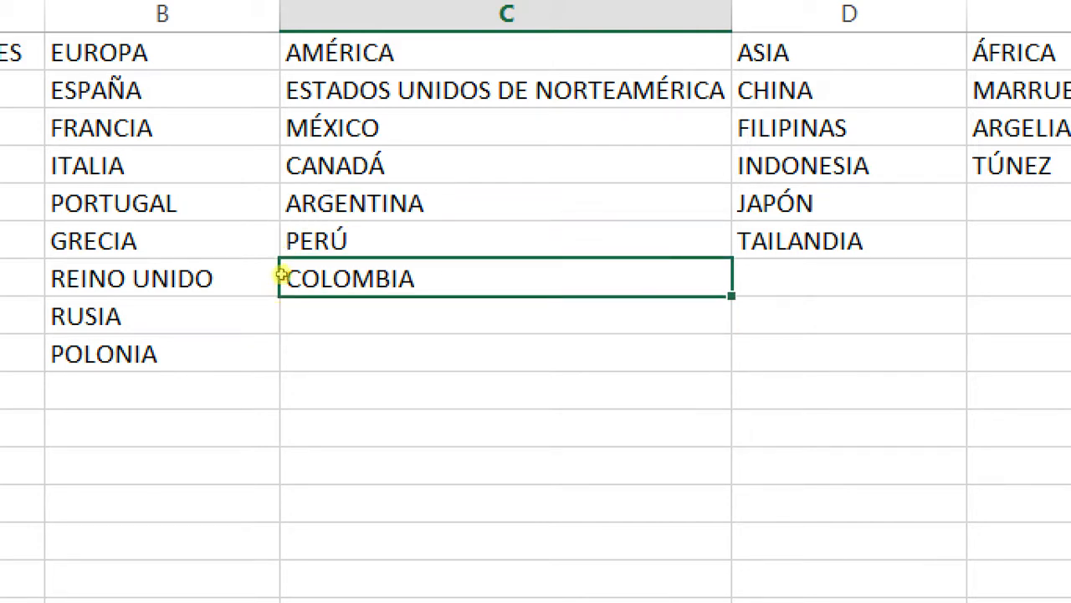
{"action": "right_click", "coordinate": [262, 234]}
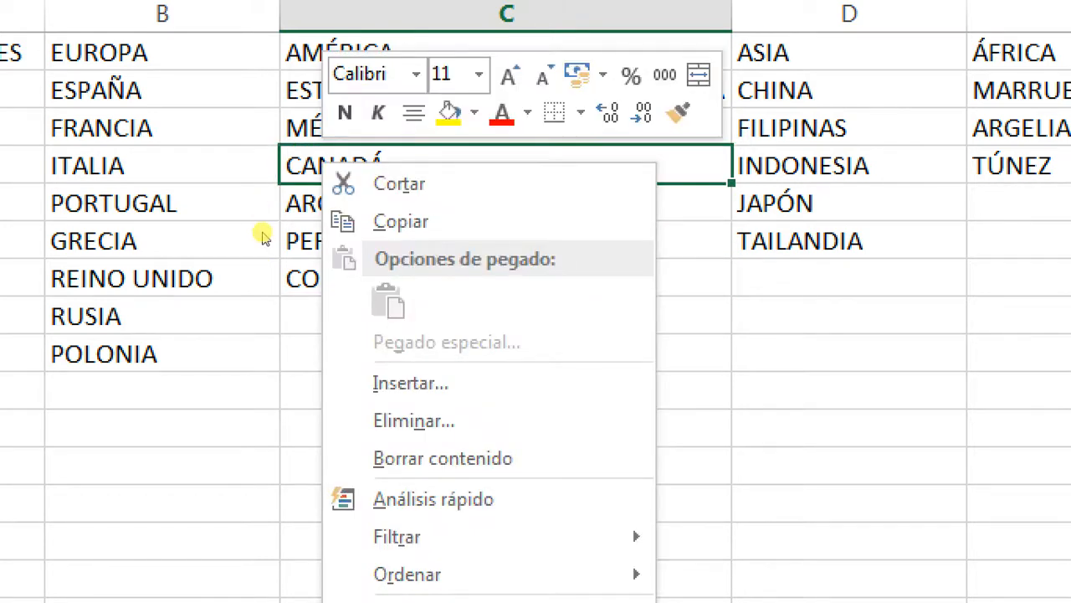
{"action": "left_click", "coordinate": [393, 383]}
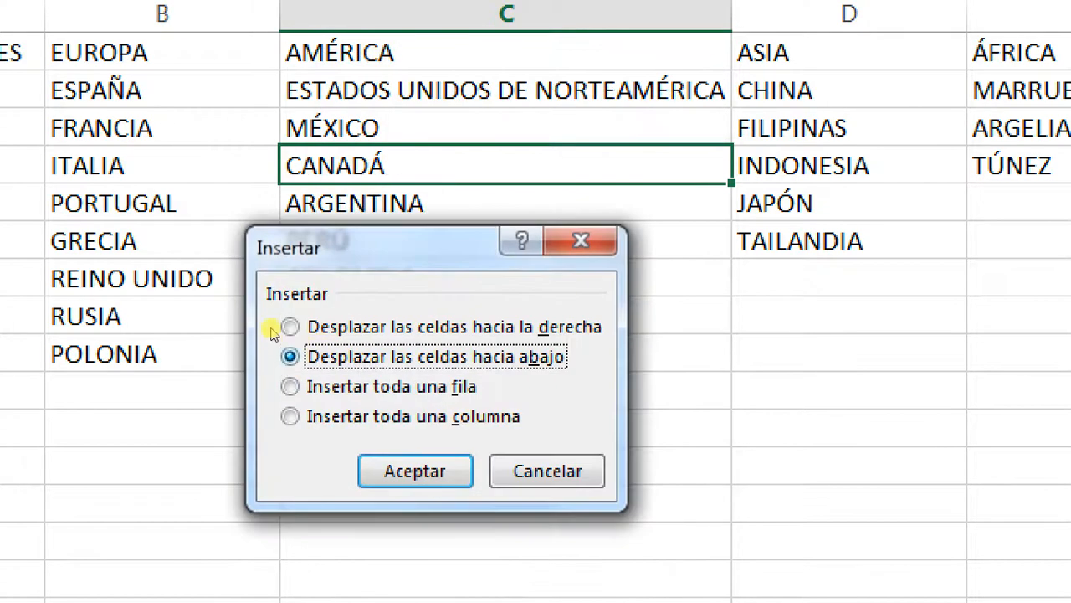
{"action": "left_click", "coordinate": [415, 470]}
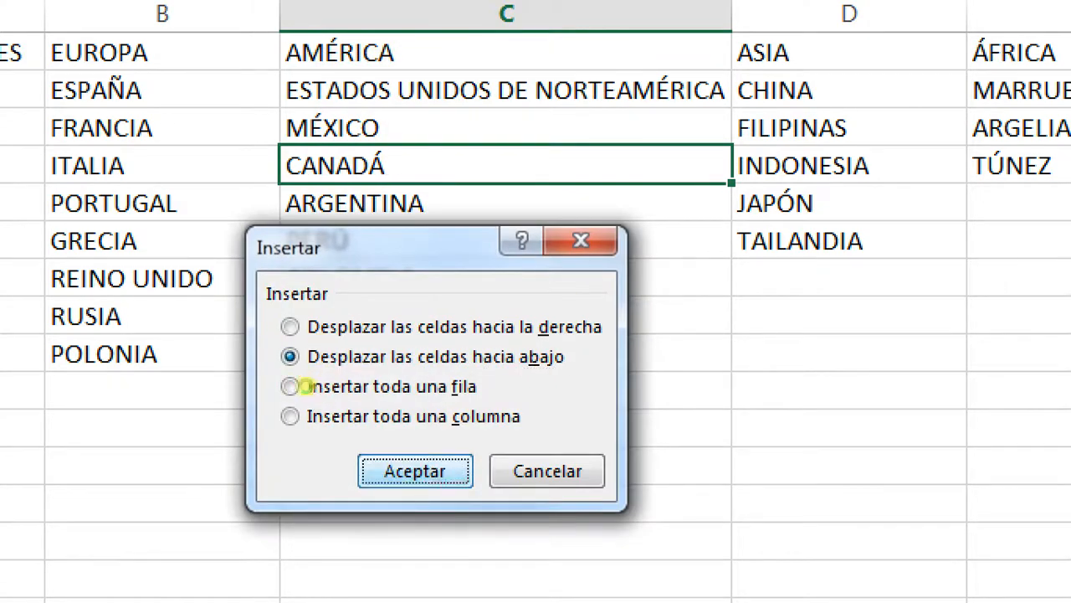
{"action": "type", "text": "B"}
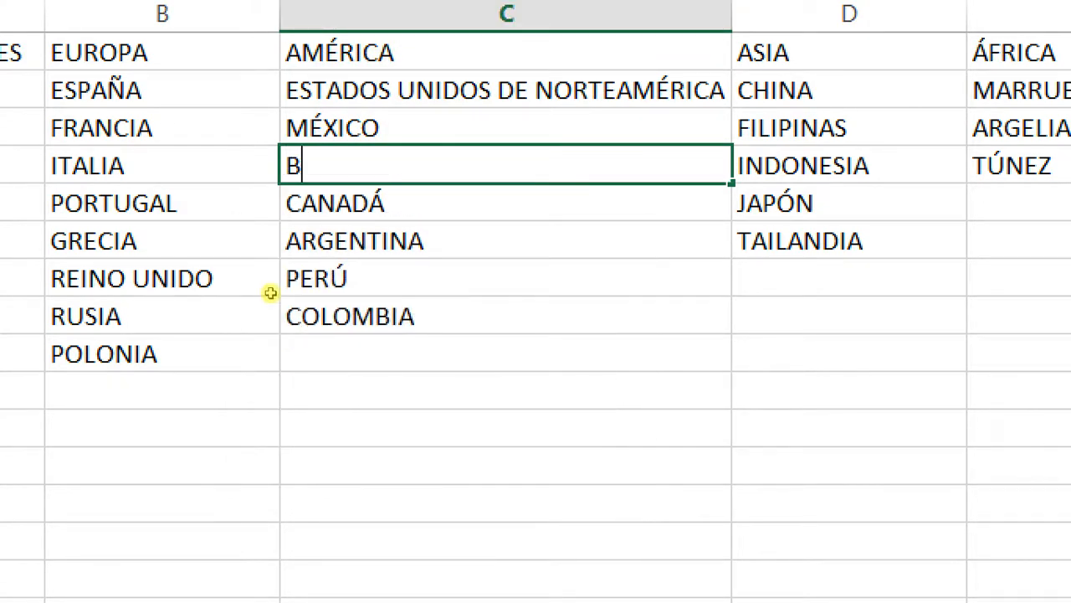
{"action": "type", "text": "RASIL"}
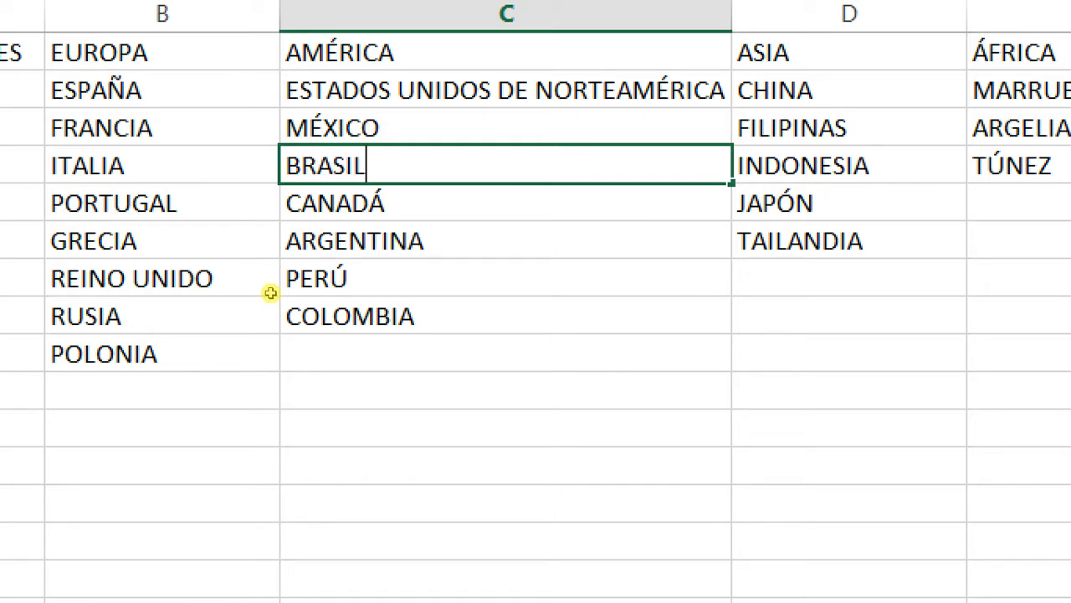
{"action": "key", "text": "Return"}
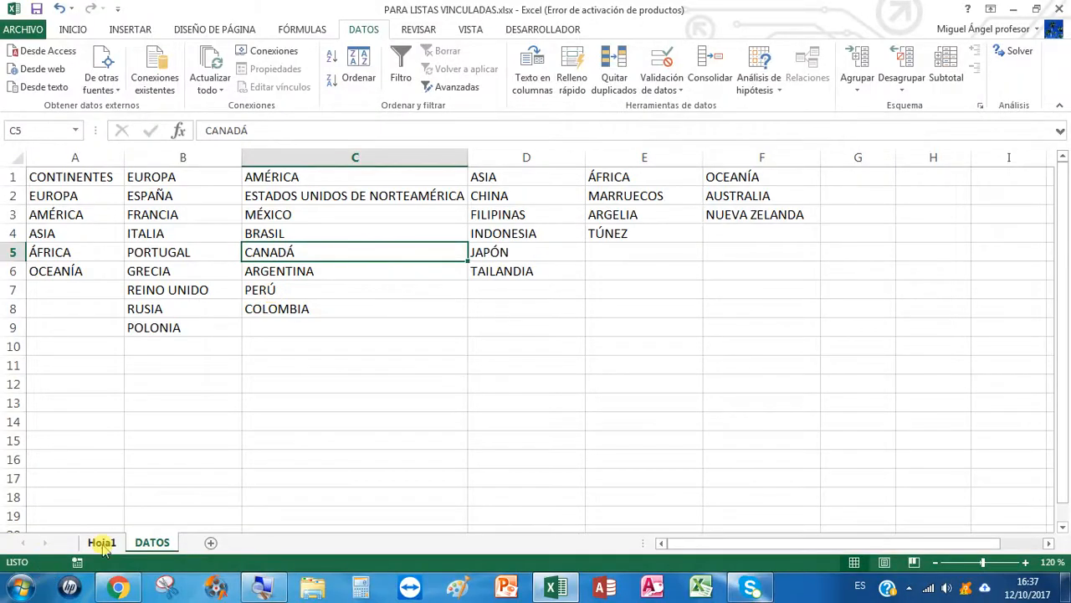
- Choose BRASIL as the country for AMÉRICA in cell B4 of the Hoja1 sheet
{"action": "left_click", "coordinate": [102, 543]}
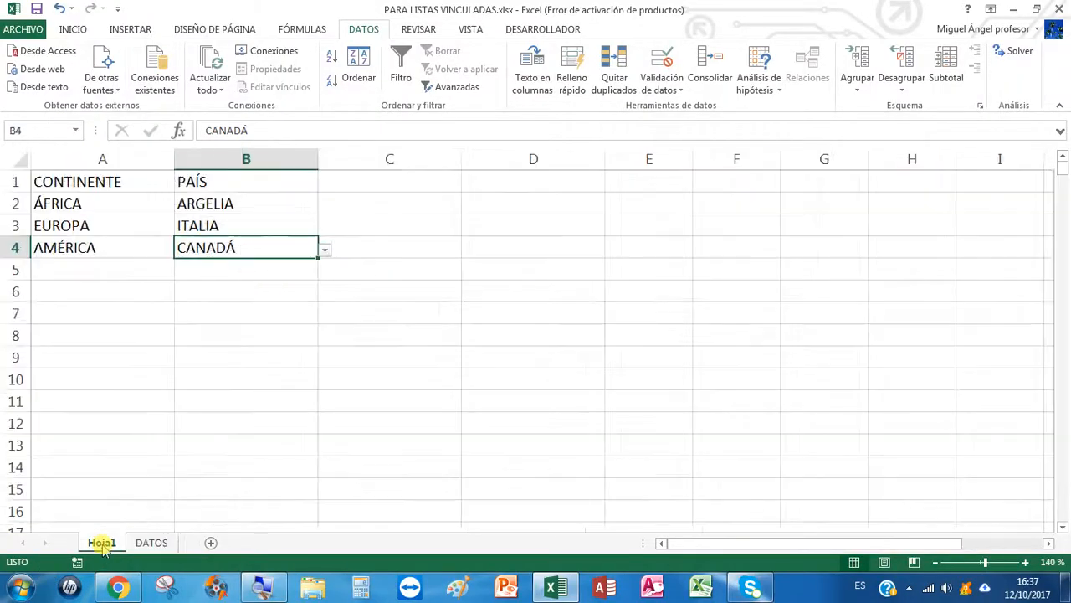
{"action": "left_click", "coordinate": [325, 249]}
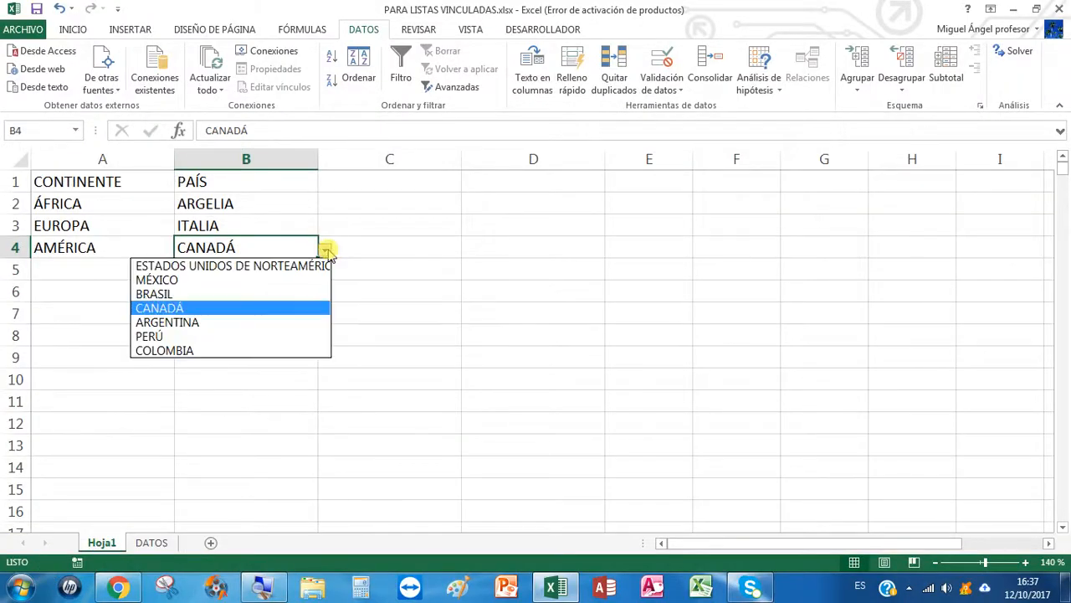
{"action": "left_click", "coordinate": [222, 293]}
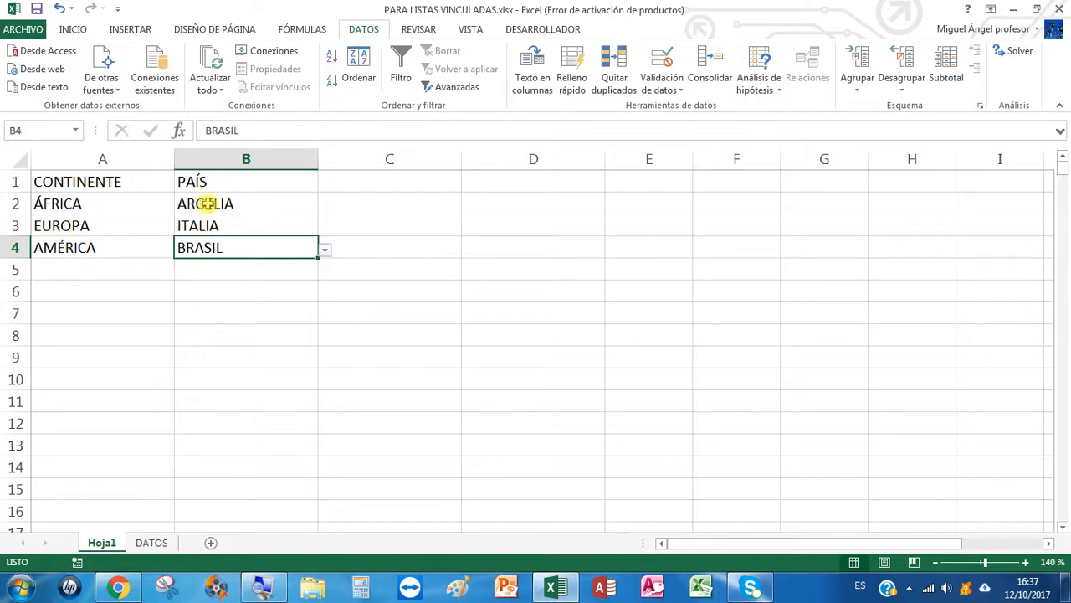
- Review the data validation list source used by the country cell B2 and its relation to the continent in A2
{"action": "left_click", "coordinate": [207, 204]}
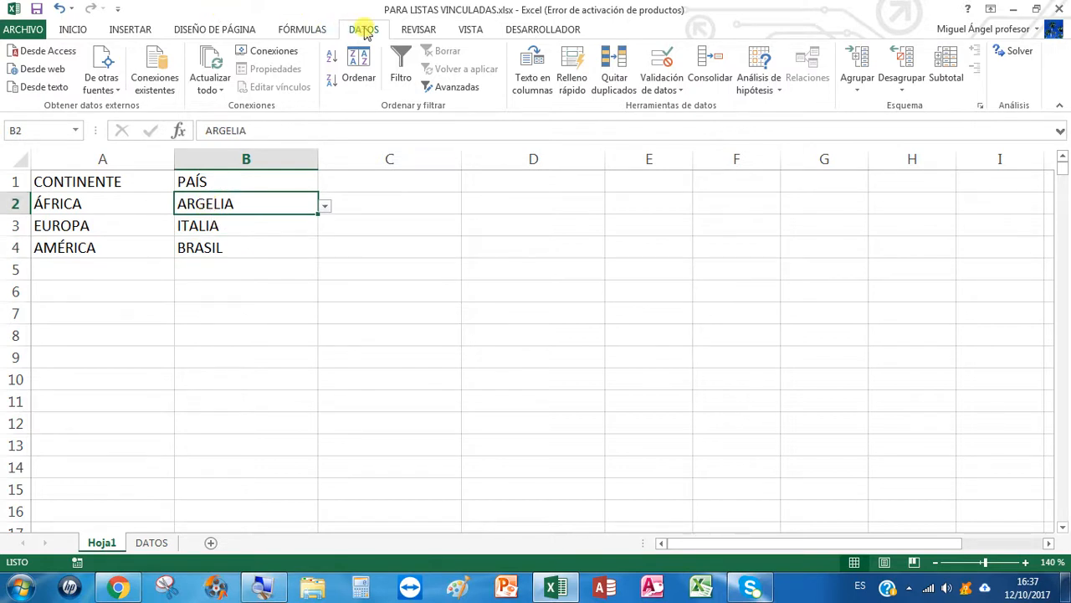
{"action": "left_click", "coordinate": [662, 58]}
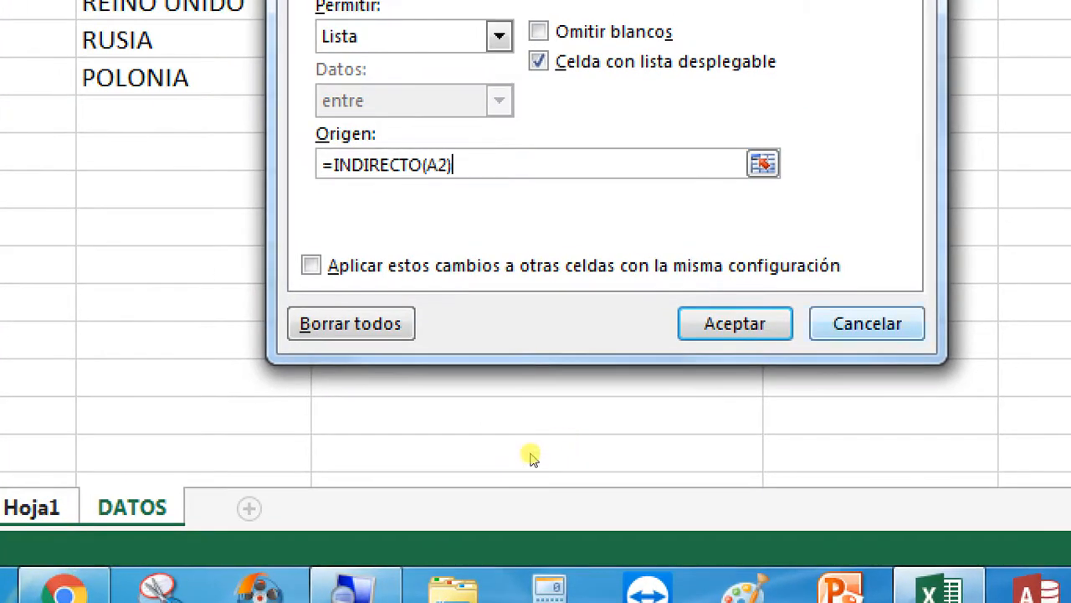
{"action": "key", "text": "Return"}
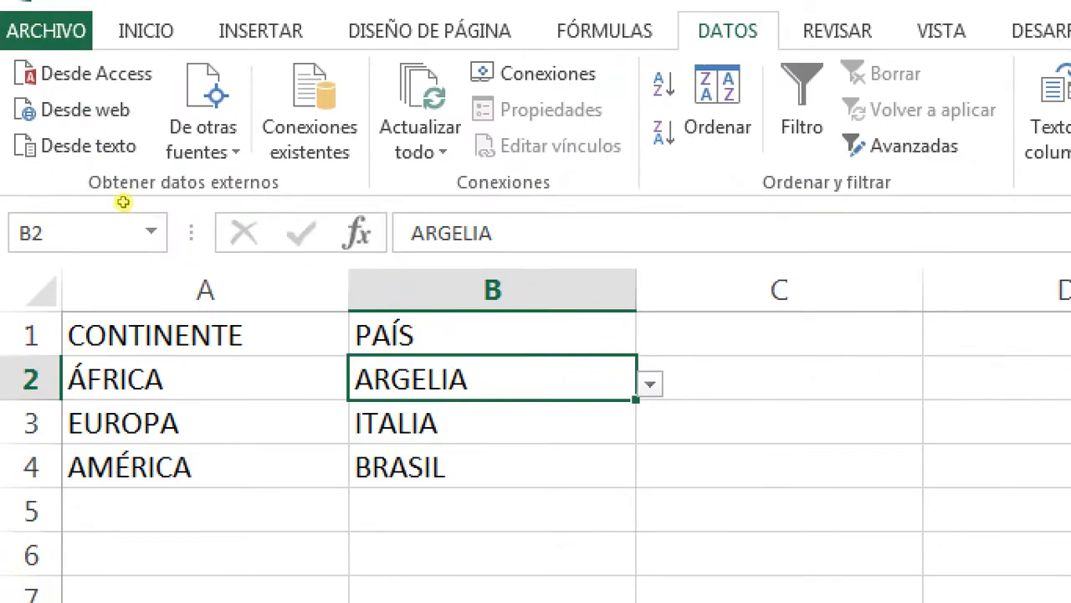
{"action": "key", "text": "Left"}
{"action": "key", "text": "Right"}
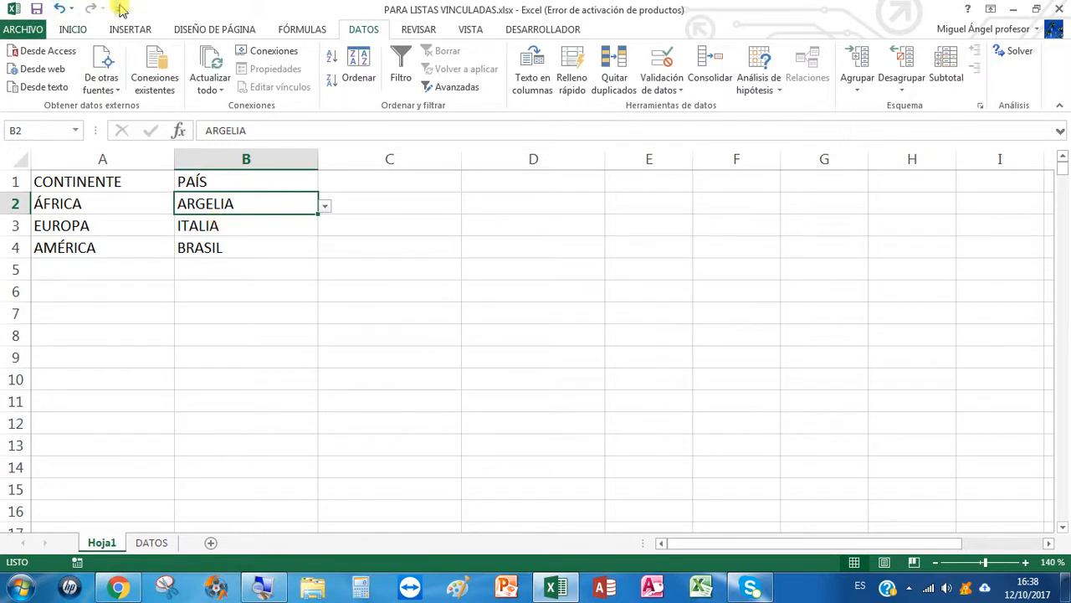
- Create a new blank workbook and add a second worksheet to it
{"action": "left_click", "coordinate": [23, 29]}
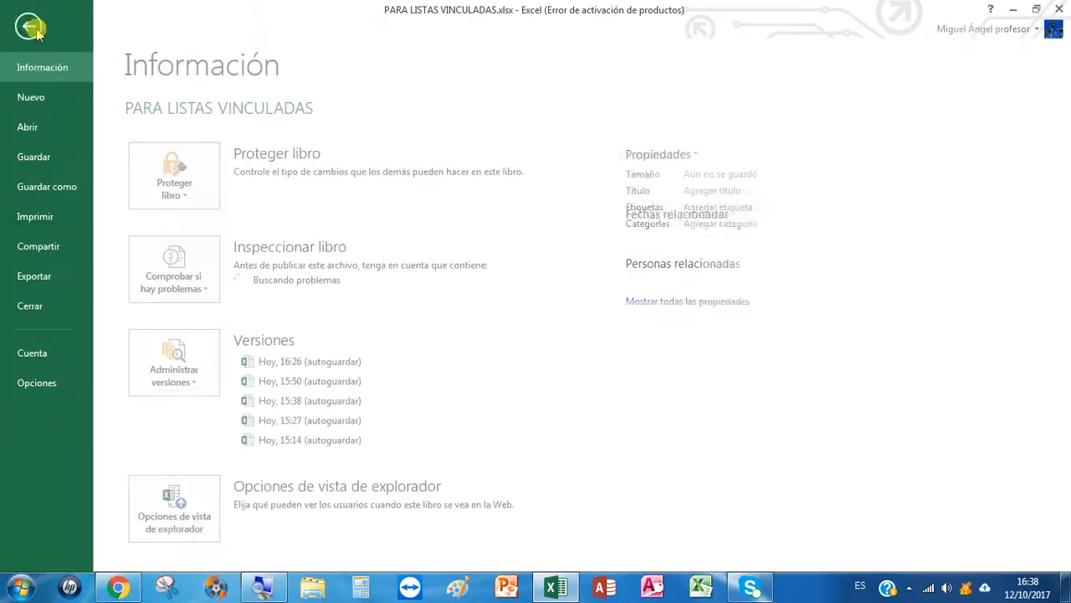
{"action": "left_click", "coordinate": [37, 98]}
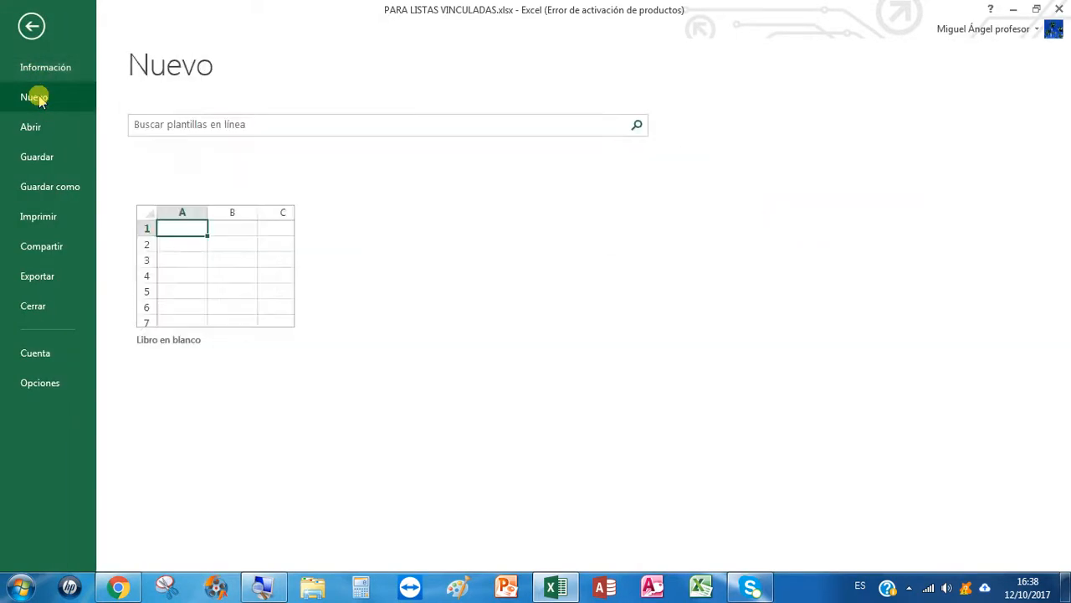
{"action": "left_click", "coordinate": [215, 248]}
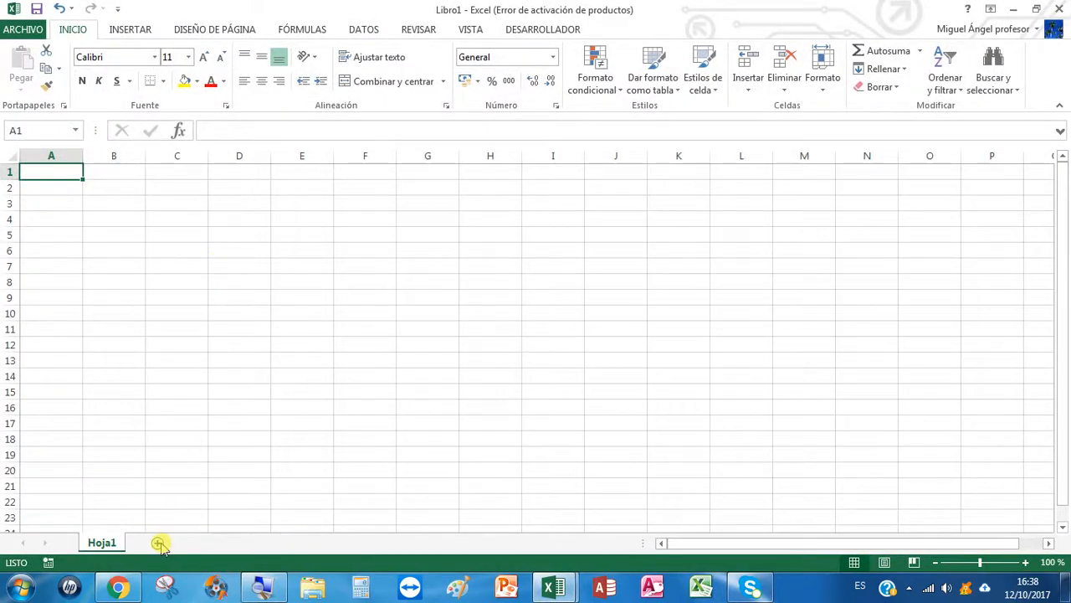
{"action": "left_click", "coordinate": [571, 186]}
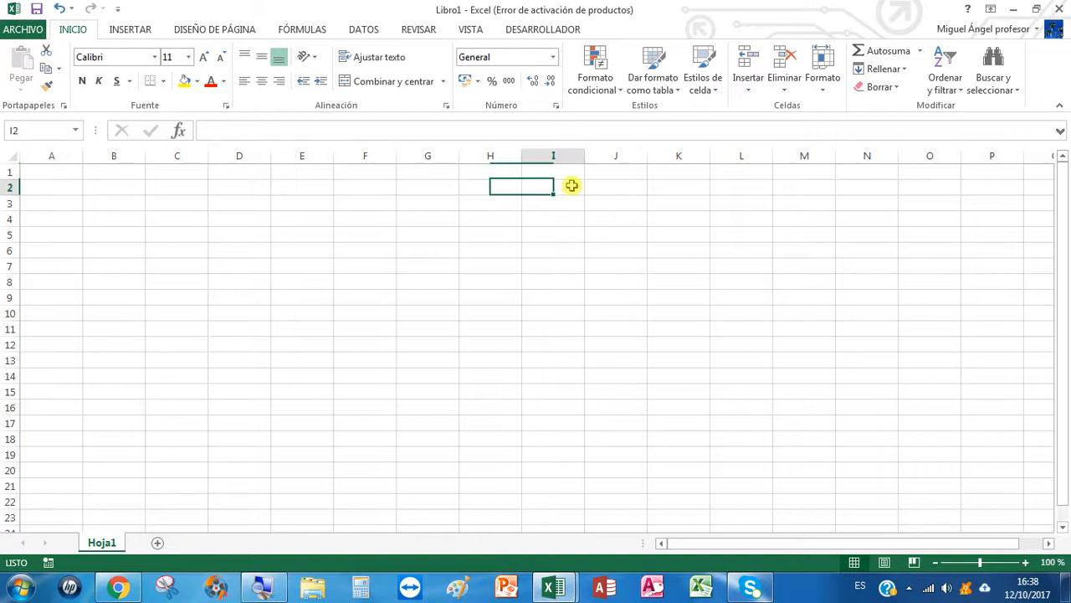
{"action": "left_click", "coordinate": [637, 181]}
{"action": "left_click", "coordinate": [694, 183]}
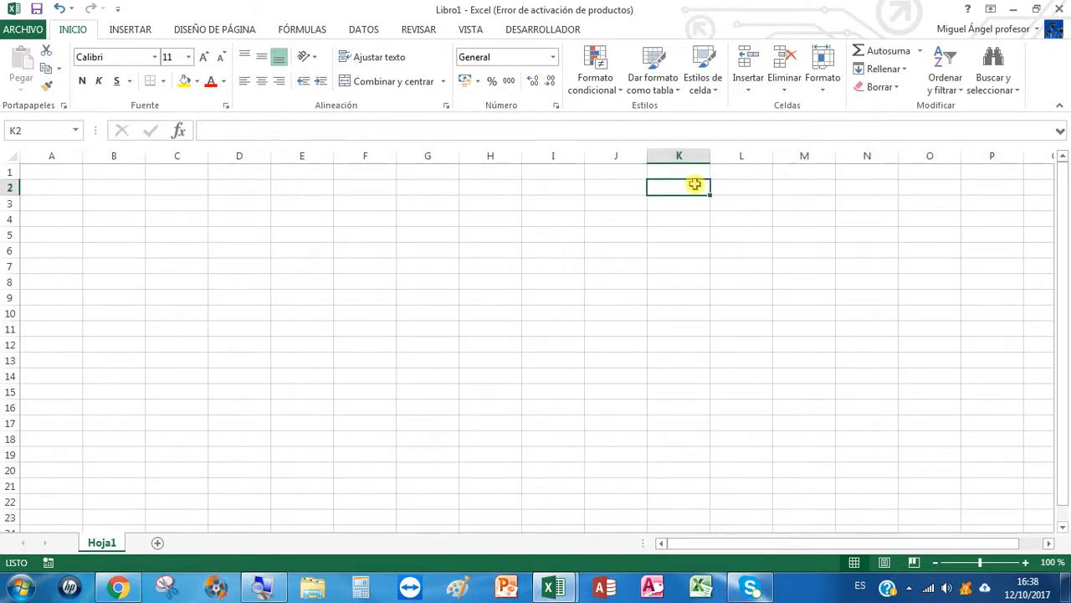
{"action": "left_click", "coordinate": [157, 543]}
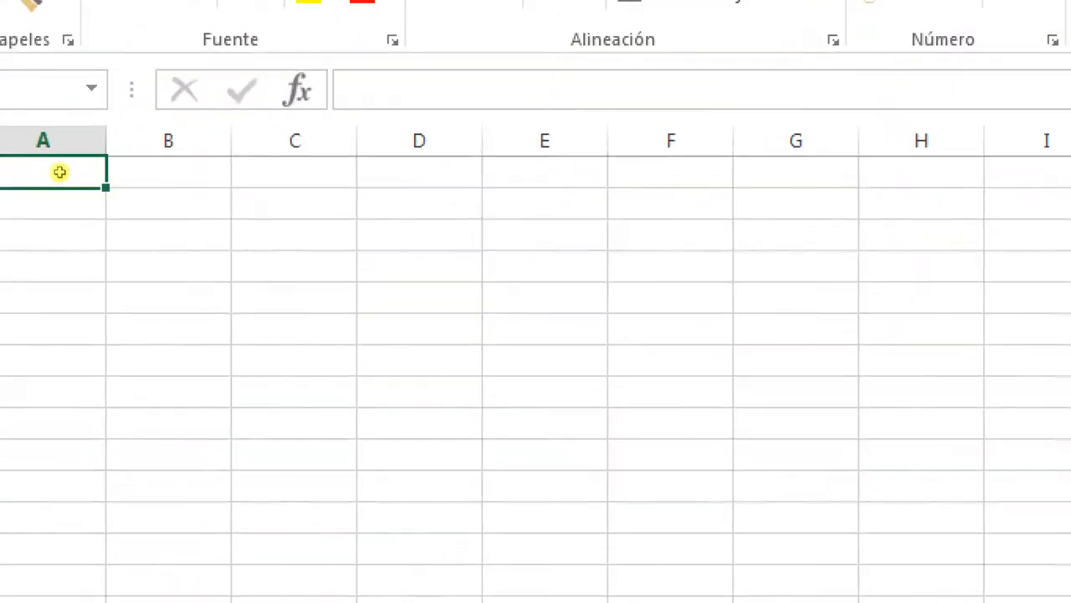
- Enter the header CONTINENTES in A1 and widen columns A to E equally so that it fits
{"action": "type", "text": "CON"}
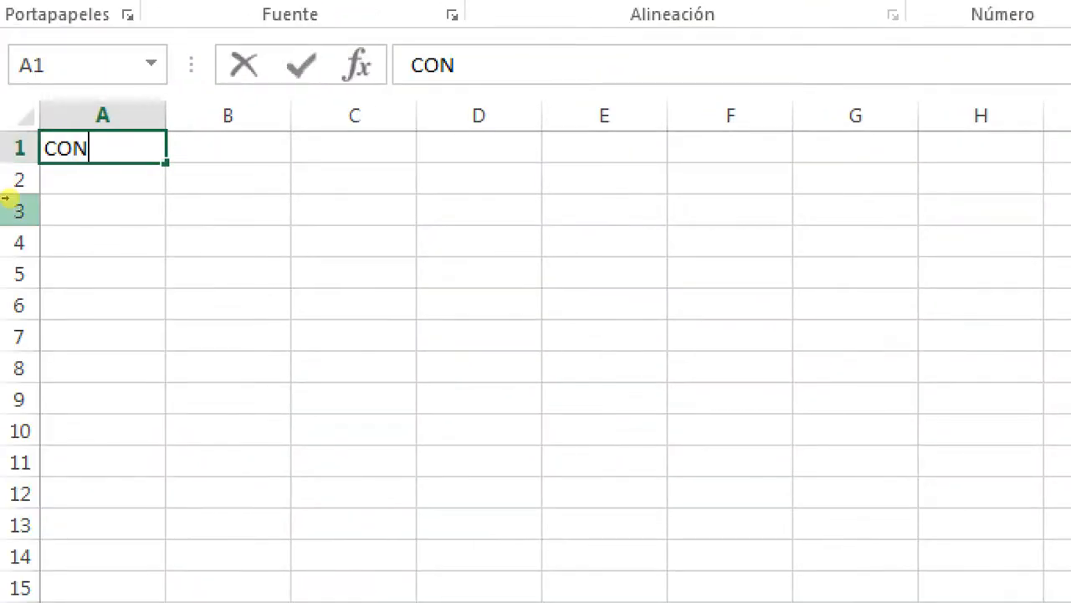
{"action": "type", "text": "TINENTES"}
{"action": "key", "text": "Return"}
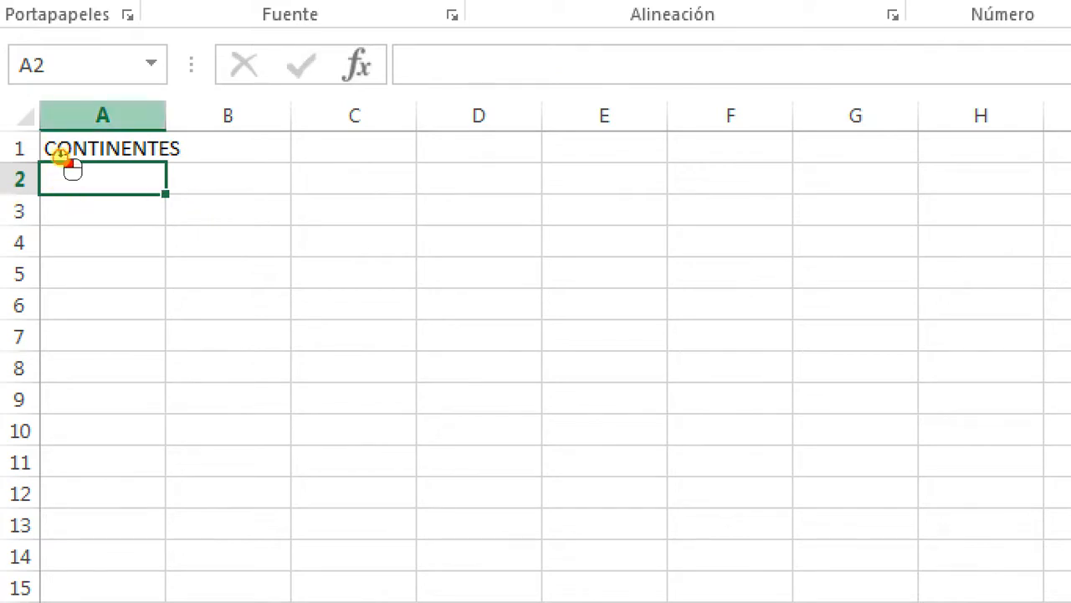
{"action": "left_click_drag", "start_coordinate": [120, 116], "coordinate": [556, 116]}
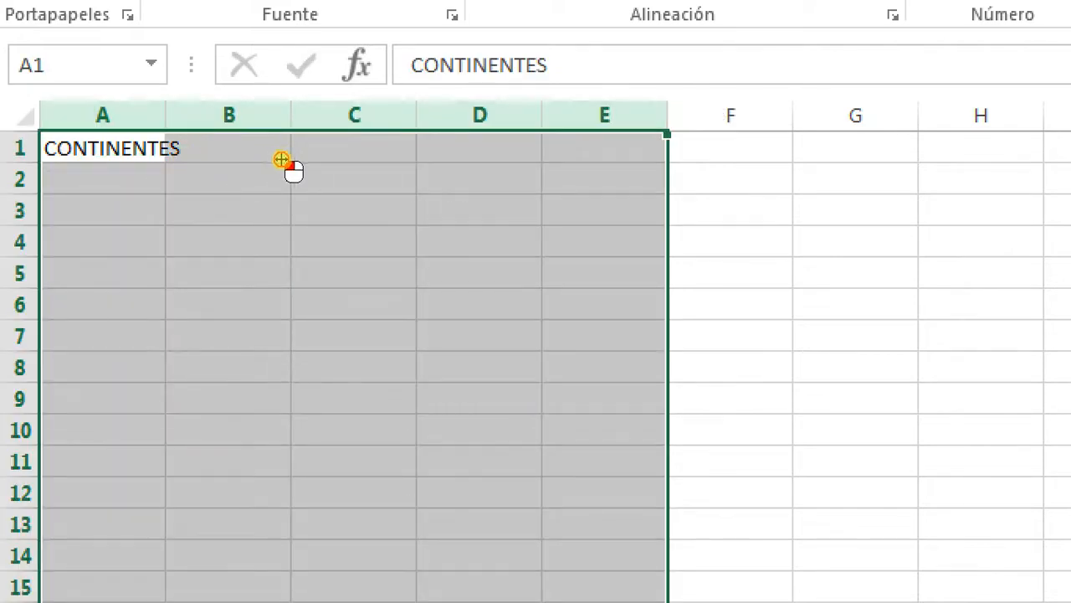
{"action": "left_click_drag", "start_coordinate": [287, 163], "coordinate": [308, 159]}
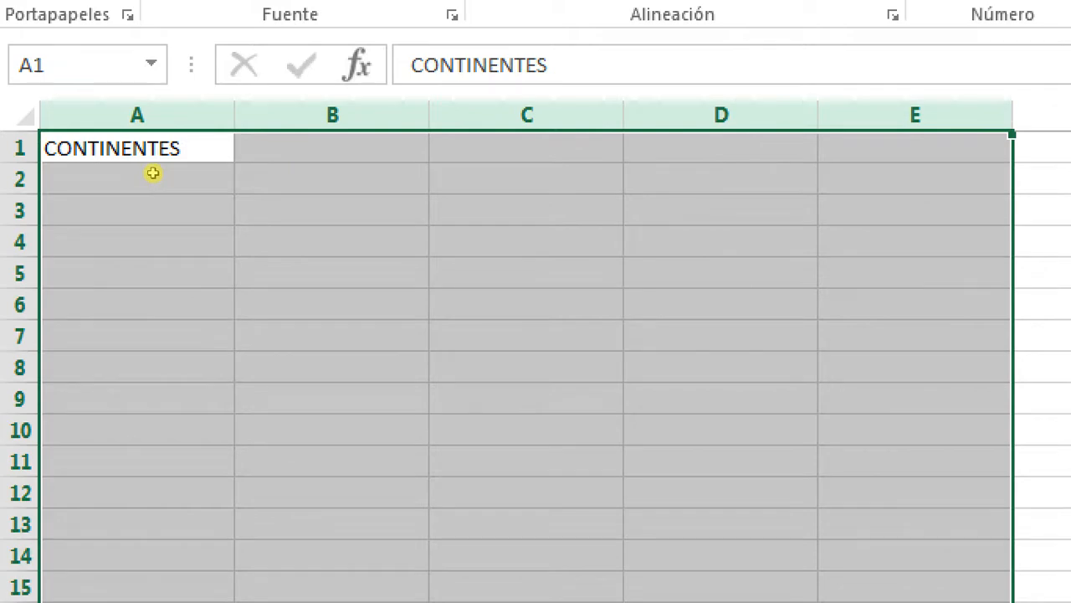
- Enter the column headers EUROPA in B1 and AMÉRICAA in C1
{"action": "key", "text": "Right"}
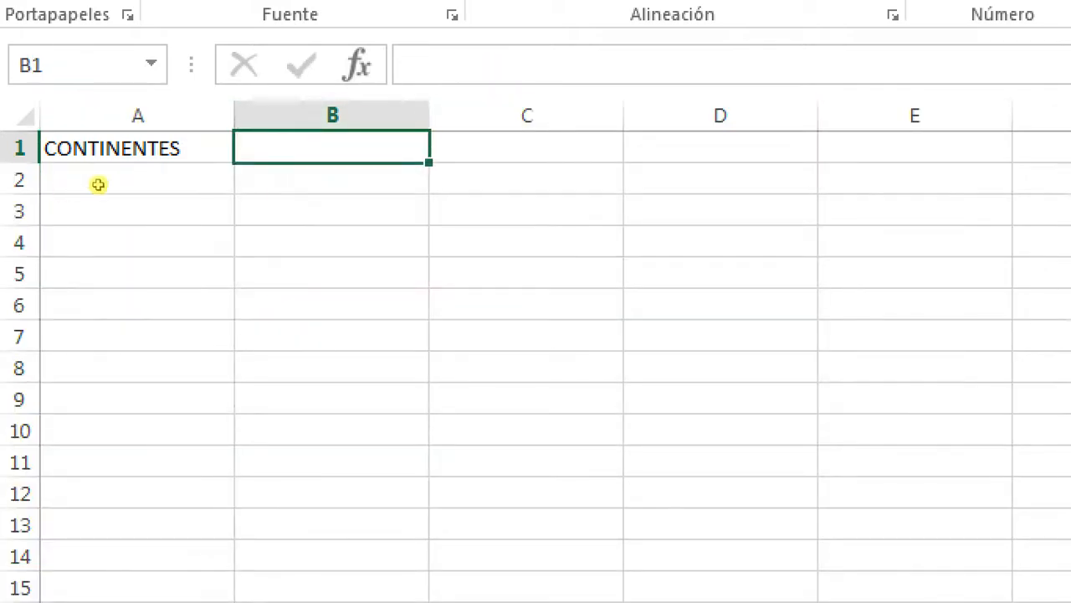
{"action": "type", "text": "EUR"}
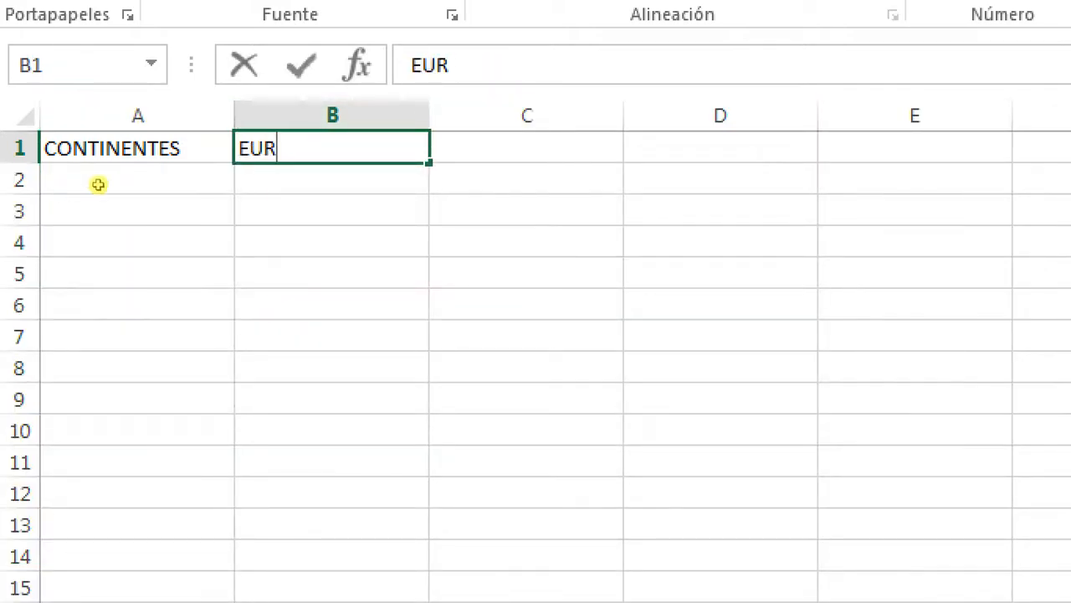
{"action": "type", "text": "OPA"}
{"action": "key", "text": "Tab"}
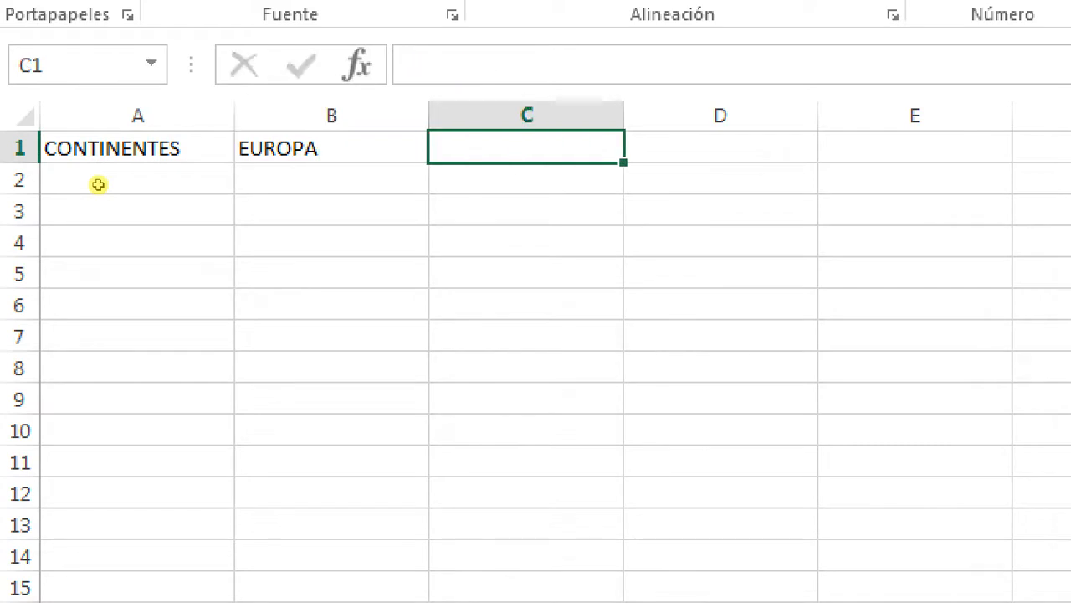
{"action": "type", "text": "A"}
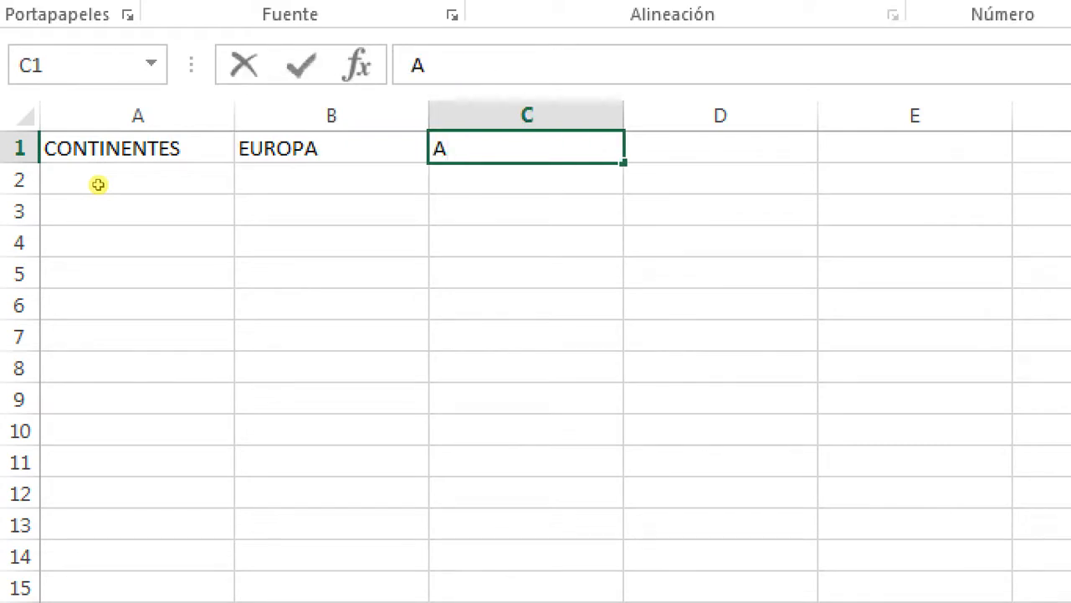
{"action": "type", "text": "MÉRICAA"}
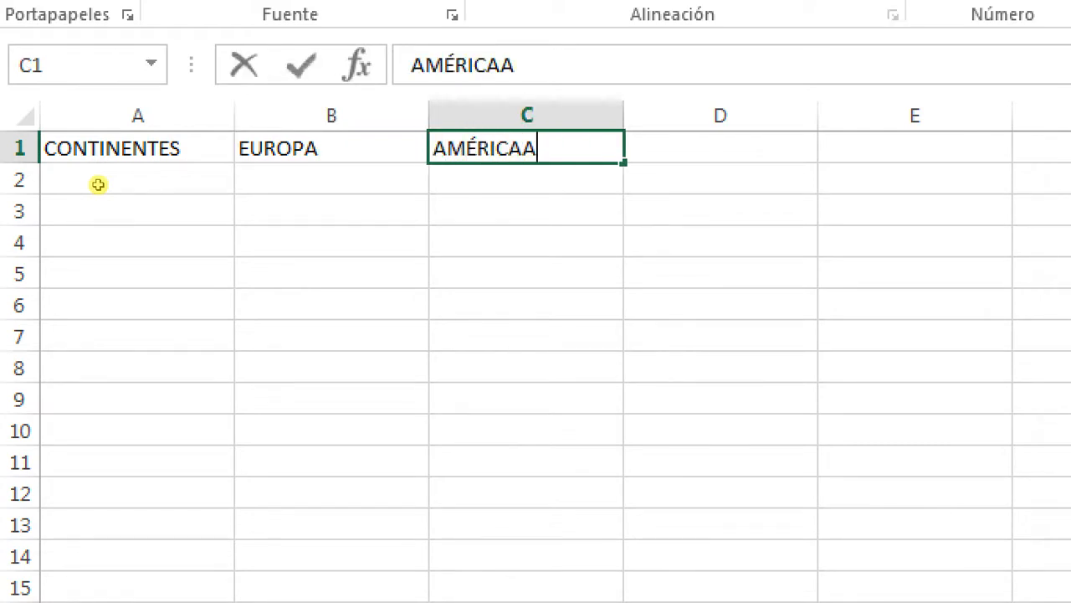
{"action": "key", "text": "Tab"}
- Enter the column headers ÁFRICA in D1, ASIA in E1 and OCEANÍA in F1
{"action": "type", "text": "ÁFRICA"}
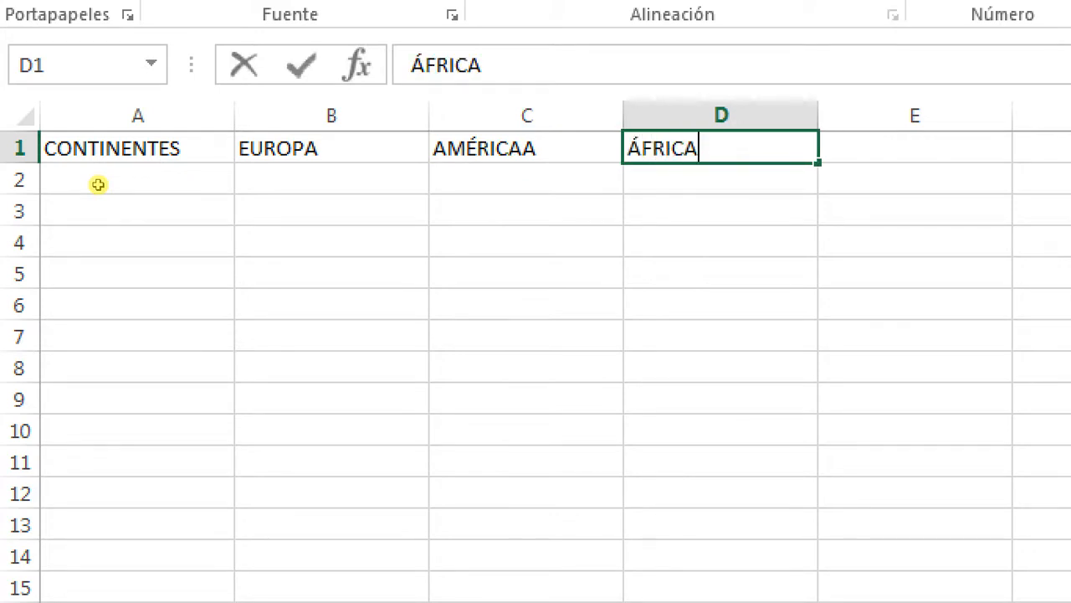
{"action": "key", "text": "Tab"}
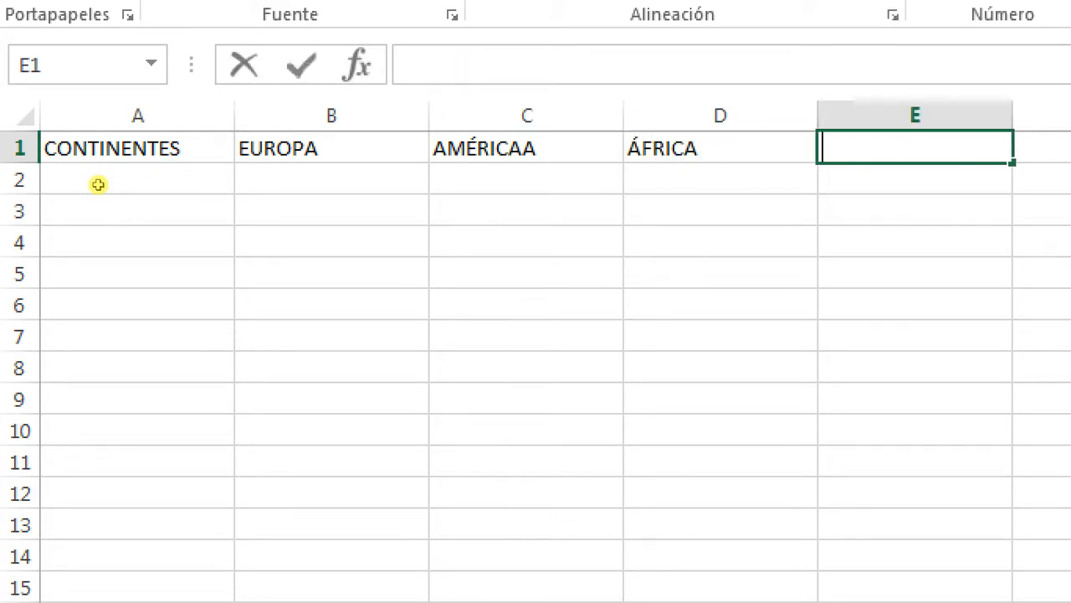
{"action": "type", "text": "ASIA"}
{"action": "key", "text": "Tab"}
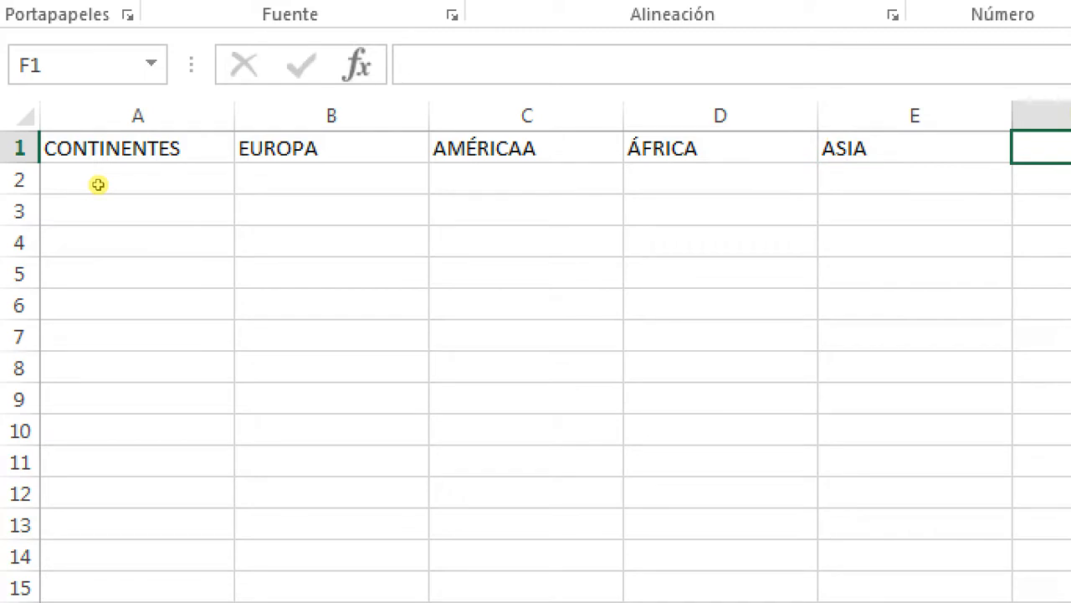
{"action": "type", "text": "OCEAN"}
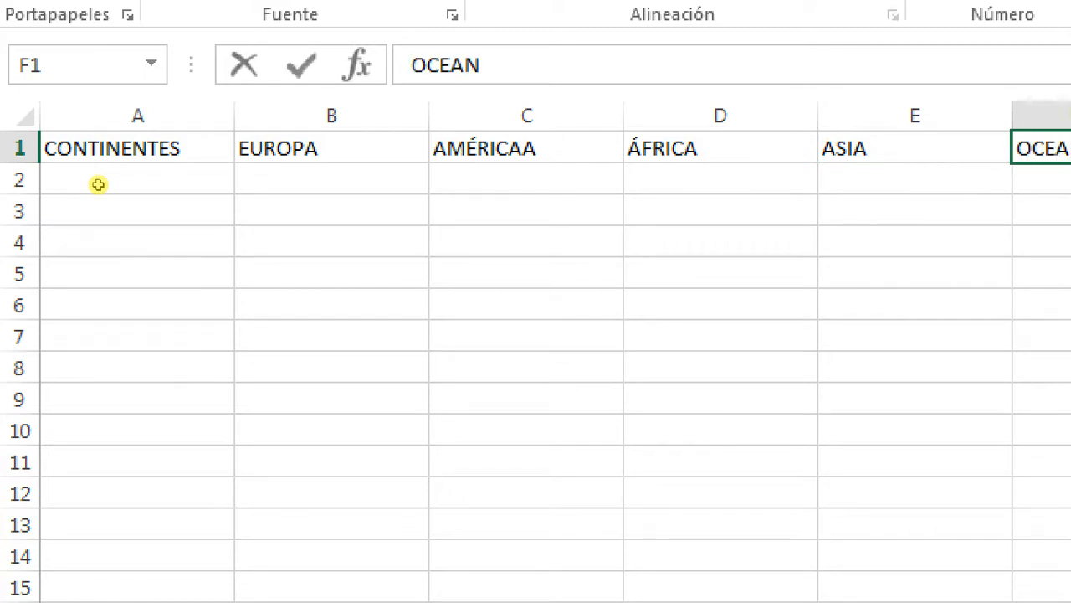
{"action": "type", "text": "ÍA"}
{"action": "key", "text": "Return"}
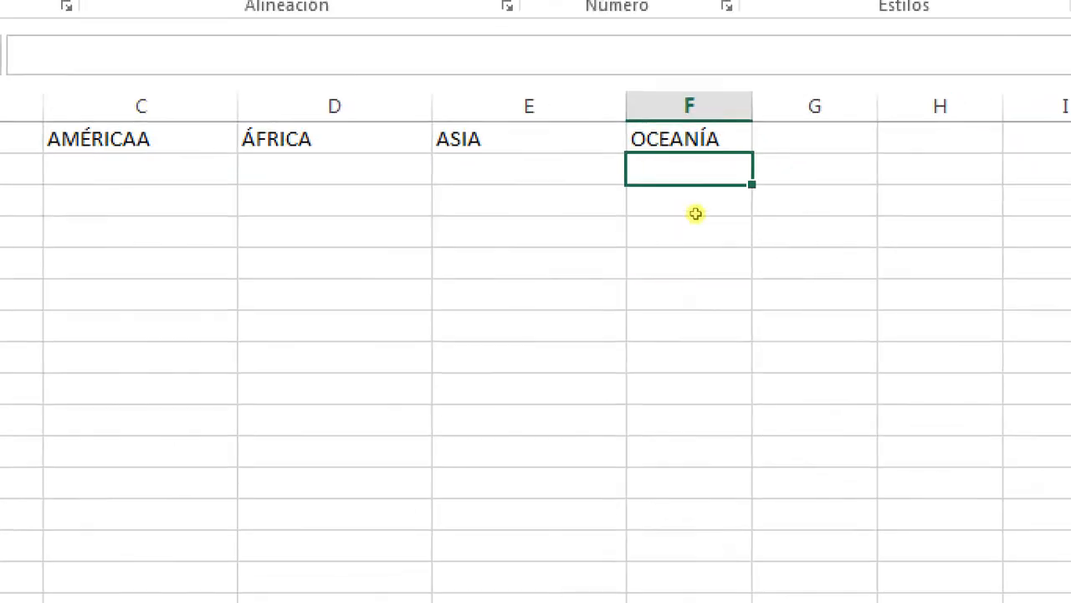
- Enter EUROPA in A2 and AMÉRICA in A3 under the CONTINENTES header
{"action": "left_click", "coordinate": [60, 191]}
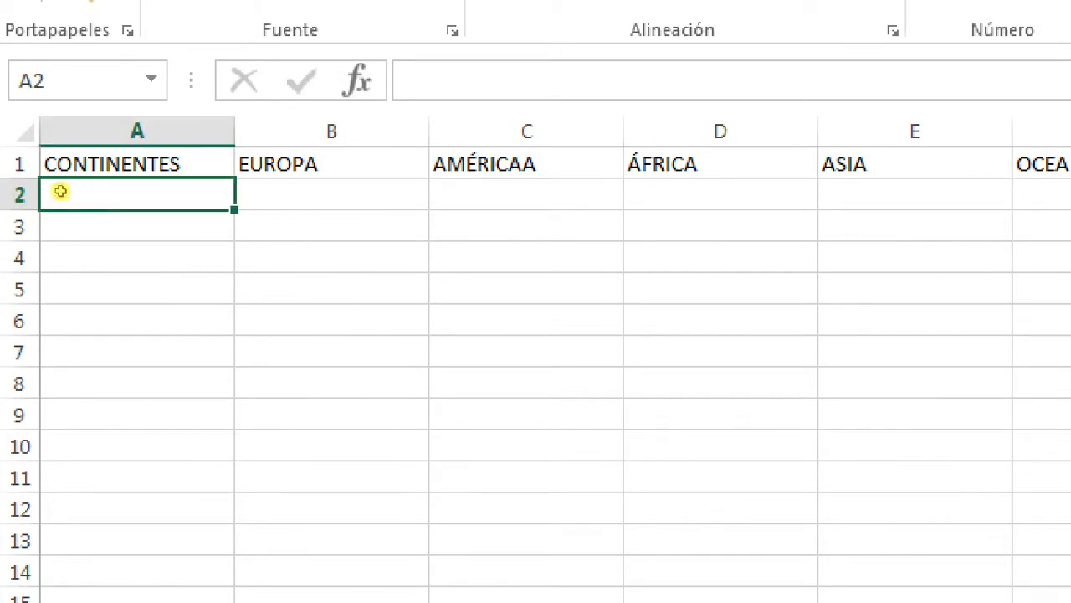
{"action": "type", "text": "EUROPA"}
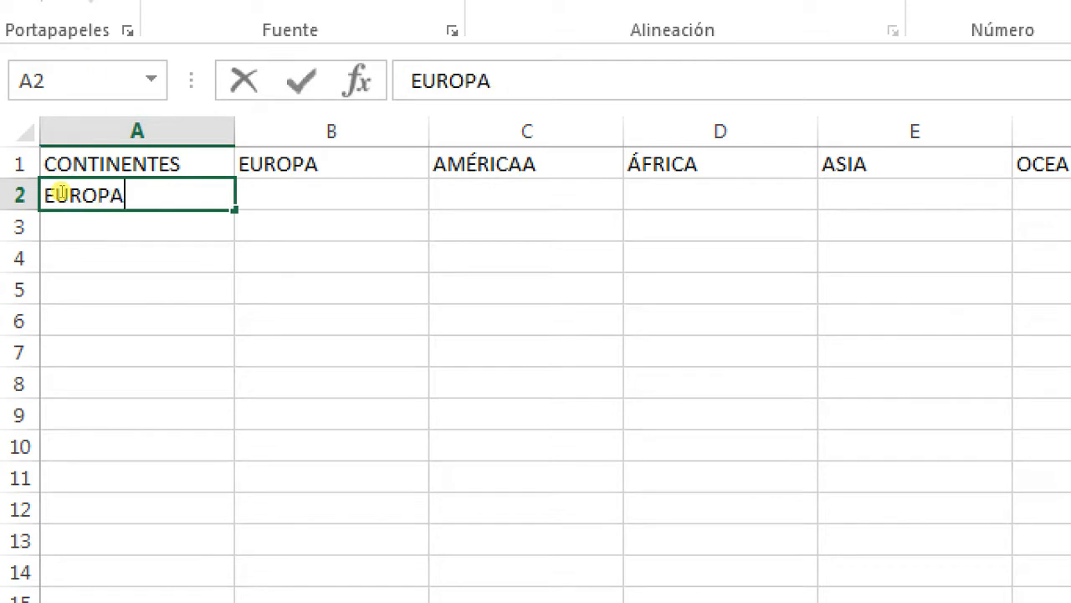
{"action": "key", "text": "Return"}
{"action": "type", "text": "A"}
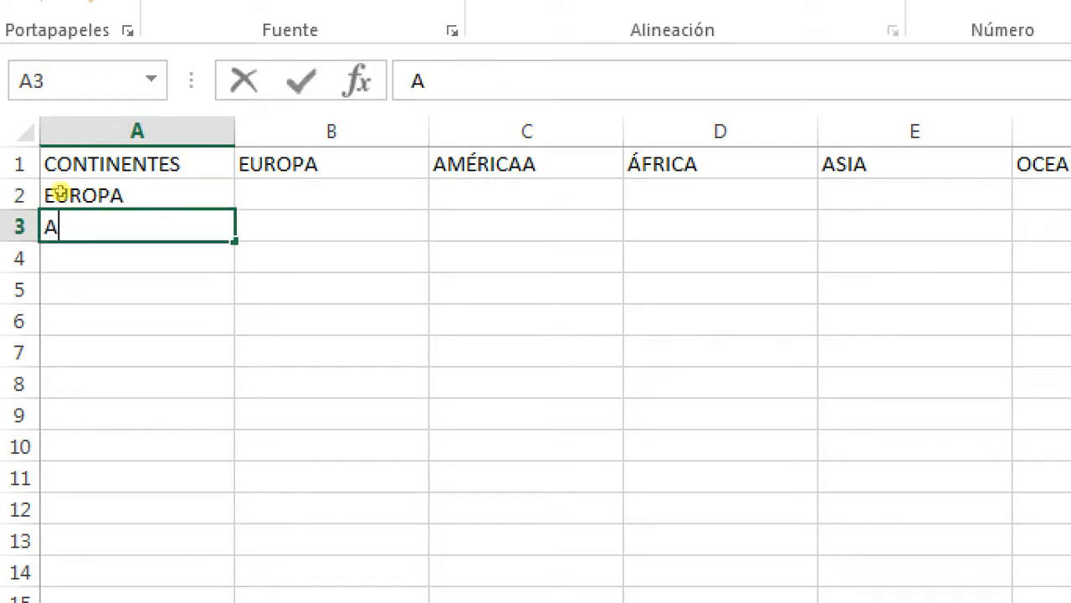
{"action": "type", "text": "MÉRICA"}
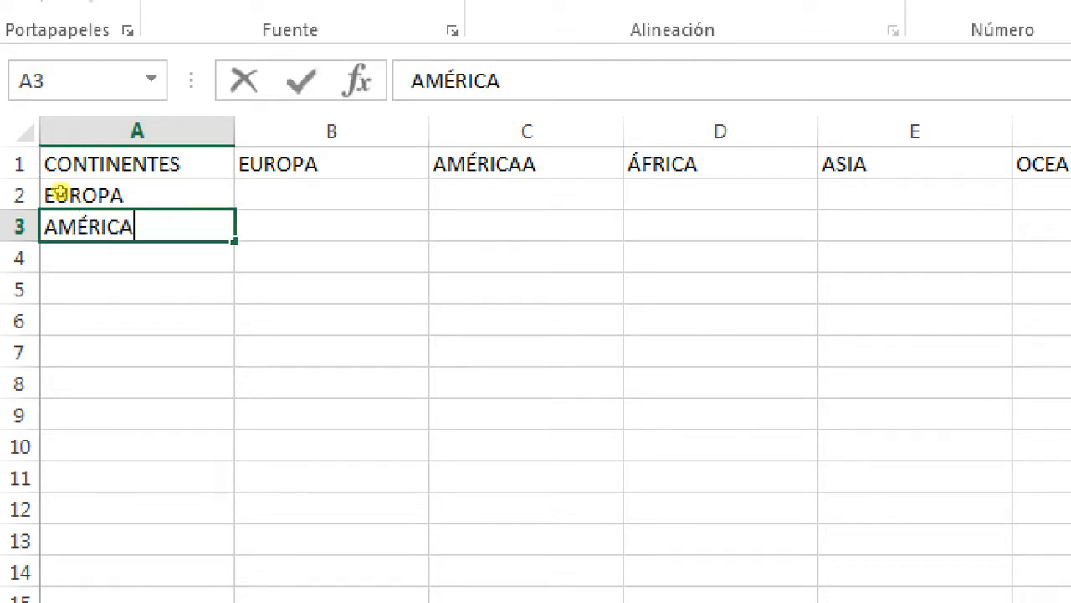
- Correct the misspelled header in C1 to AMÉRICA
{"action": "left_click", "coordinate": [488, 164]}
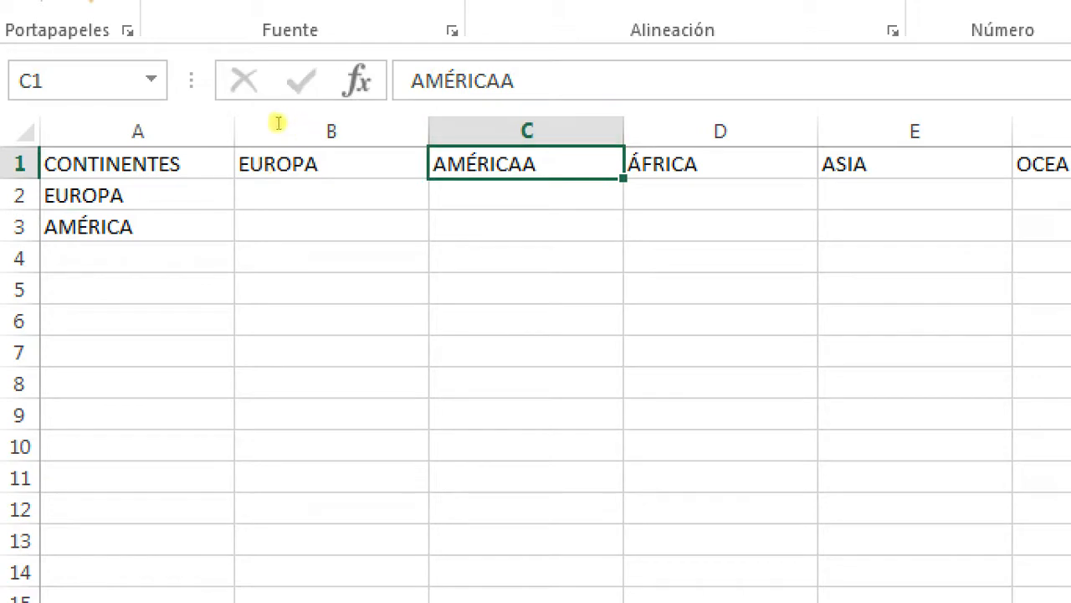
{"action": "left_click", "coordinate": [516, 81]}
{"action": "key", "text": "BackSpace"}
{"action": "key", "text": "Return"}
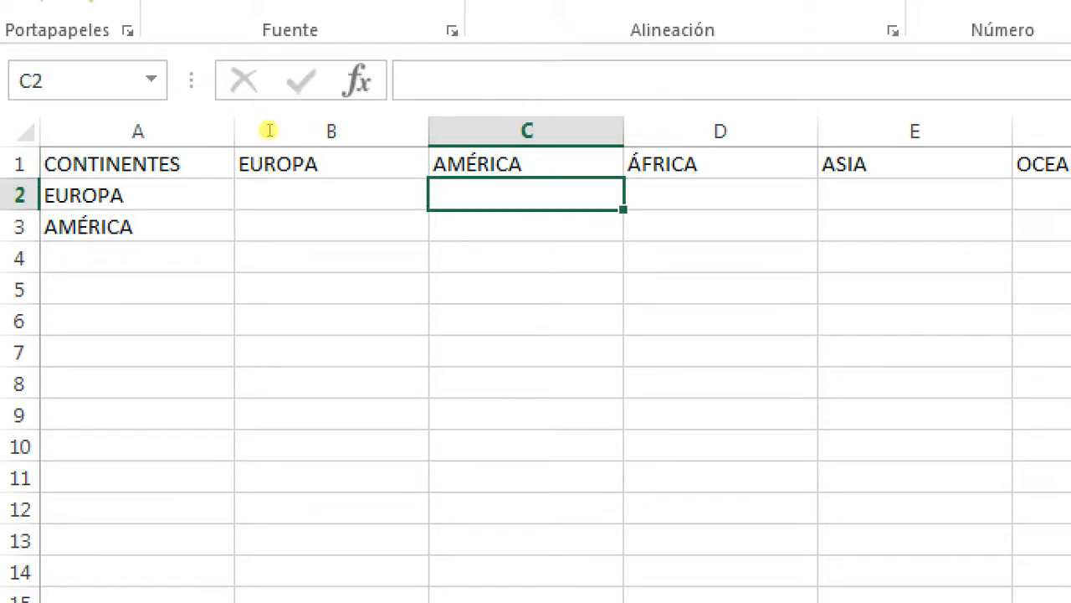
- Copy the five continent headers from EUROPA in B1 to OCEANÍA in F1
{"action": "key", "text": "Up"}
{"action": "key", "text": "Left"}
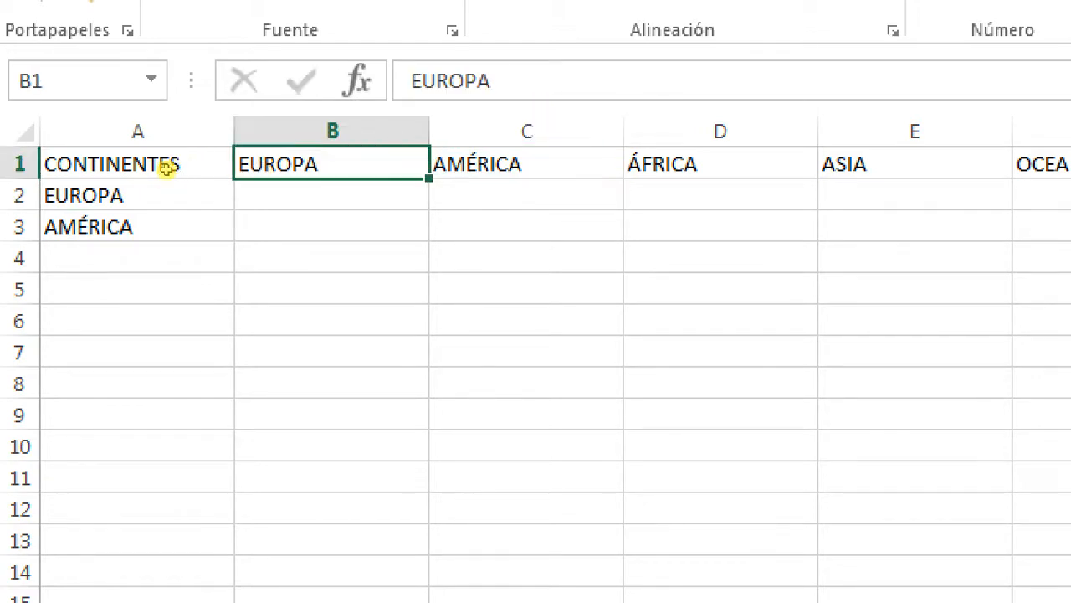
{"action": "key", "text": "shift+Right"}
{"action": "key", "text": "shift+Right"}
{"action": "key", "text": "shift+Right"}
{"action": "key", "text": "shift+Right"}
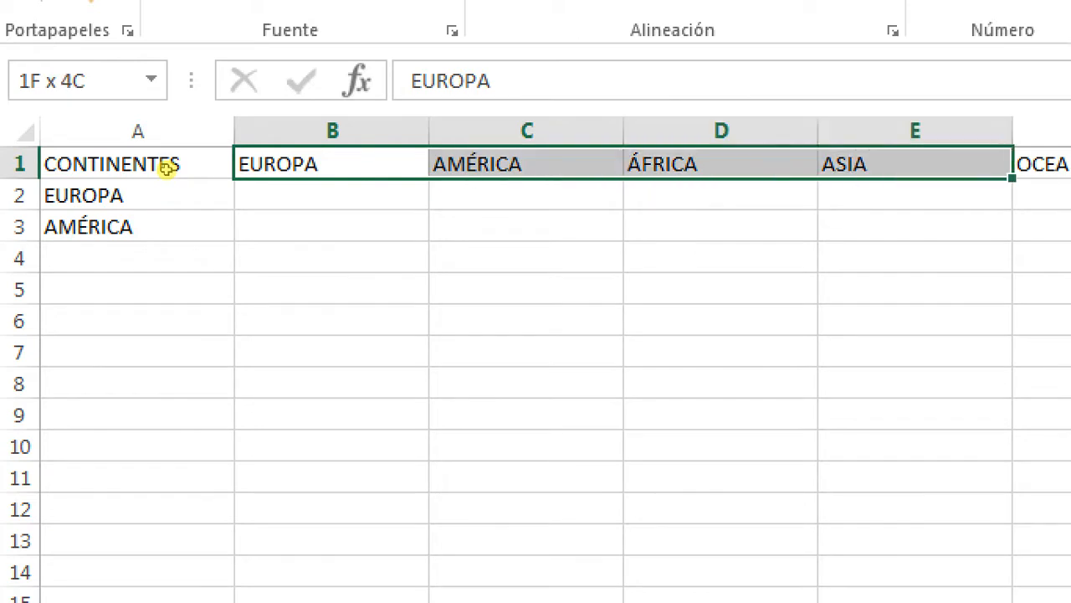
{"action": "key", "text": "shift+F10"}
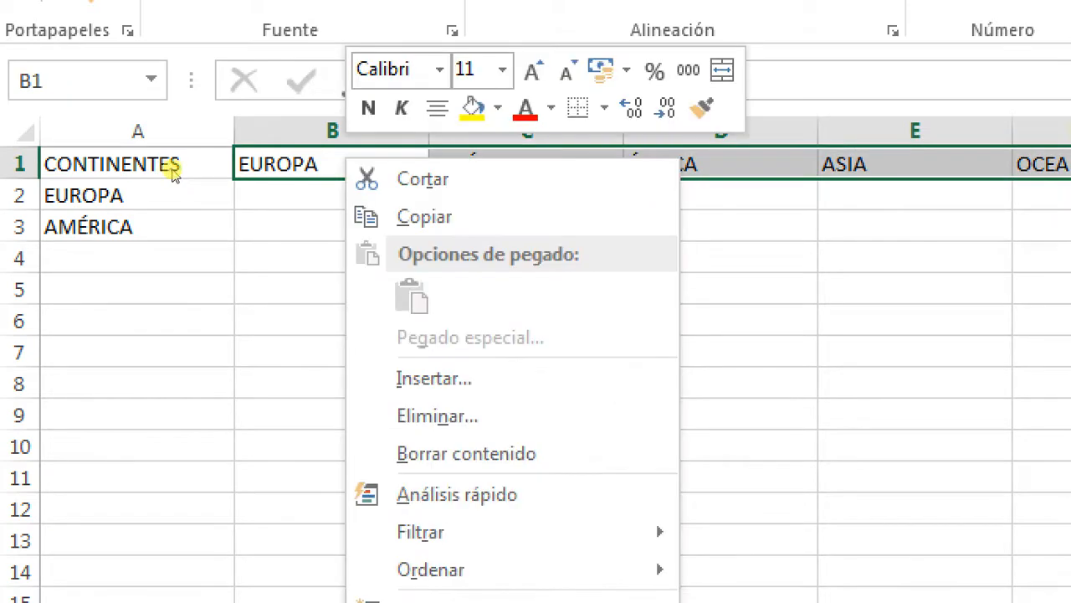
{"action": "key", "text": "Down"}
{"action": "key", "text": "Down"}
{"action": "key", "text": "Return"}
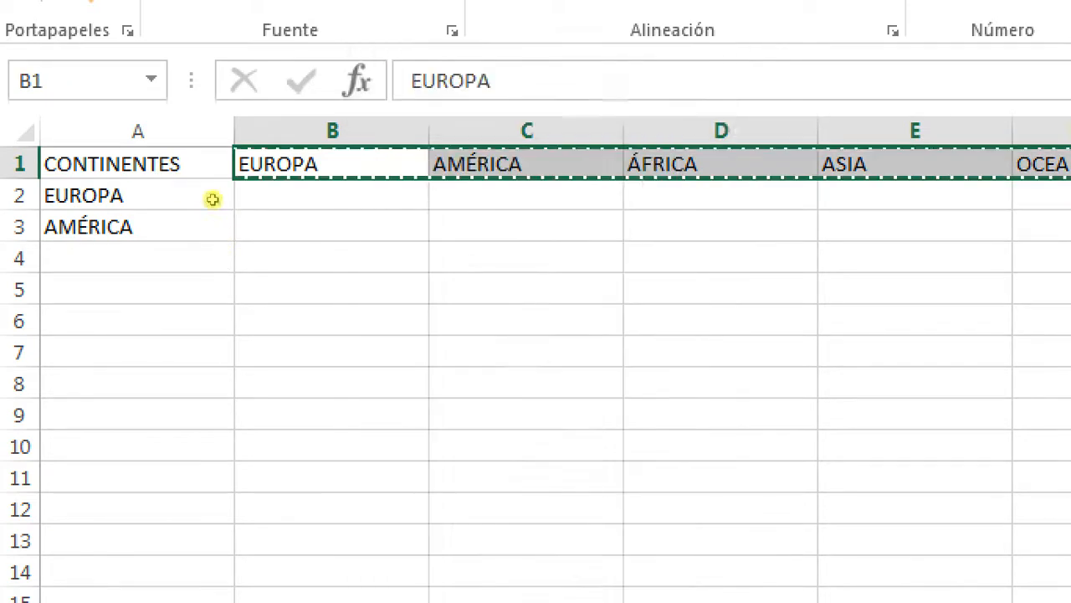
- Paste the copied headers transposed down column A from A2, under the CONTINENTES header
{"action": "right_click", "coordinate": [52, 191]}
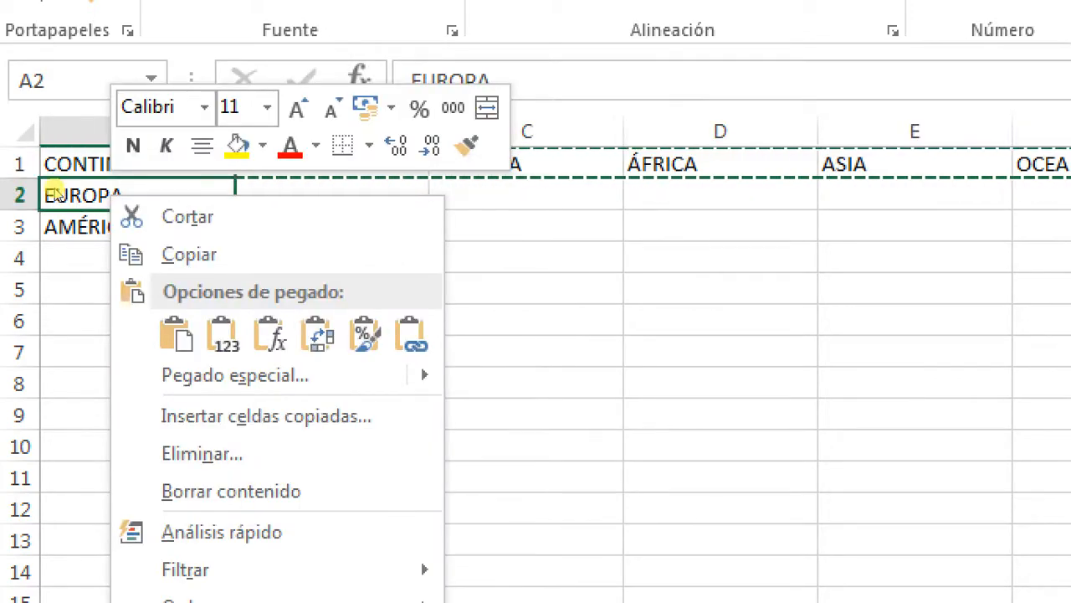
{"action": "key", "text": "Down"}
{"action": "key", "text": "Down"}
{"action": "key", "text": "Down"}
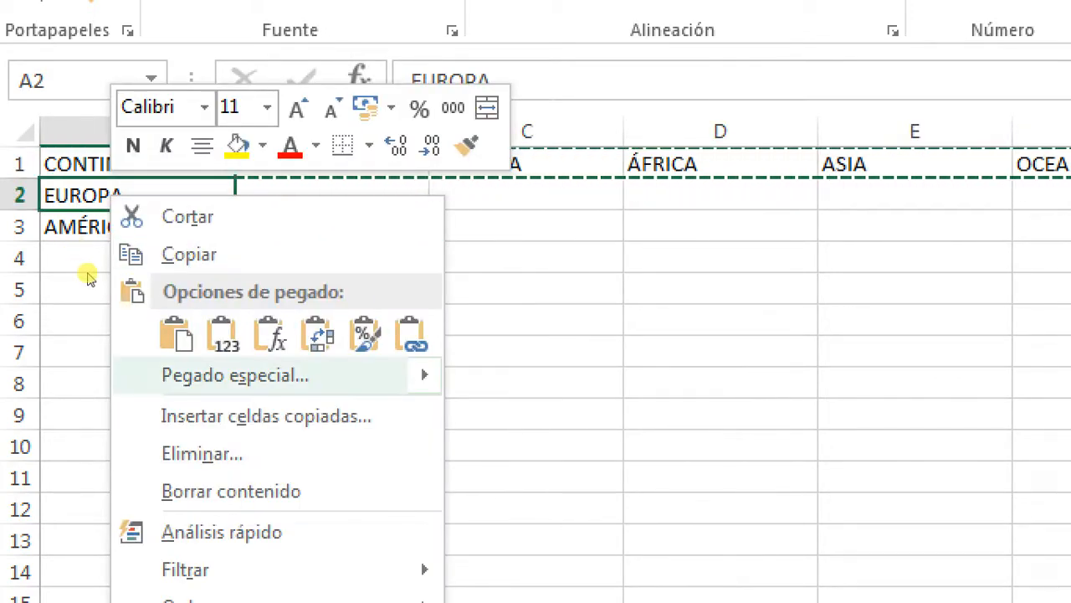
{"action": "key", "text": "Right"}
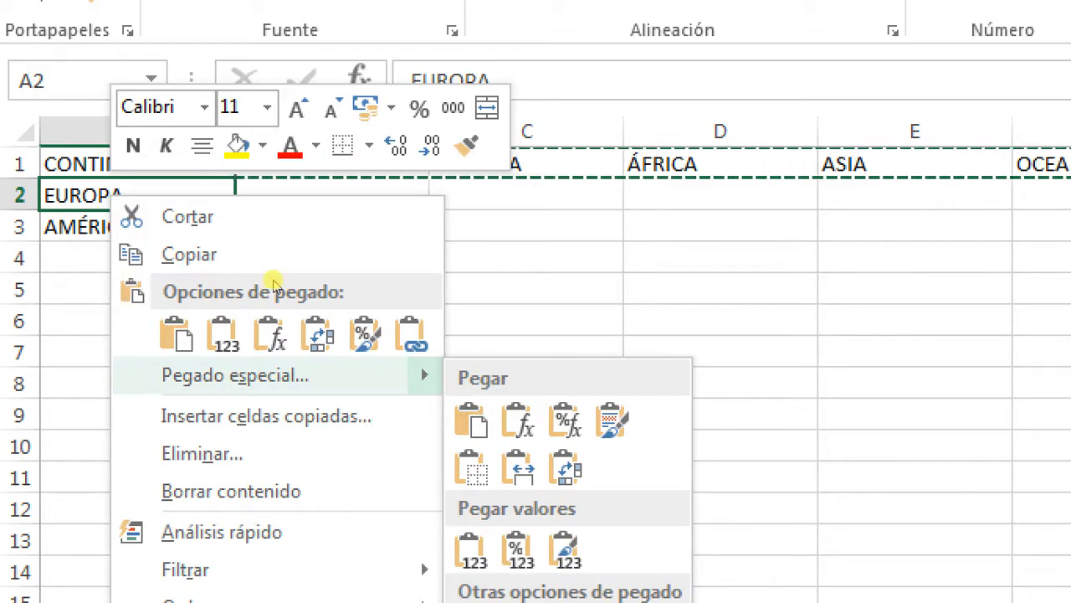
{"action": "key", "text": "t"}
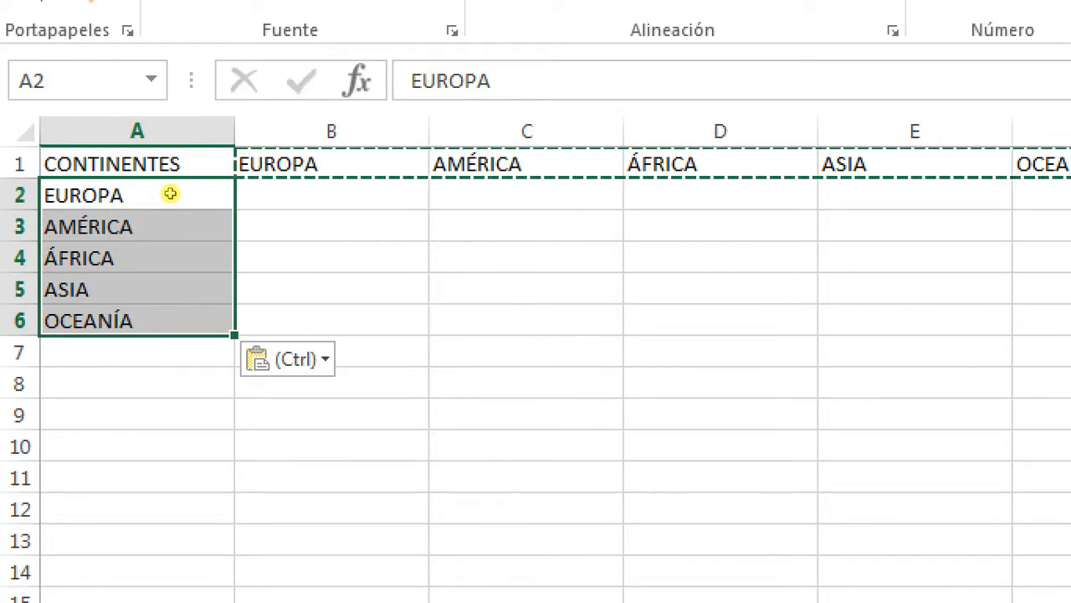
{"action": "key", "text": "Escape"}
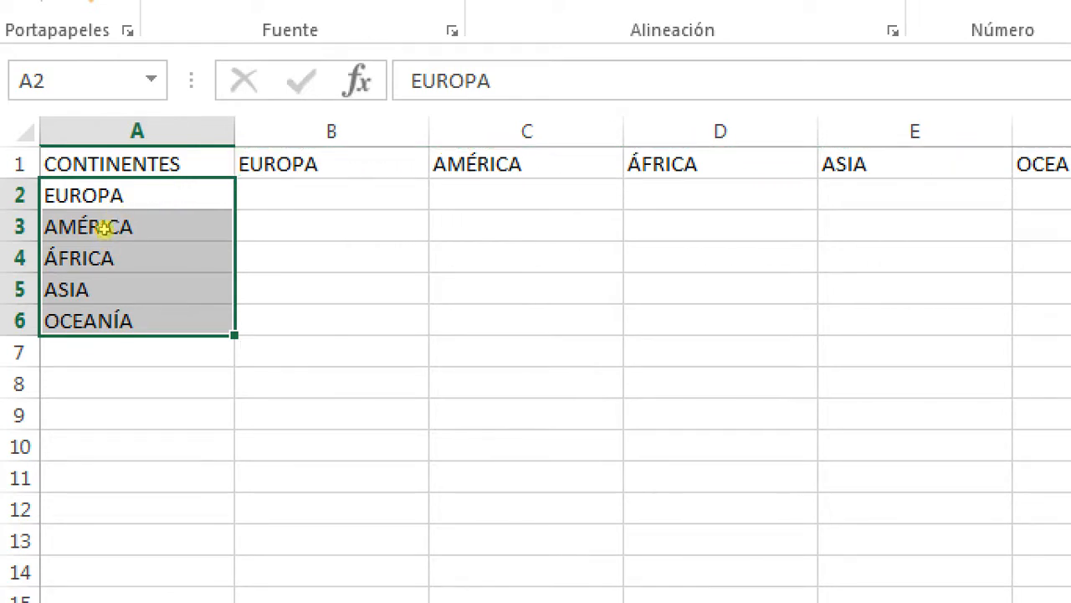
{"action": "left_click", "coordinate": [104, 288]}
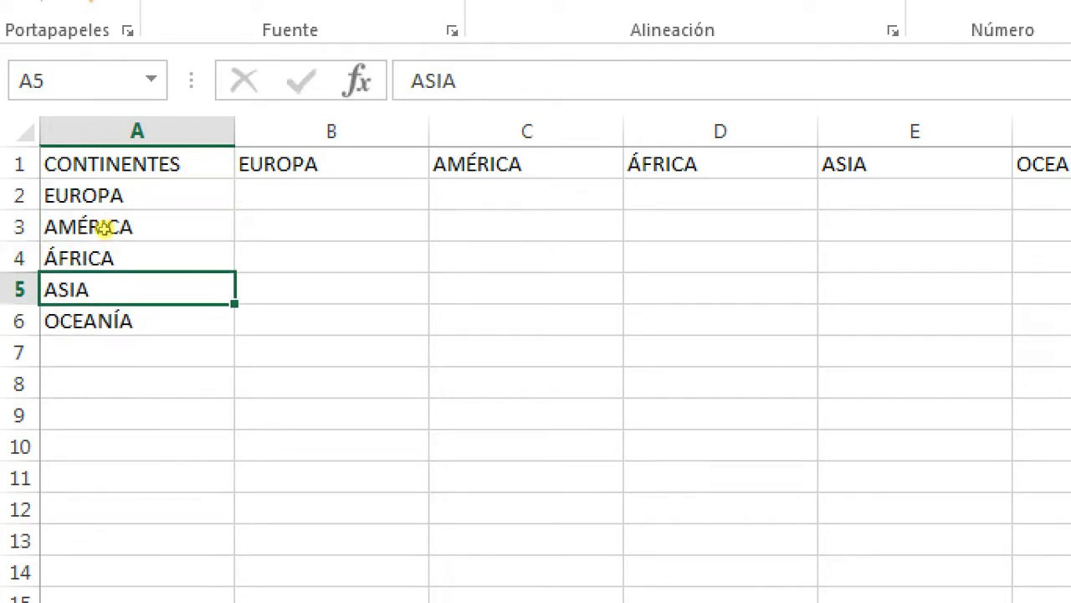
- Name the range A2:A6 with the list of continents CONTINENTES
{"action": "left_click", "coordinate": [52, 189]}
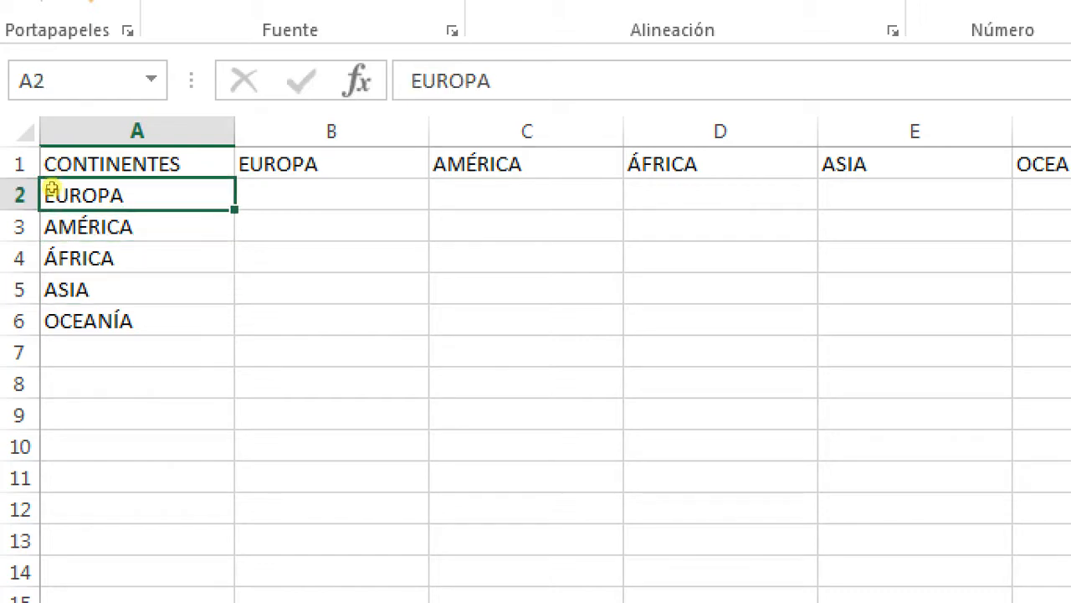
{"action": "key", "text": "shift+Down"}
{"action": "key", "text": "shift+Down"}
{"action": "key", "text": "shift+Down"}
{"action": "key", "text": "shift+Down"}
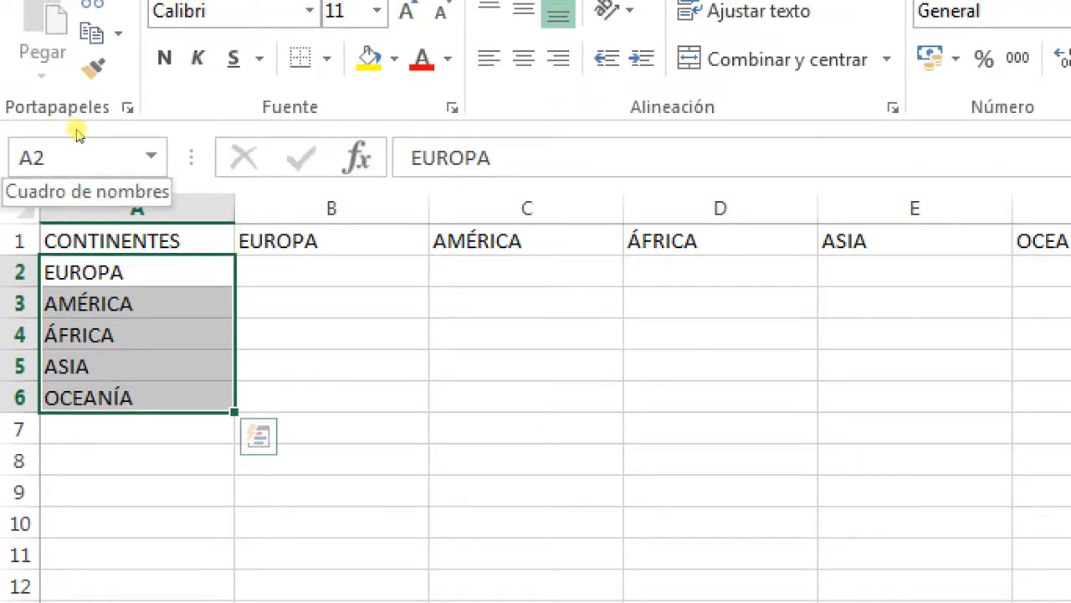
{"action": "left_click", "coordinate": [76, 138]}
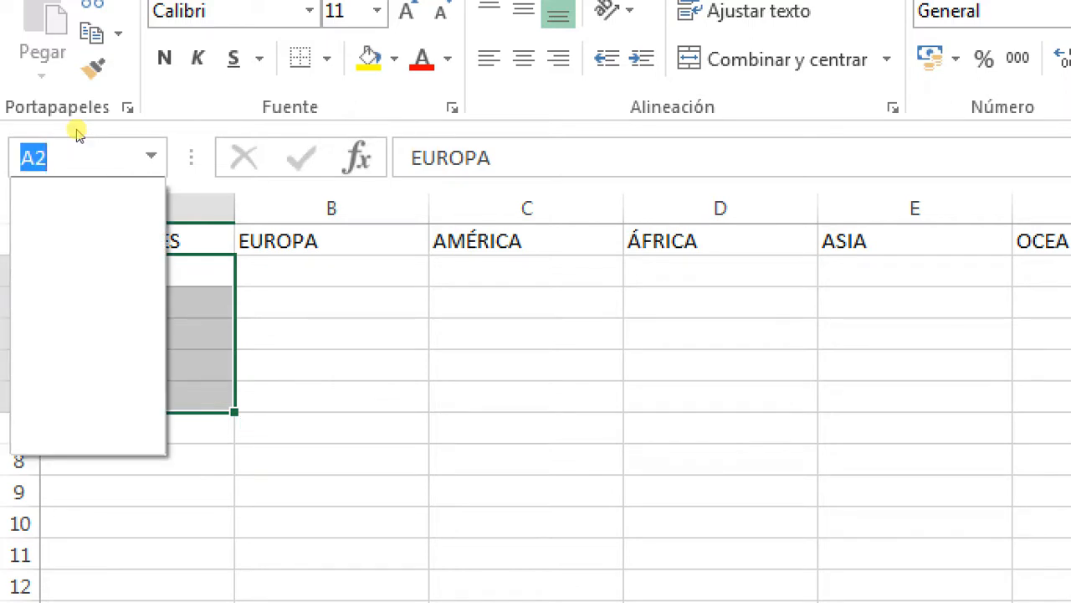
{"action": "type", "text": "CONTINE"}
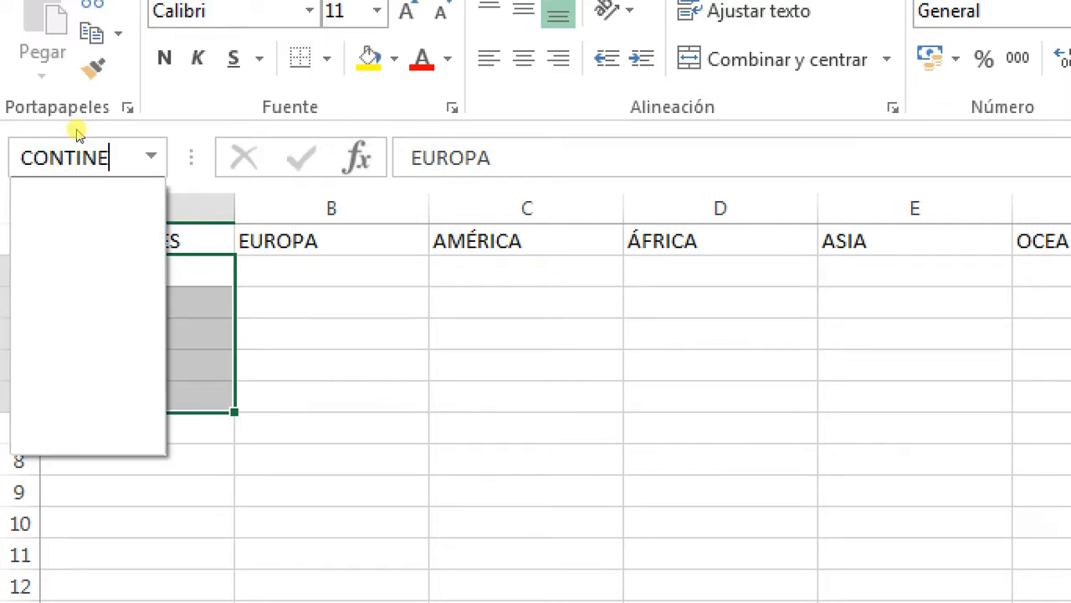
{"action": "type", "text": "NTES"}
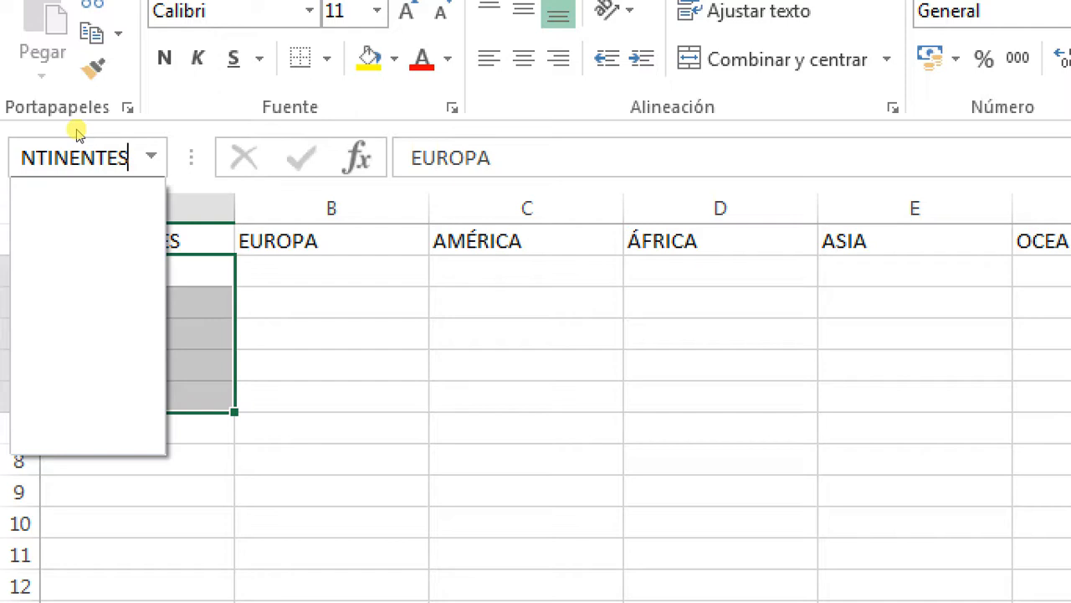
{"action": "type", "text": "_"}
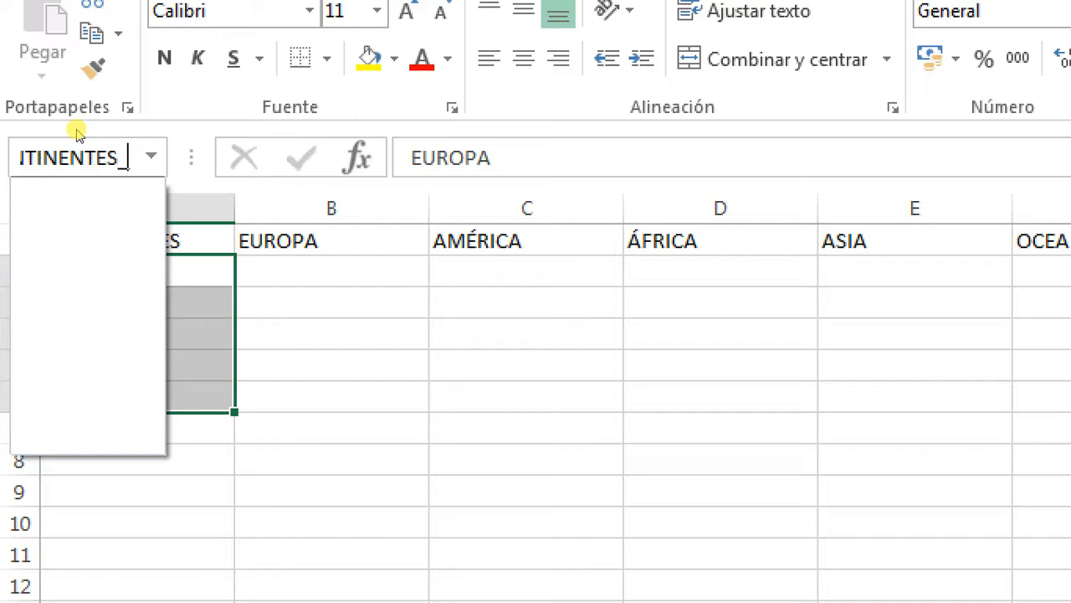
{"action": "type", "text": "D"}
{"action": "key", "text": "BackSpace"}
{"action": "key", "text": "BackSpace"}
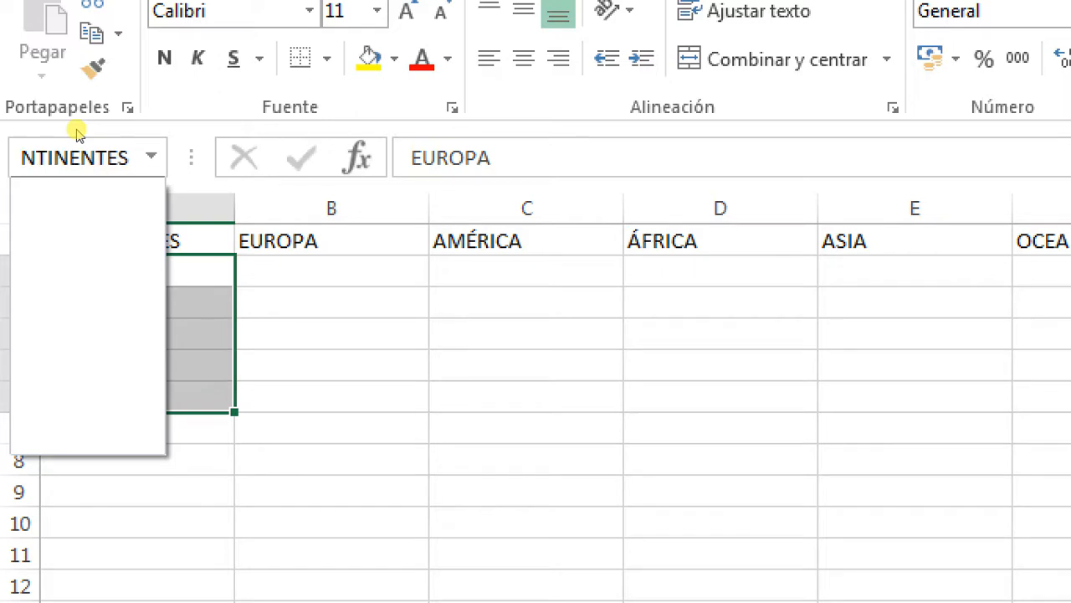
{"action": "key", "text": "Return"}
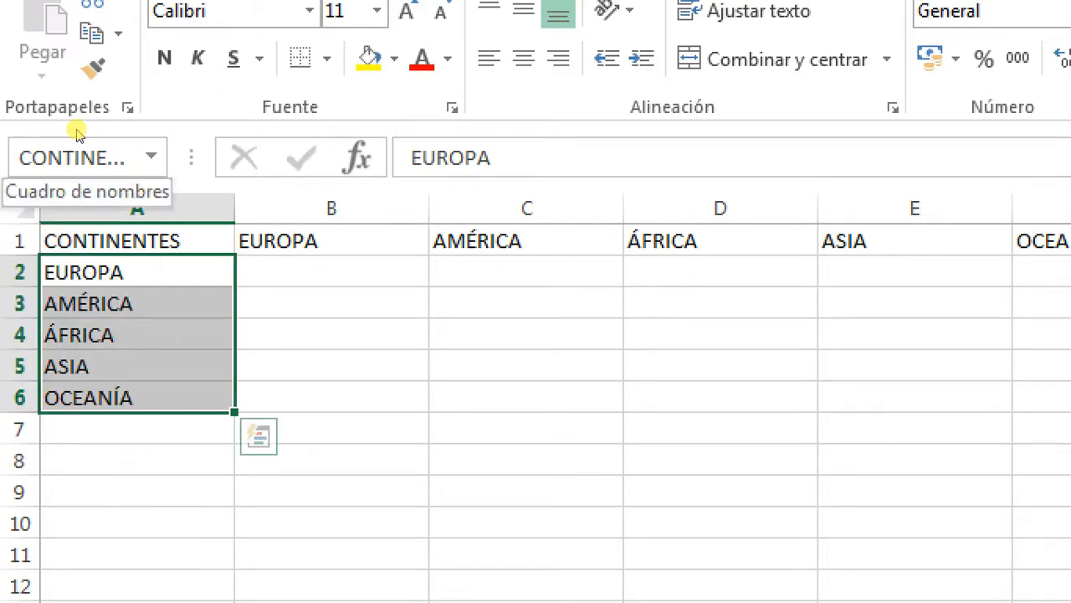
- Fill B2:B6 under the EUROPA header with ESPAÑA, FRANCIA, ITALIA, PORTUGAL and GRECIA
{"action": "key", "text": "Right"}
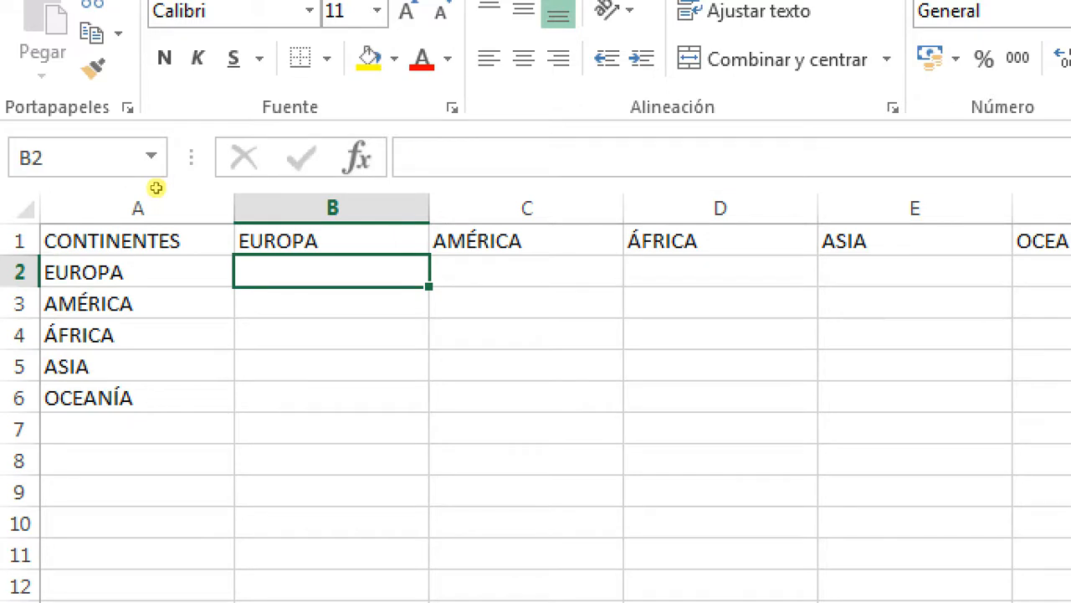
{"action": "type", "text": "ESPAÑA"}
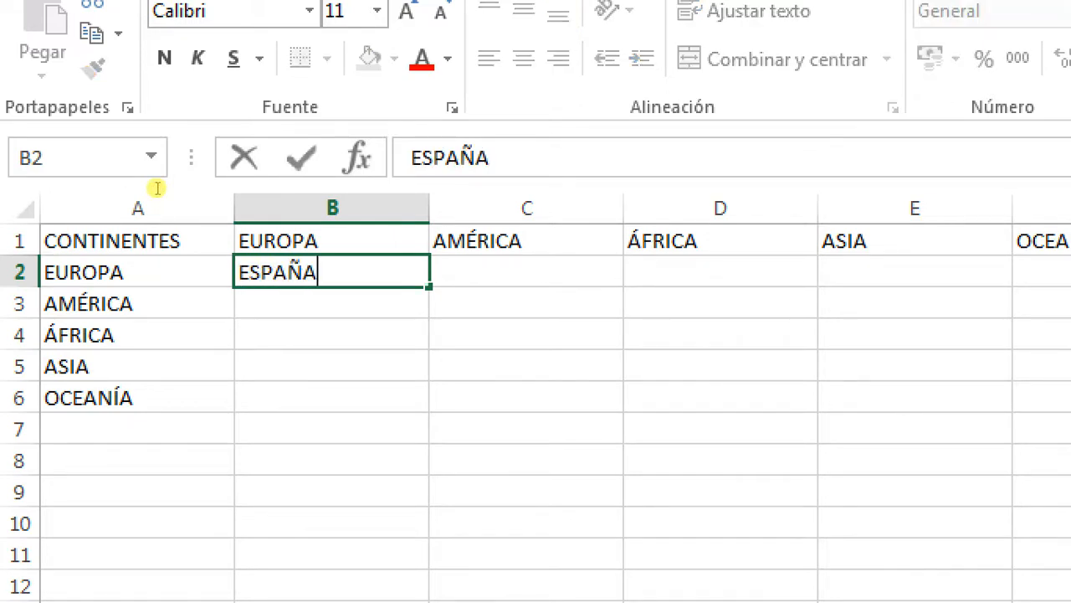
{"action": "key", "text": "Return"}
{"action": "type", "text": "FRANCIA"}
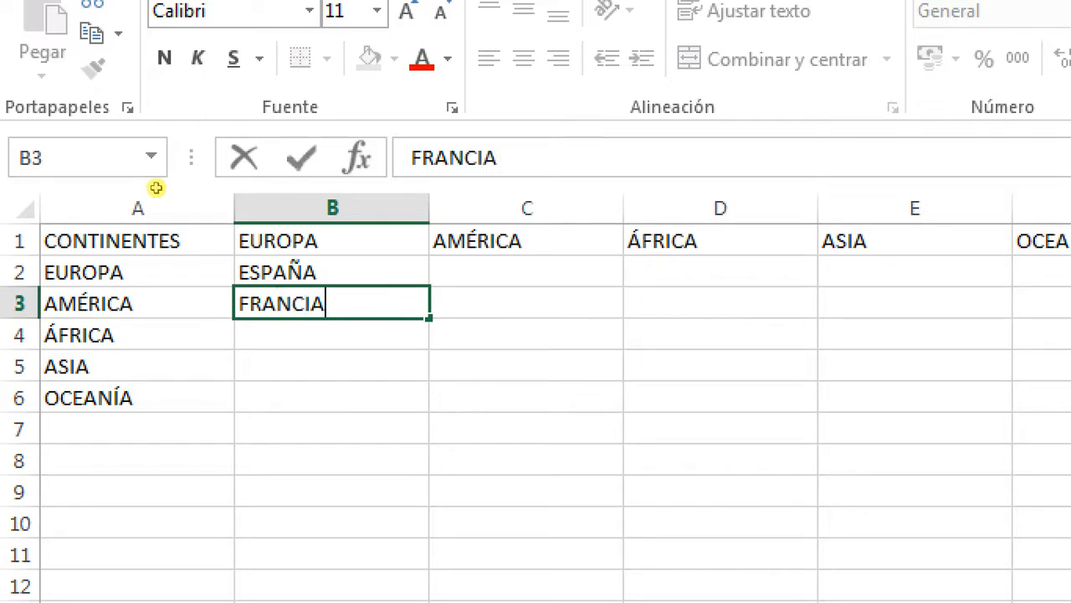
{"action": "key", "text": "Return"}
{"action": "type", "text": "ITALI"}
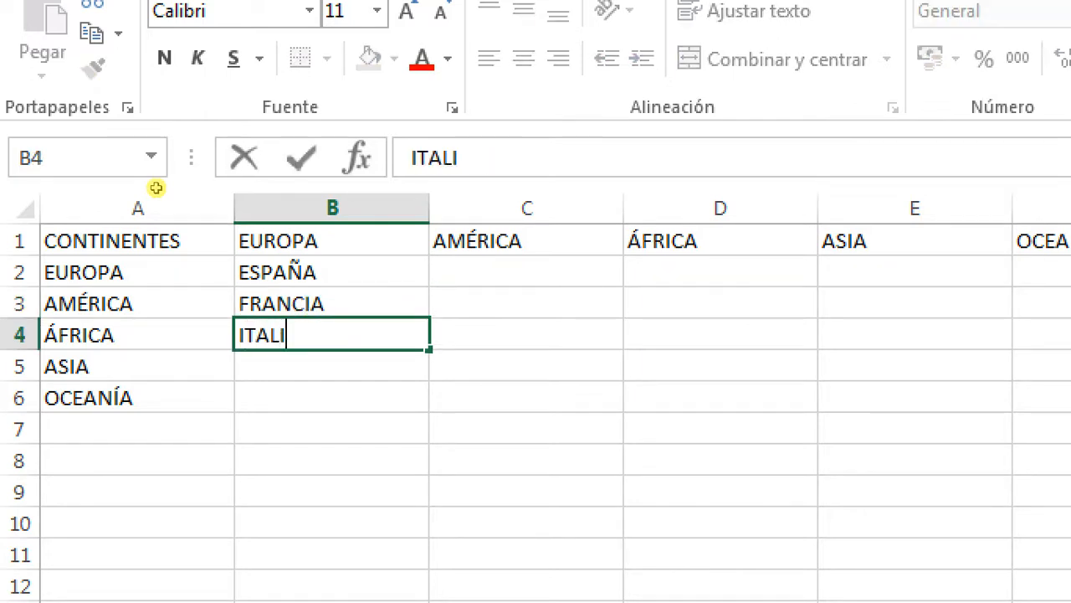
{"action": "type", "text": "A"}
{"action": "key", "text": "Return"}
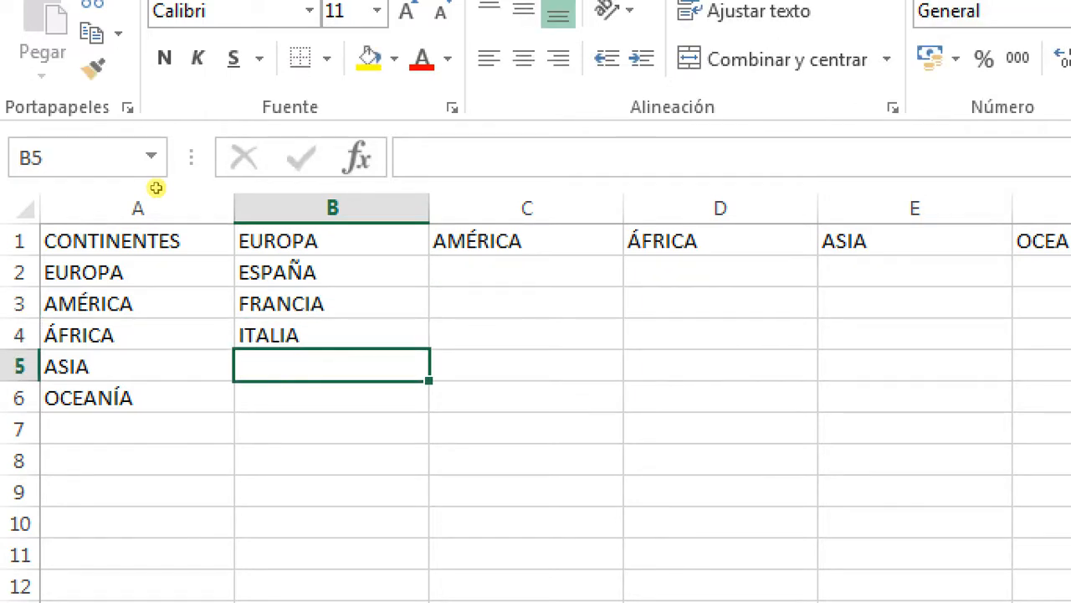
{"action": "type", "text": "PORTUGAL"}
{"action": "key", "text": "Return"}
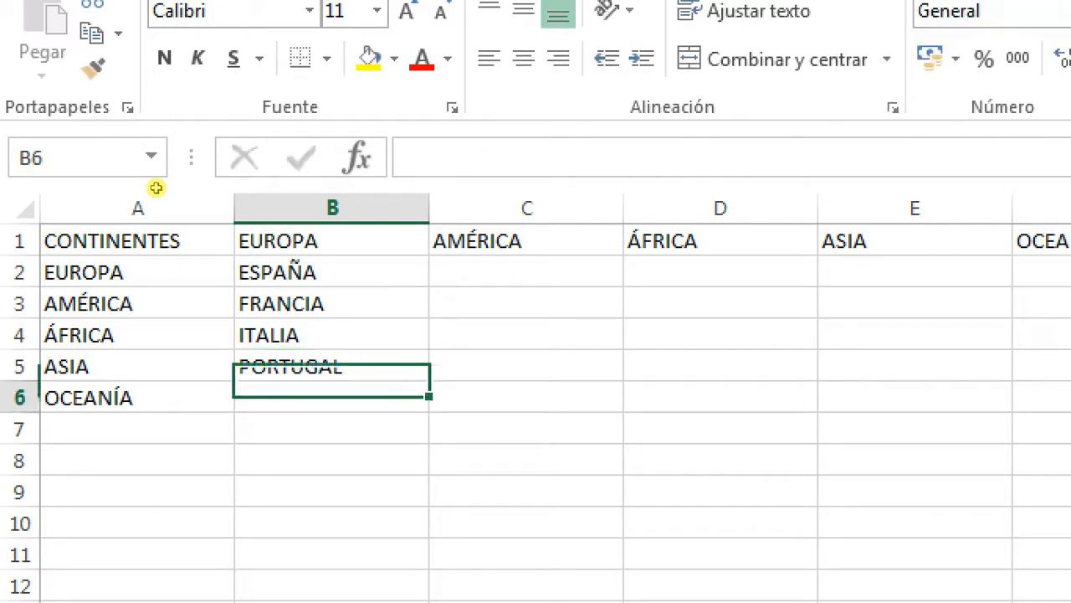
{"action": "type", "text": "GRECIA"}
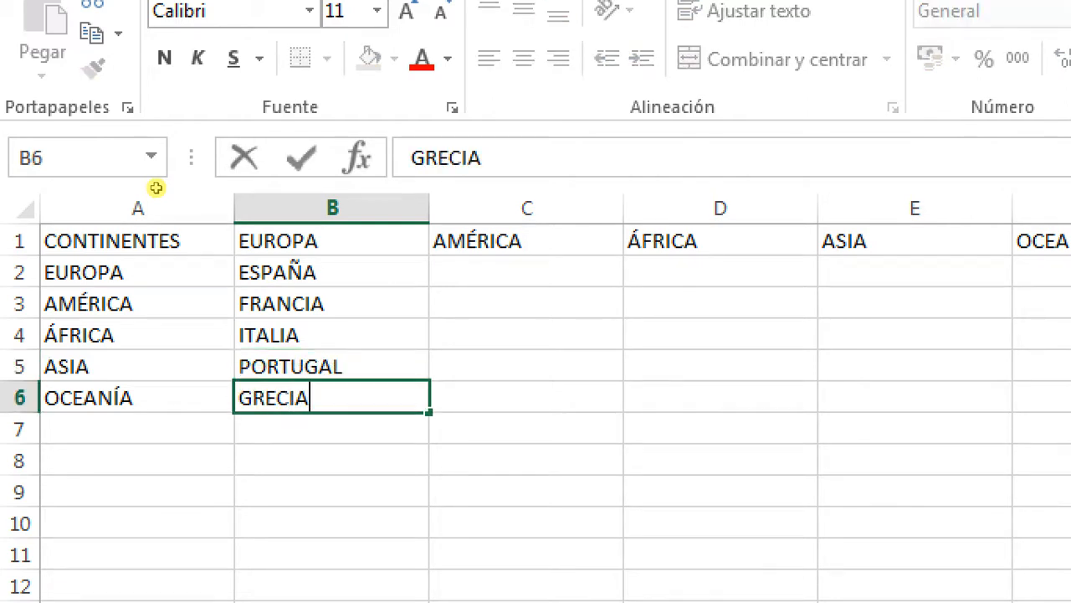
{"action": "key", "text": "Return"}
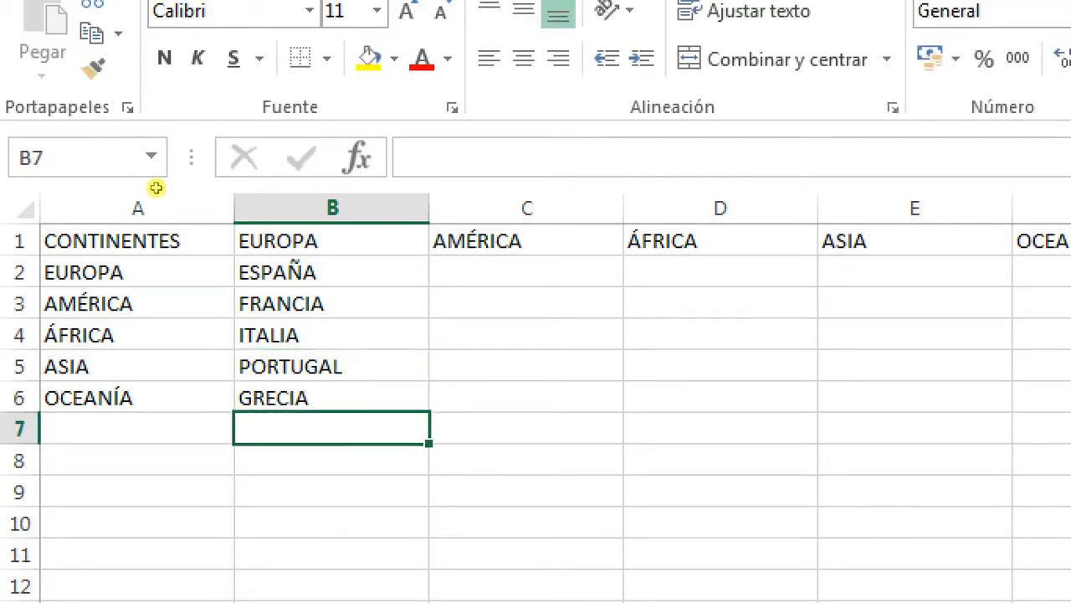
- Name the range B2:B6 with the European countries EUROPA
{"action": "key", "text": "Up"}
{"action": "key", "text": "Up"}
{"action": "key", "text": "Up"}
{"action": "key", "text": "Up"}
{"action": "key", "text": "Up"}
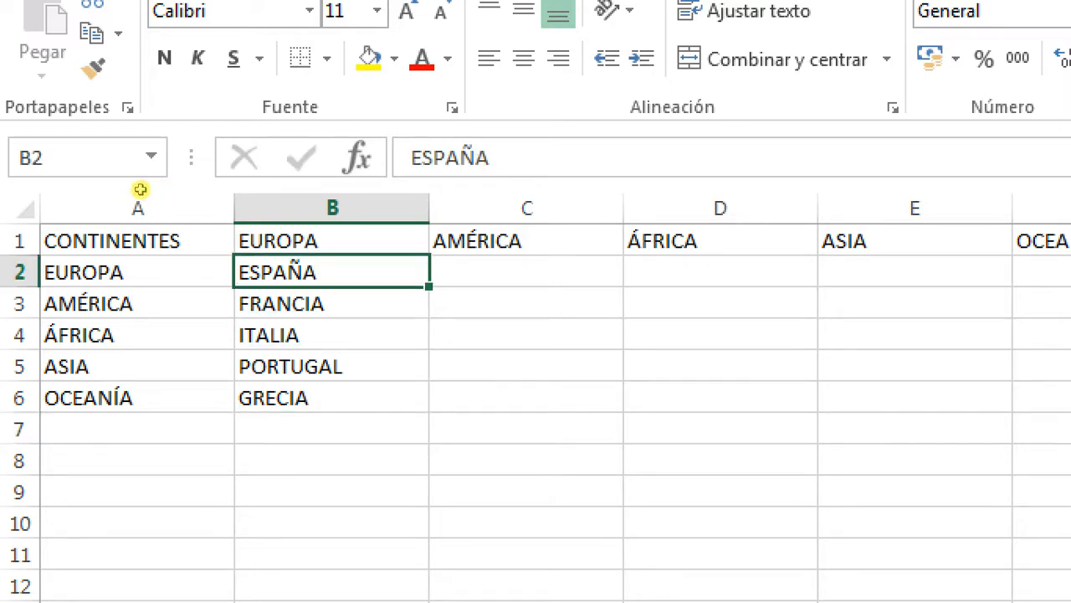
{"action": "key", "text": "shift+Down"}
{"action": "key", "text": "shift+Down"}
{"action": "key", "text": "shift+Down"}
{"action": "key", "text": "shift+Down"}
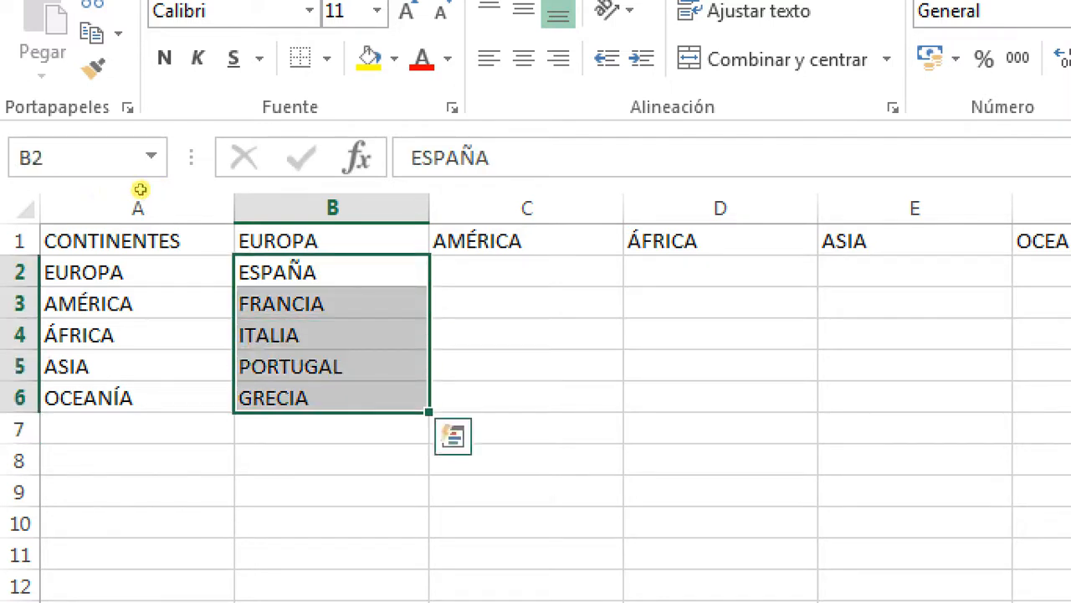
{"action": "left_click", "coordinate": [75, 138]}
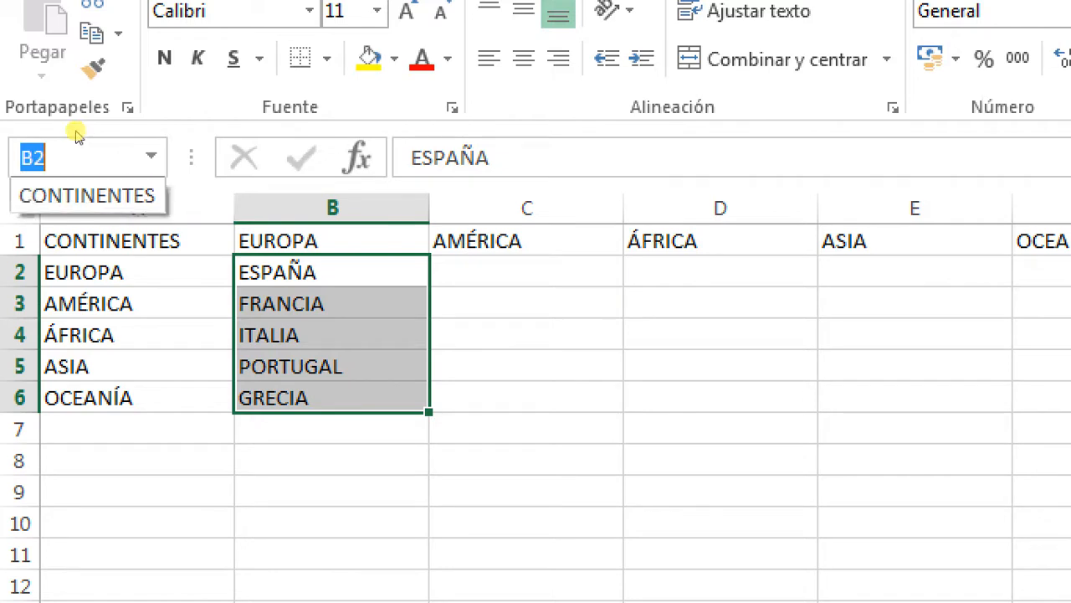
{"action": "type", "text": "EUROPA"}
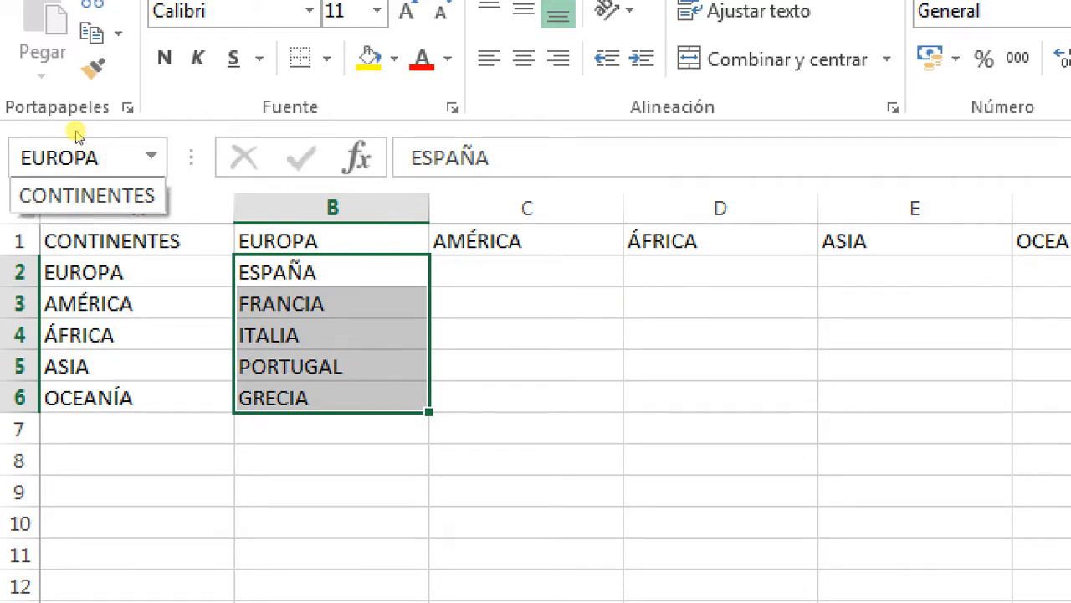
{"action": "key", "text": "Return"}
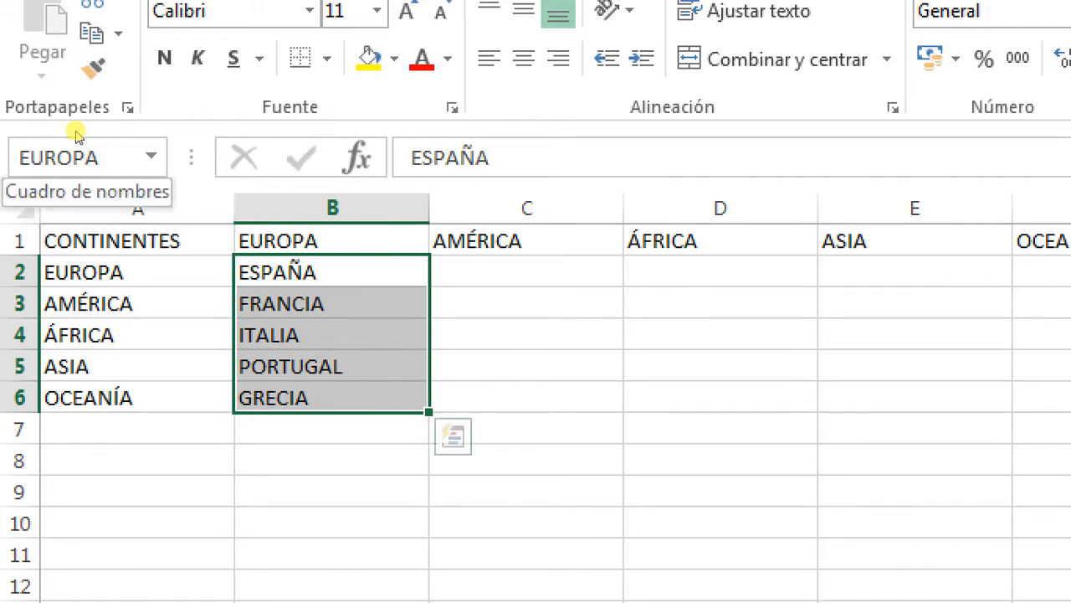
- Fill C2:C5 under the AMÉRICA header with MÉXICO, ARGENTINA, PERÚ and CANADÁ
{"action": "key", "text": "Right"}
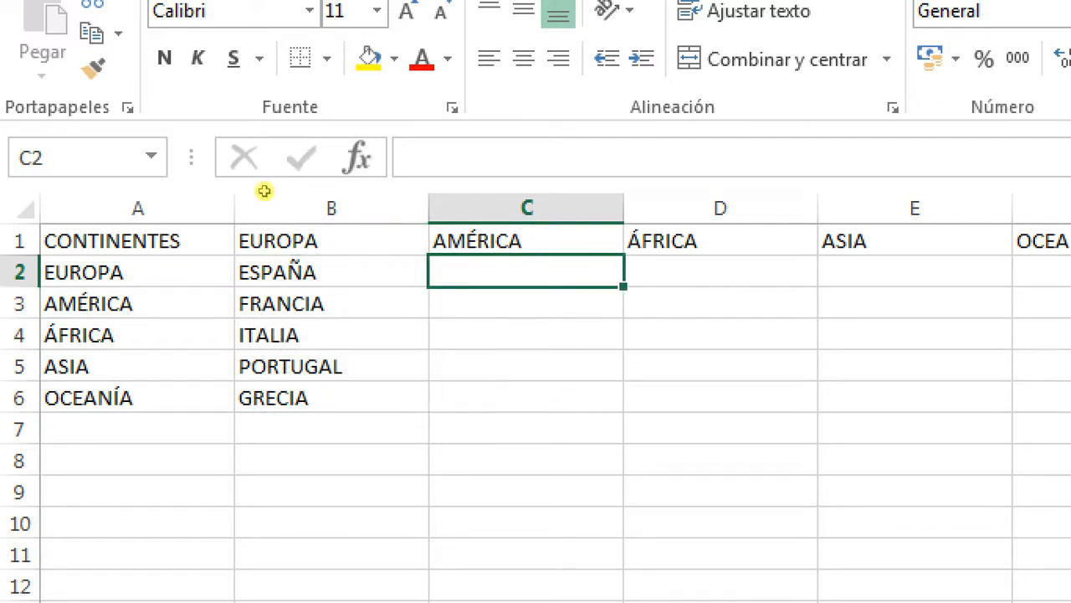
{"action": "type", "text": "M"}
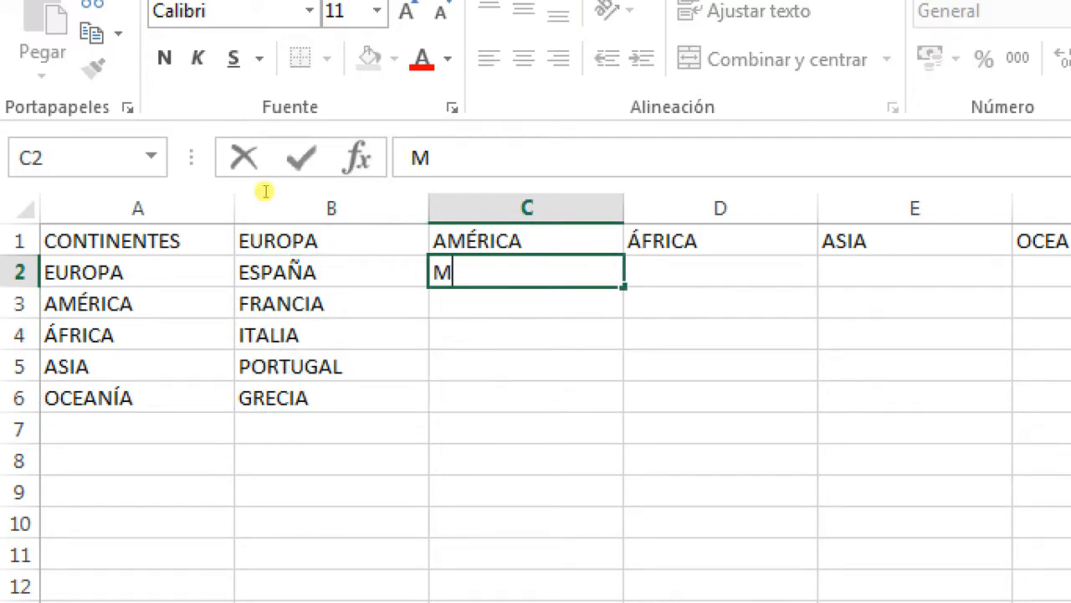
{"action": "type", "text": "ÉXICO"}
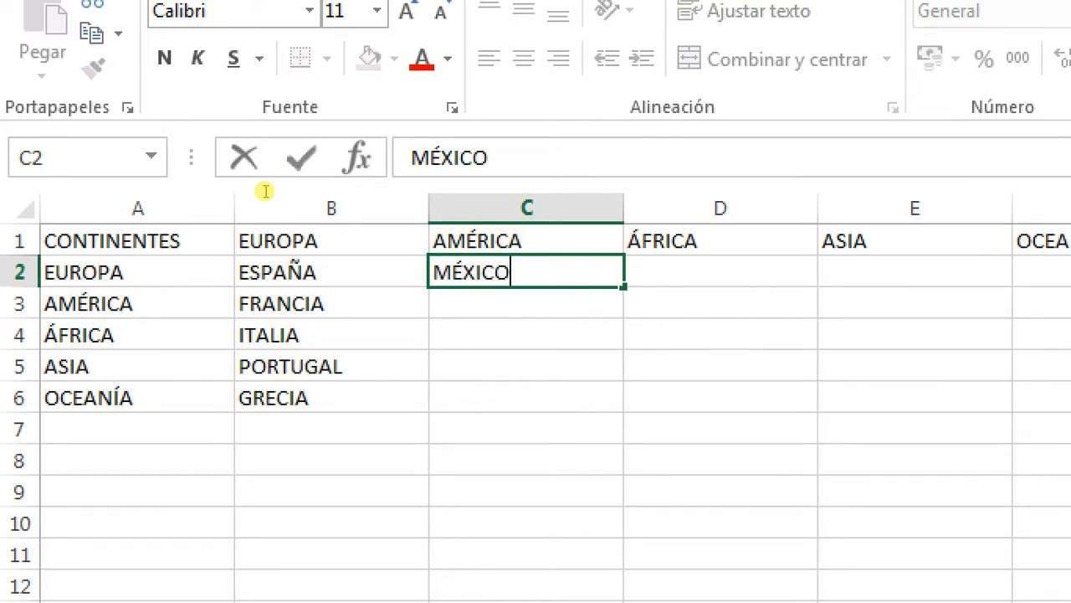
{"action": "key", "text": "Return"}
{"action": "type", "text": "ARGENTINA"}
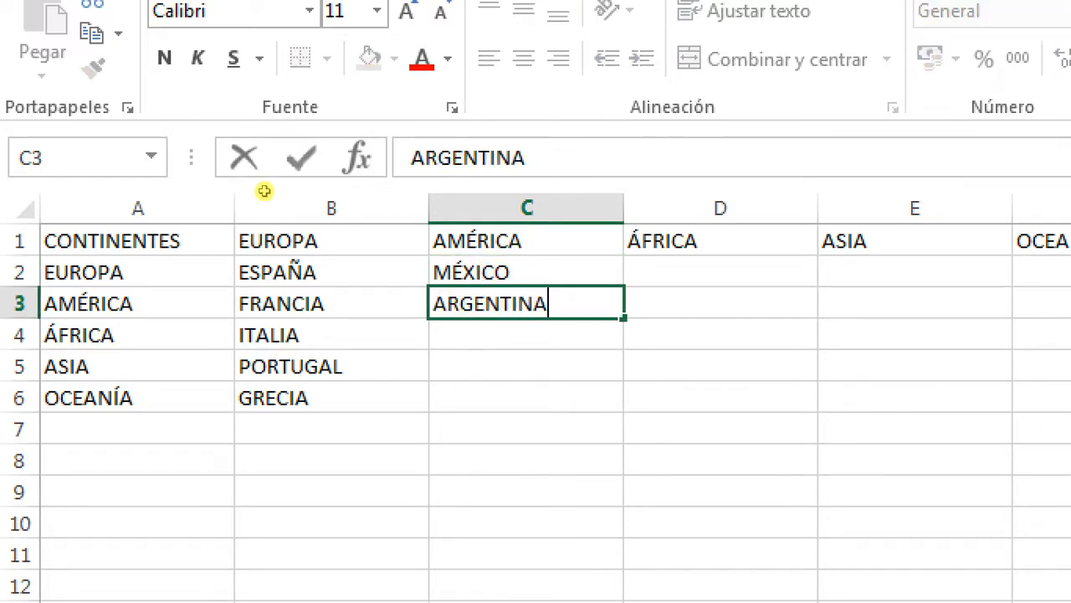
{"action": "key", "text": "Return"}
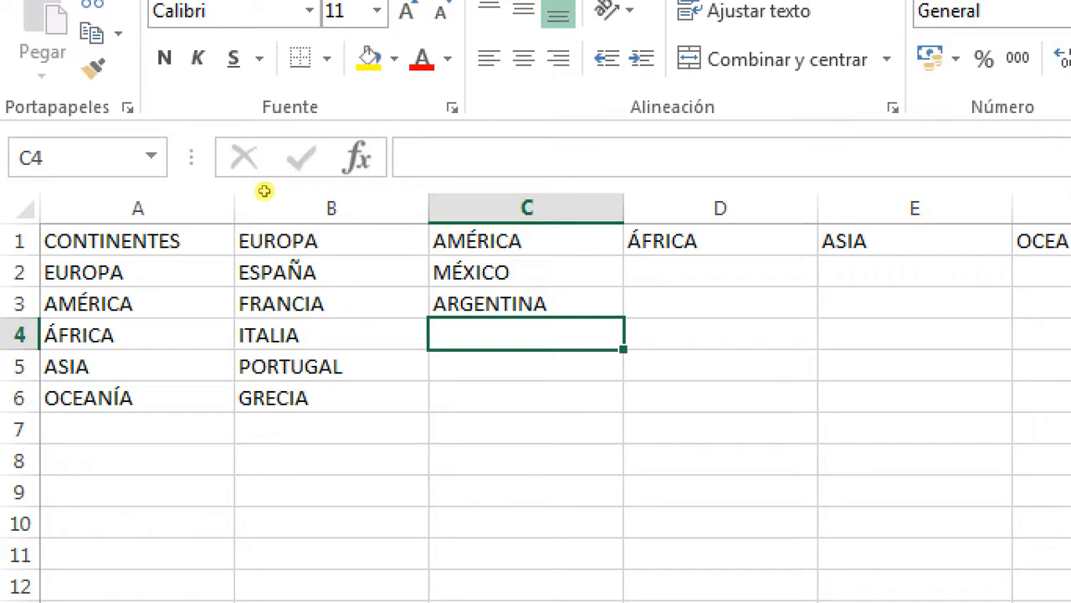
{"action": "type", "text": "PERÚ"}
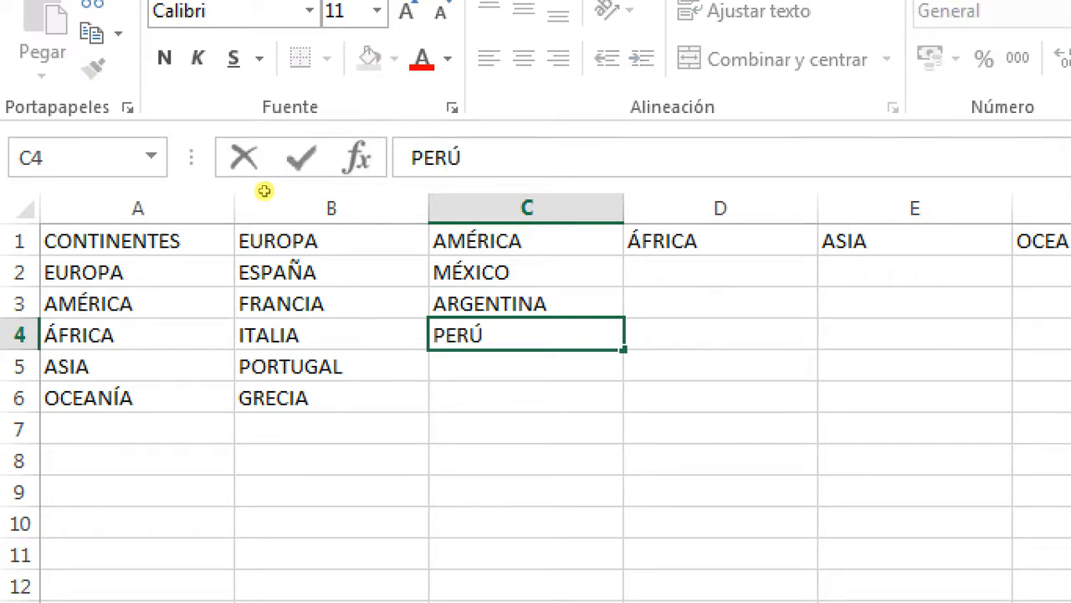
{"action": "key", "text": "Return"}
{"action": "type", "text": "CANAD"}
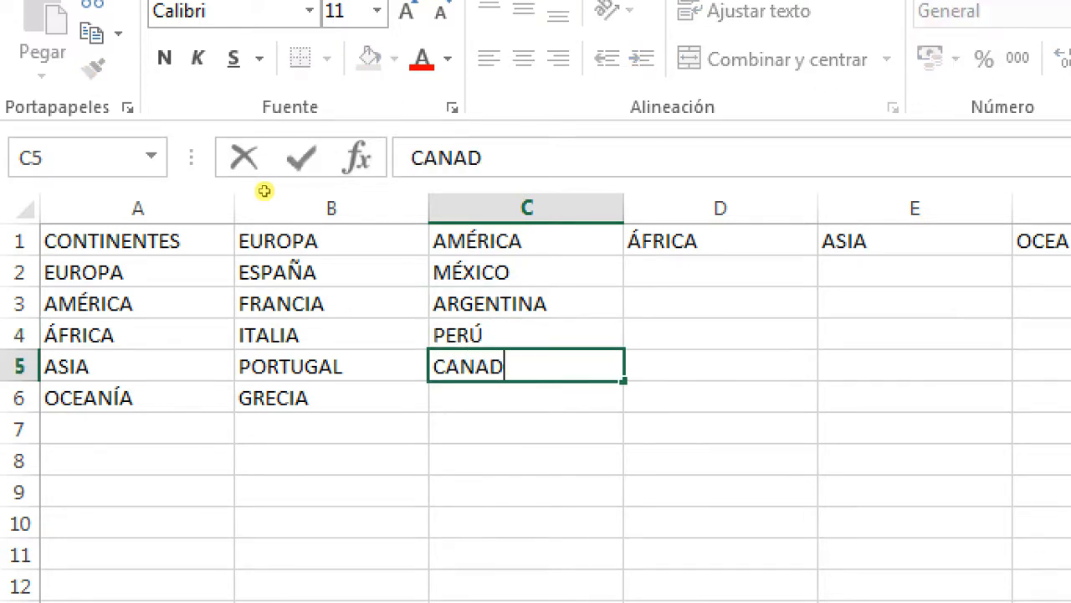
{"action": "type", "text": "Á"}
{"action": "key", "text": "Return"}
- Enter ESTADOS UNIDOS DE NORTEAMÉRICA in C6 as the last country of the AMÉRICA list
{"action": "type", "text": "ES"}
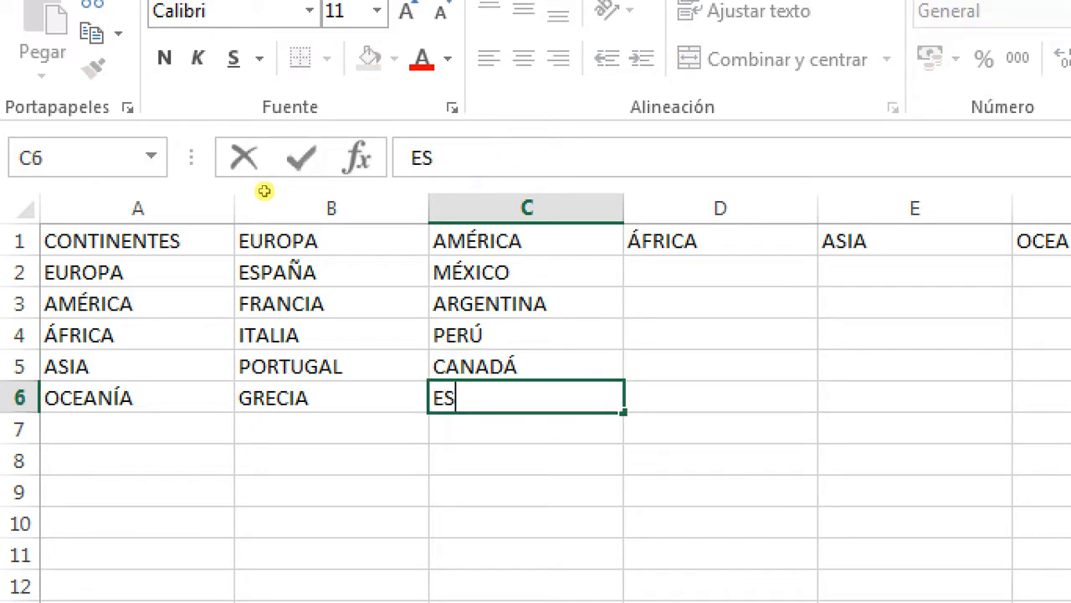
{"action": "type", "text": "TADOS UNIDA"}
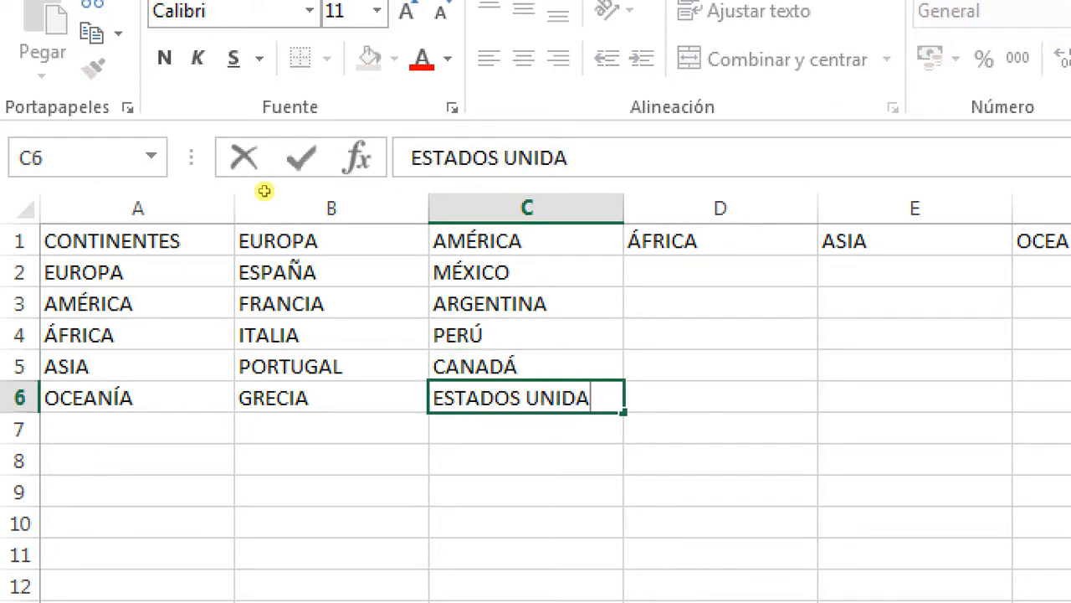
{"action": "key", "text": "BackSpace"}
{"action": "type", "text": "O"}
{"action": "type", "text": "S"}
{"action": "type", "text": " DE NORTEA"}
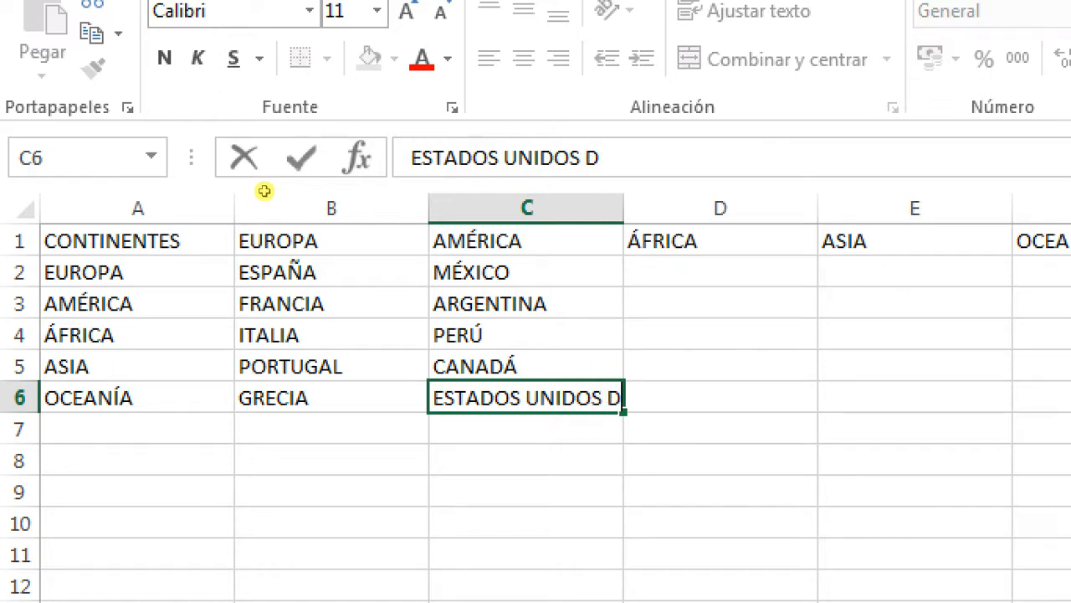
{"action": "type", "text": "MÉRICA"}
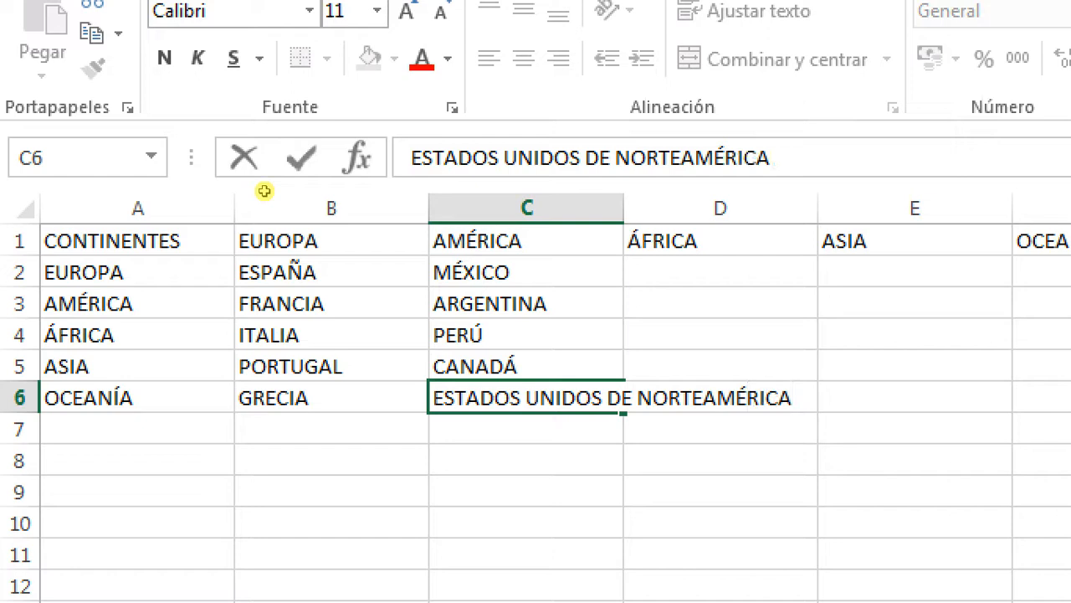
{"action": "key", "text": "Return"}
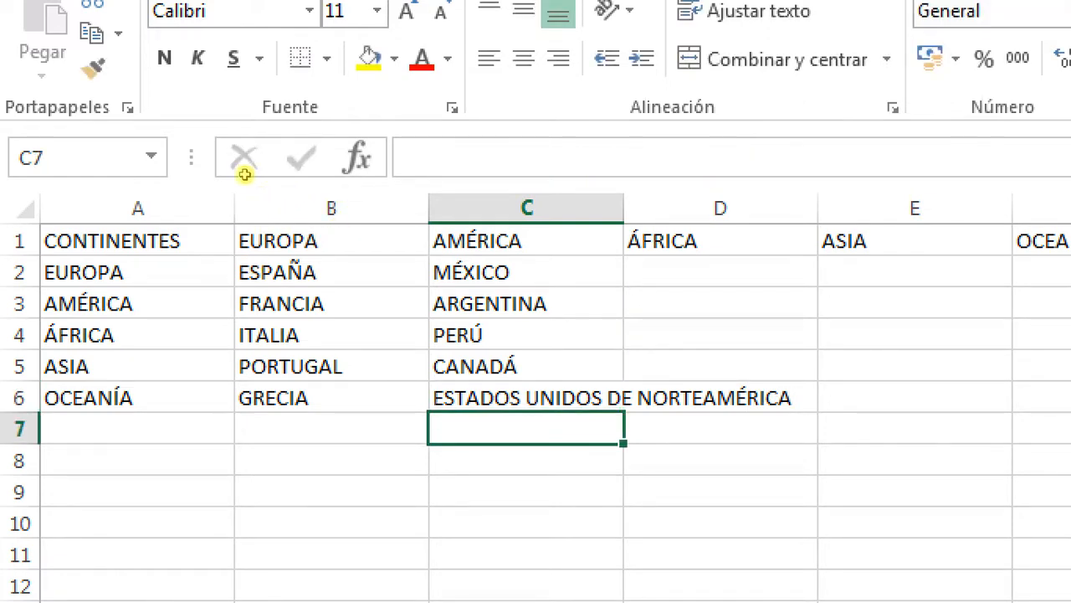
- Name the range C2:C6 with the American countries AMÉRICA, and autofit the width of column C
{"action": "key", "text": "Up"}
{"action": "key", "text": "Up"}
{"action": "key", "text": "Up"}
{"action": "key", "text": "Up"}
{"action": "key", "text": "Up"}
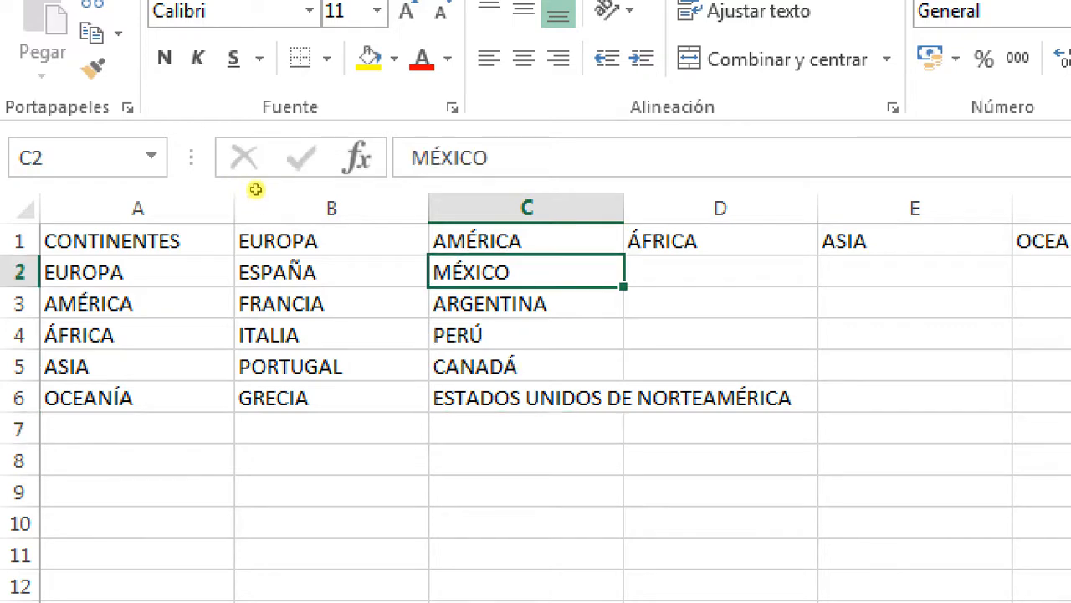
{"action": "key", "text": "shift+Down"}
{"action": "key", "text": "shift+Down"}
{"action": "key", "text": "shift+Down"}
{"action": "key", "text": "shift+Down"}
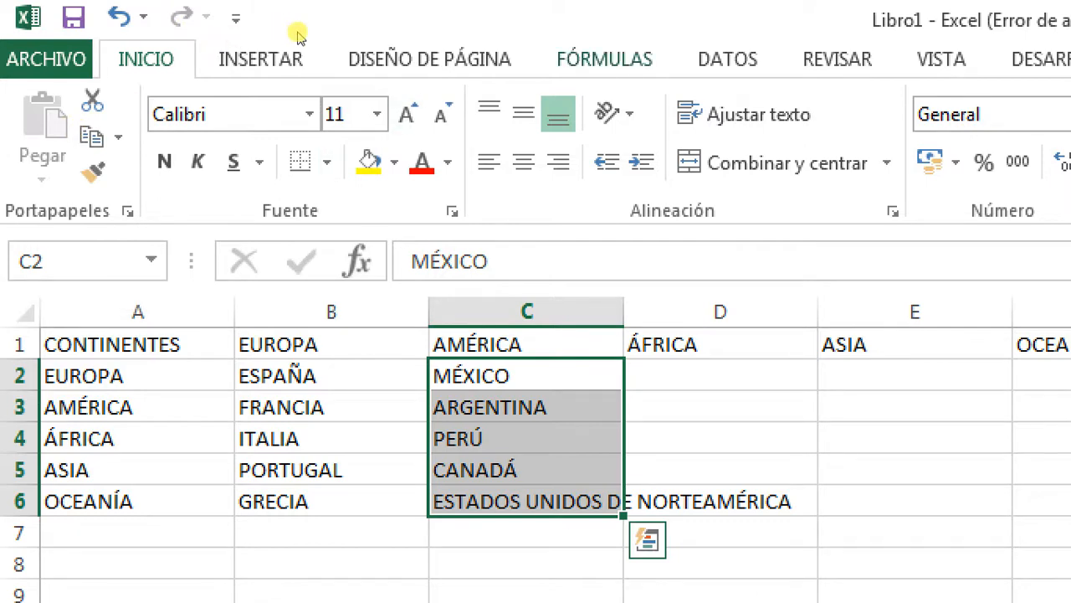
{"action": "left_click", "coordinate": [604, 60]}
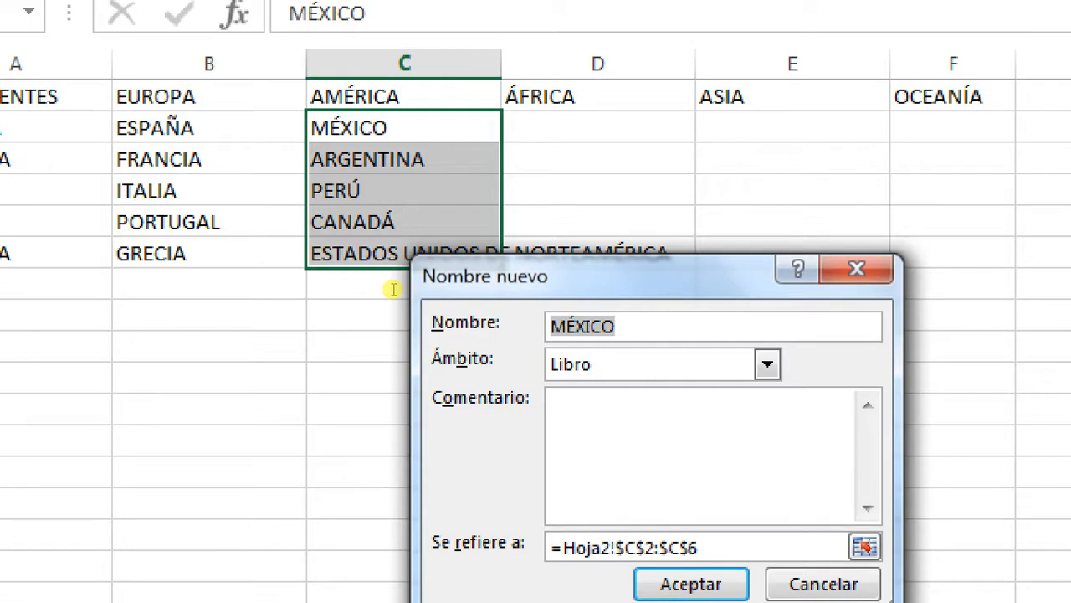
{"action": "type", "text": "AMÉRIC"}
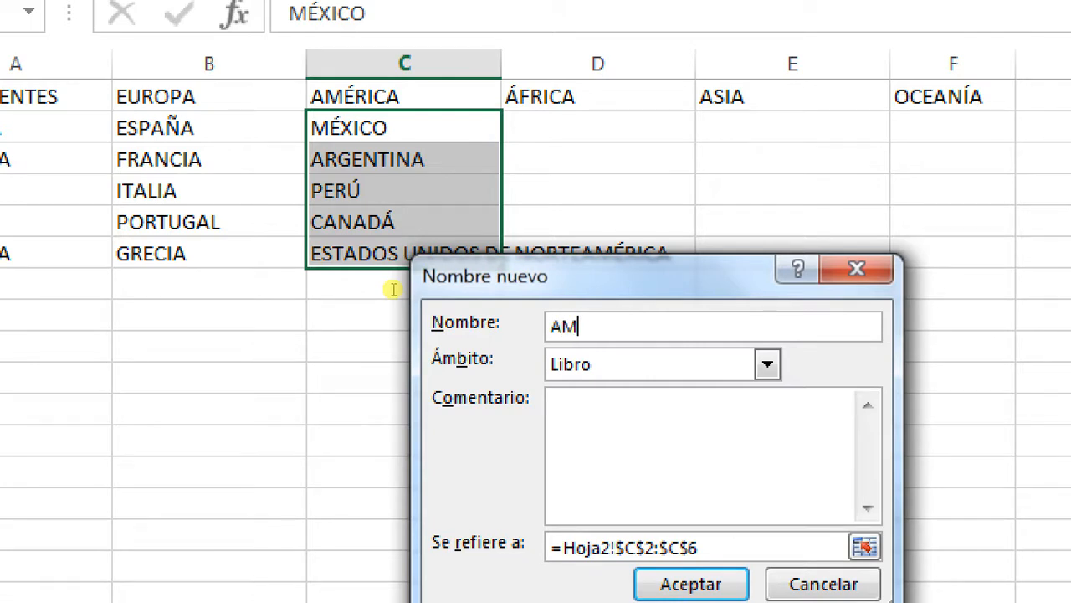
{"action": "type", "text": "A"}
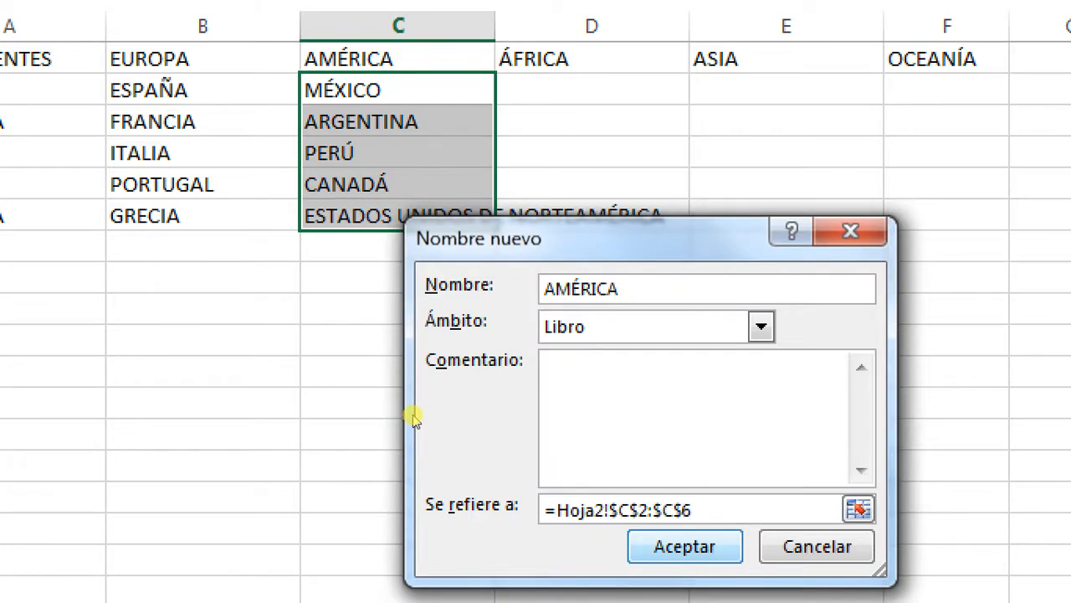
{"action": "key", "text": "Return"}
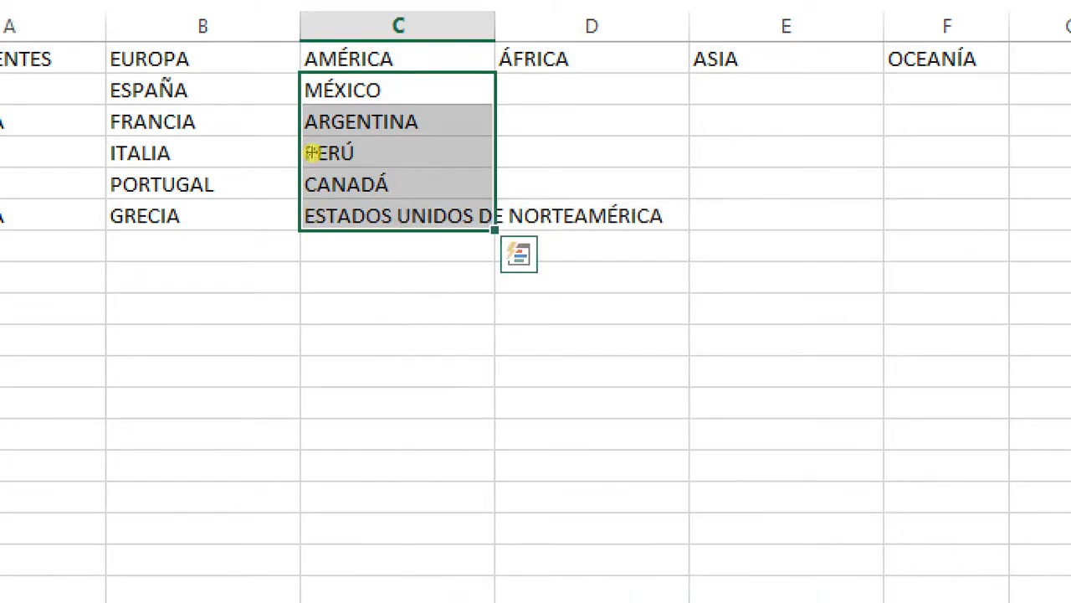
{"action": "double_click", "coordinate": [493, 39]}
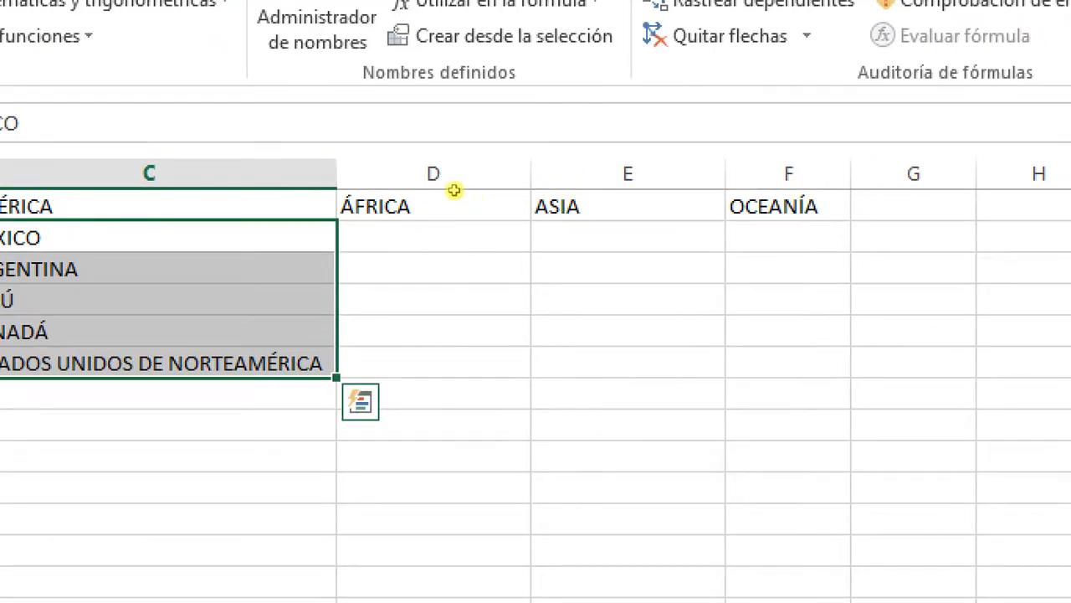
- Fill D2:D5 under the ÁFRICA header with MARRUECOS, ARGELIA, UGANDA and EGIPTO
{"action": "key", "text": "Right"}
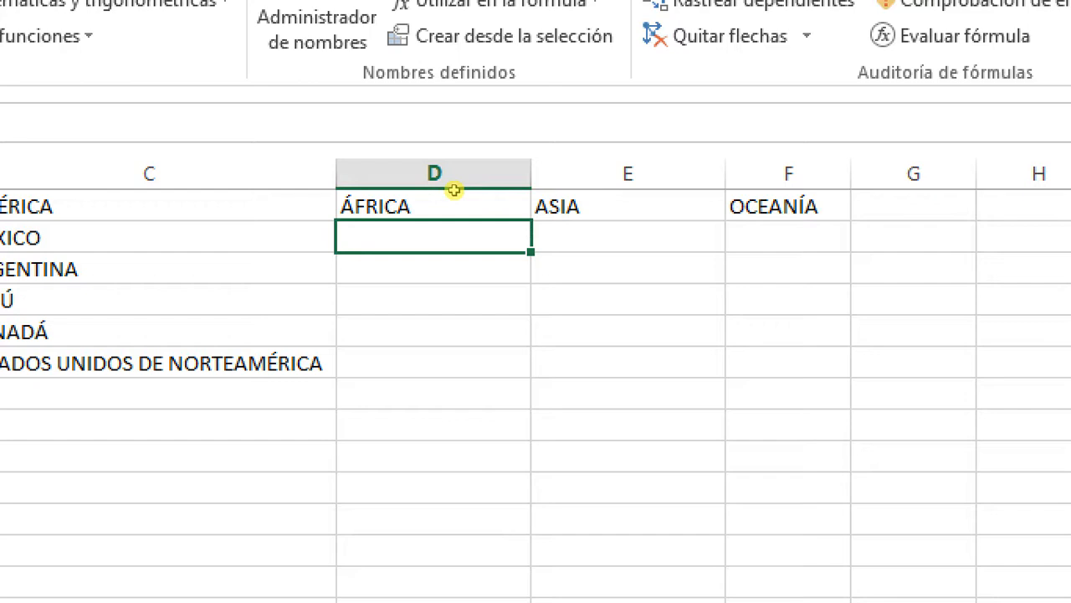
{"action": "type", "text": "MAR"}
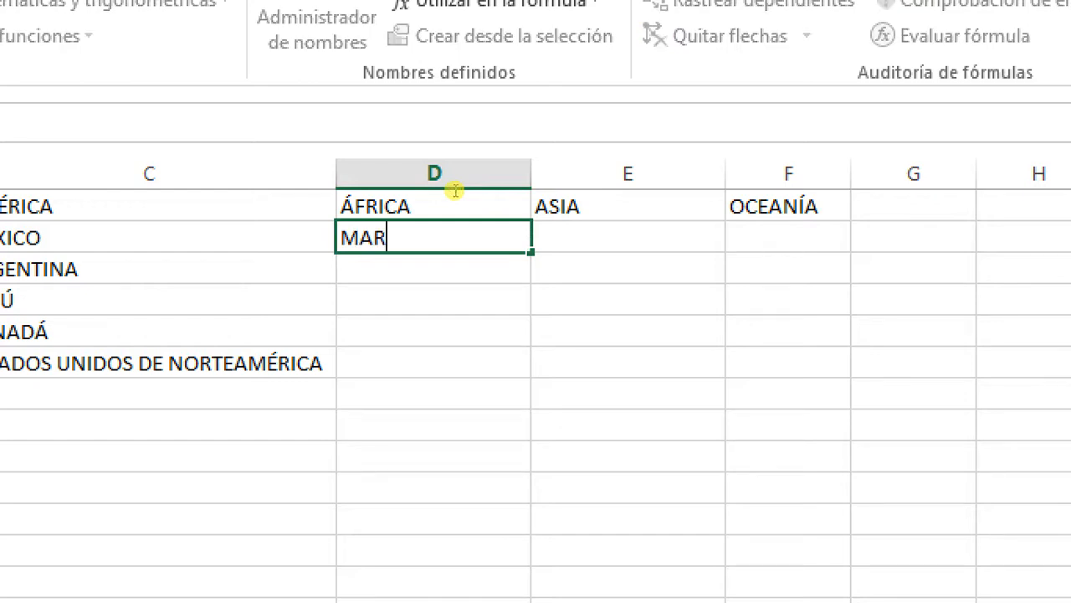
{"action": "type", "text": "RUECOS"}
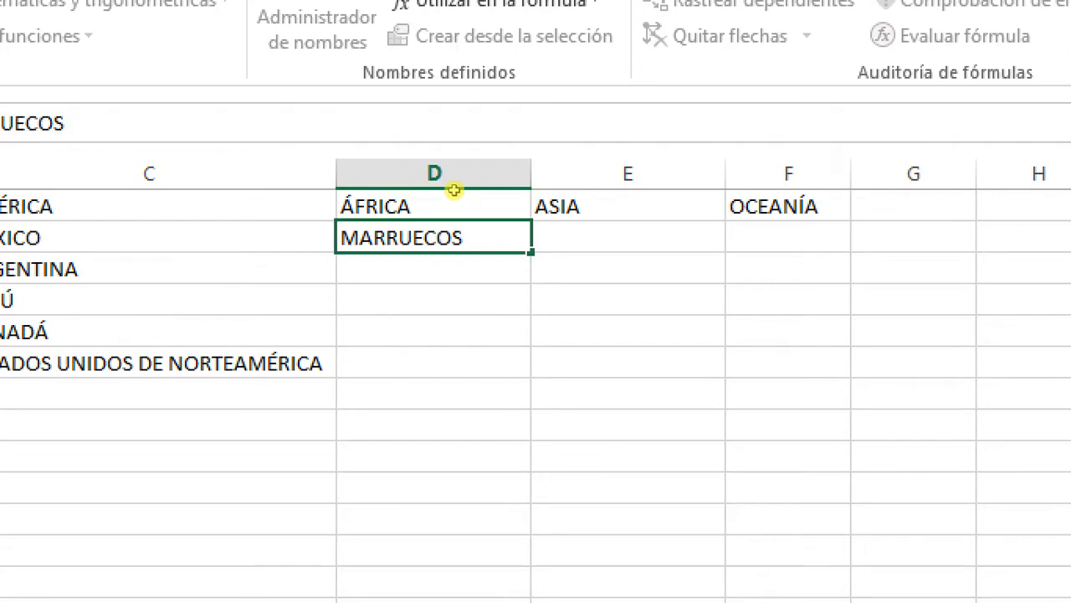
{"action": "key", "text": "Return"}
{"action": "type", "text": "A"}
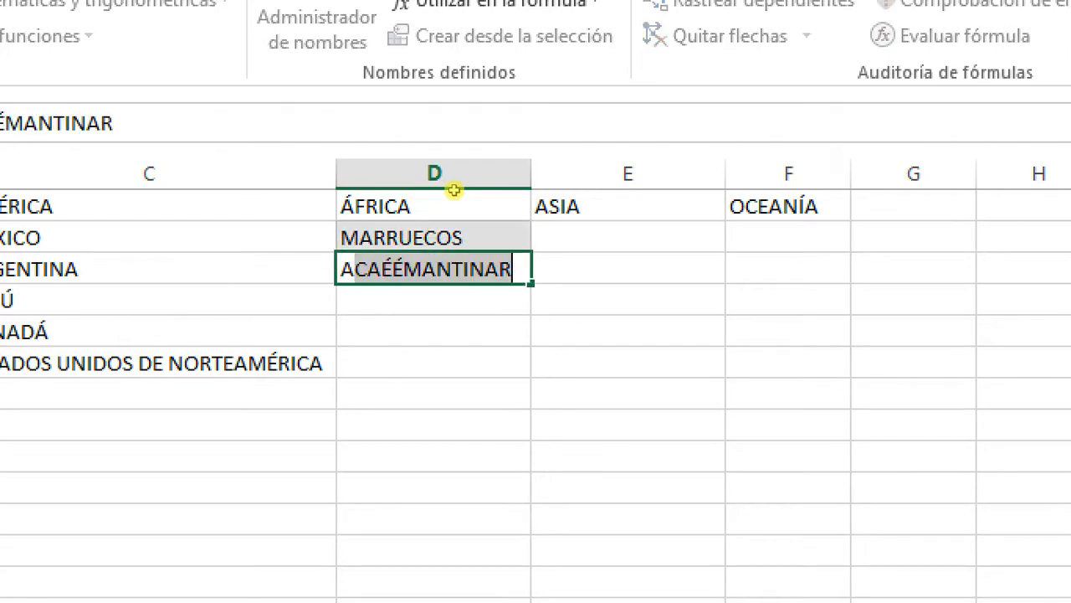
{"action": "type", "text": "RGELIA"}
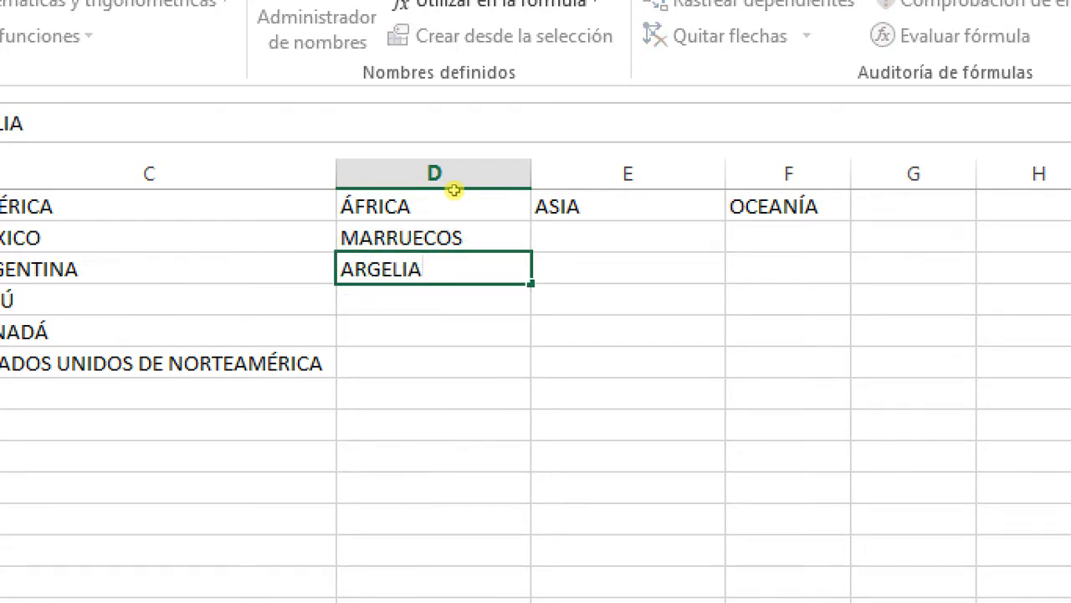
{"action": "key", "text": "Return"}
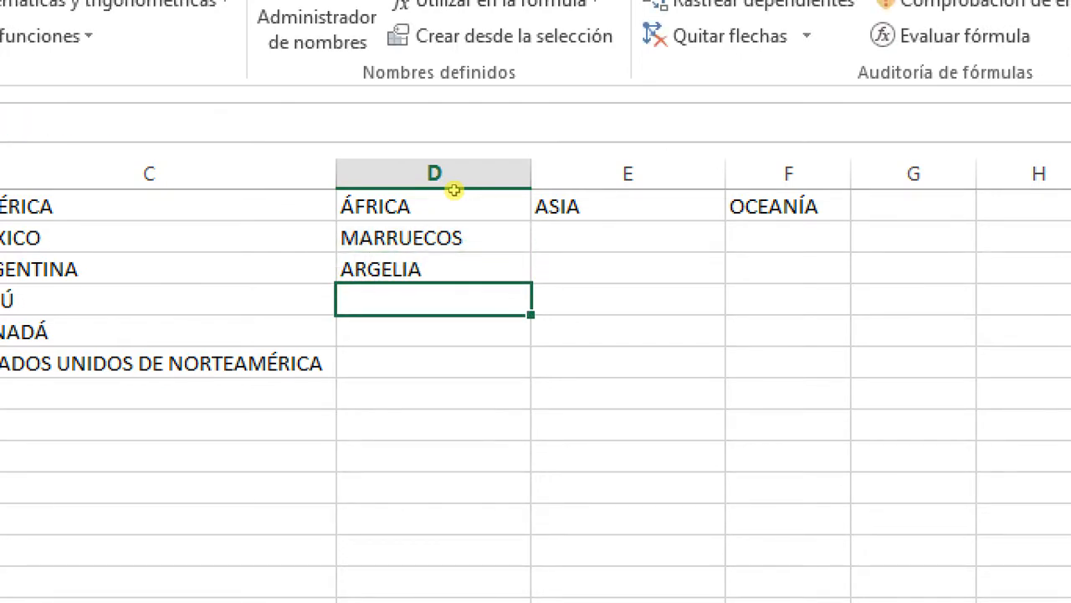
{"action": "type", "text": "UGAN"}
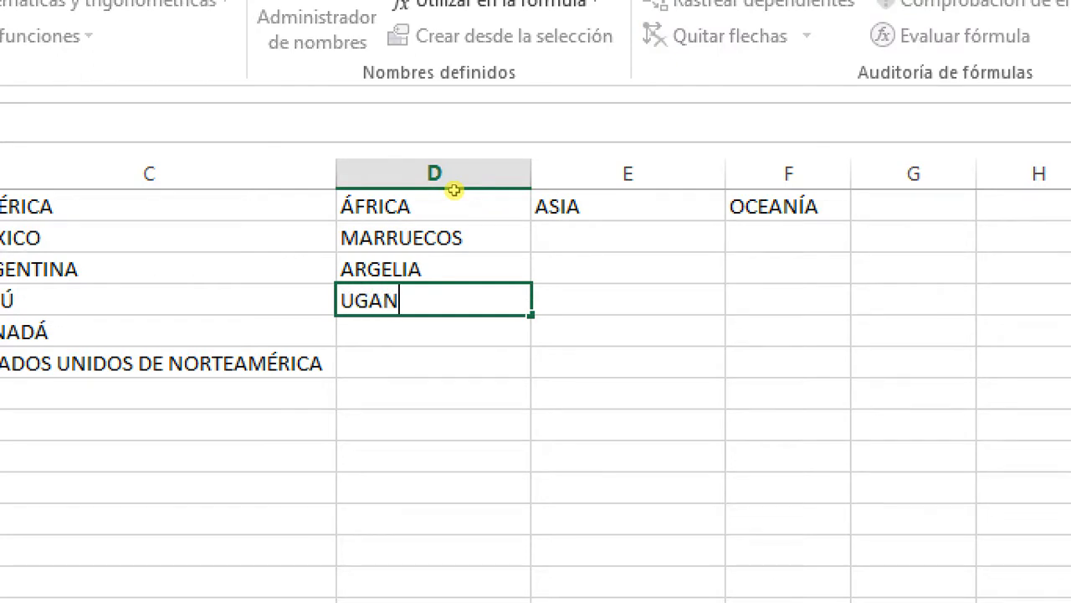
{"action": "type", "text": "DA"}
{"action": "key", "text": "Return"}
{"action": "type", "text": "EG"}
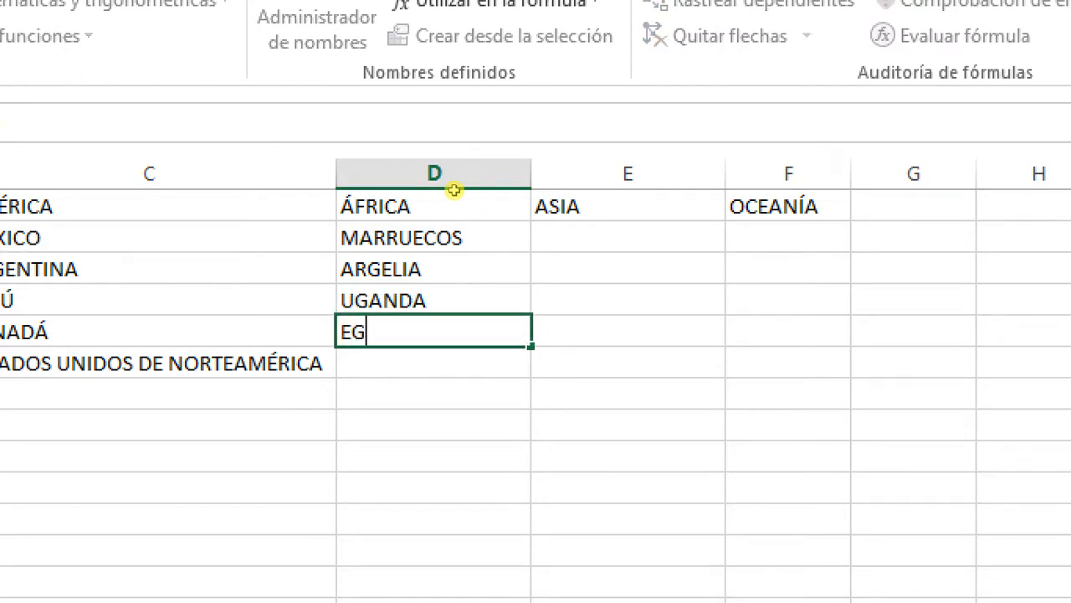
{"action": "type", "text": "IPTO"}
{"action": "key", "text": "Up"}
- Fill E2:E4 under the ASIA header with CHINA, JAPÓN and VIETNAM
{"action": "key", "text": "Up"}
{"action": "key", "text": "Up"}
{"action": "key", "text": "Right"}
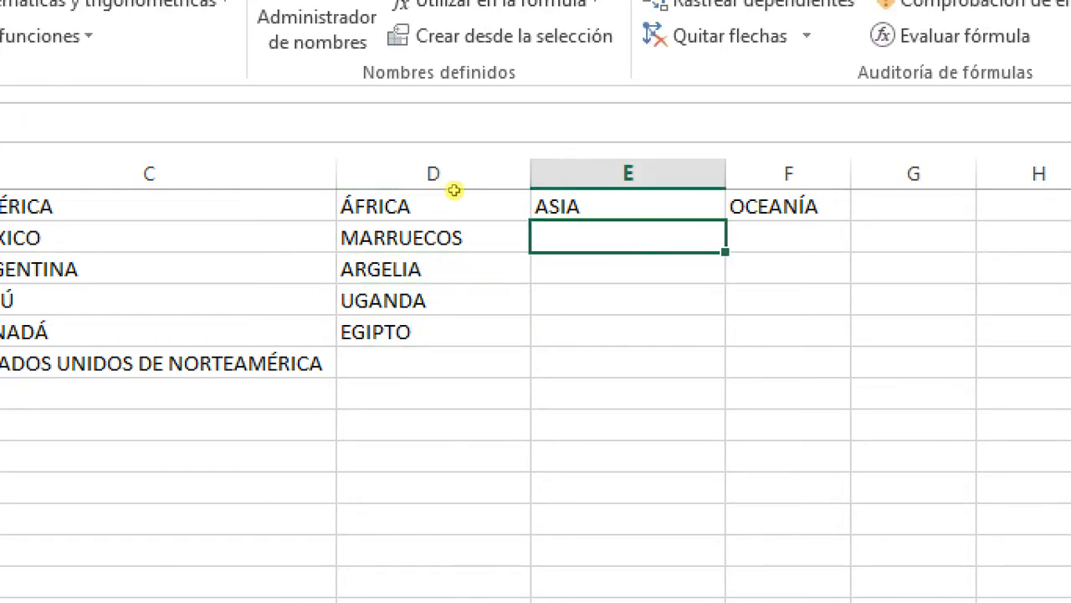
{"action": "type", "text": "CHINA"}
{"action": "key", "text": "Return"}
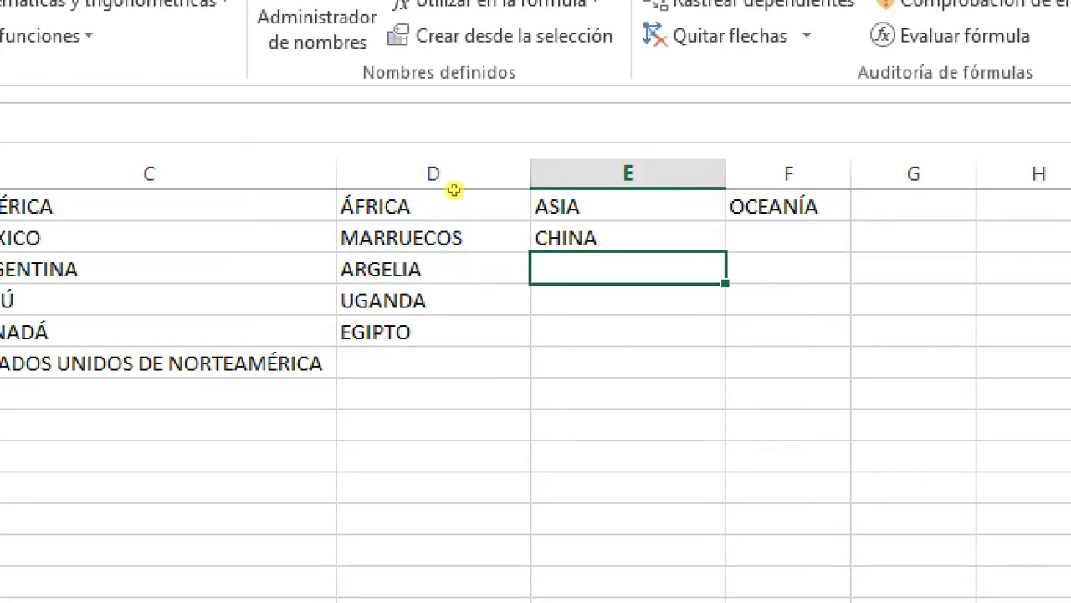
{"action": "type", "text": "JAPÓN"}
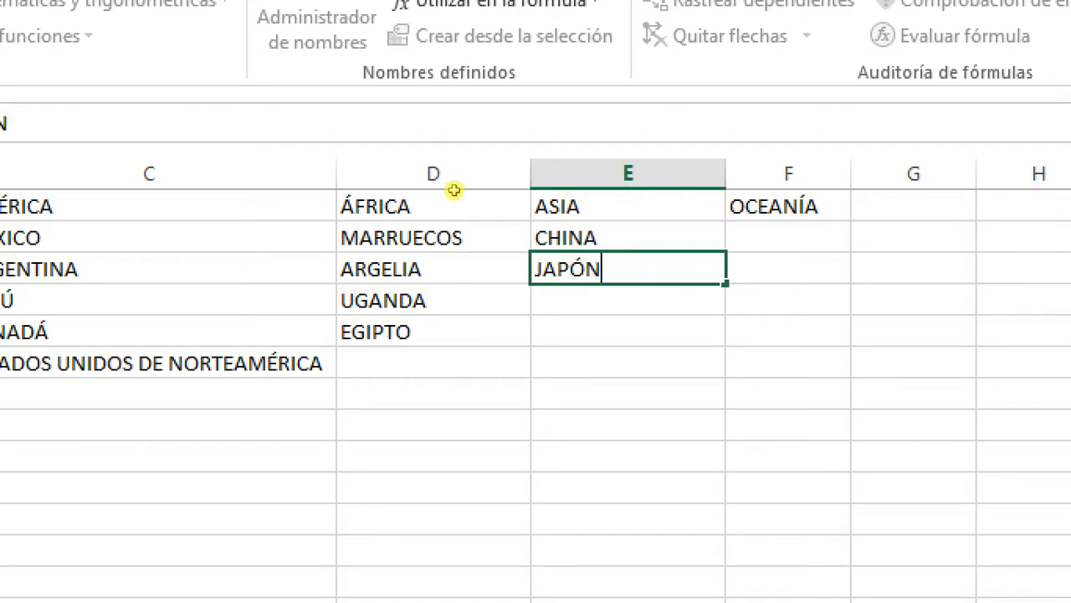
{"action": "key", "text": "Return"}
{"action": "type", "text": "VIE"}
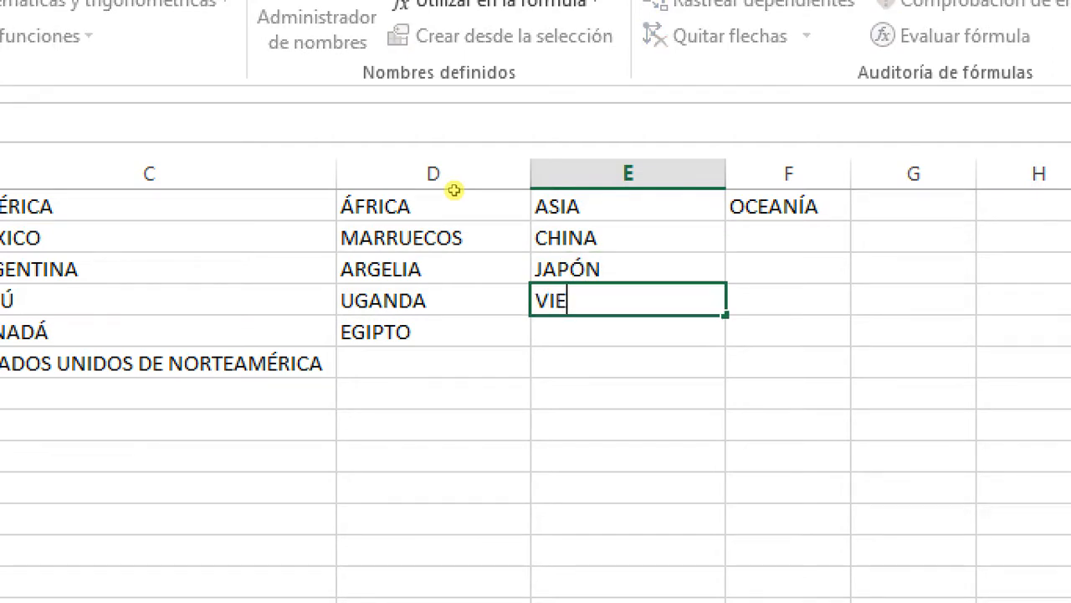
{"action": "type", "text": "TNAM"}
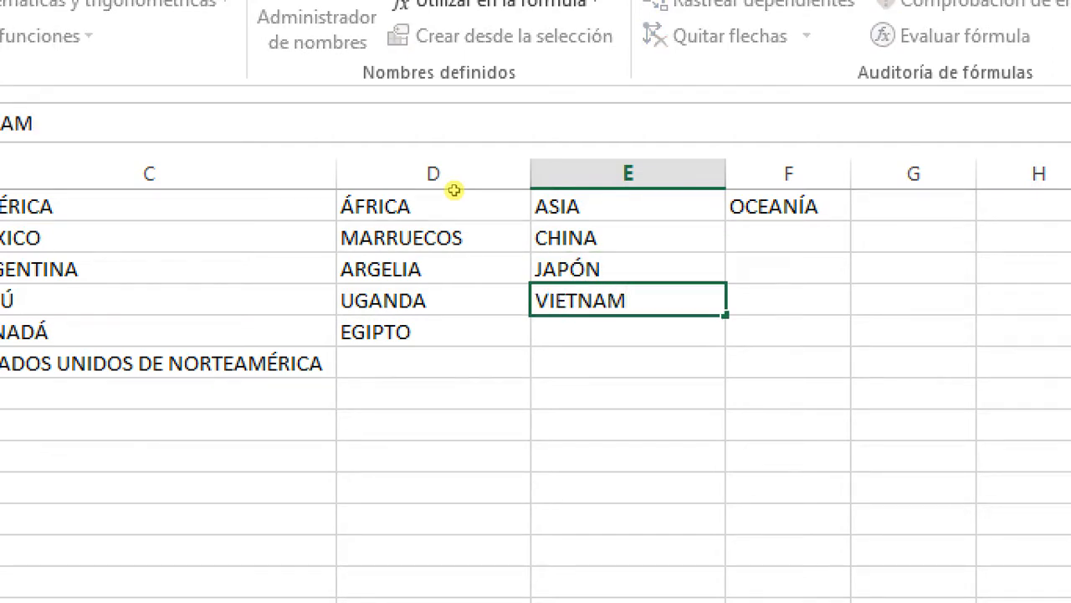
{"action": "key", "text": "Return"}
- Enter AUSTRALIA in F2 as the first country under the OCEANÍA header
{"action": "key", "text": "Right"}
{"action": "key", "text": "Up"}
{"action": "key", "text": "Up"}
{"action": "key", "text": "Up"}
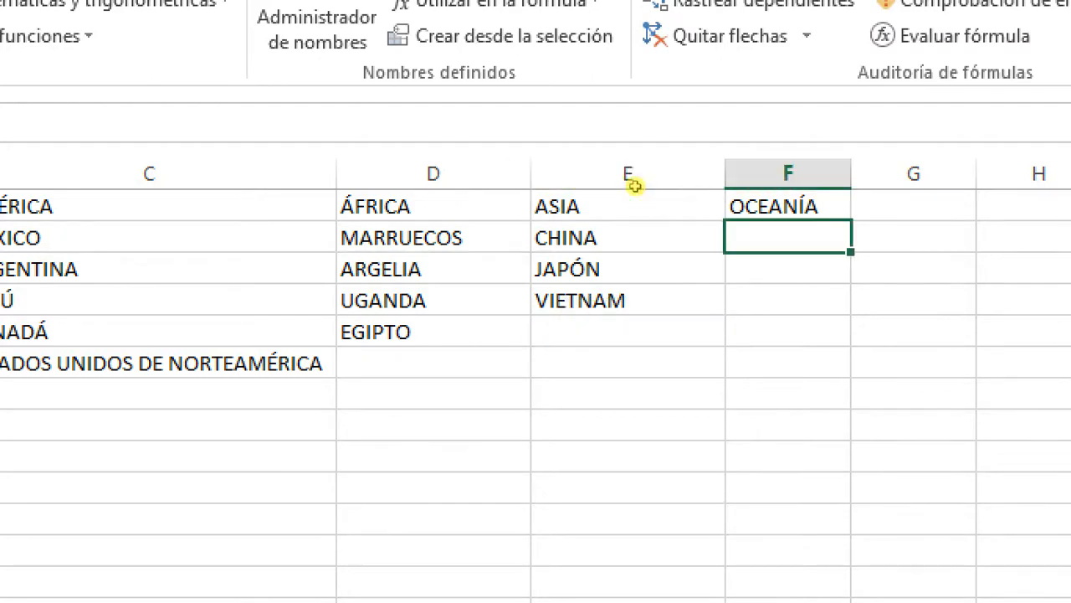
{"action": "type", "text": "AUSTR"}
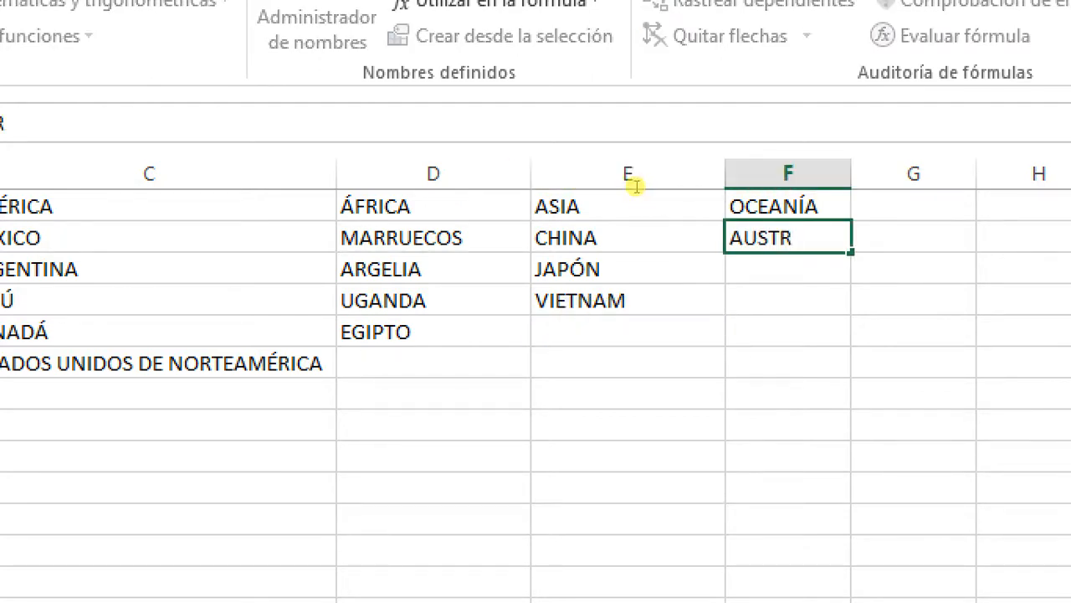
{"action": "type", "text": "ALIA"}
{"action": "key", "text": "Return"}
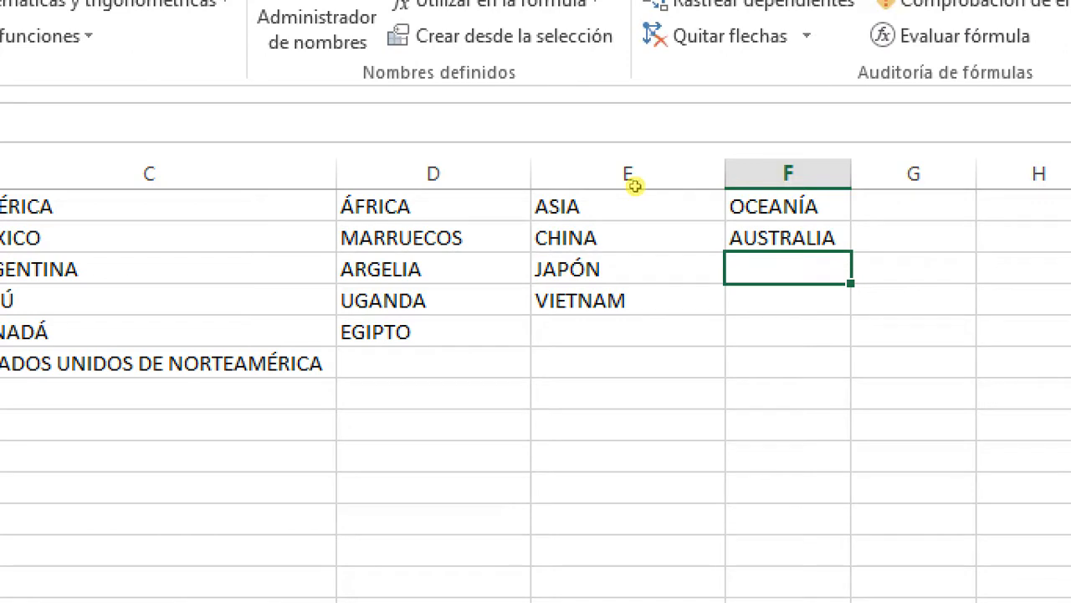
- Fill F3:F5 under the OCEANÍA header with FIDJI, SAMOA and NUEVA ZELANDA
{"action": "type", "text": "FI"}
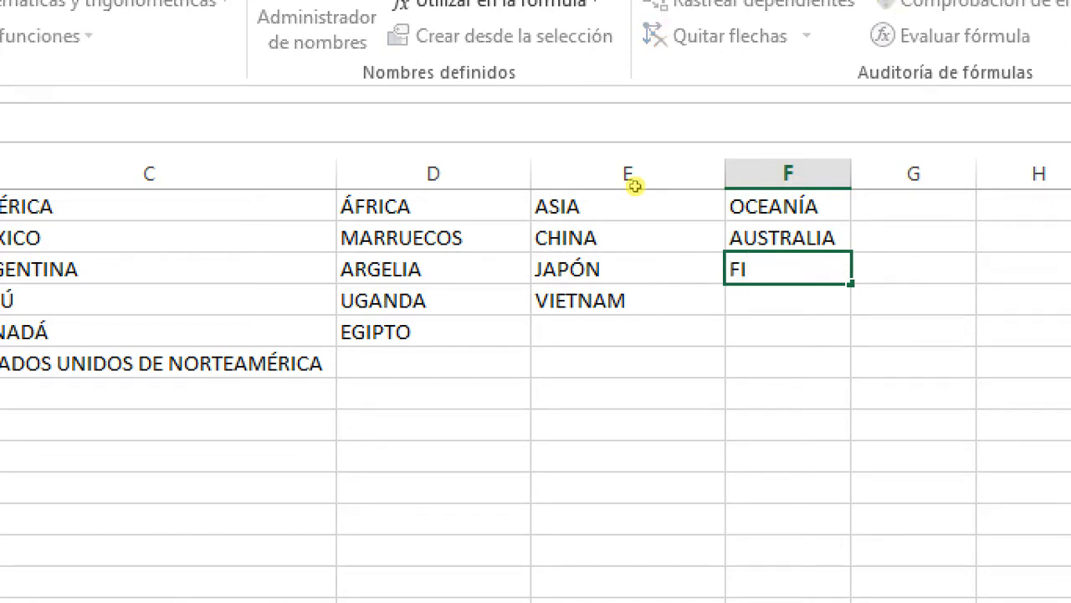
{"action": "type", "text": "DJI"}
{"action": "key", "text": "Return"}
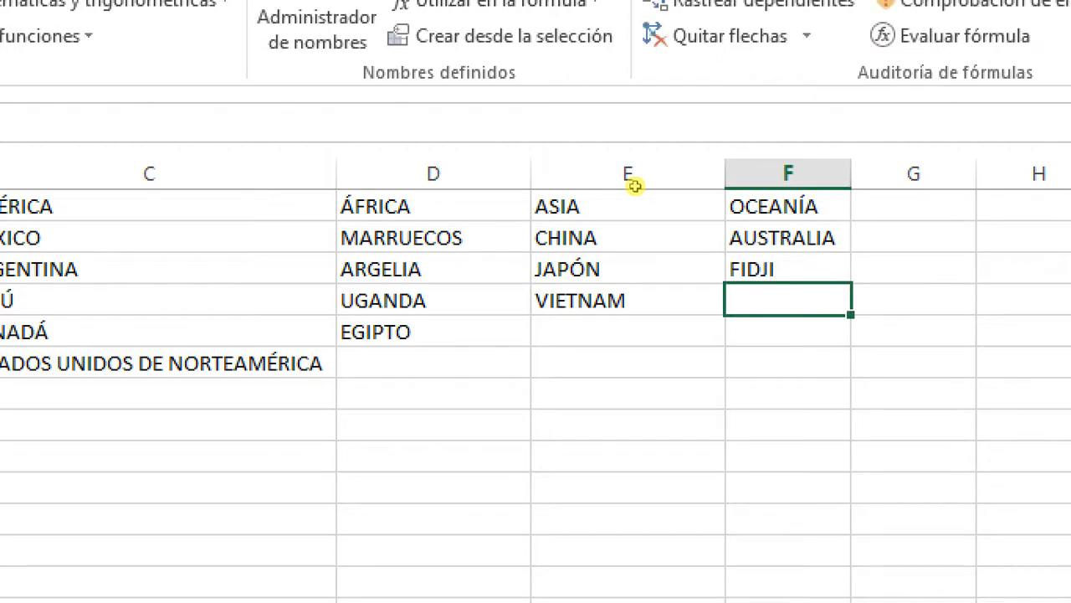
{"action": "type", "text": "SAMOA"}
{"action": "key", "text": "Return"}
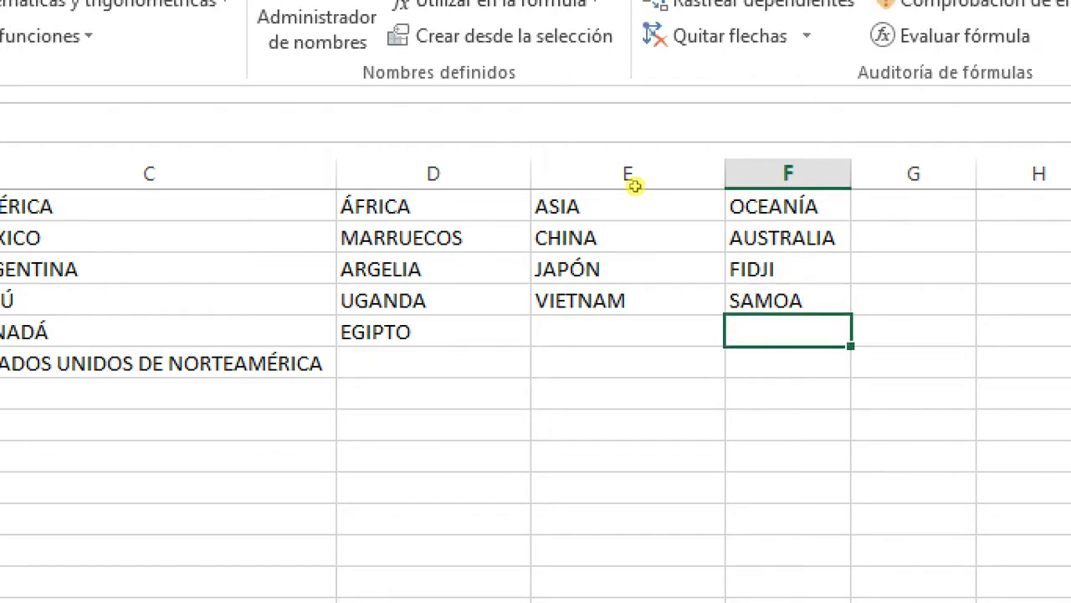
{"action": "type", "text": "NUEVA Z"}
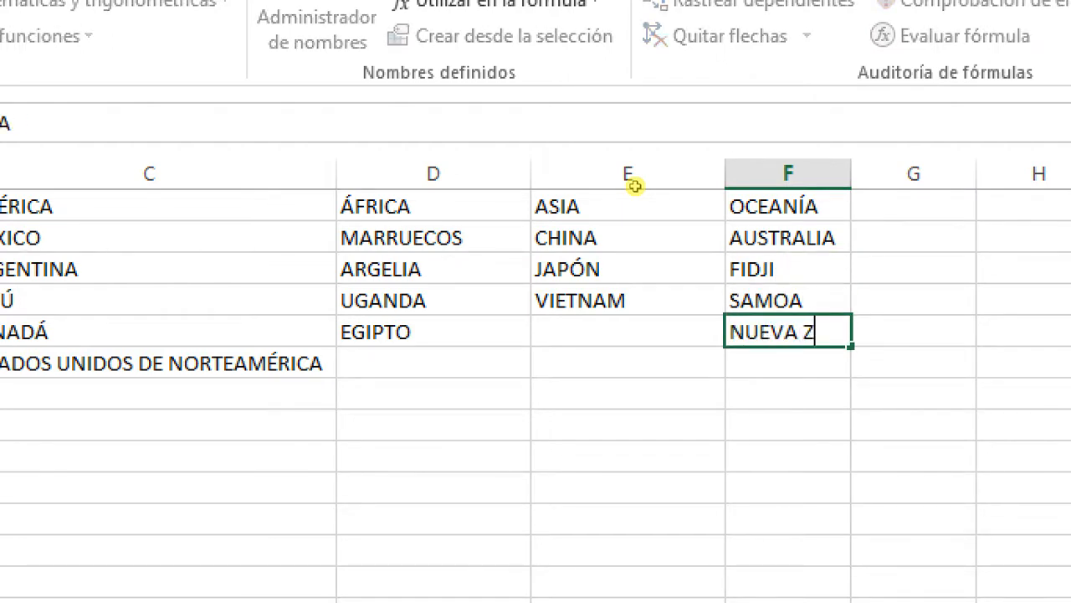
{"action": "type", "text": "ELANDA"}
{"action": "key", "text": "Return"}
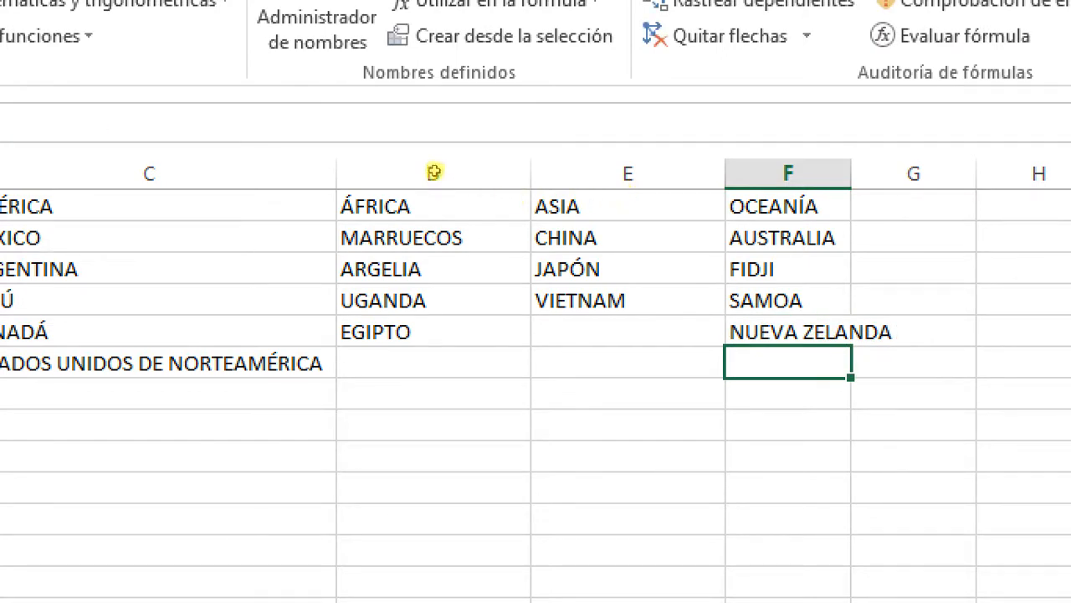
- Create range names for the ÁFRICA, ASIA and OCEANÍA columns from the selection D1:F5, using only the top row as names
{"action": "left_click_drag", "start_coordinate": [430, 173], "coordinate": [634, 240]}
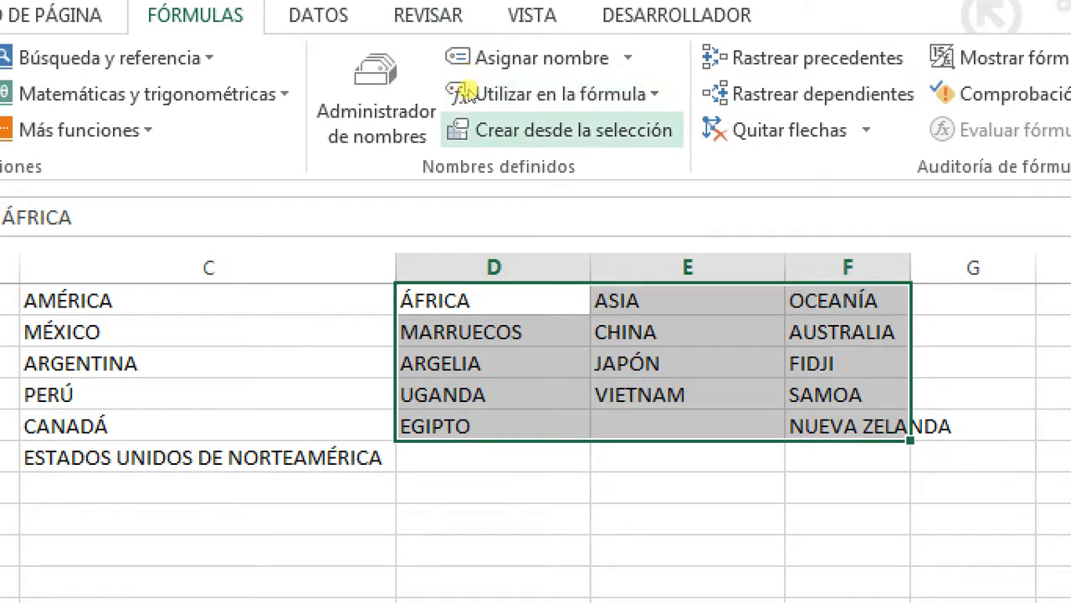
{"action": "left_click", "coordinate": [457, 127]}
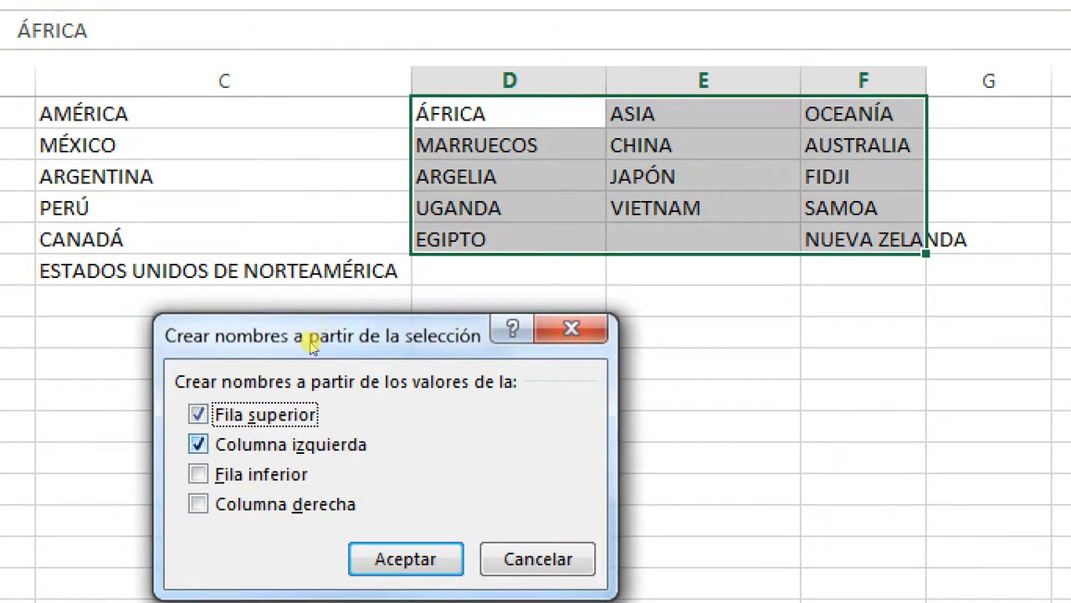
{"action": "key", "text": "alt+z"}
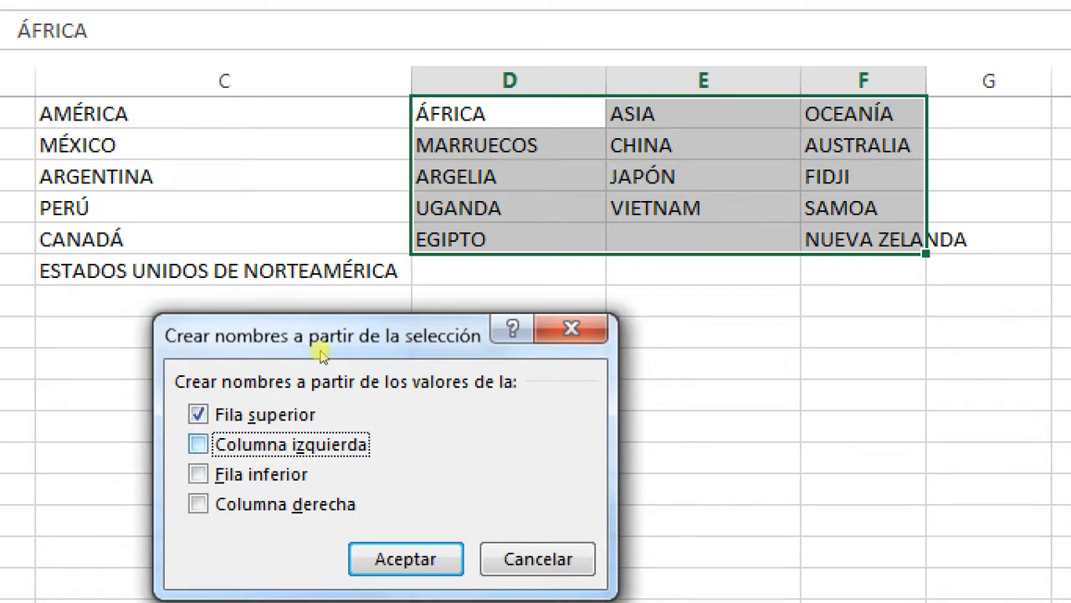
{"action": "key", "text": "Return"}
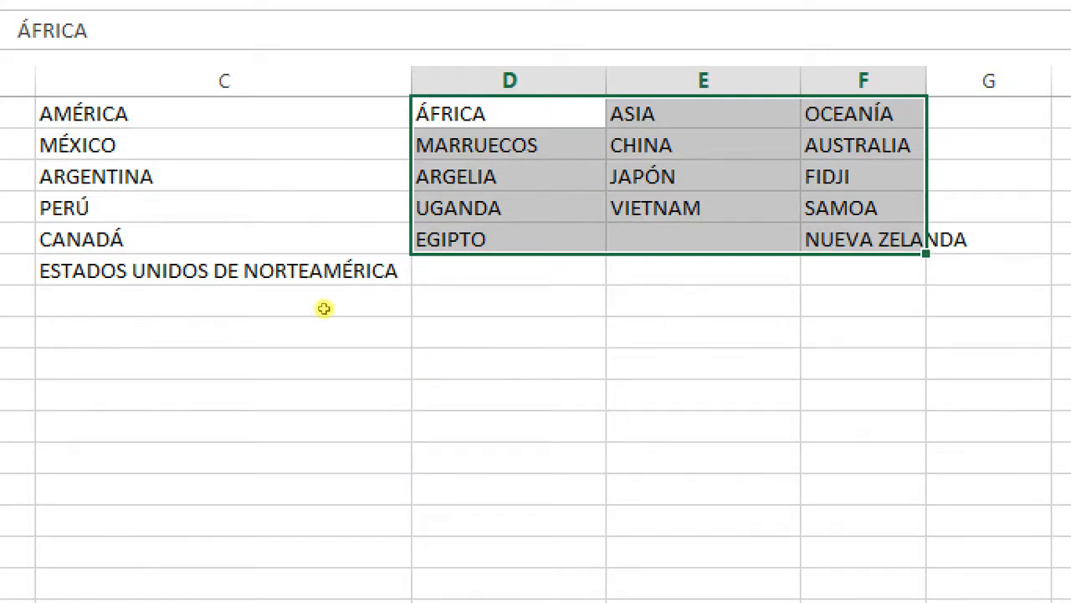
{"action": "left_click", "coordinate": [323, 393]}
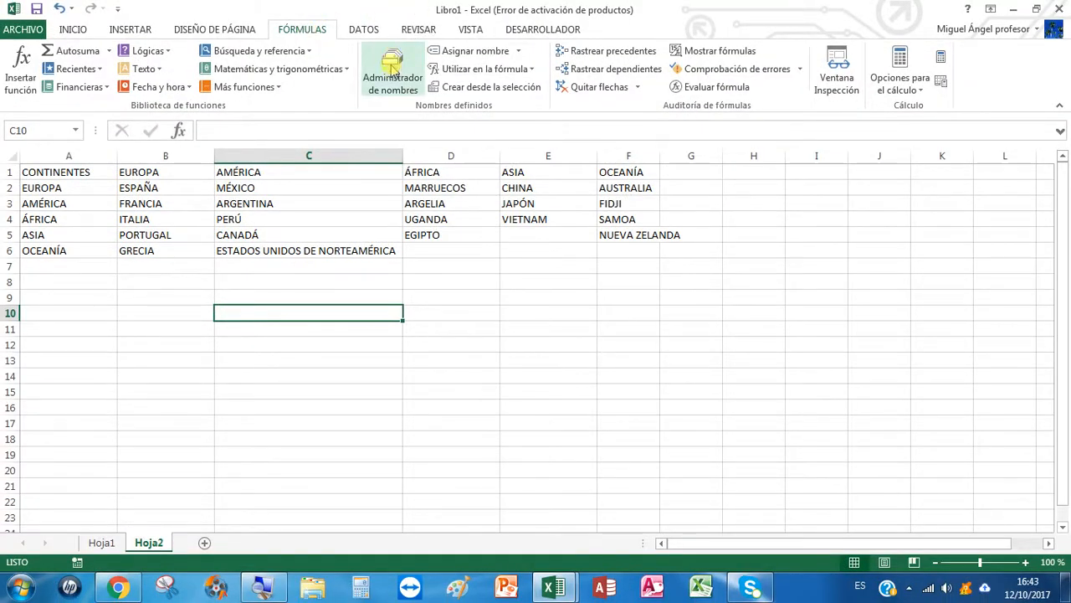
- Review the defined names and the cell ranges they refer to in the Name Manager, from AMÉRICA to EUROPA
{"action": "left_click", "coordinate": [393, 74]}
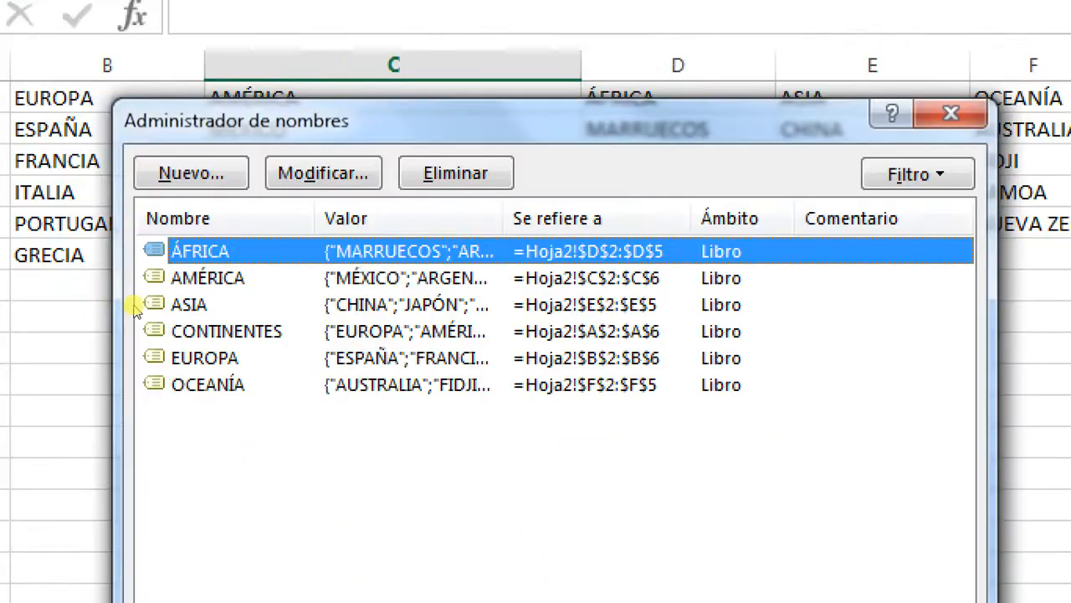
{"action": "left_click", "coordinate": [222, 272]}
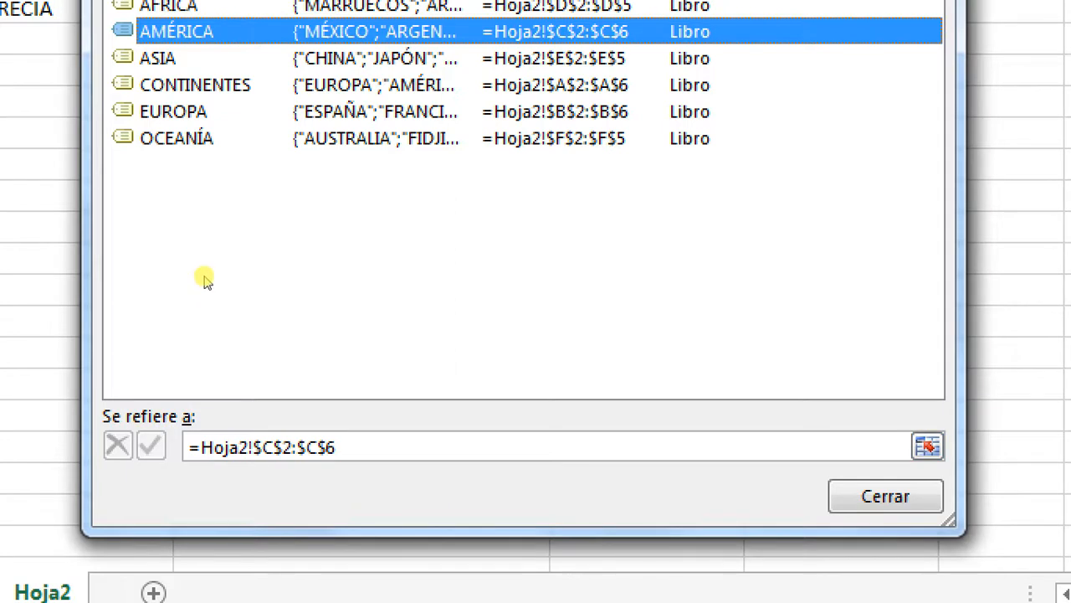
{"action": "key", "text": "Down"}
{"action": "key", "text": "Down"}
{"action": "key", "text": "Down"}
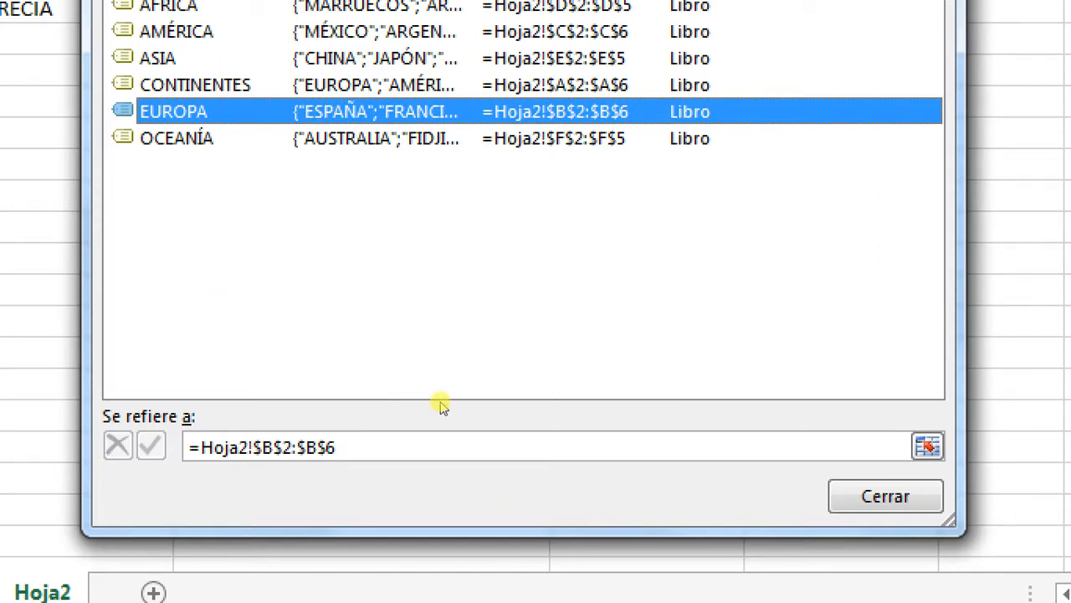
{"action": "left_click", "coordinate": [886, 497]}
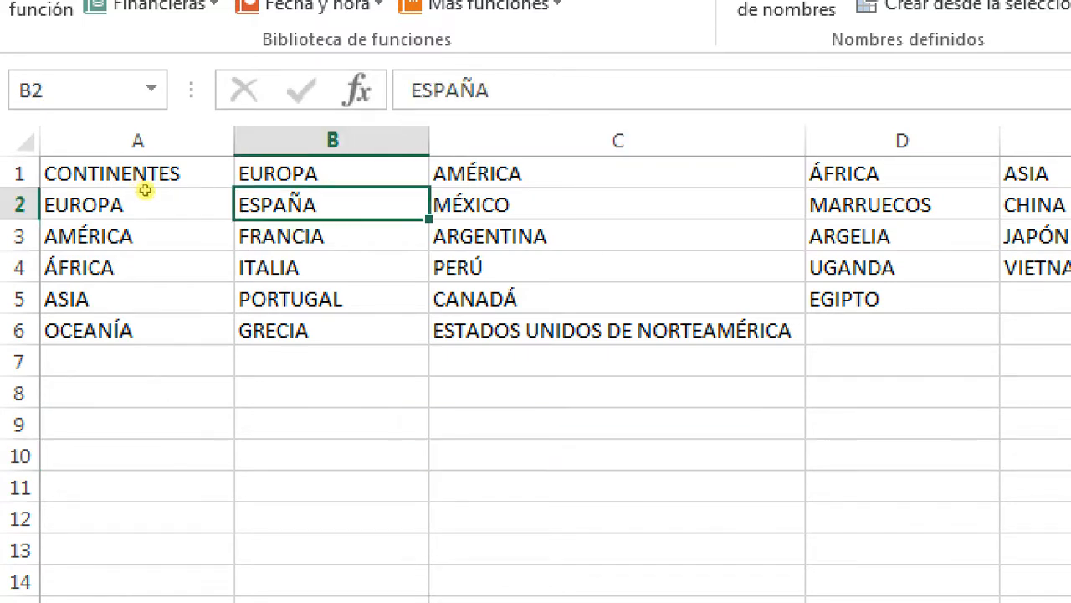
- Begin a data validation input message for B2:B6 with "SI HAY QUE ESCRIBIR OTRO PAÍS, ENTONCES HAY QUE HACER BOTÓN DERECHO"
{"action": "key", "text": "shift+Down"}
{"action": "key", "text": "shift+Down"}
{"action": "key", "text": "shift+Down"}
{"action": "key", "text": "shift+Down"}
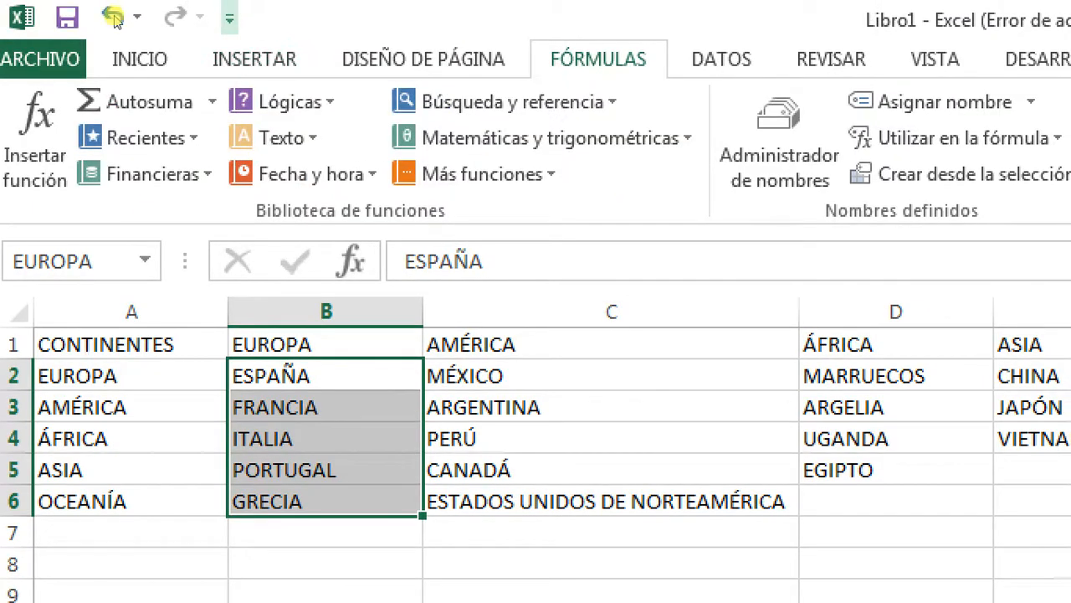
{"action": "scroll", "coordinate": [374, 33], "scroll_direction": "down", "scroll_amount": 1}
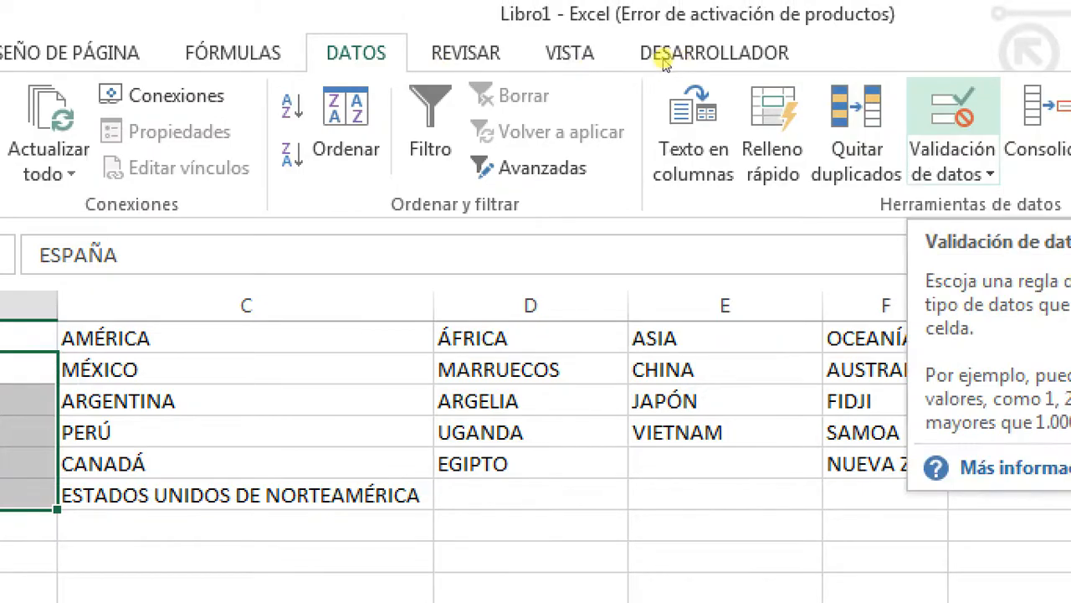
{"action": "left_click", "coordinate": [1023, 109]}
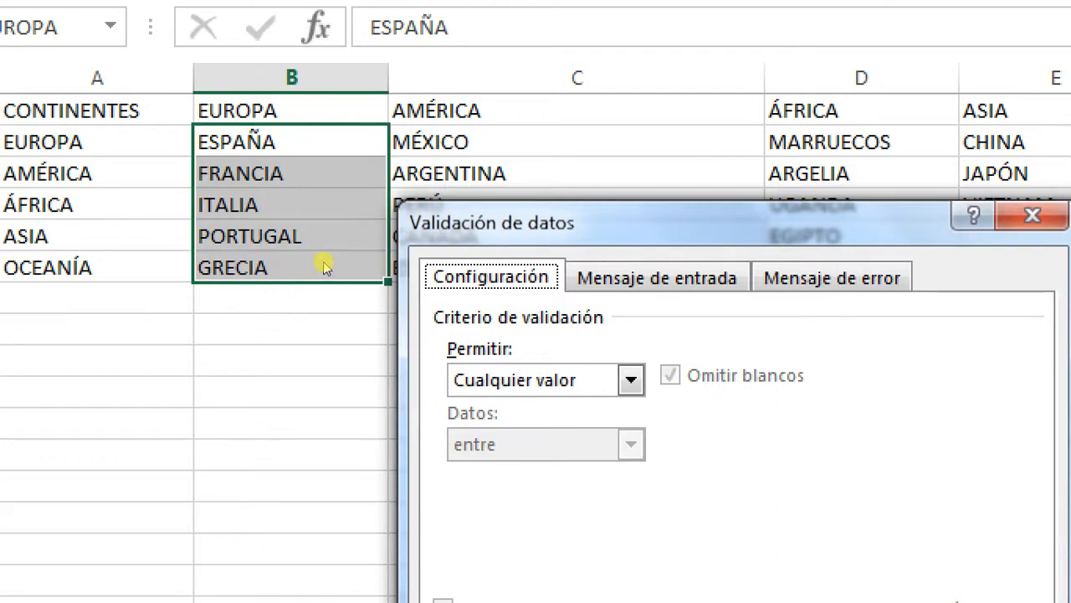
{"action": "key", "text": "ctrl+Tab"}
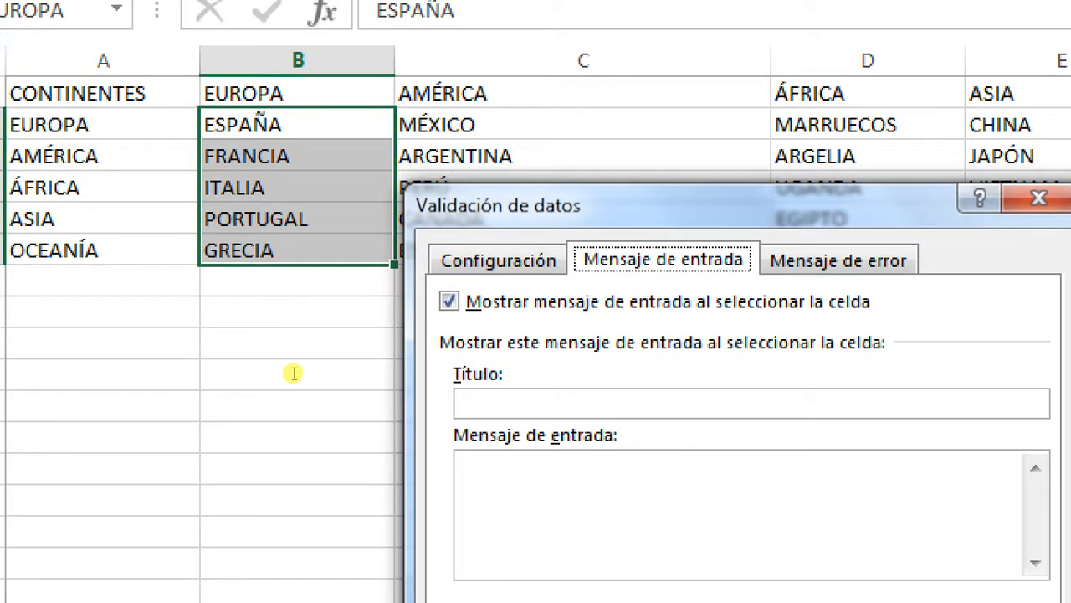
{"action": "left_click", "coordinate": [563, 504]}
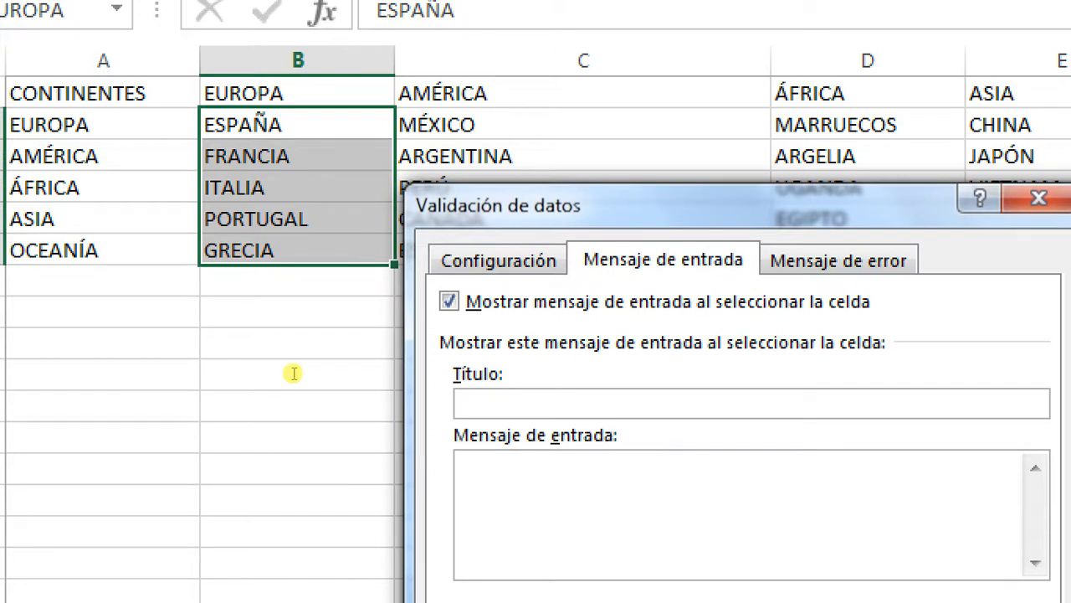
{"action": "type", "text": "SI HAY Q"}
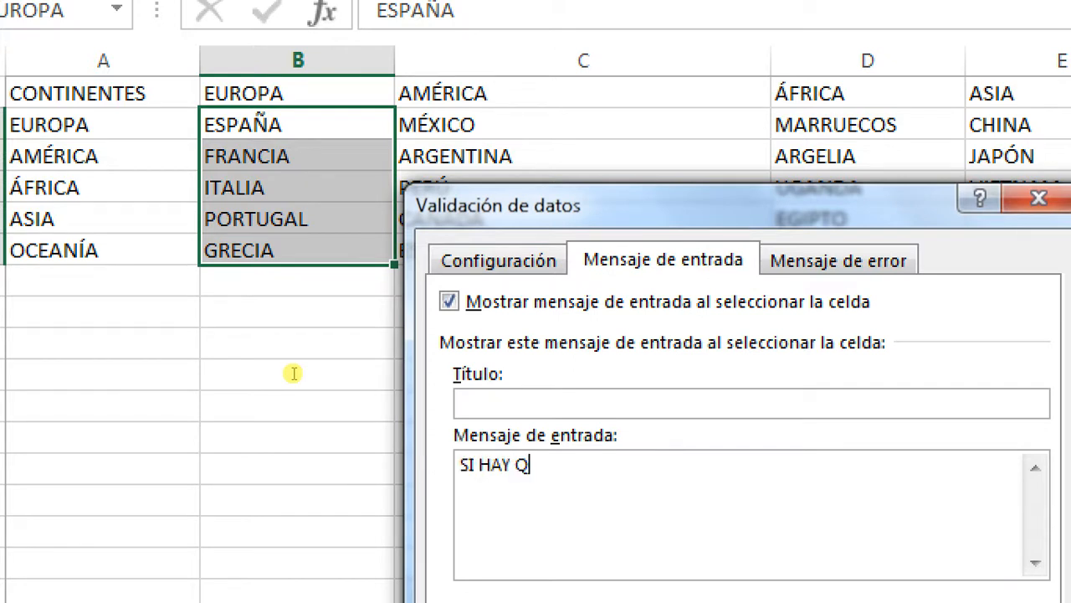
{"action": "type", "text": "UE ESCR"}
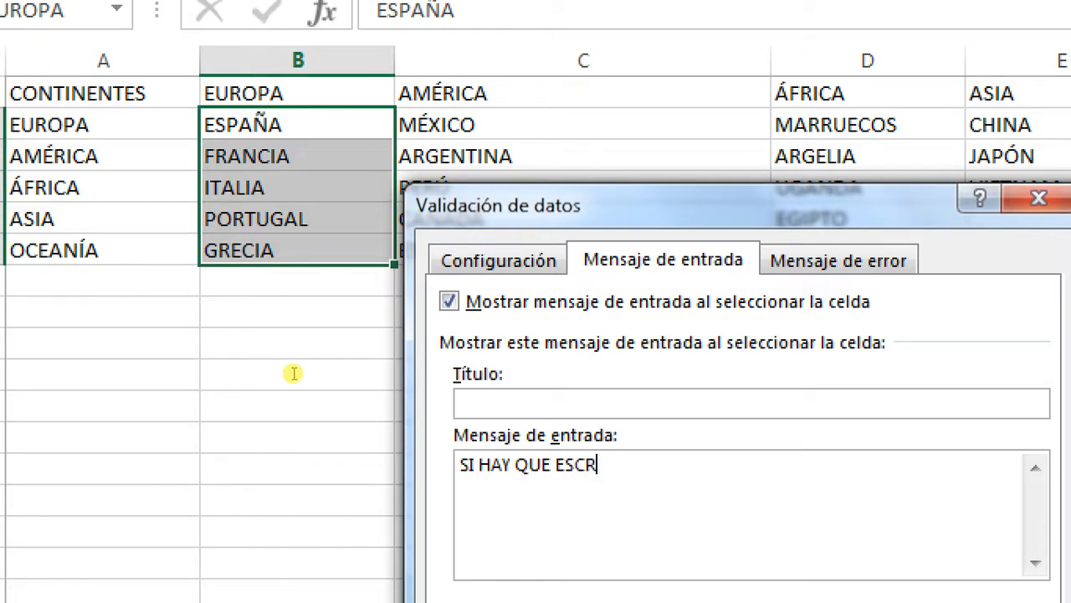
{"action": "type", "text": "IBIR OTRO"}
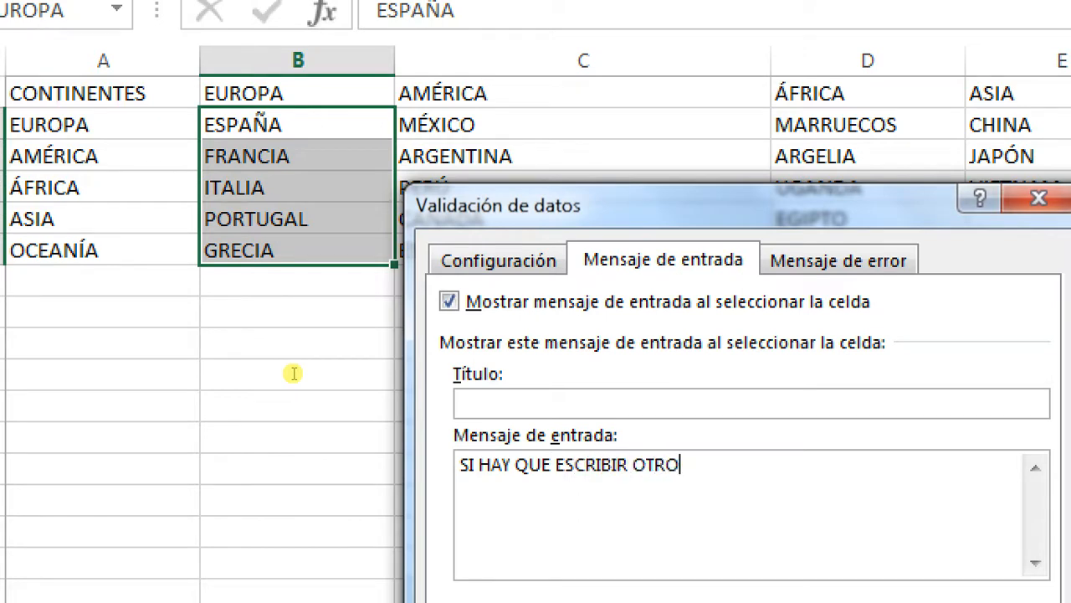
{"action": "type", "text": " PAÍS, ENTONCES"}
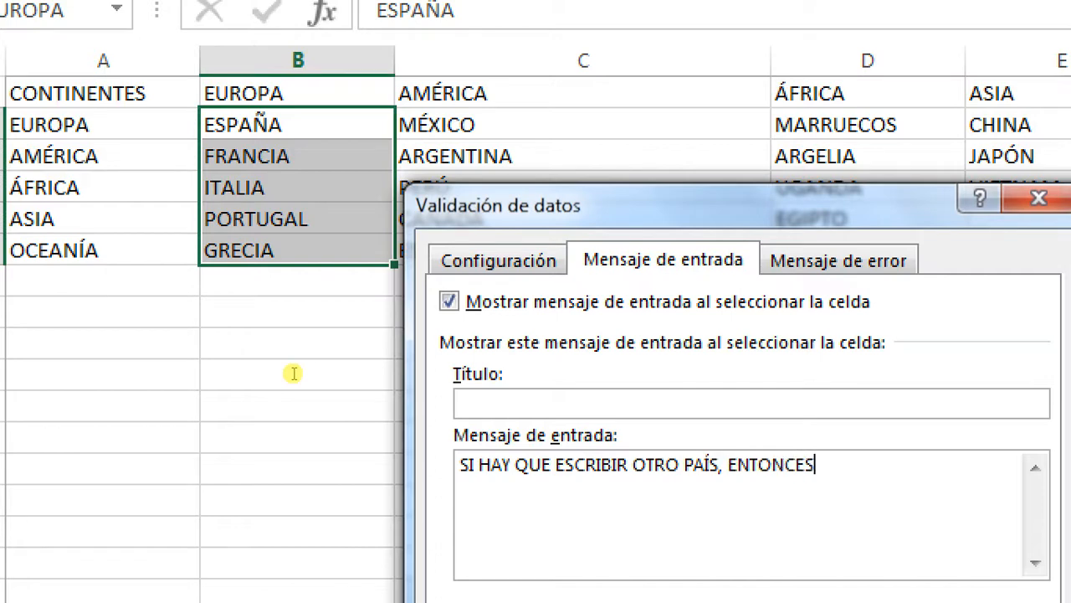
{"action": "type", "text": " HAY QUE HACER"}
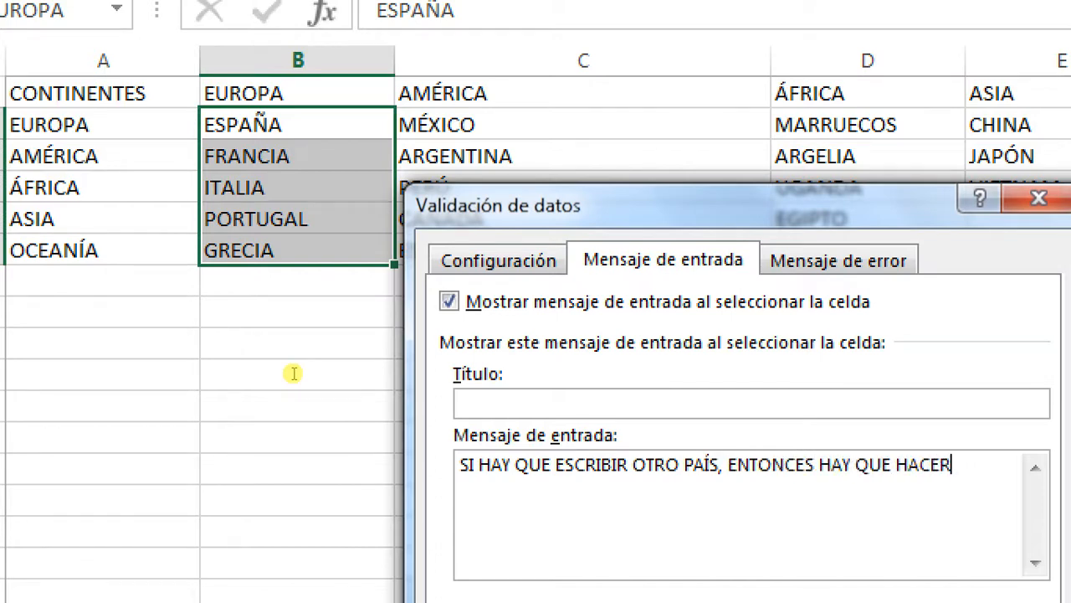
{"action": "type", "text": " BOTÓN DERECHO"}
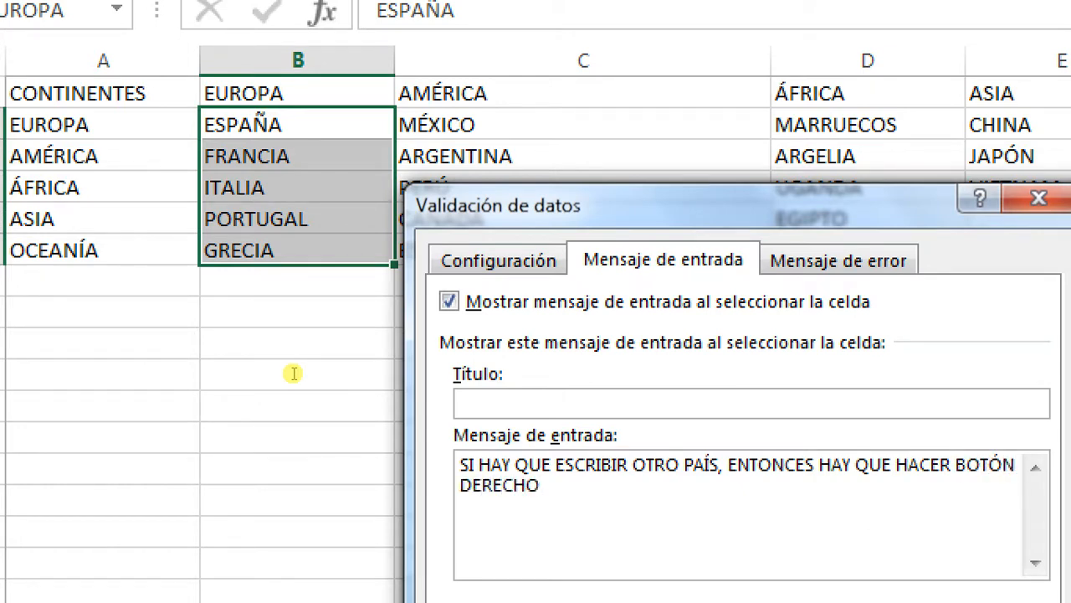
- Finish the input message with "ENTRE EL SEGUNDO Y EL ÚLTIMO PAÍS Y ELEGIR INSERTAR/Desplazar celdas hacia abajo" and apply it
{"action": "type", "text": " ENTRE EL"}
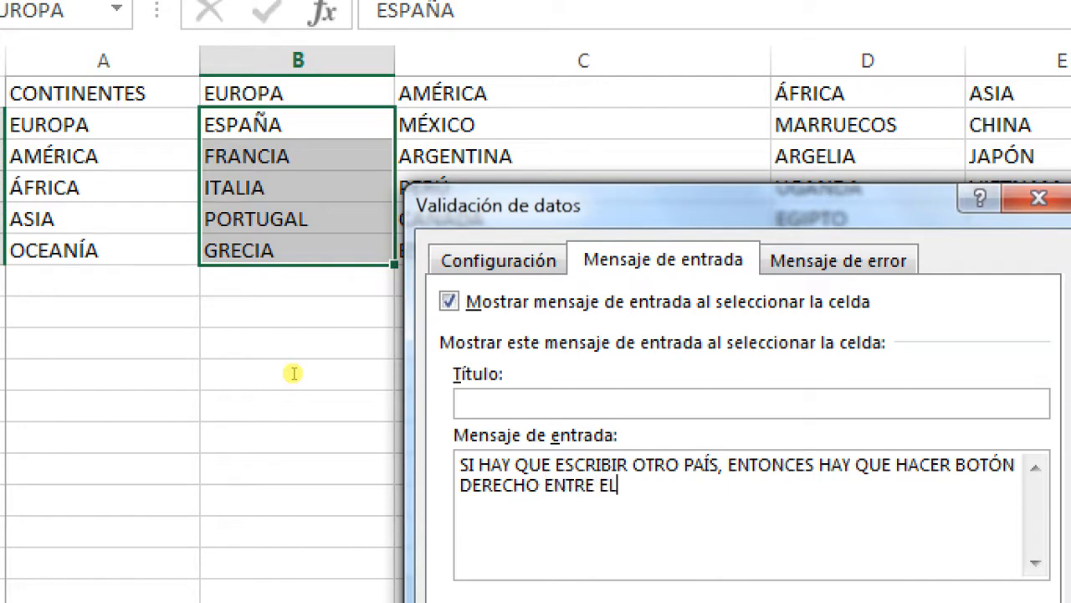
{"action": "type", "text": " SEGUNDO Y"}
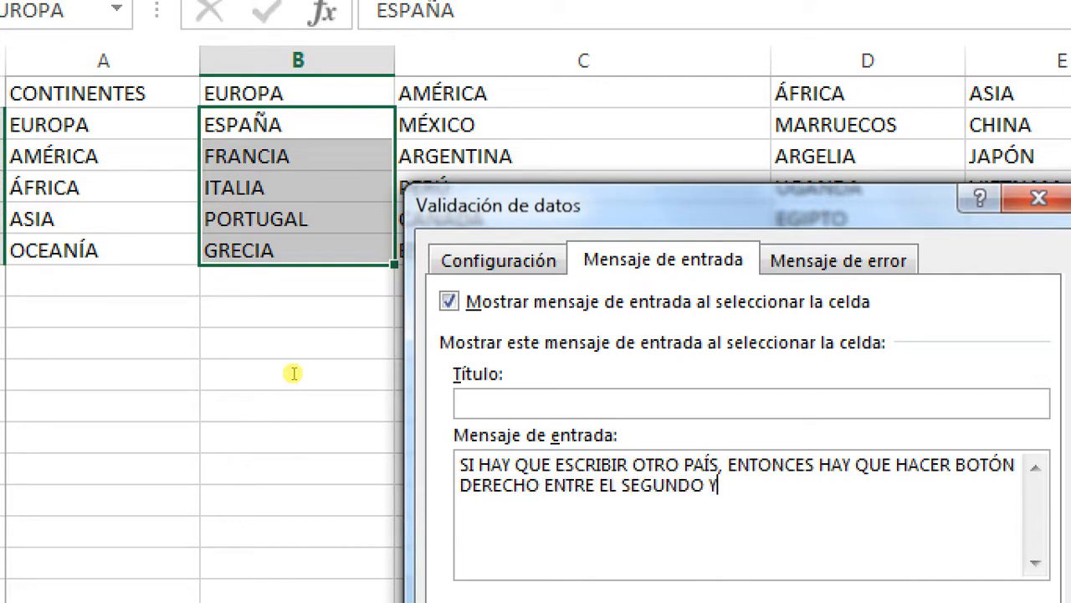
{"action": "type", "text": " EL ÚLTI"}
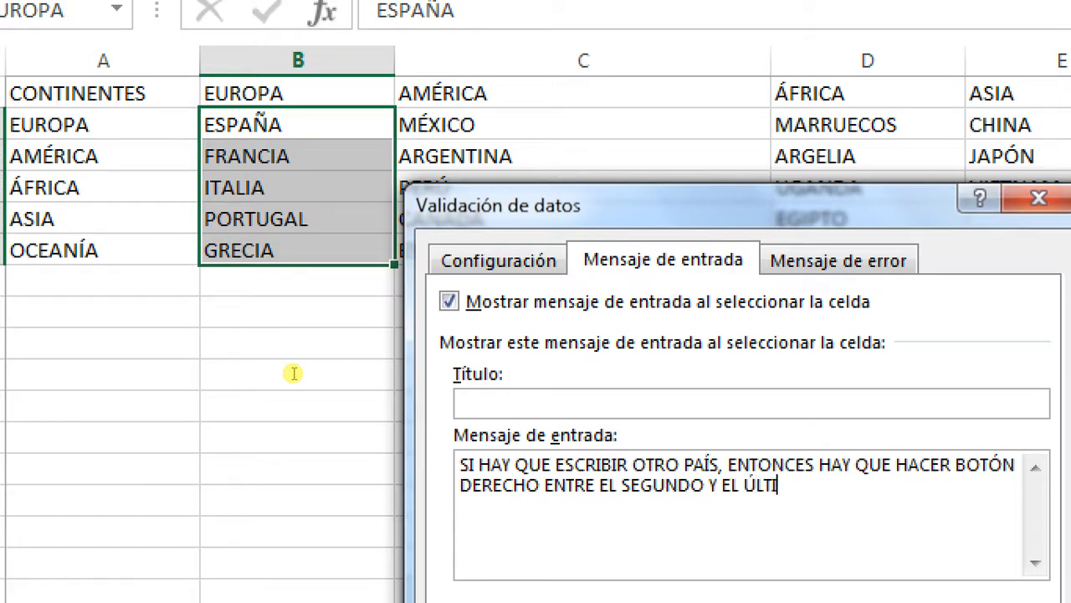
{"action": "type", "text": "MO PA"}
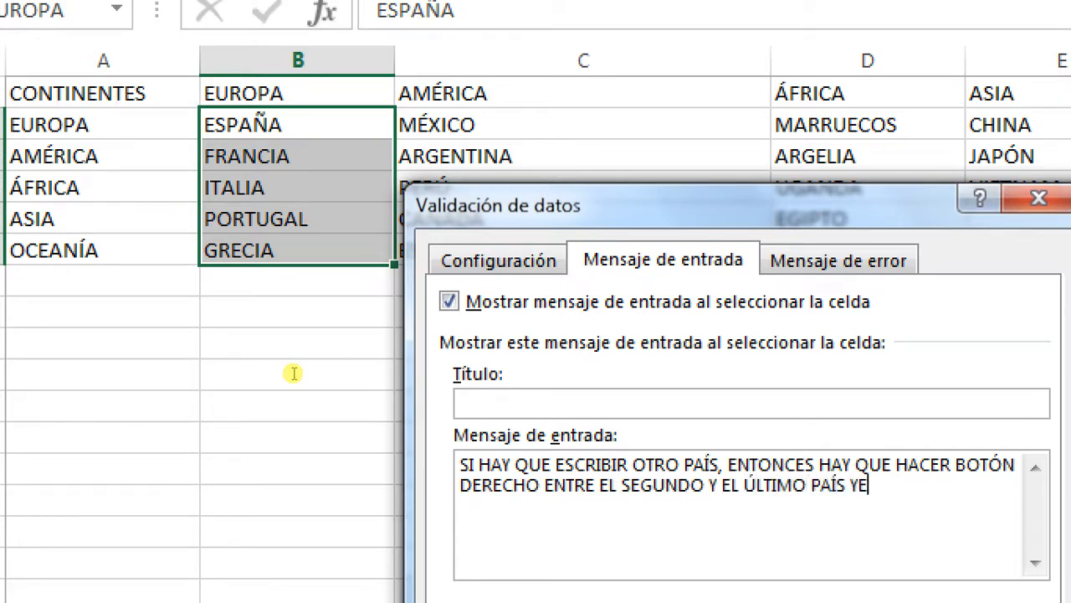
{"action": "type", "text": "ÍS Y ELEGIR"}
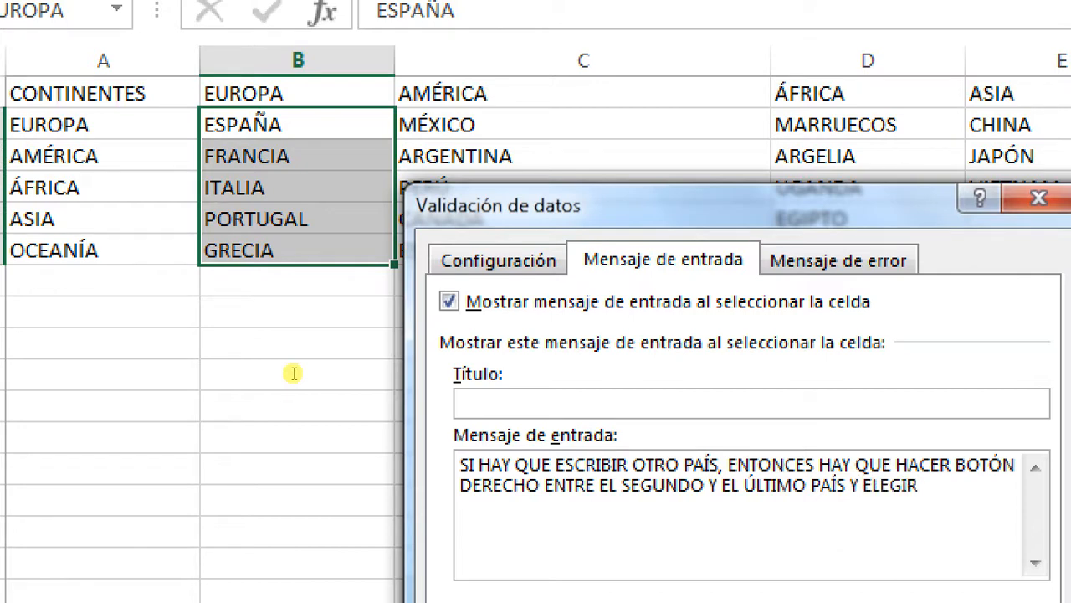
{"action": "type", "text": " INSERTAR"}
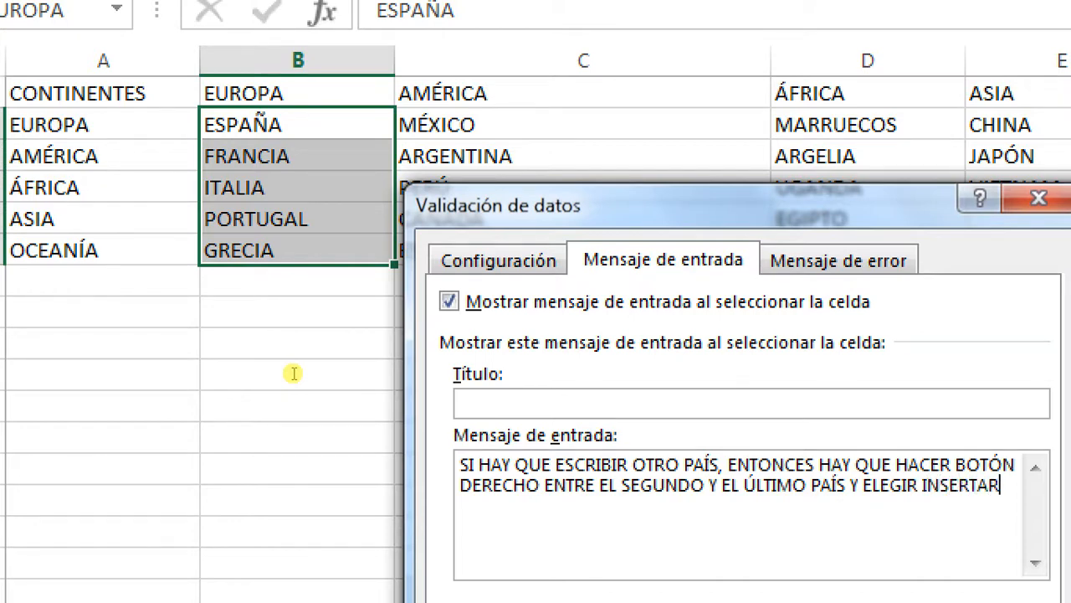
{"action": "type", "text": "/Desplazar"}
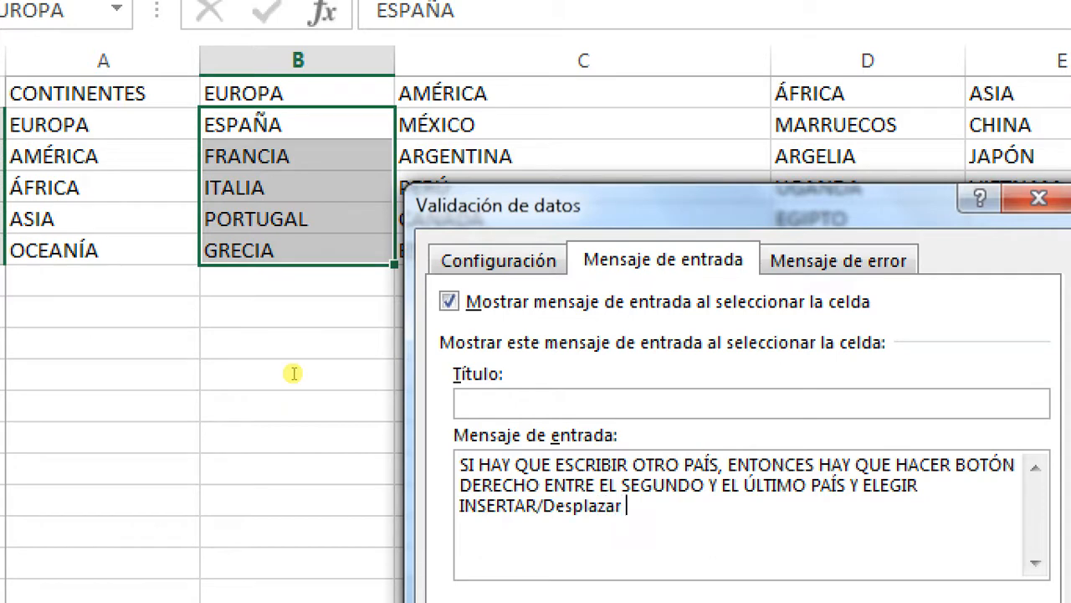
{"action": "type", "text": " celdas hacia abajo"}
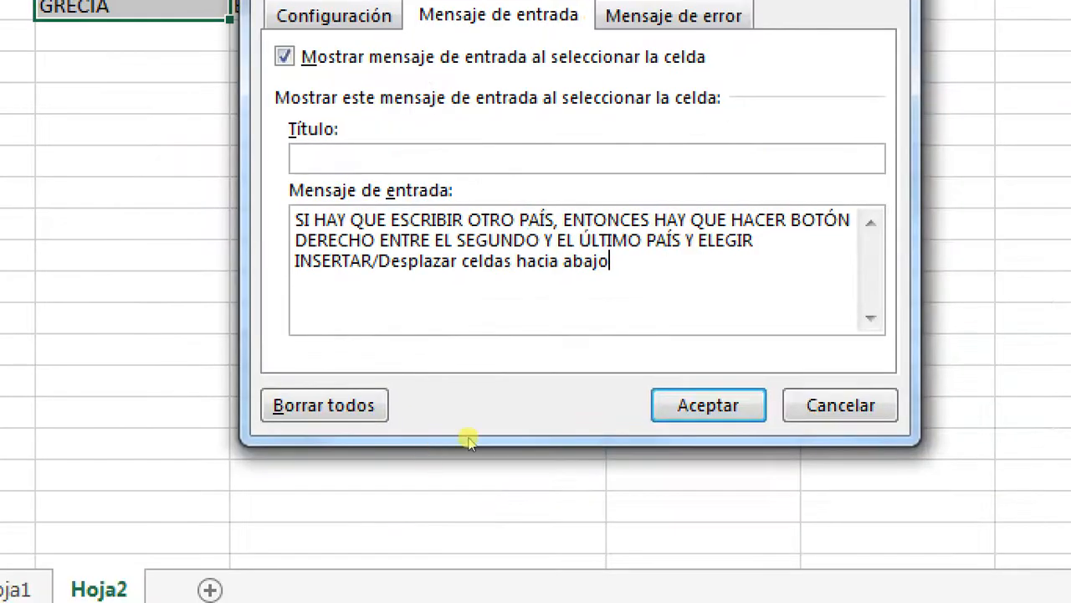
{"action": "left_click", "coordinate": [711, 407]}
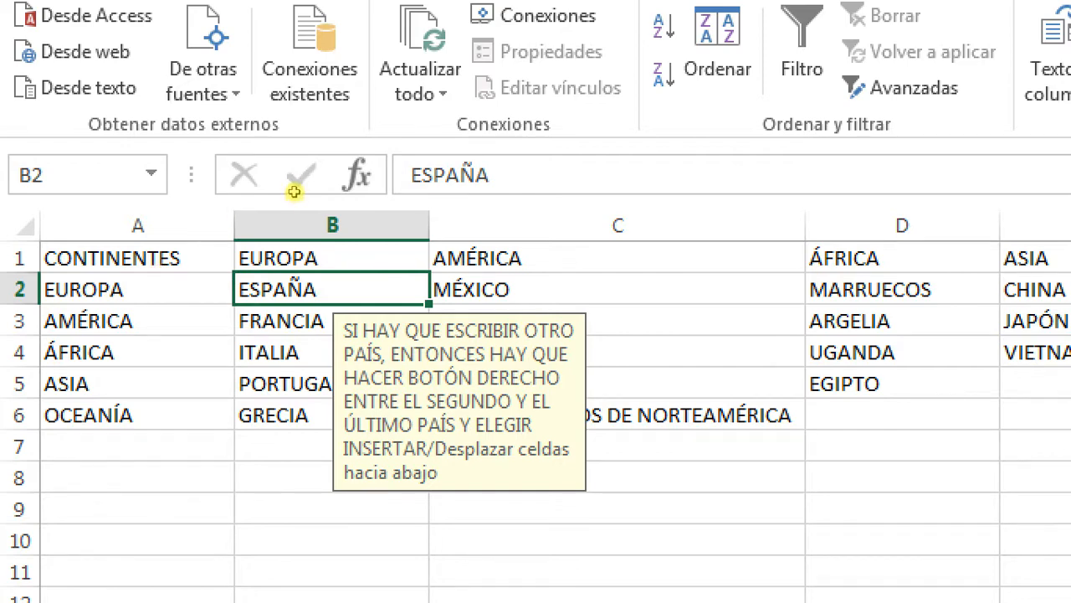
{"action": "key", "text": "Right"}
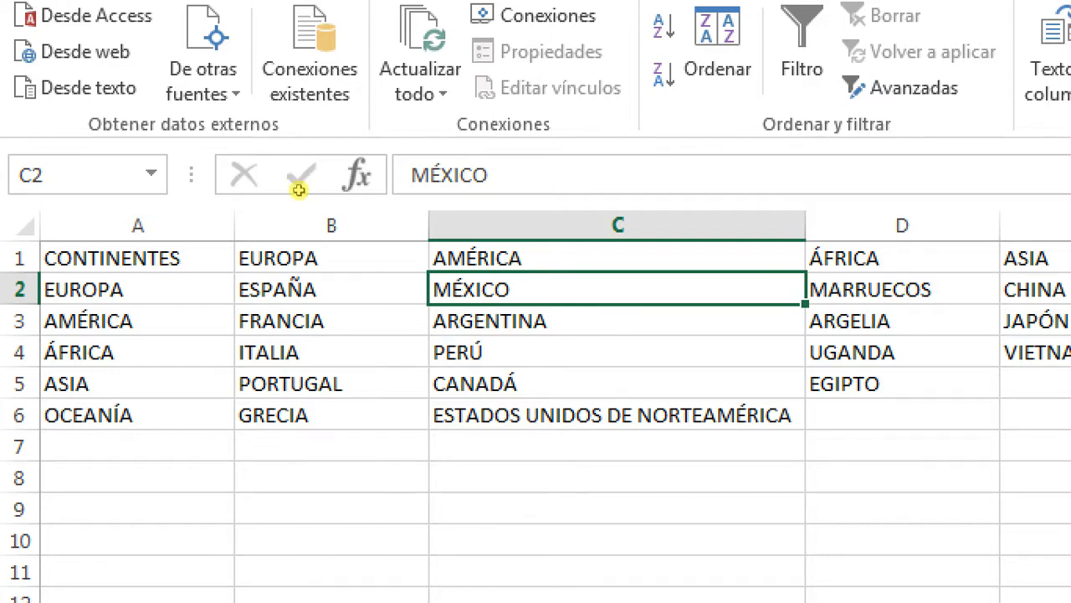
{"action": "key", "text": "Left"}
{"action": "key", "text": "shift+F10"}
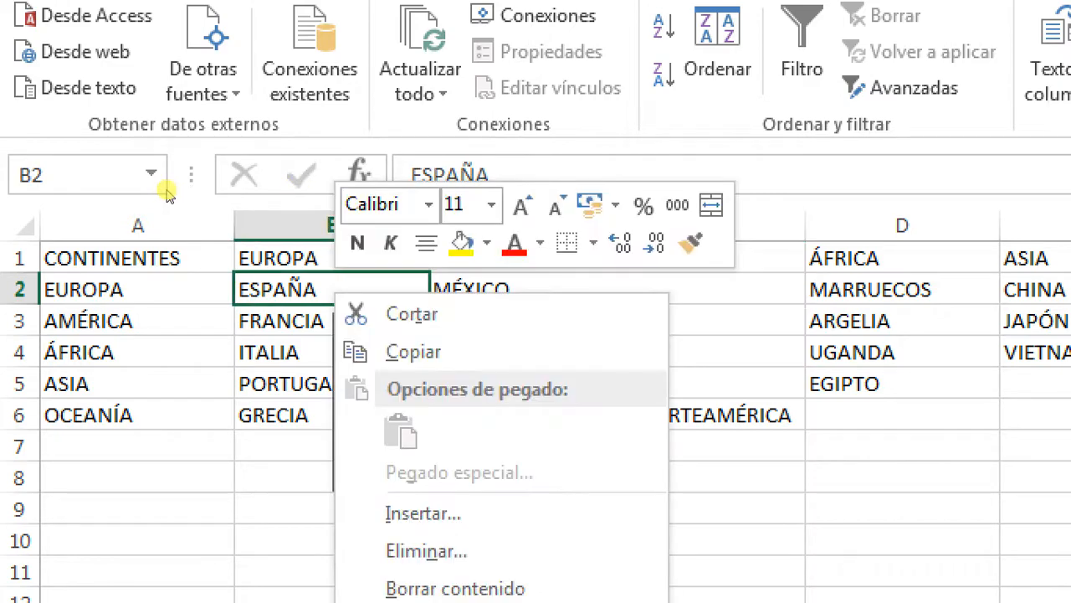
{"action": "key", "text": "Down"}
{"action": "key", "text": "Down"}
{"action": "key", "text": "Return"}
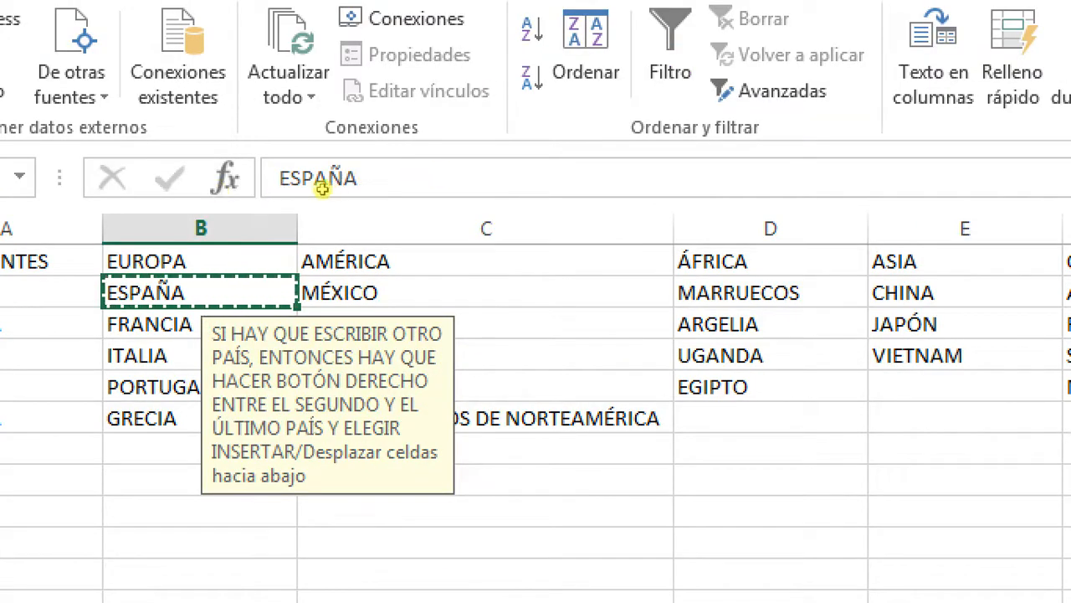
{"action": "key", "text": "Right"}
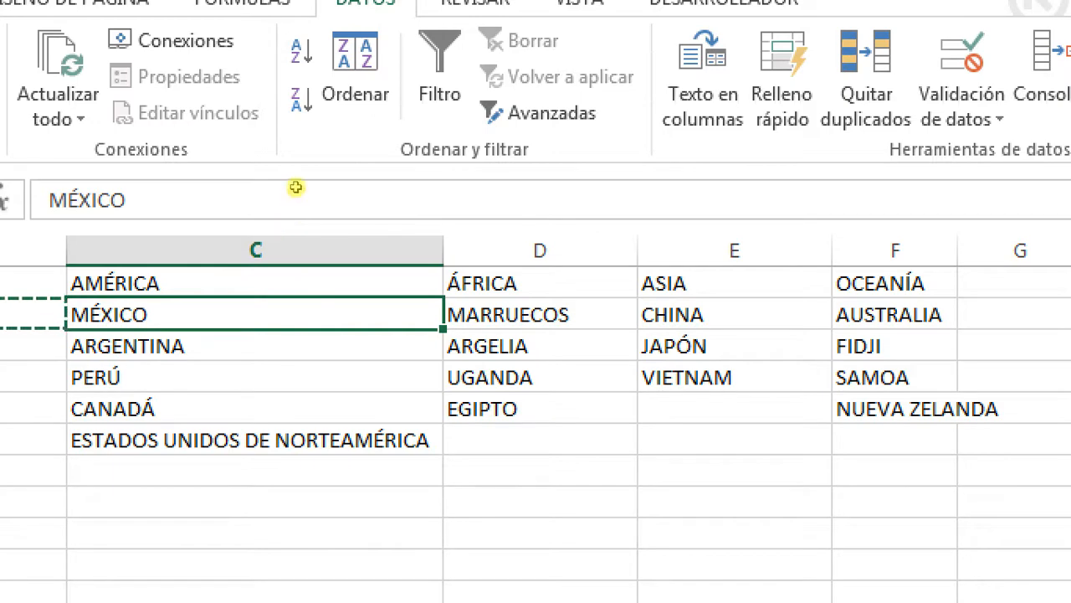
{"action": "key", "text": "shift+Right"}
{"action": "key", "text": "shift+Right"}
{"action": "key", "text": "shift+Right"}
{"action": "key", "text": "shift+Down"}
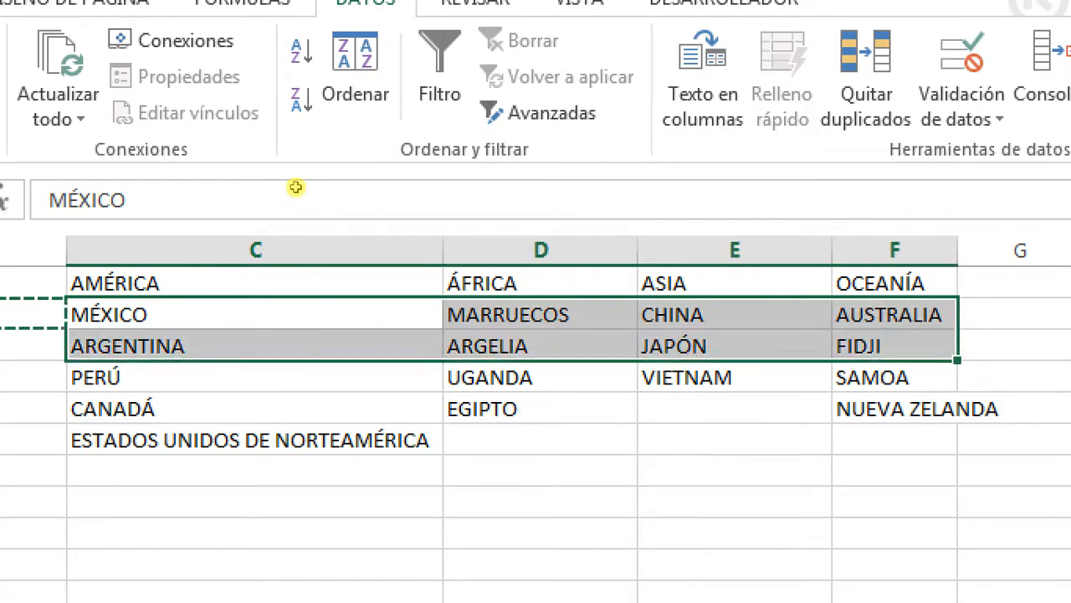
{"action": "key", "text": "shift+Down"}
{"action": "key", "text": "shift+Down"}
{"action": "key", "text": "shift+Down"}
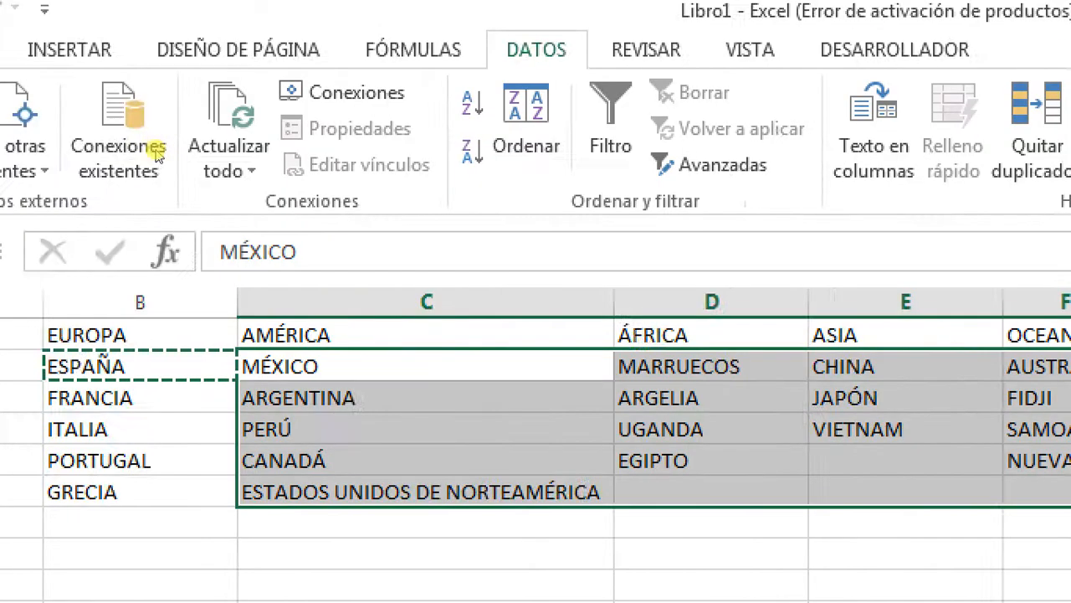
{"action": "key", "text": "shift+F10"}
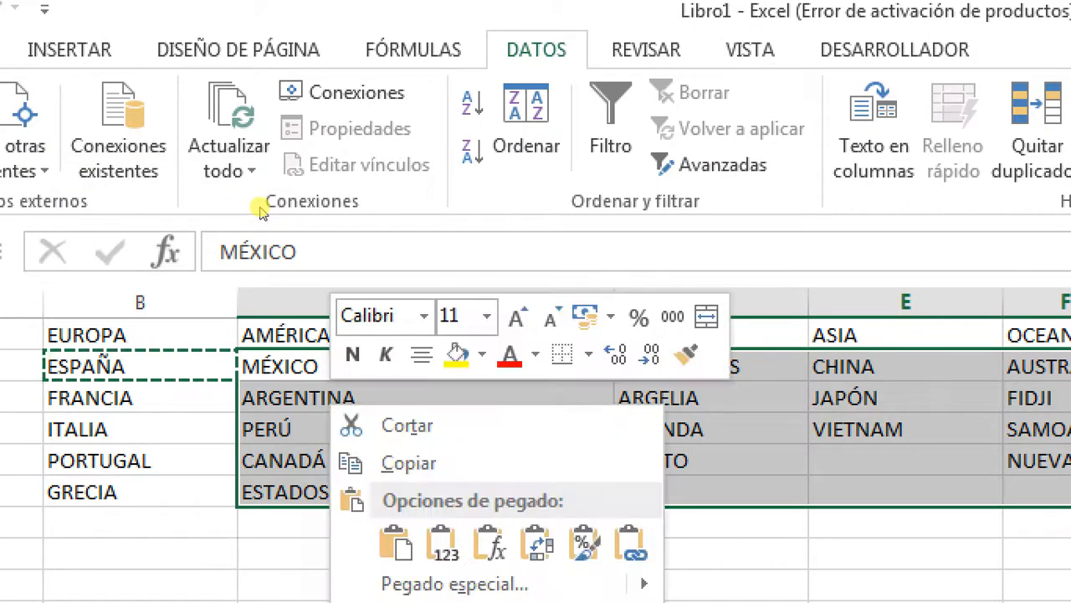
{"action": "key", "text": "Up"}
{"action": "key", "text": "Up"}
{"action": "key", "text": "Up"}
{"action": "key", "text": "Up"}
{"action": "key", "text": "Right"}
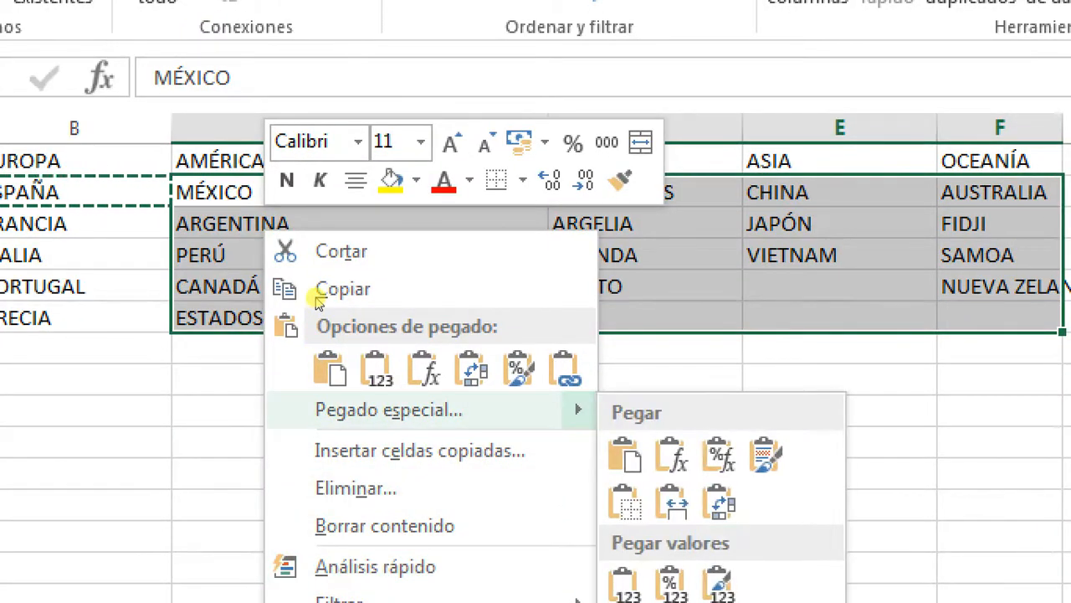
{"action": "key", "text": "Return"}
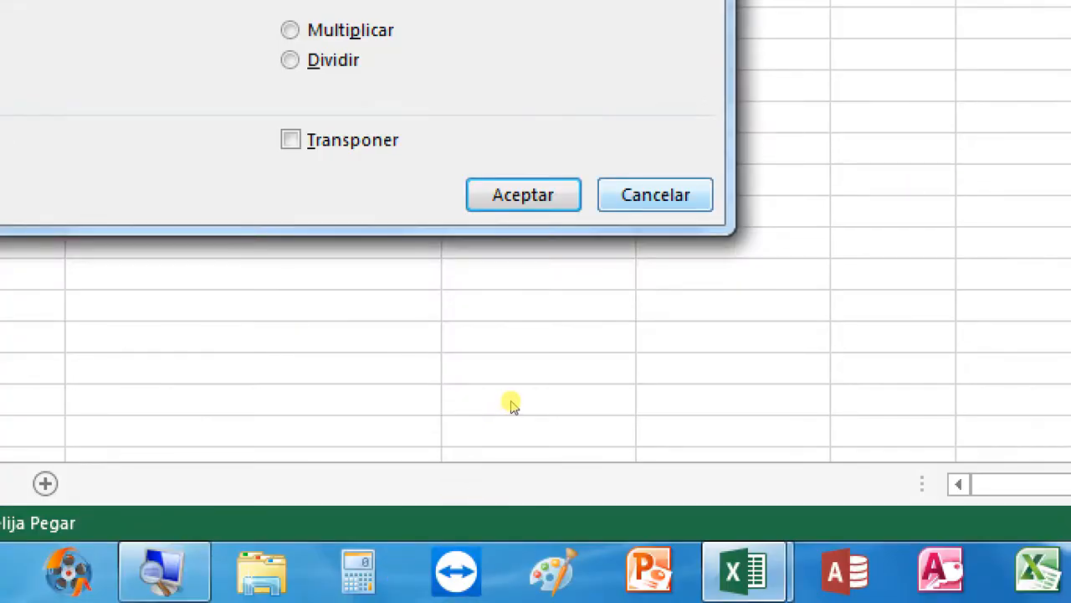
{"action": "key", "text": "Tab"}
{"action": "key", "text": "Return"}
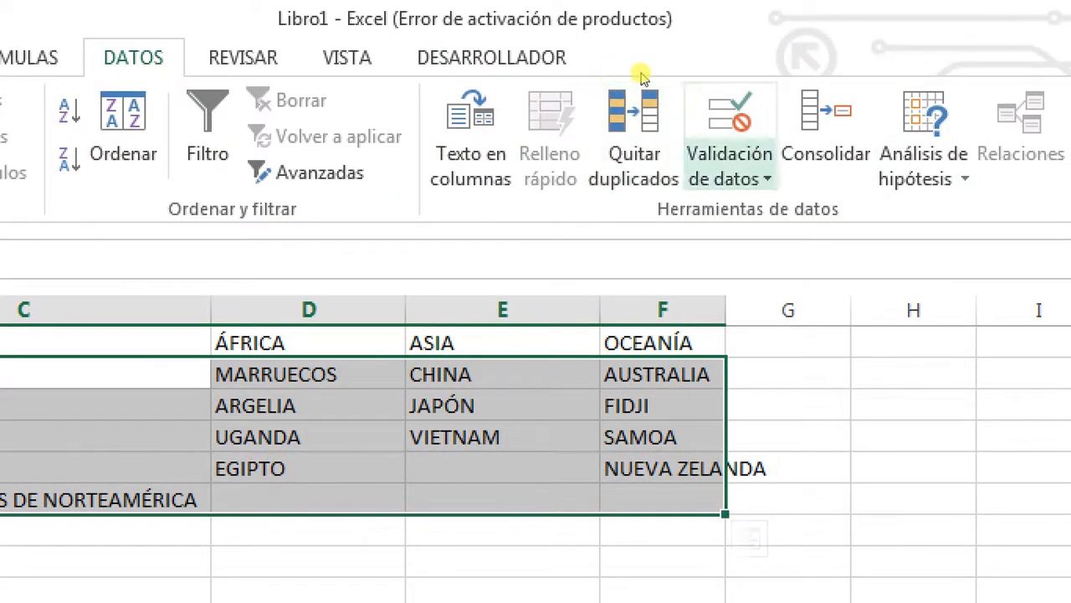
{"action": "left_click", "coordinate": [728, 117]}
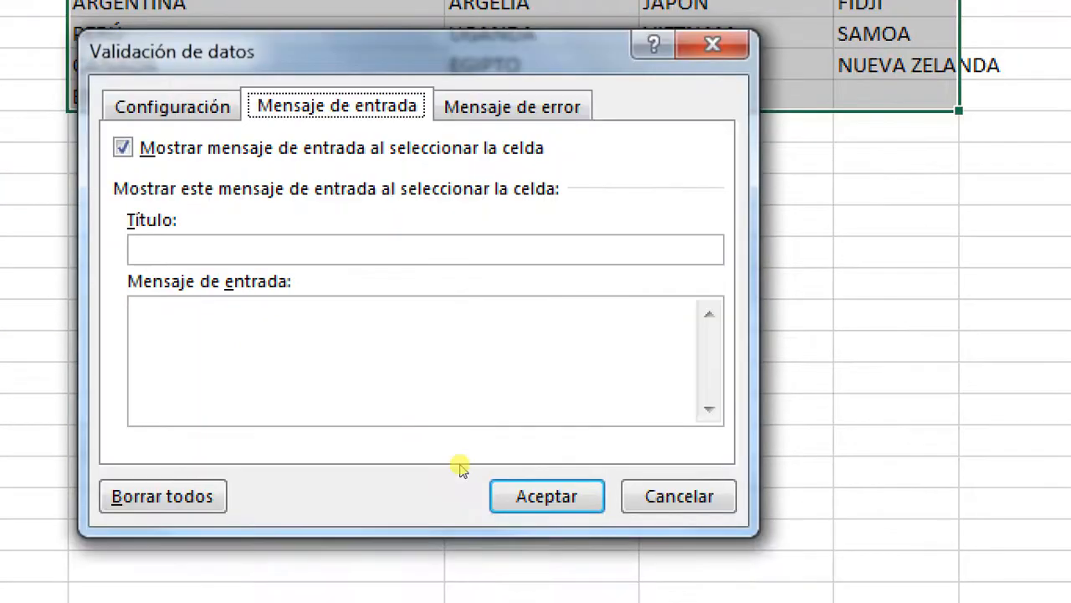
{"action": "left_click", "coordinate": [762, 585]}
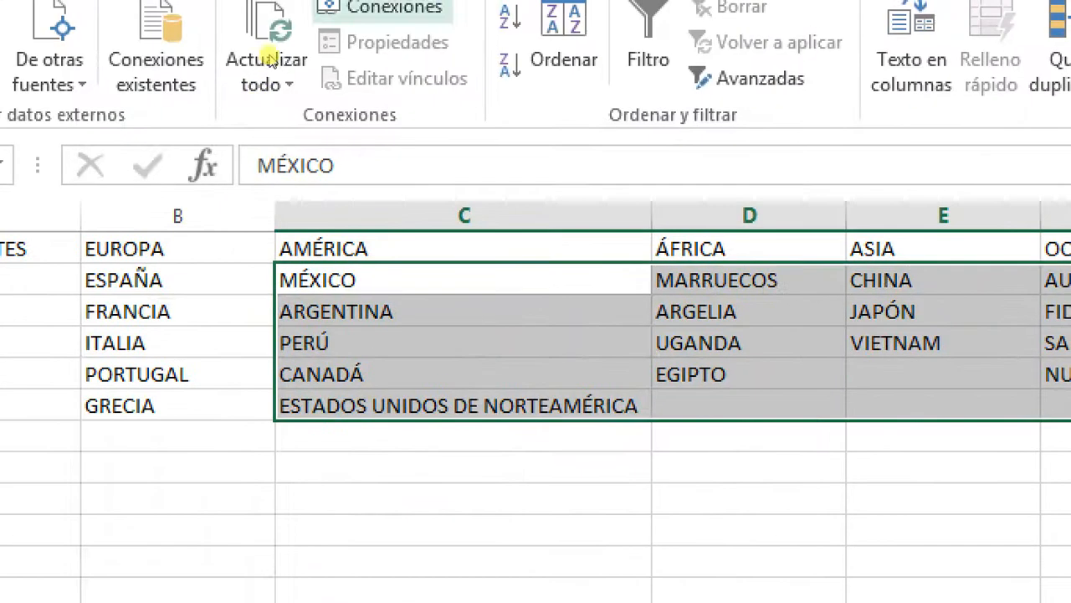
{"action": "key", "text": "shift+F10"}
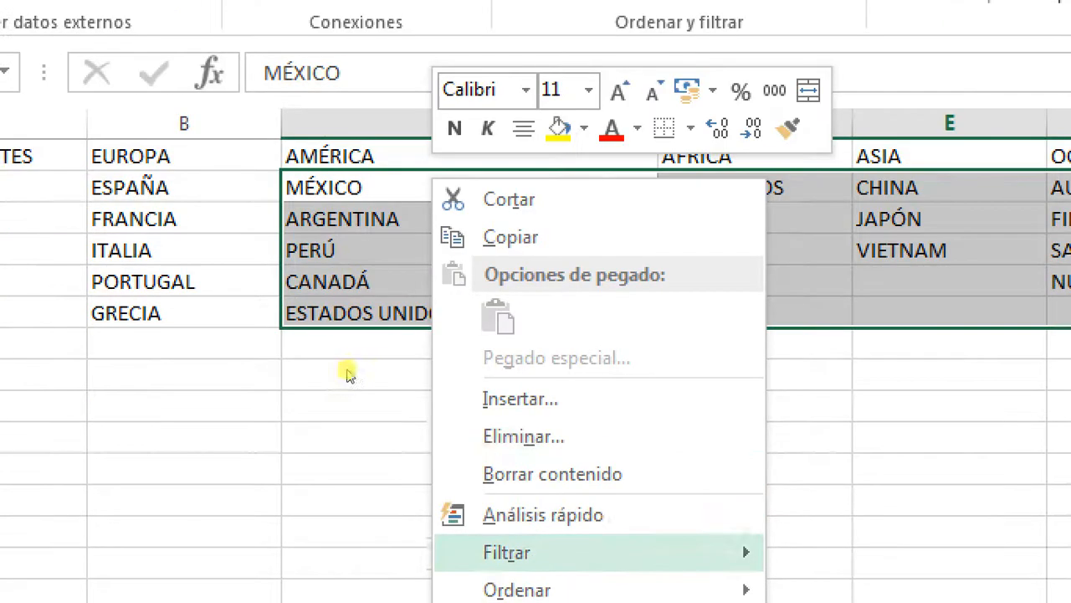
{"action": "key", "text": "Escape"}
- Copy the ESPAÑA cell B2 and paste only its data validation onto the range C2:F6
{"action": "left_click", "coordinate": [145, 276]}
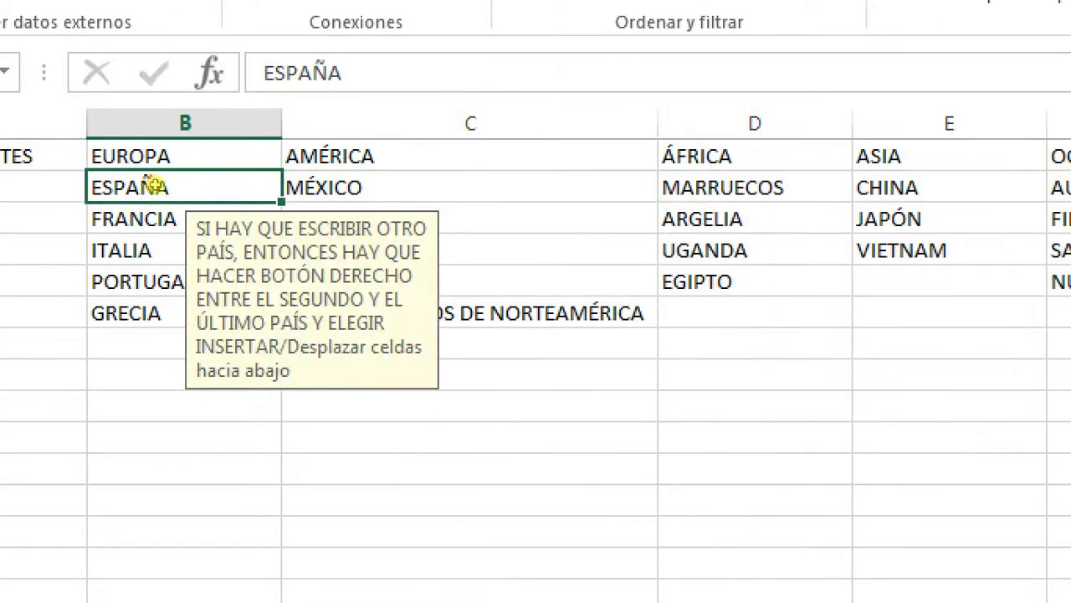
{"action": "right_click", "coordinate": [149, 182]}
{"action": "left_click", "coordinate": [205, 226]}
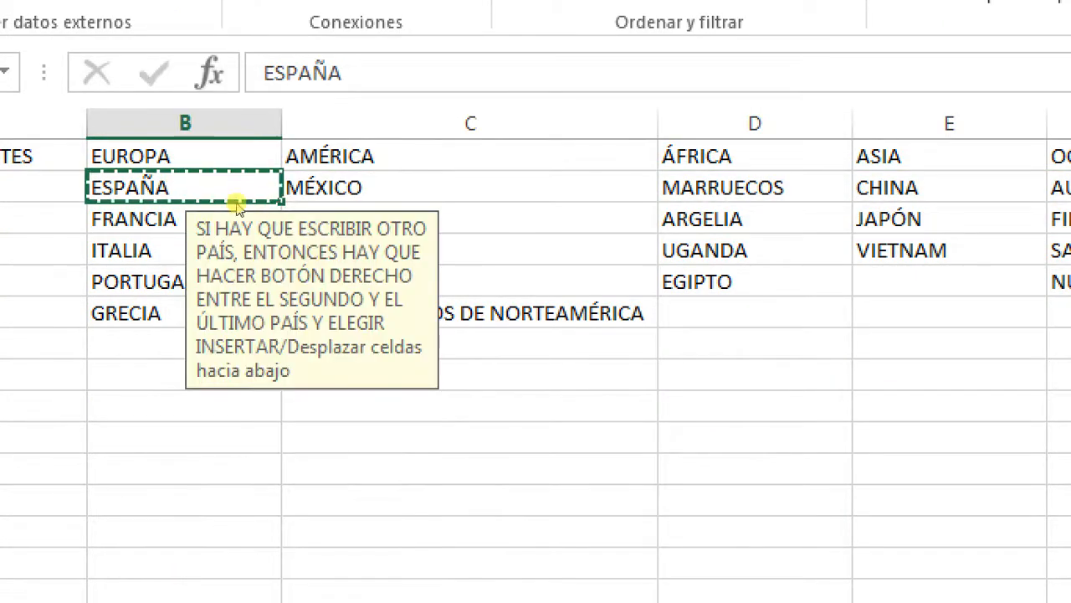
{"action": "key", "text": "Right"}
{"action": "key", "text": "shift+Right"}
{"action": "key", "text": "shift+Right"}
{"action": "key", "text": "shift+Right"}
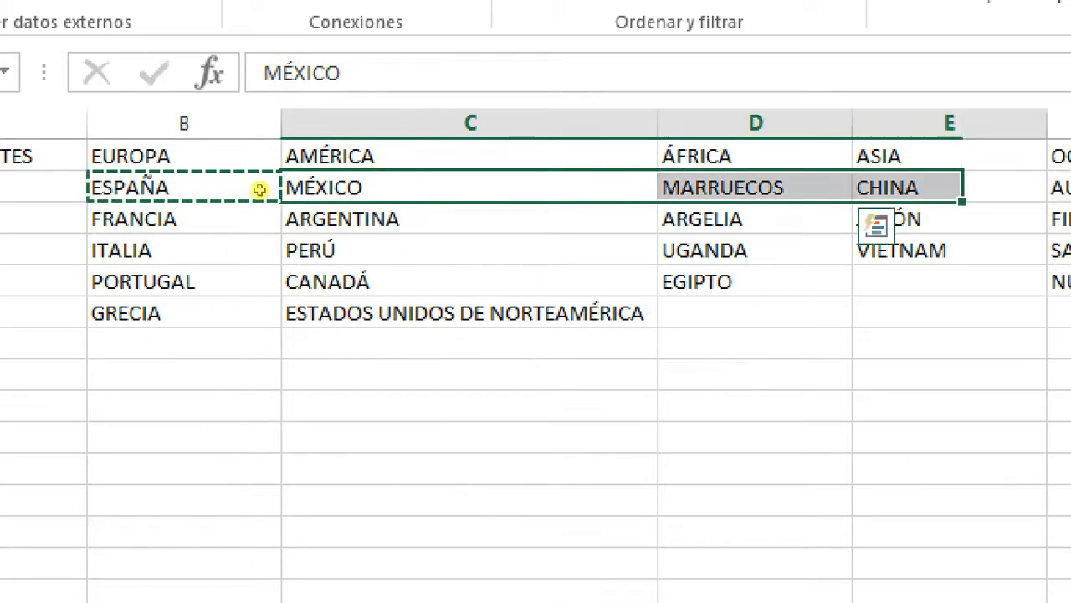
{"action": "key", "text": "shift+Right"}
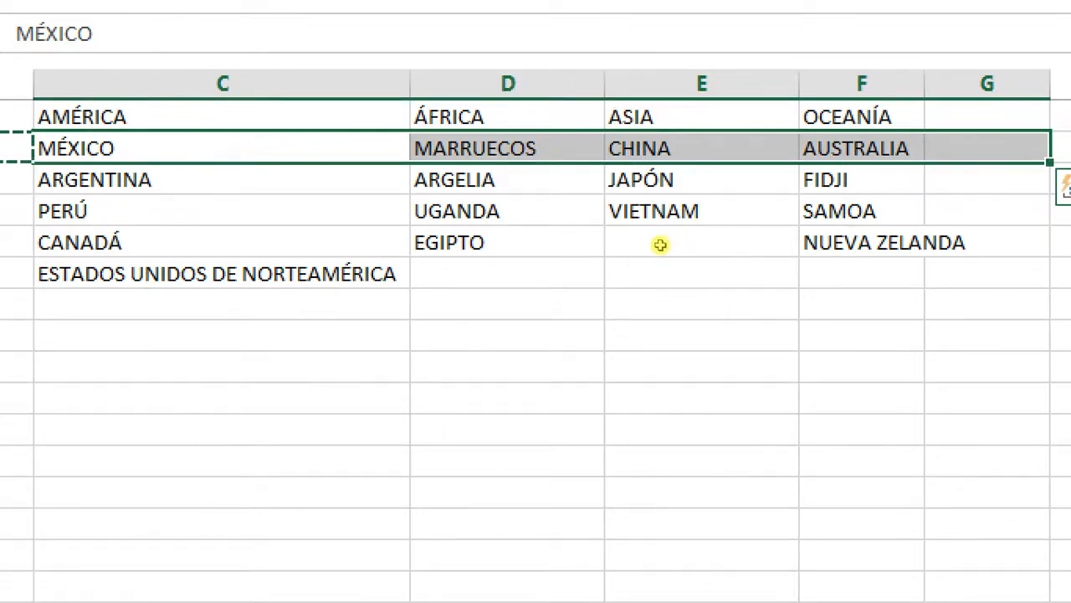
{"action": "key", "text": "shift+Left"}
{"action": "key", "text": "shift+Down"}
{"action": "key", "text": "shift+Down"}
{"action": "key", "text": "shift+Down"}
{"action": "key", "text": "shift+Down"}
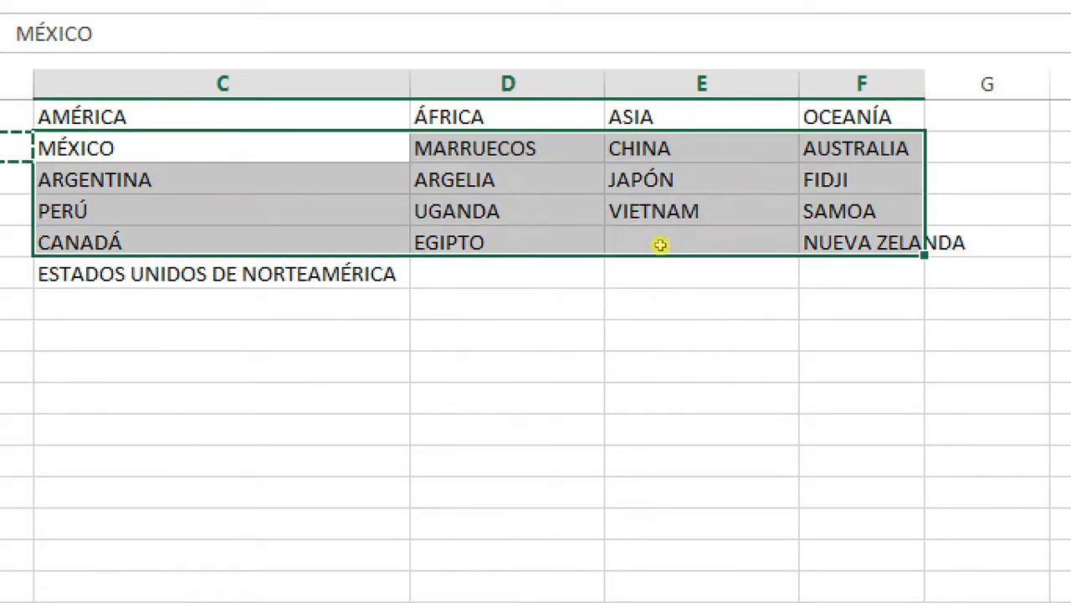
{"action": "right_click", "coordinate": [356, 206]}
{"action": "left_click", "coordinate": [411, 355]}
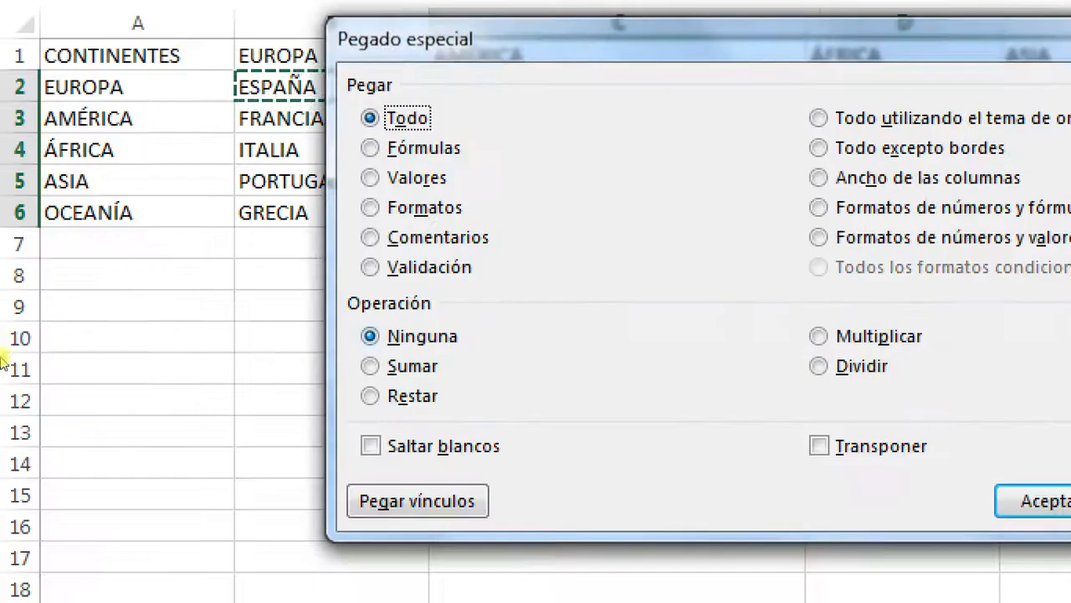
{"action": "left_click", "coordinate": [371, 266]}
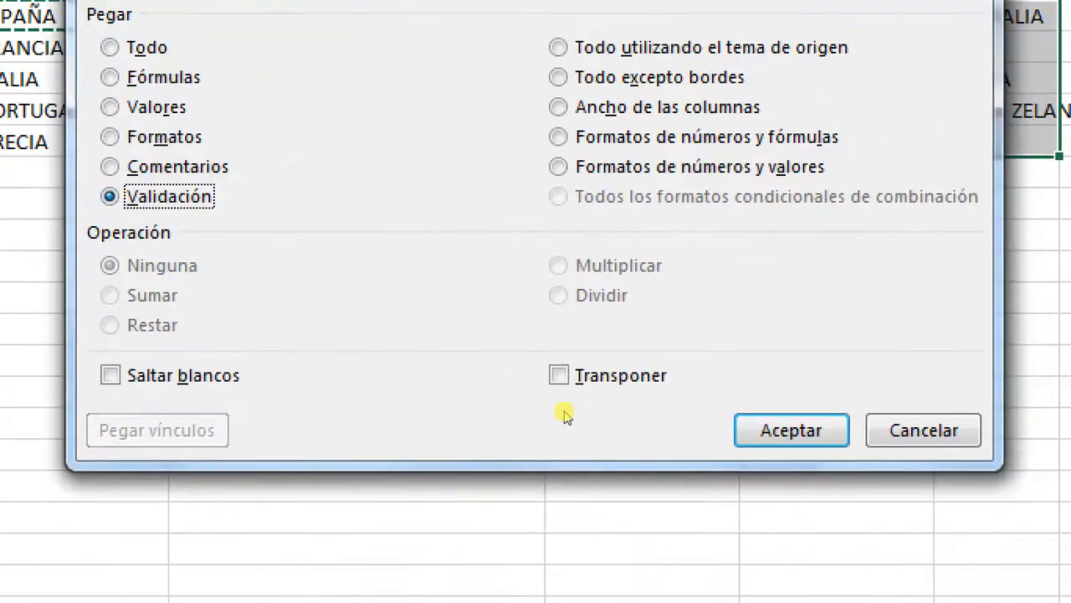
{"action": "left_click", "coordinate": [1052, 502]}
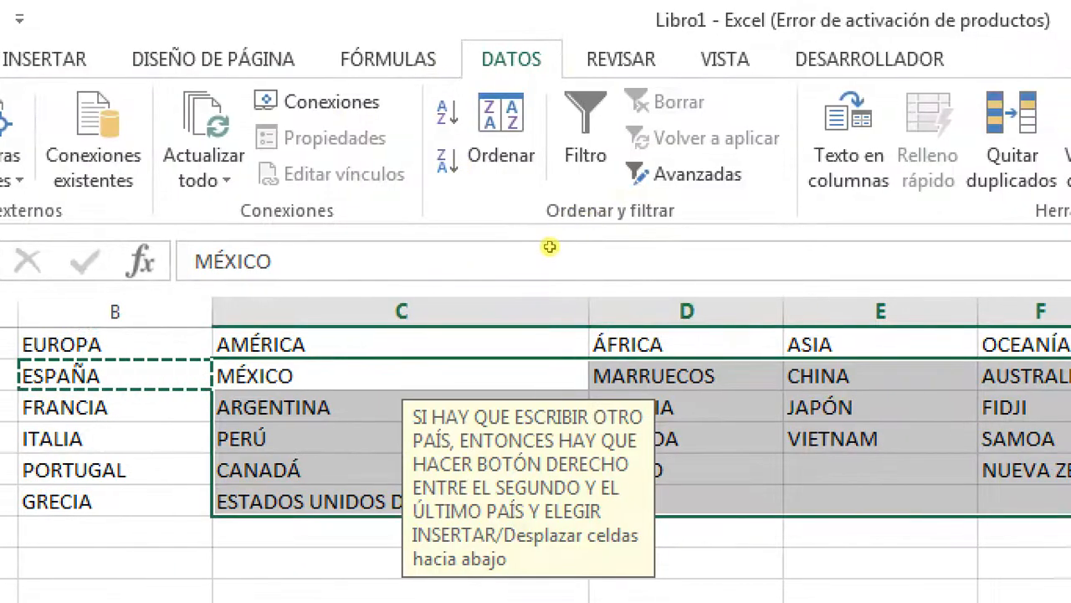
- Check the input message on sample cells in the ÁFRICA, ASIA and OCEANÍA columns
{"action": "left_click", "coordinate": [642, 79]}
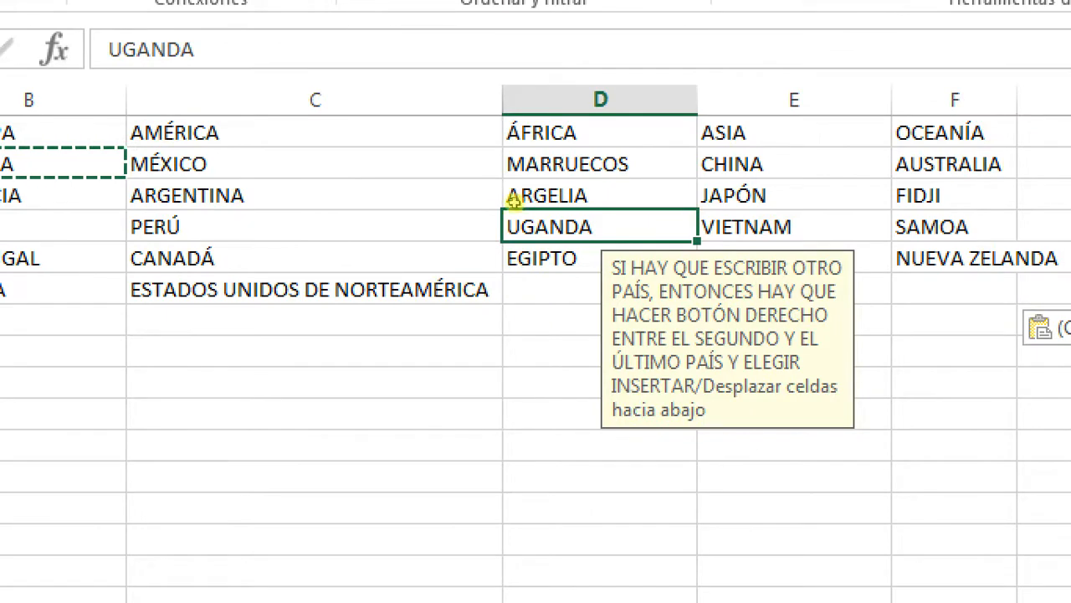
{"action": "left_click", "coordinate": [548, 194]}
{"action": "left_click", "coordinate": [779, 167]}
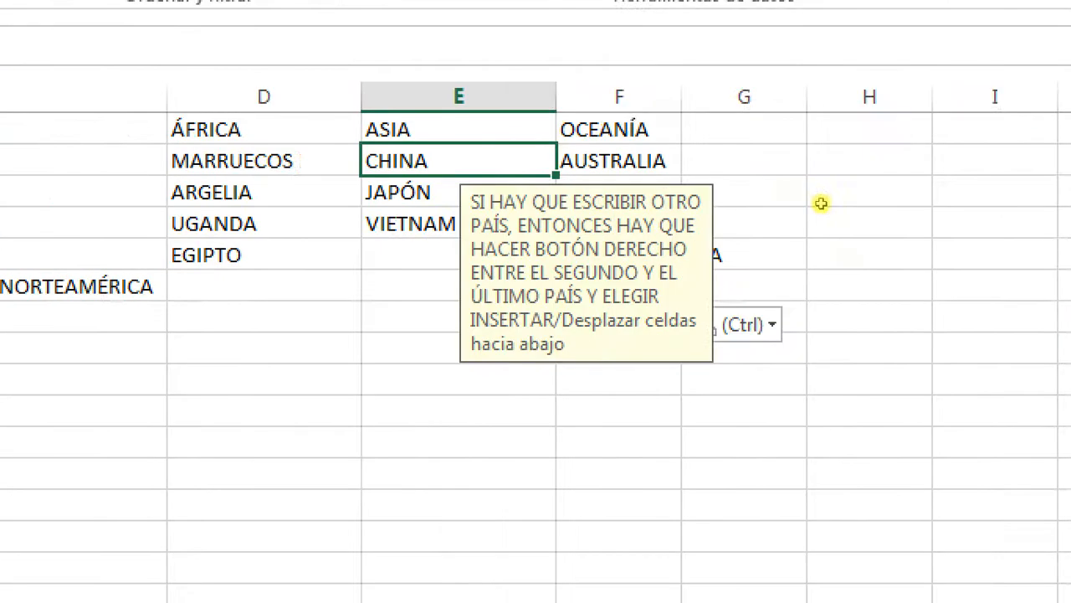
{"action": "left_click", "coordinate": [637, 176]}
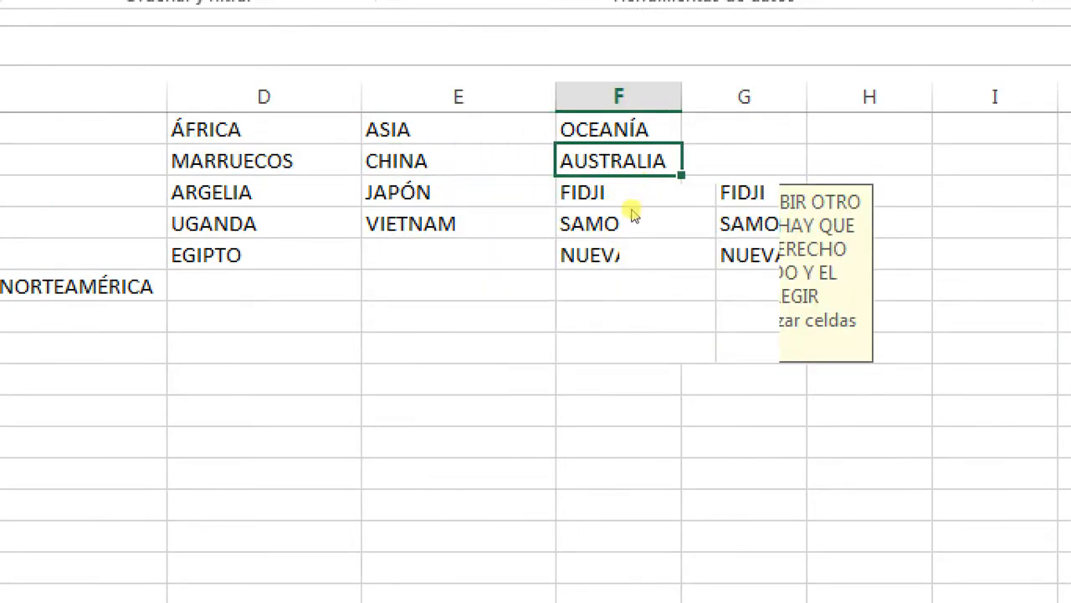
{"action": "left_click", "coordinate": [540, 224]}
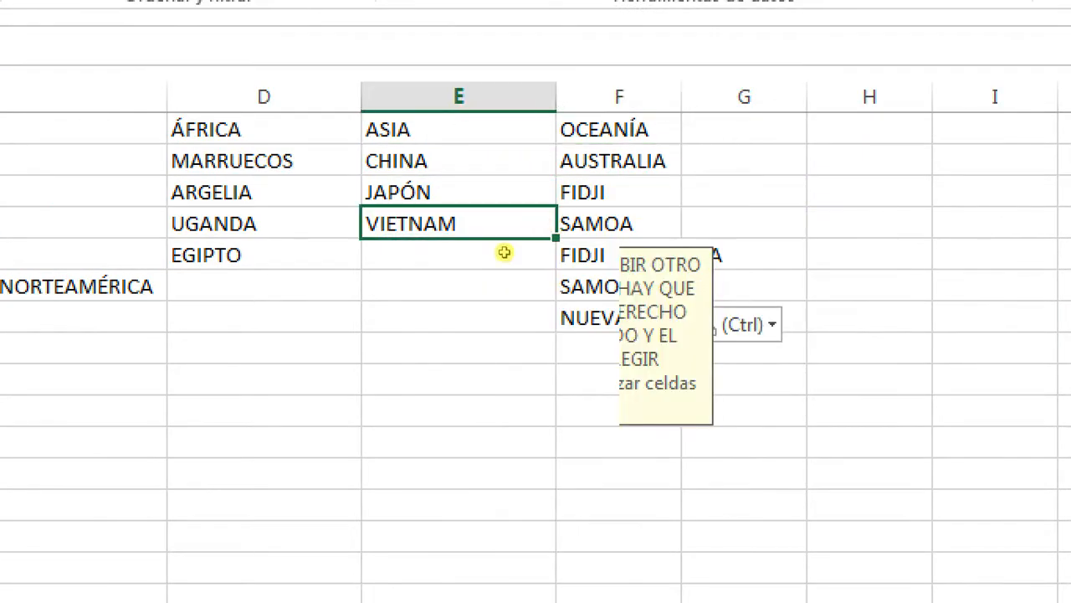
{"action": "key", "text": "Down"}
{"action": "key", "text": "Down"}
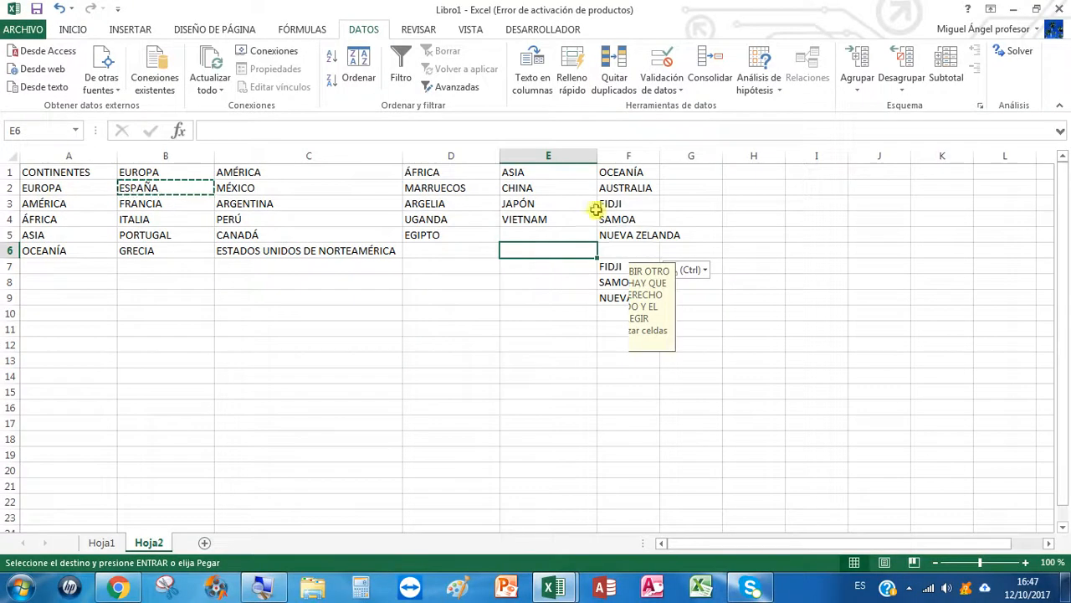
{"action": "left_click", "coordinate": [586, 193]}
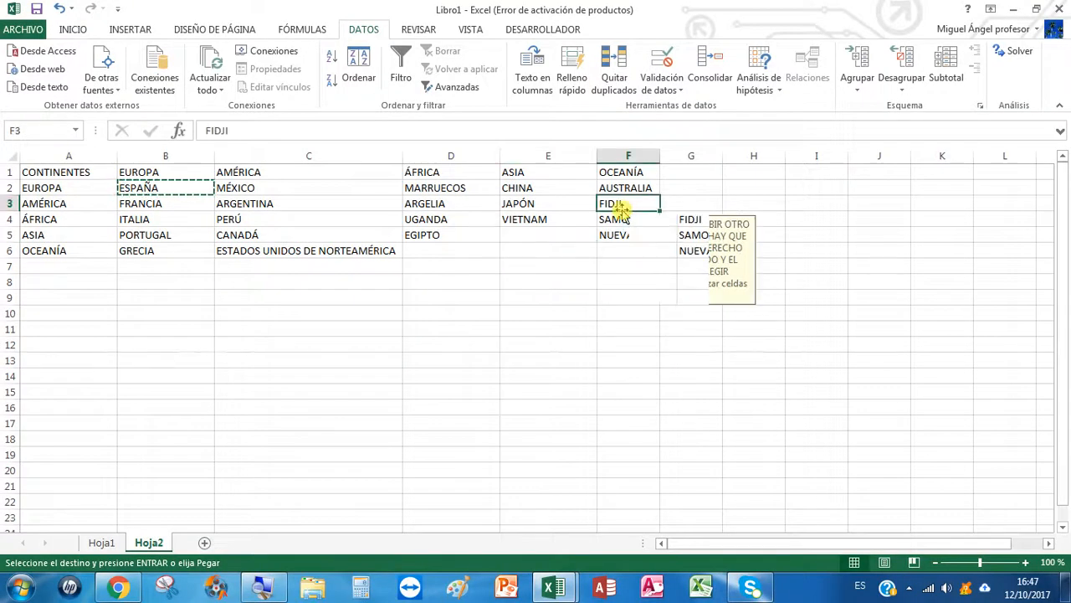
- Widen columns D, E and F to one equal width, and recheck the input message in cells F4, E3 and D4
{"action": "left_click_drag", "start_coordinate": [661, 154], "coordinate": [688, 148]}
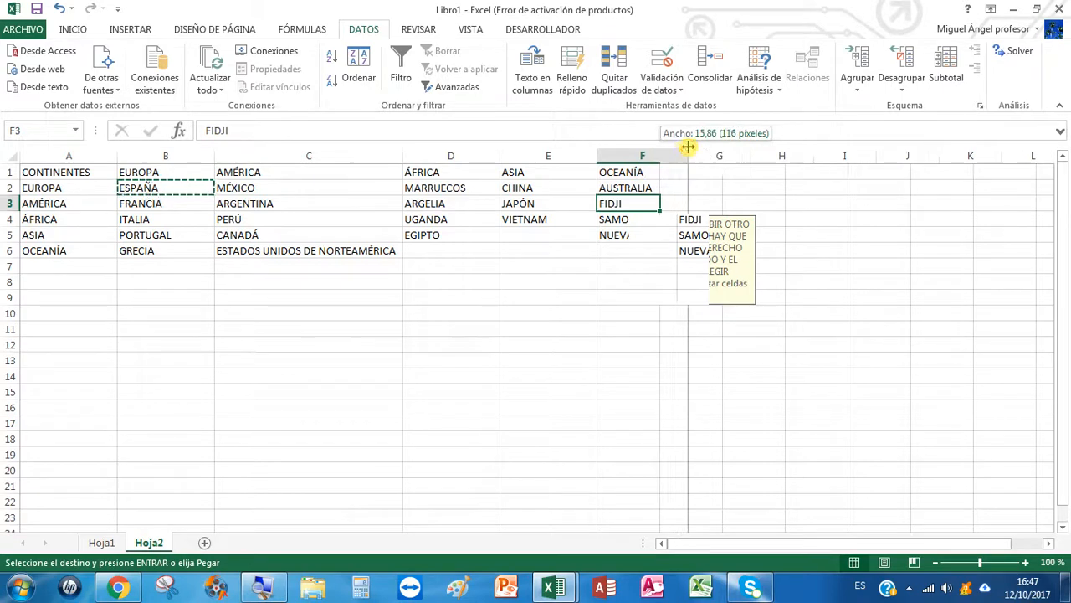
{"action": "double_click", "coordinate": [598, 155]}
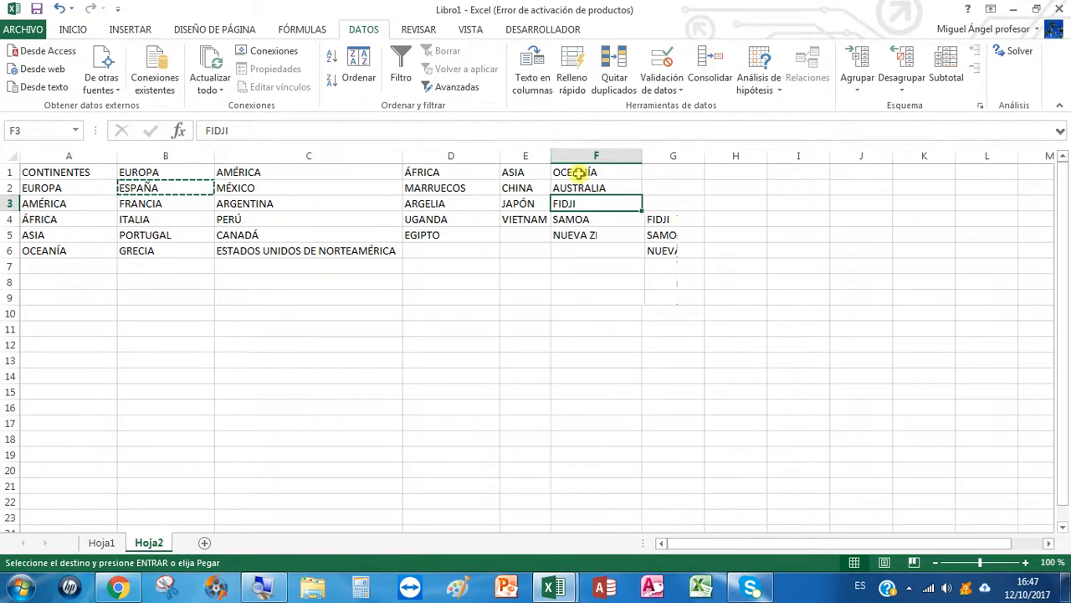
{"action": "left_click_drag", "start_coordinate": [478, 156], "coordinate": [629, 155]}
{"action": "left_click", "coordinate": [701, 219]}
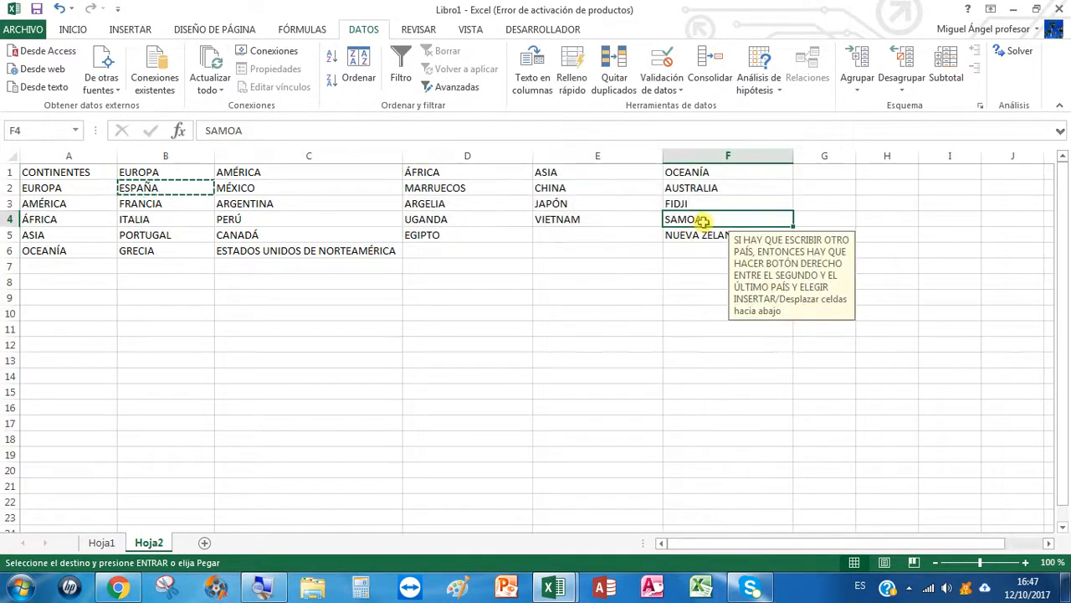
{"action": "left_click", "coordinate": [620, 208]}
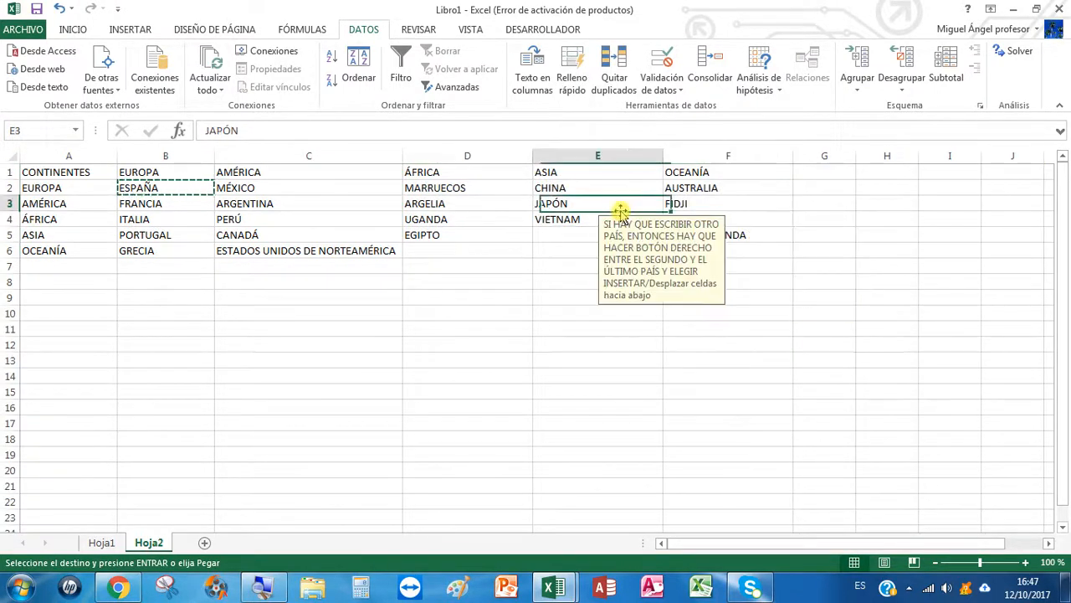
{"action": "left_click", "coordinate": [495, 215]}
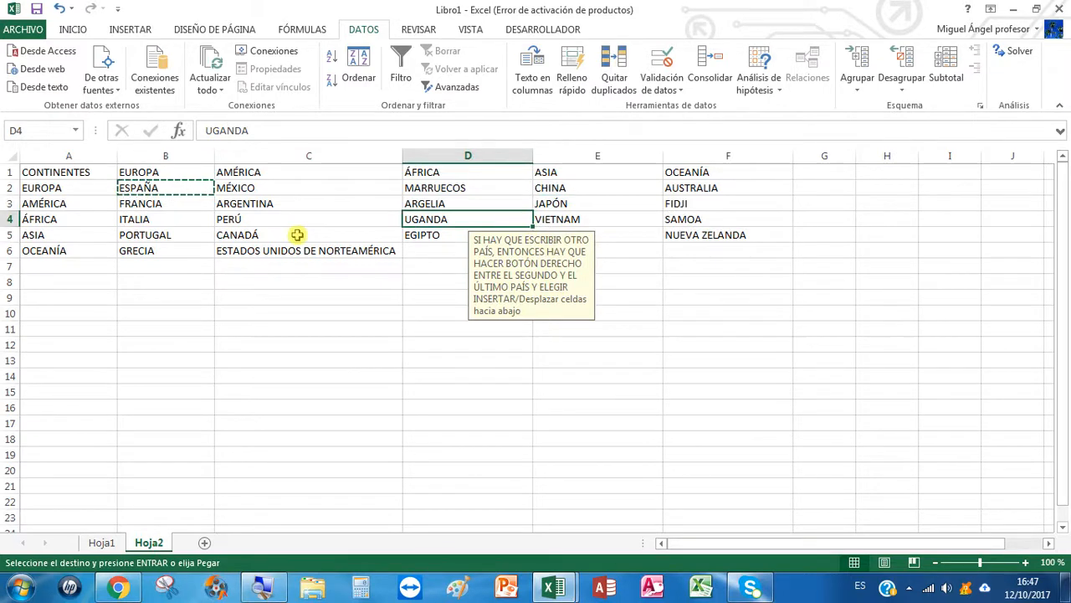
{"action": "key", "text": "Escape"}
- On sheet Hoja1, enter the header CONTIENTE in cell A1
{"action": "left_click", "coordinate": [95, 542]}
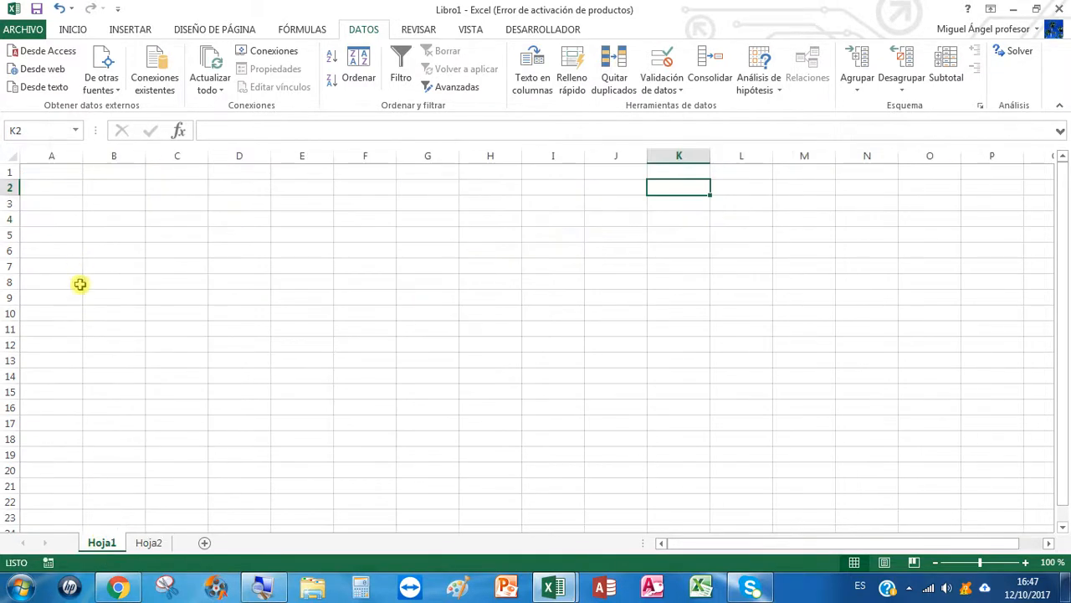
{"action": "left_click", "coordinate": [61, 171]}
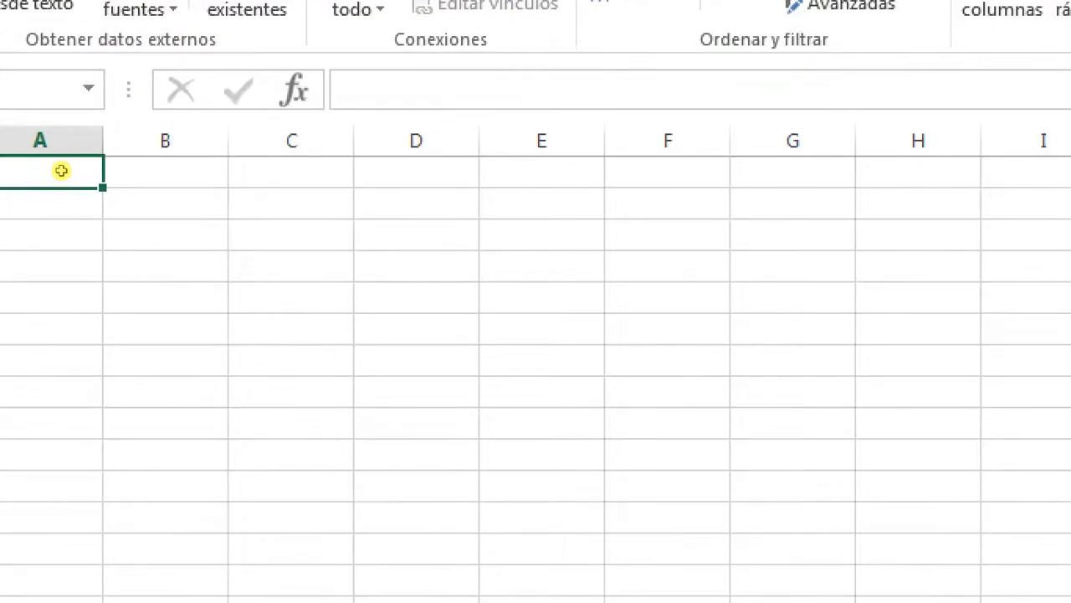
{"action": "type", "text": "continente"}
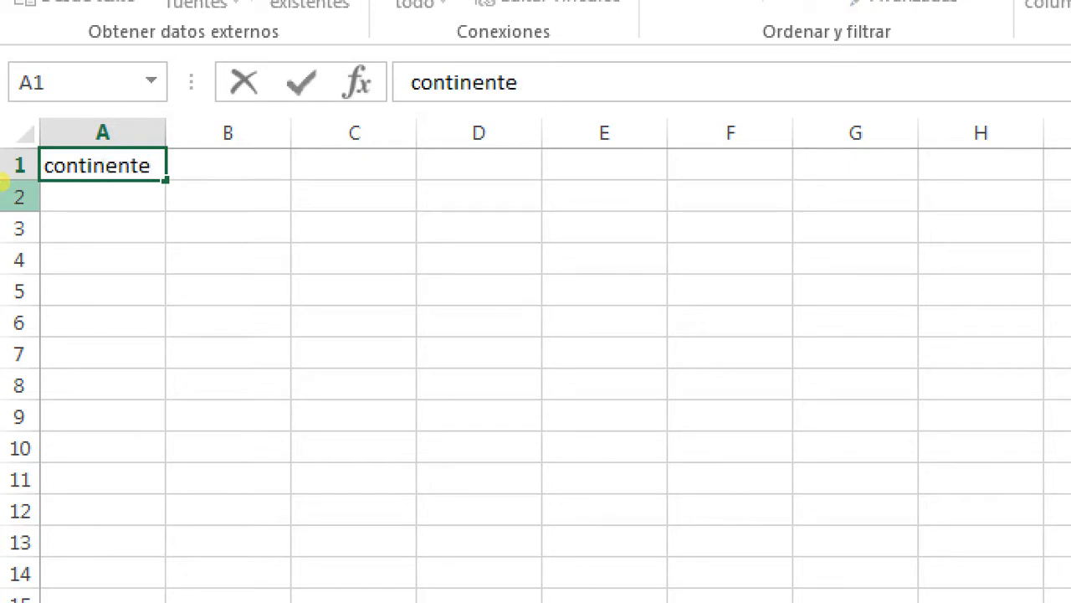
{"action": "key", "text": "Escape"}
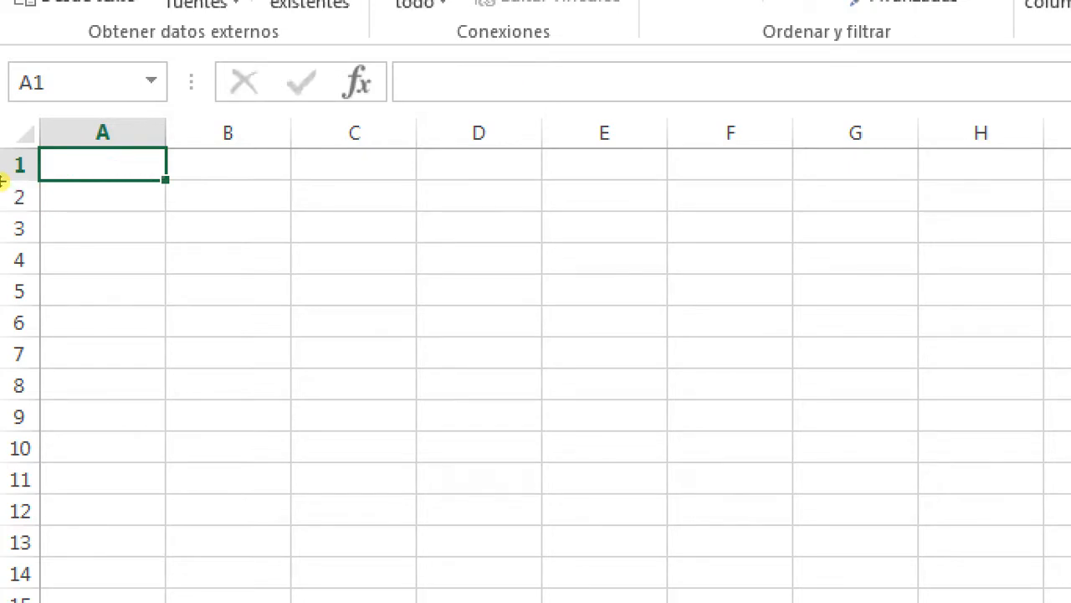
{"action": "type", "text": "C"}
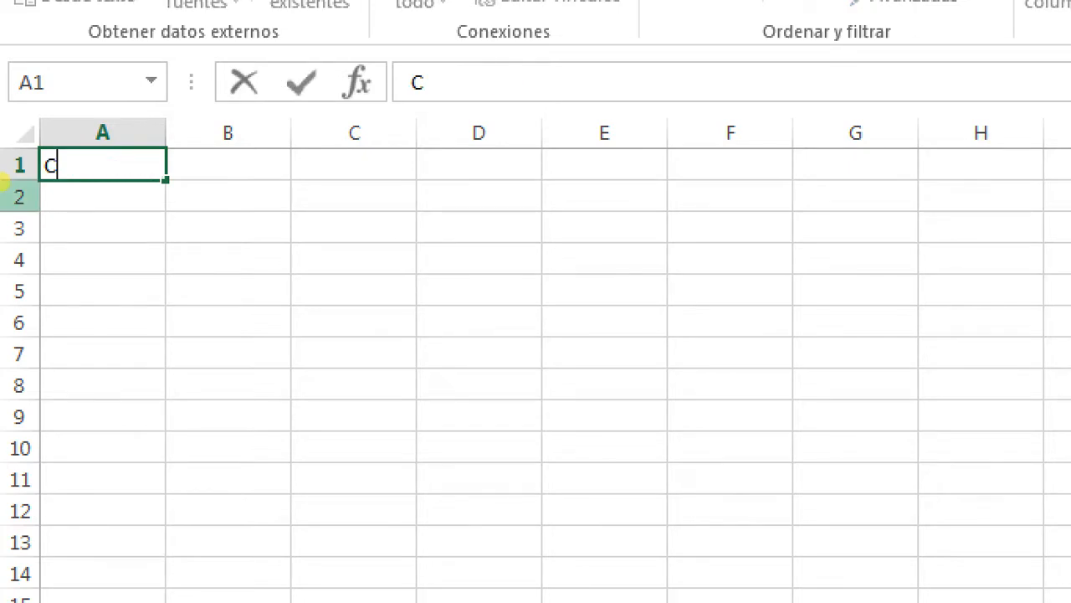
{"action": "type", "text": "ONTIENNETE"}
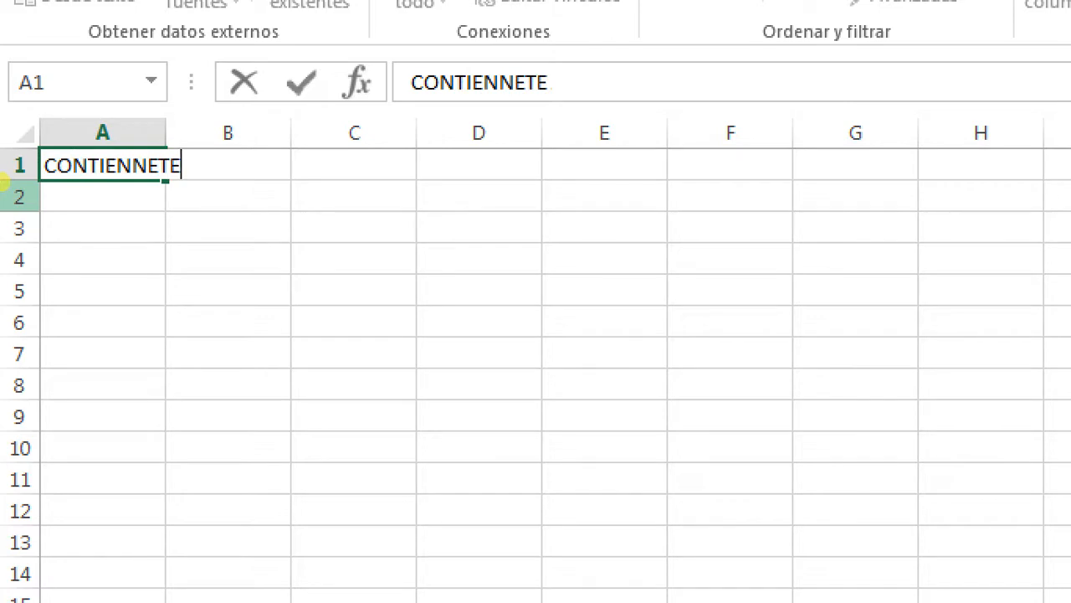
{"action": "key", "text": "BackSpace"}
{"action": "key", "text": "BackSpace"}
{"action": "key", "text": "BackSpace"}
{"action": "key", "text": "BackSpace"}
{"action": "type", "text": "TE"}
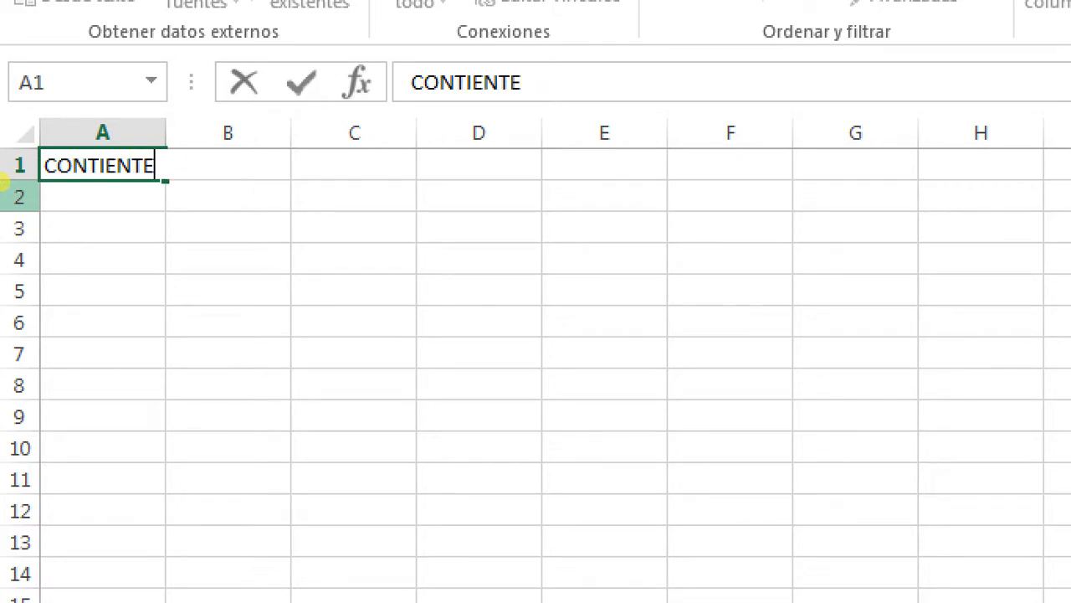
{"action": "key", "text": "Tab"}
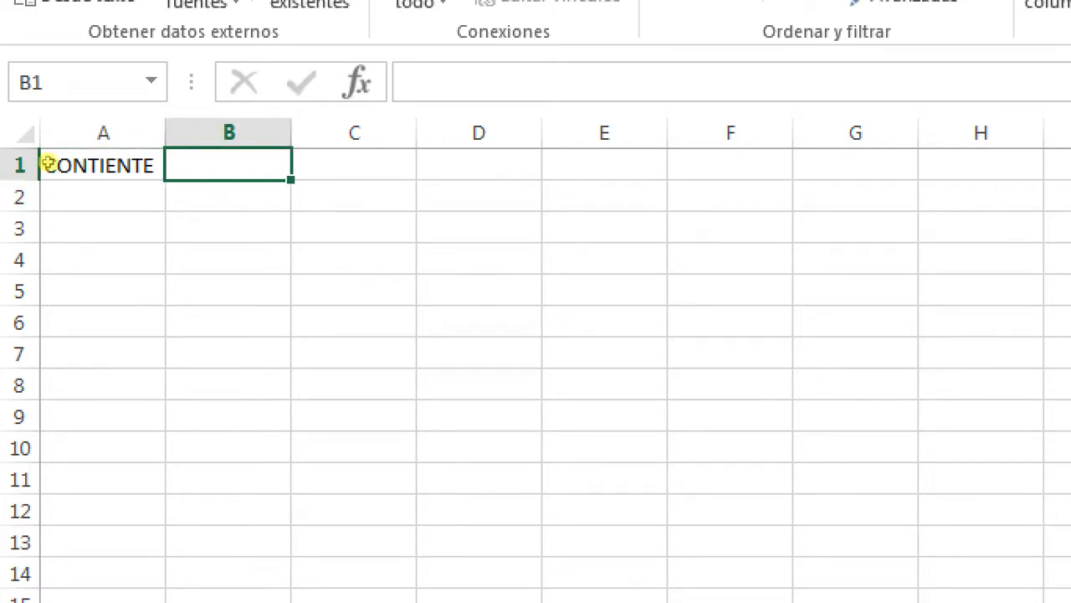
- Enter the header PAÍS in cell B1 and widen columns A and B
{"action": "left_click_drag", "start_coordinate": [106, 148], "coordinate": [121, 147]}
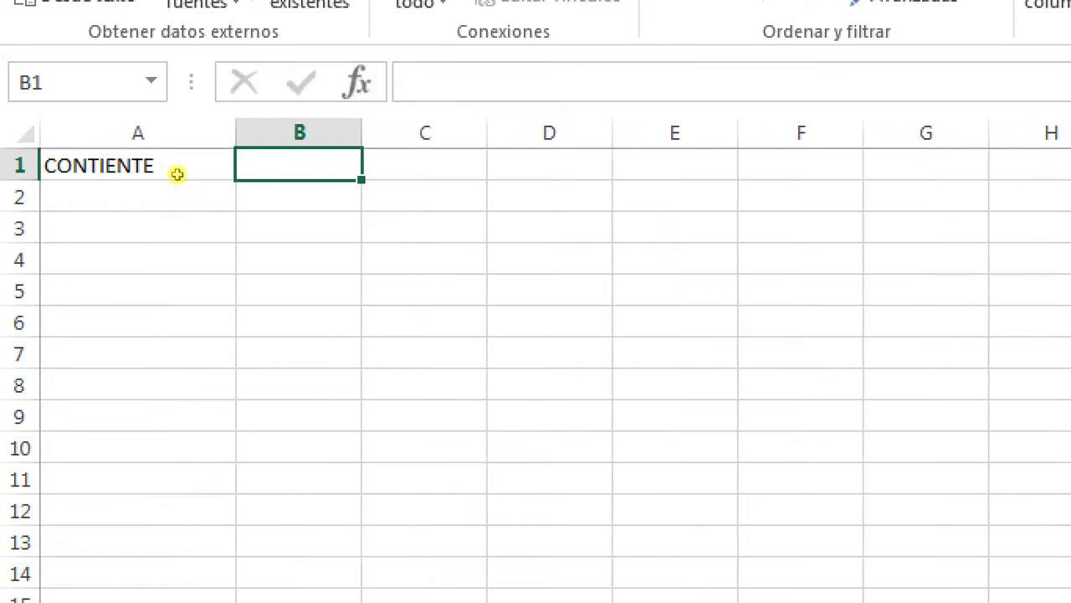
{"action": "type", "text": "PAÍS"}
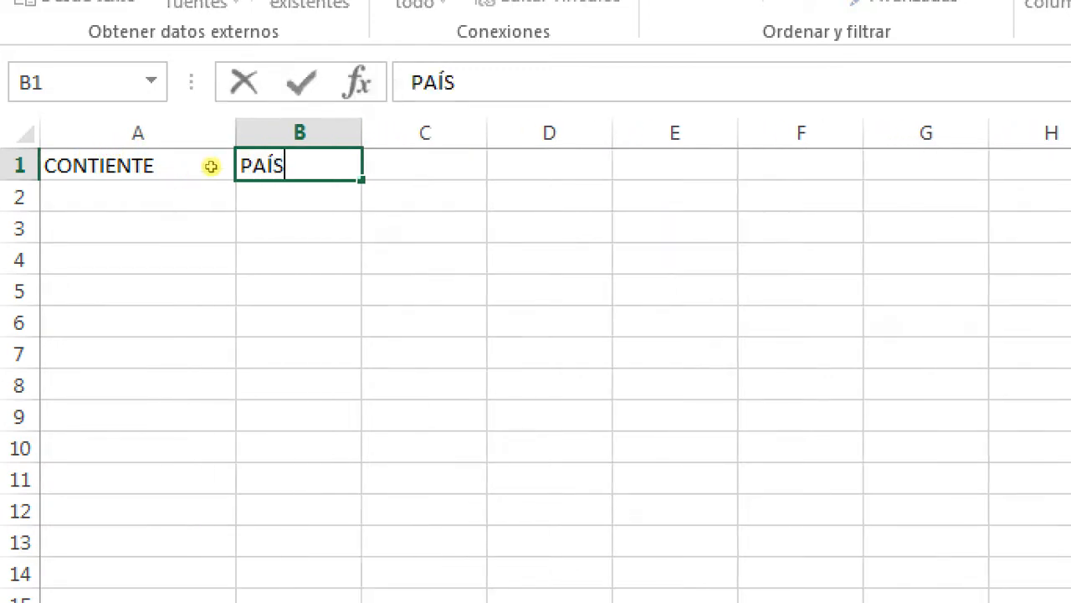
{"action": "key", "text": "Return"}
{"action": "left_click_drag", "start_coordinate": [362, 134], "coordinate": [440, 134]}
- Apply list data validation to the range A2:A20, using the named range CONTINENTES as its source
{"action": "left_click", "coordinate": [131, 188]}
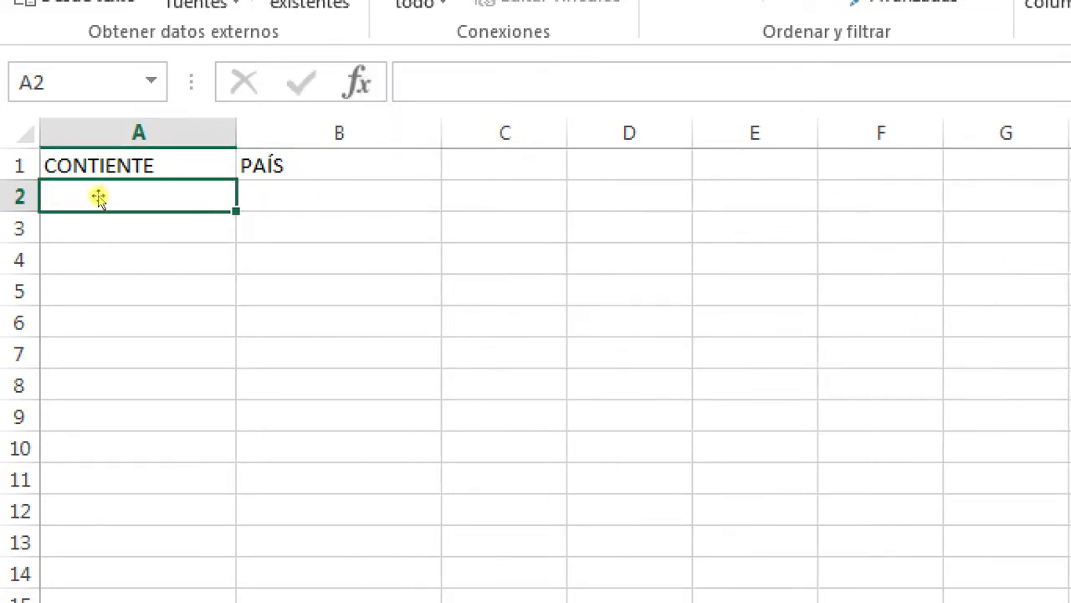
{"action": "key", "text": "Tab"}
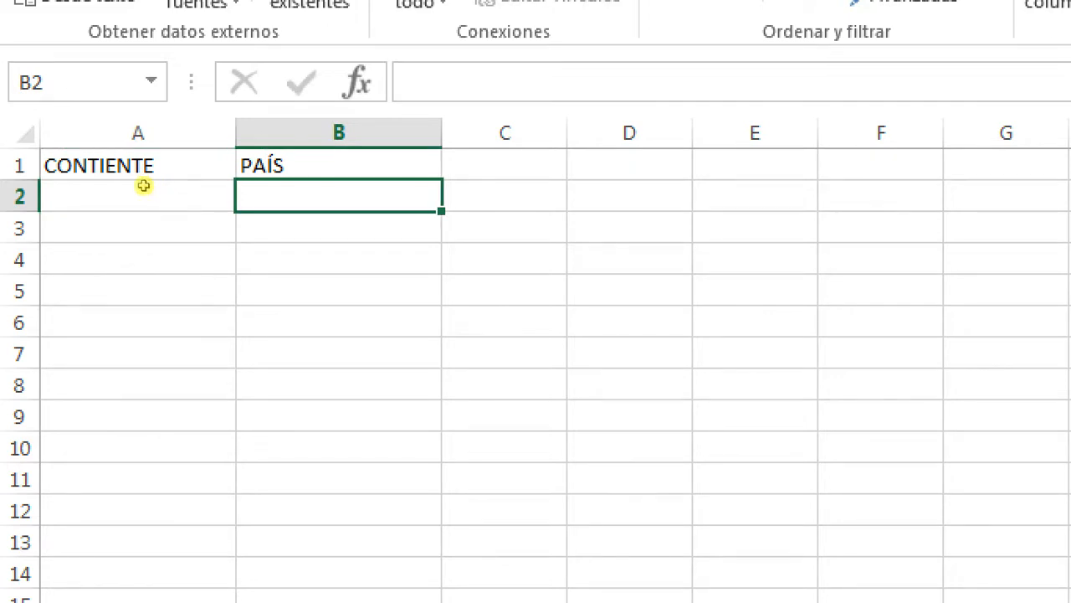
{"action": "left_click", "coordinate": [79, 190]}
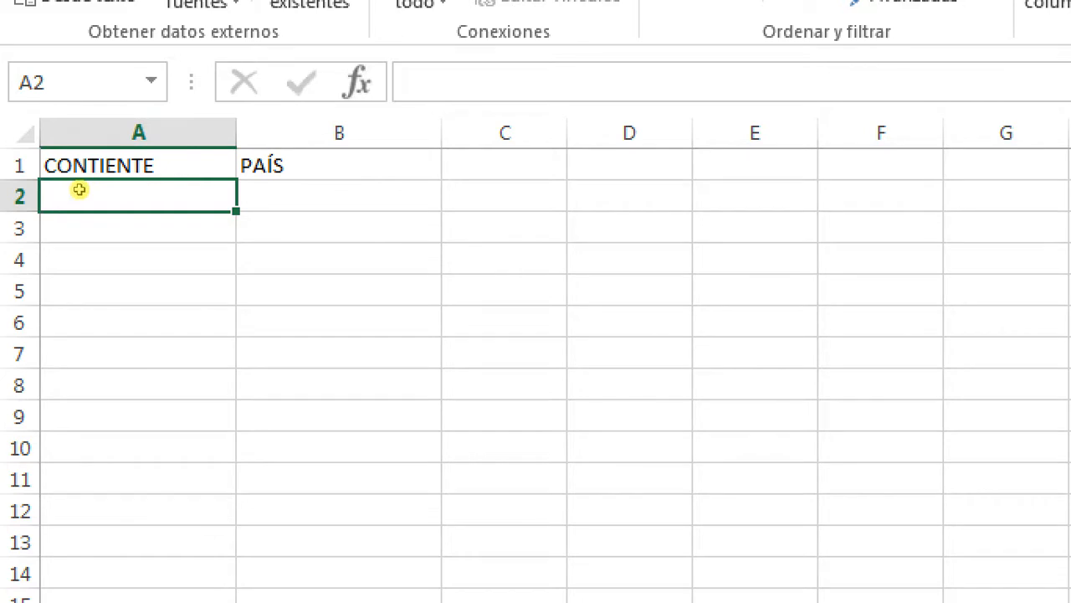
{"action": "key", "text": "shift+Down"}
{"action": "key", "text": "shift+Down"}
{"action": "key", "text": "shift+Down"}
{"action": "key", "text": "shift+Down"}
{"action": "key", "text": "shift+Down"}
{"action": "key", "text": "shift+Down"}
{"action": "key", "text": "shift+Down"}
{"action": "key", "text": "shift+Down"}
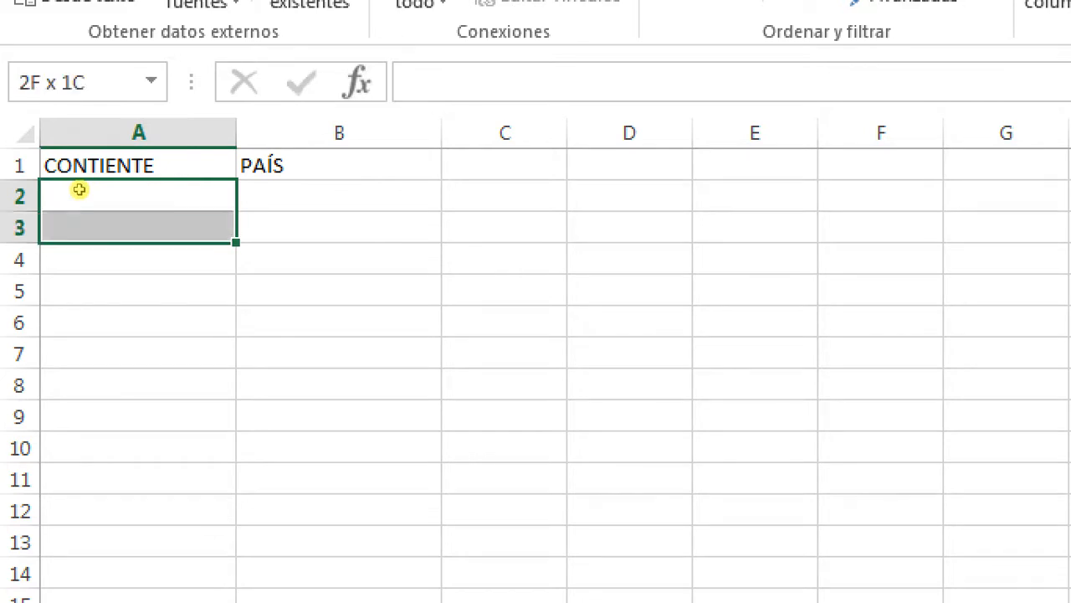
{"action": "key", "text": "shift+Down"}
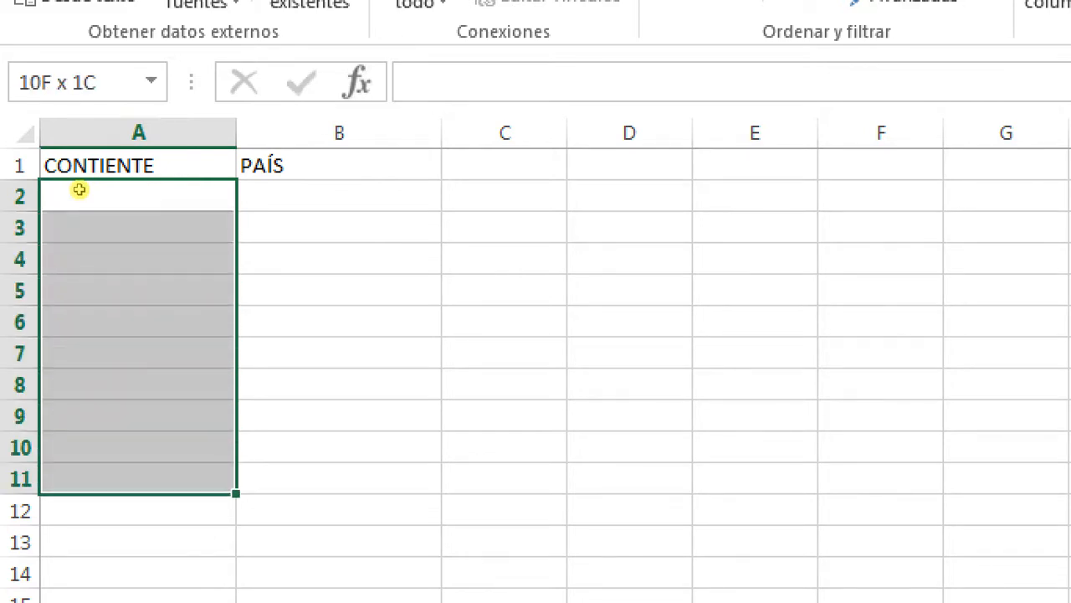
{"action": "key", "text": "shift+Down"}
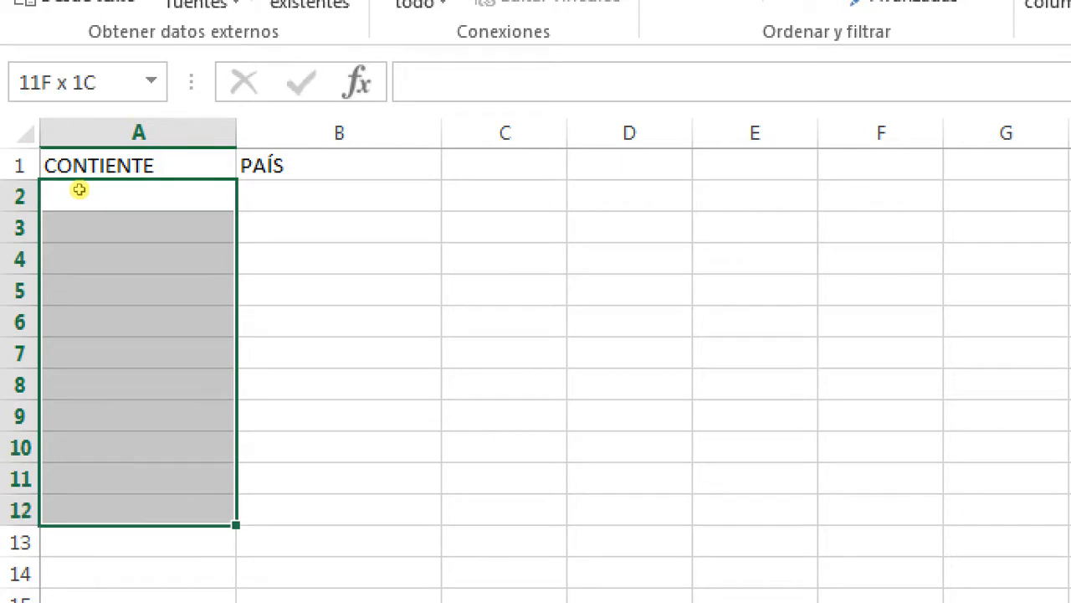
{"action": "key", "text": "shift+Down"}
{"action": "key", "text": "shift+Down"}
{"action": "key", "text": "shift+Down"}
{"action": "key", "text": "shift+Down"}
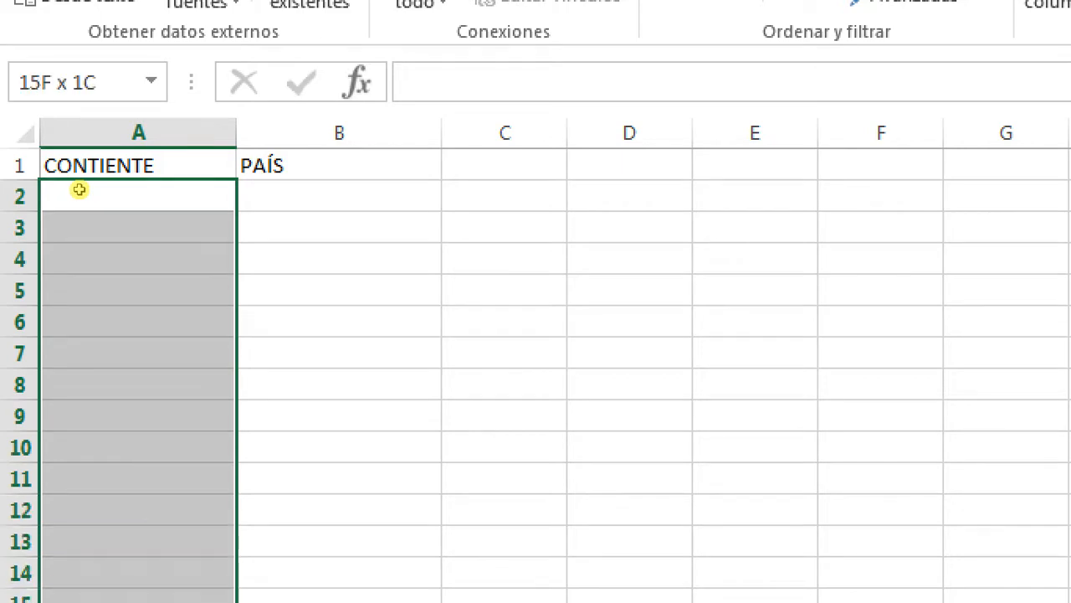
{"action": "scroll", "coordinate": [152, 383], "scroll_direction": "down", "scroll_amount": 2}
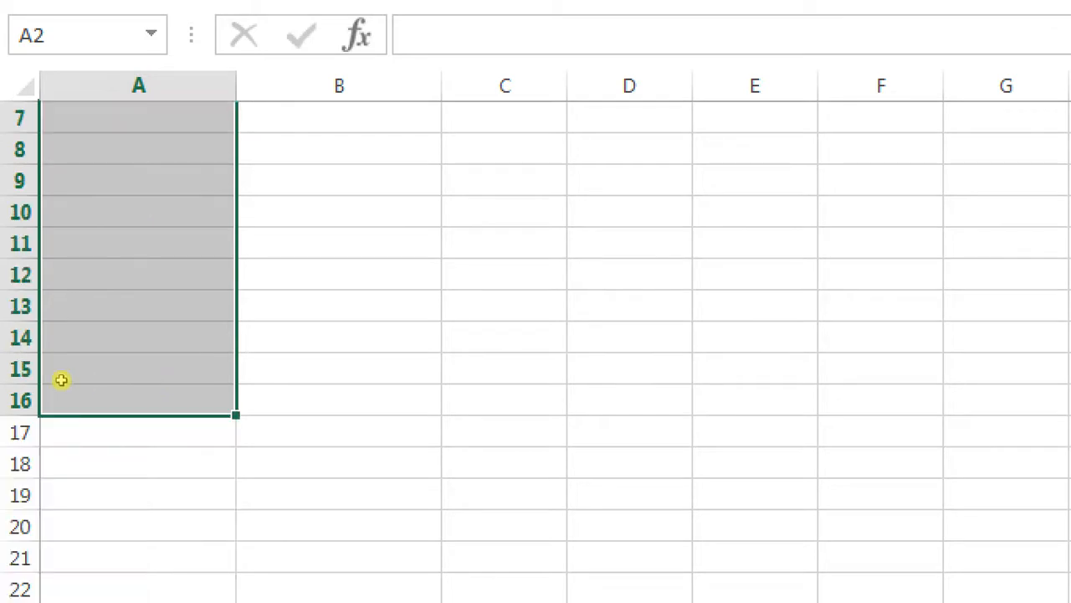
{"action": "key", "text": "shift+Down"}
{"action": "key", "text": "shift+Down"}
{"action": "key", "text": "shift+Down"}
{"action": "key", "text": "shift+Down"}
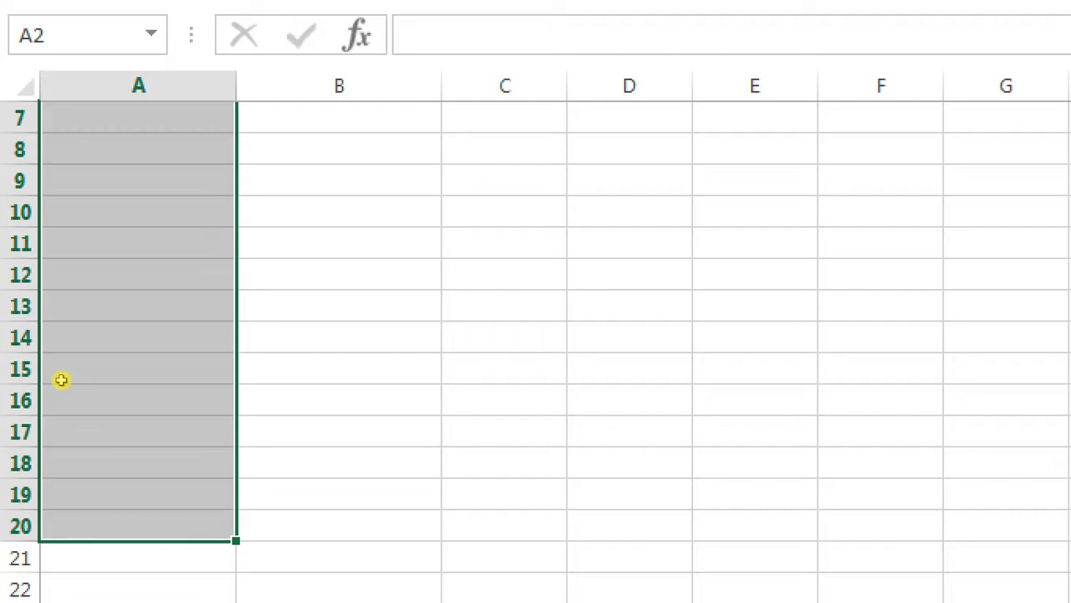
{"action": "scroll", "coordinate": [41, 359], "scroll_direction": "up", "scroll_amount": 2}
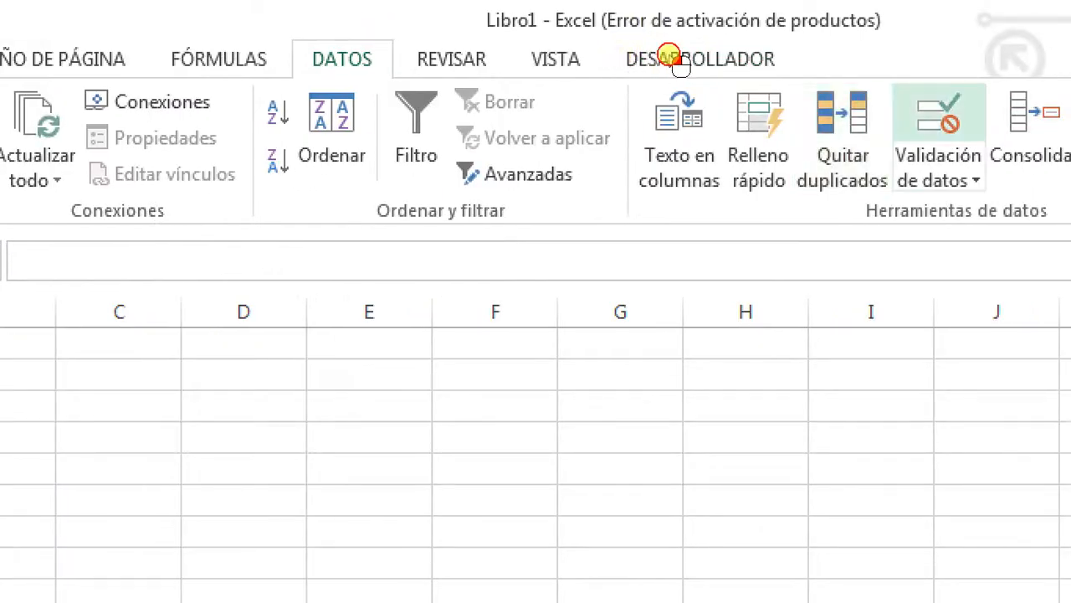
{"action": "left_click", "coordinate": [938, 126]}
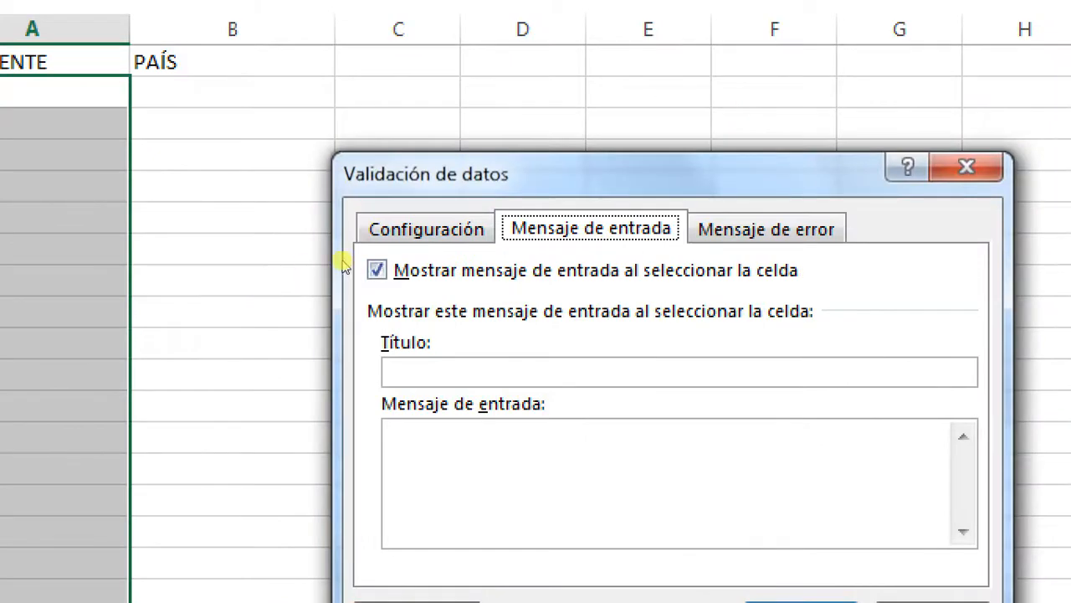
{"action": "left_click", "coordinate": [390, 49]}
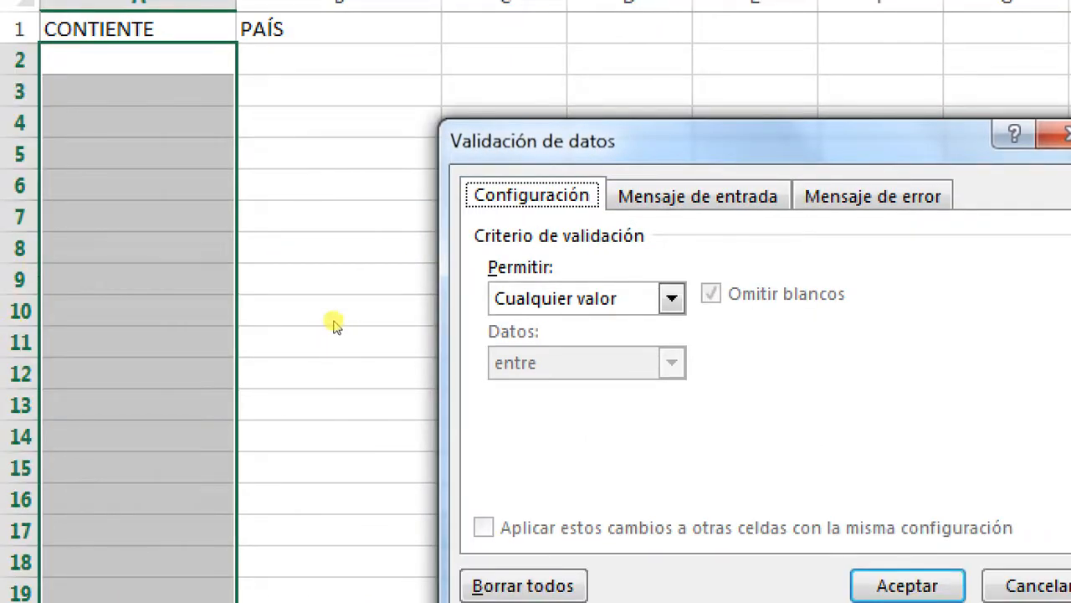
{"action": "left_click", "coordinate": [672, 298]}
{"action": "left_click", "coordinate": [511, 387]}
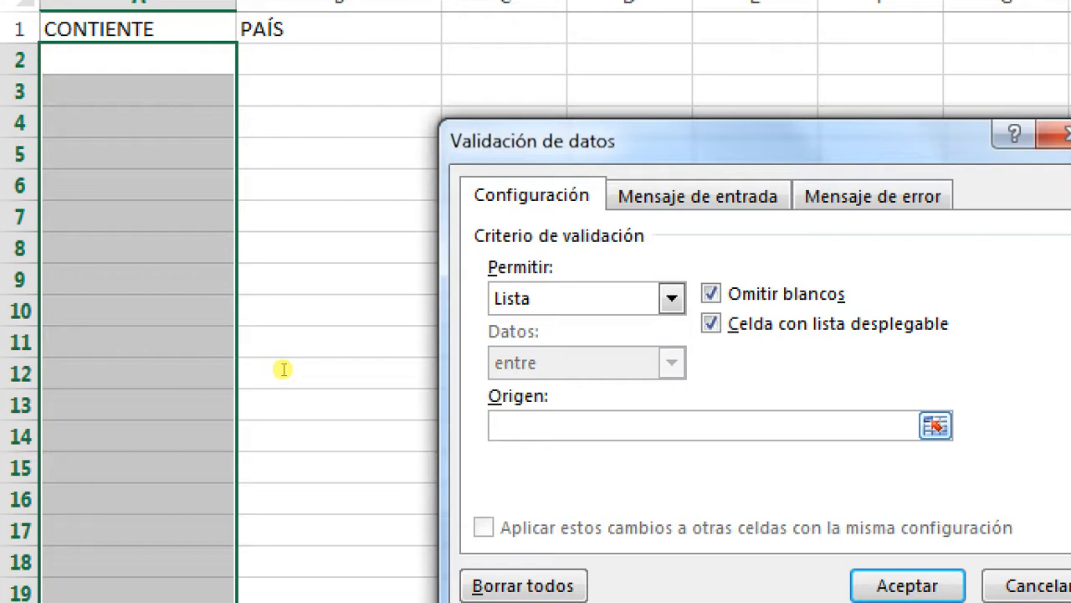
{"action": "key", "text": "F3"}
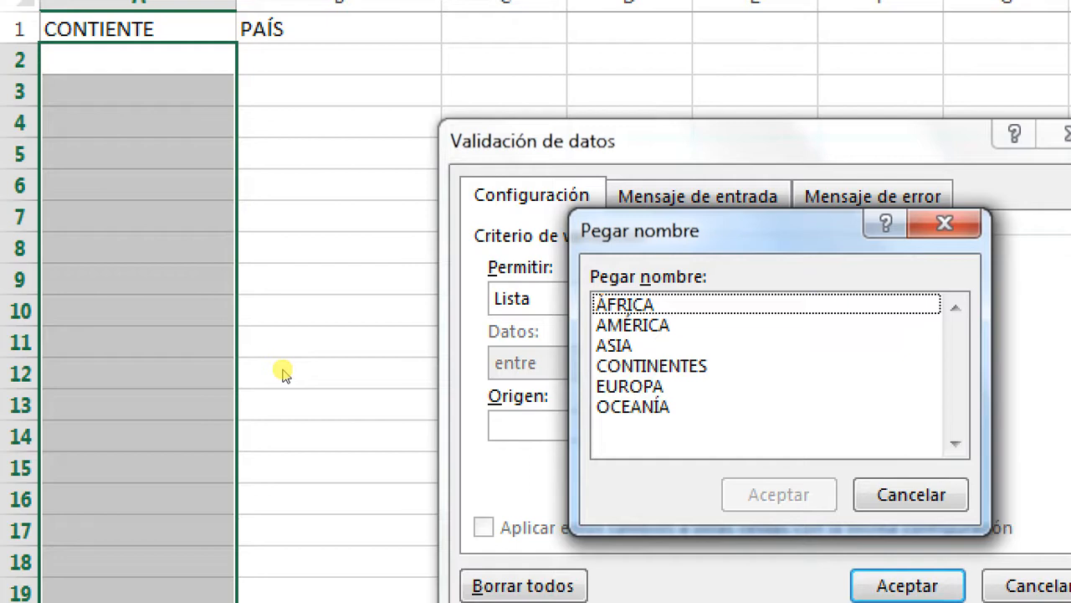
{"action": "key", "text": "Down"}
{"action": "key", "text": "Down"}
{"action": "key", "text": "Down"}
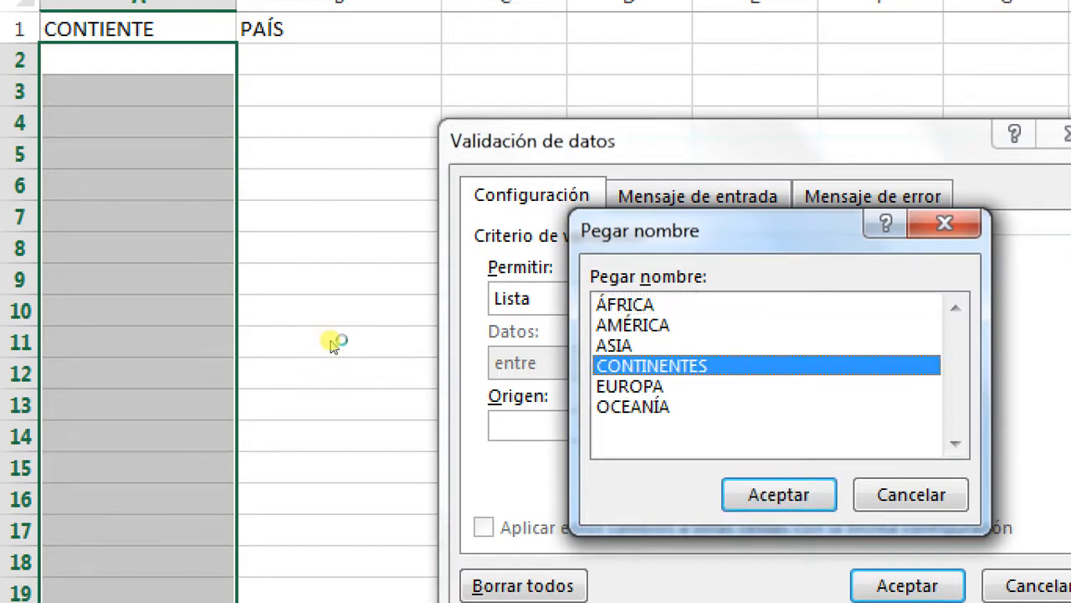
{"action": "key", "text": "Return"}
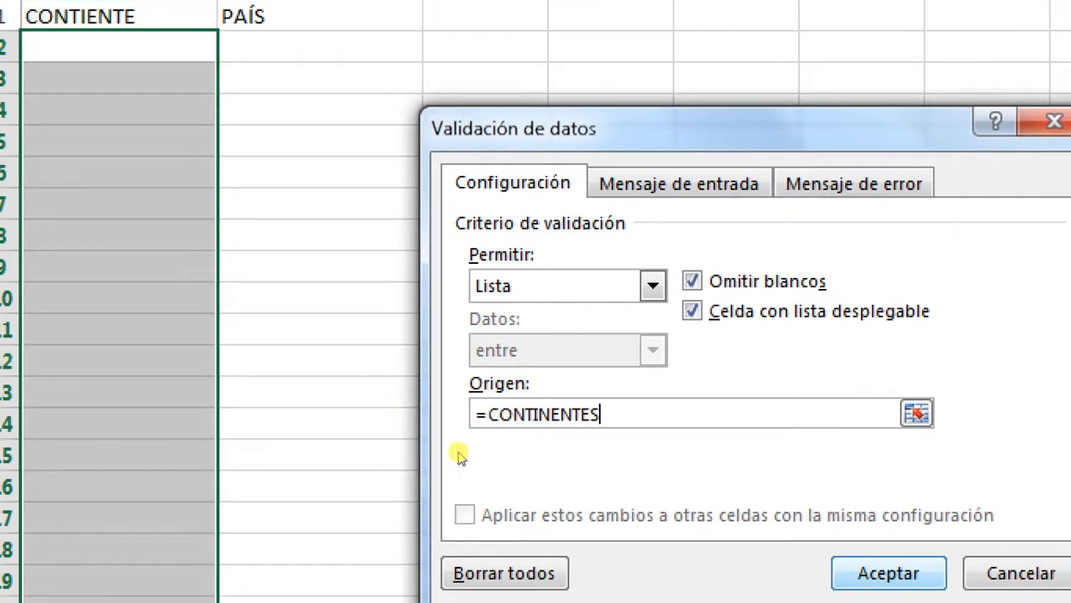
{"action": "key", "text": "Return"}
- Choose ÁFRICA from the continent drop-down list in cell A2
{"action": "left_click", "coordinate": [195, 313]}
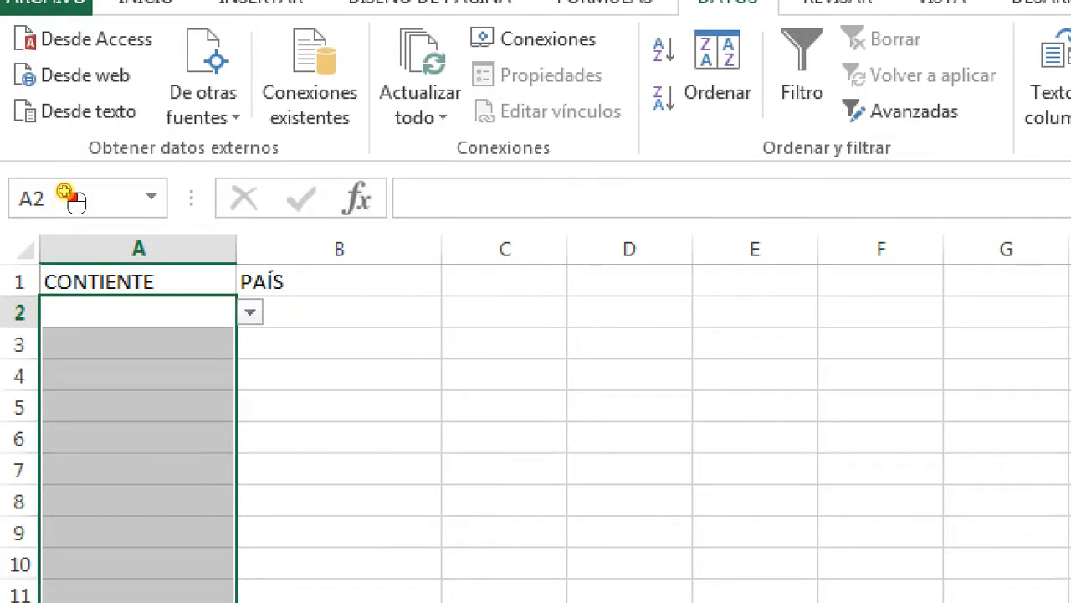
{"action": "left_click", "coordinate": [250, 313]}
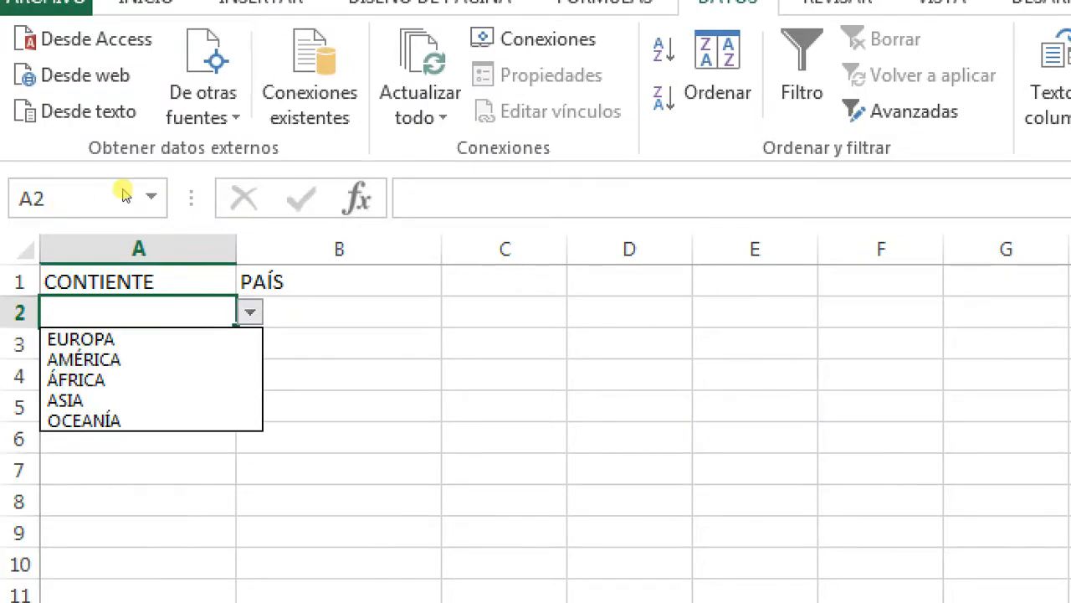
{"action": "key", "text": "Down"}
{"action": "key", "text": "Down"}
{"action": "key", "text": "Return"}
{"action": "key", "text": "Return"}
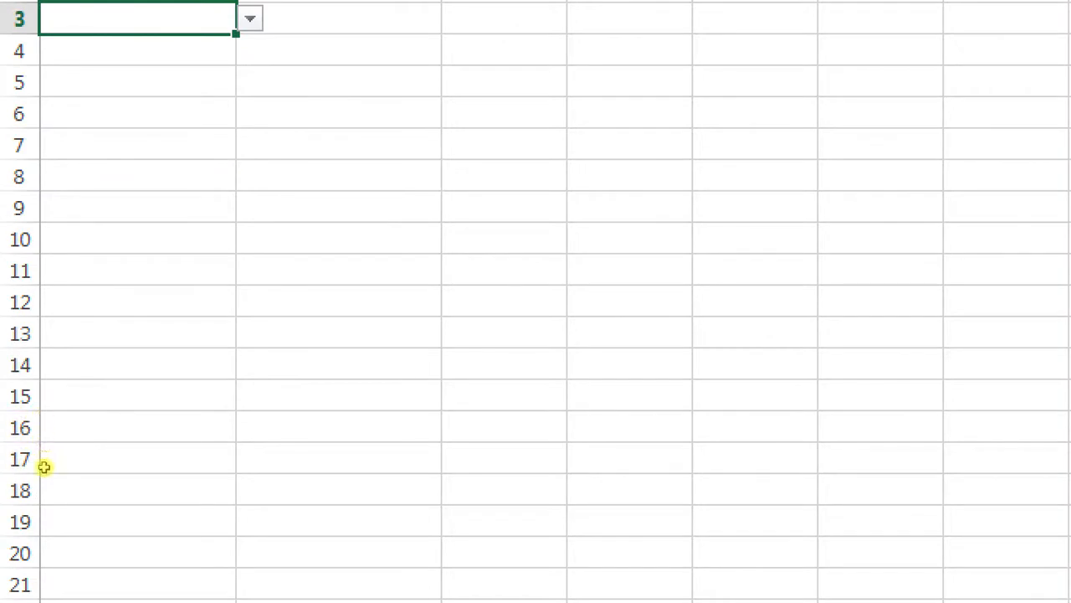
- Check where the drop-down list ends in column A by going through cells A20 to A23
{"action": "left_click", "coordinate": [47, 553]}
{"action": "key", "text": "Down"}
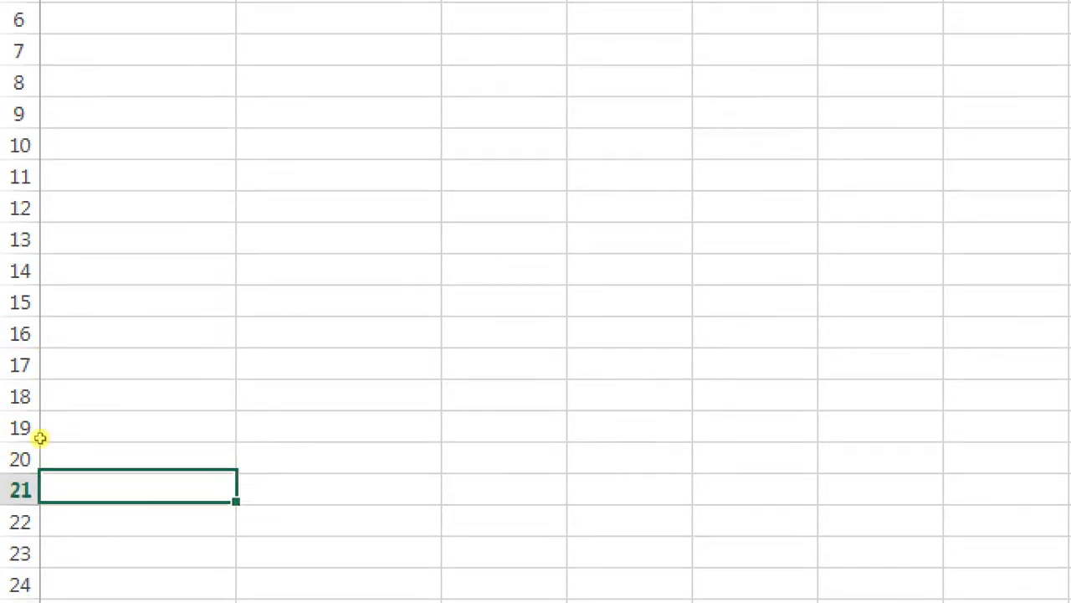
{"action": "key", "text": "Down"}
{"action": "key", "text": "Down"}
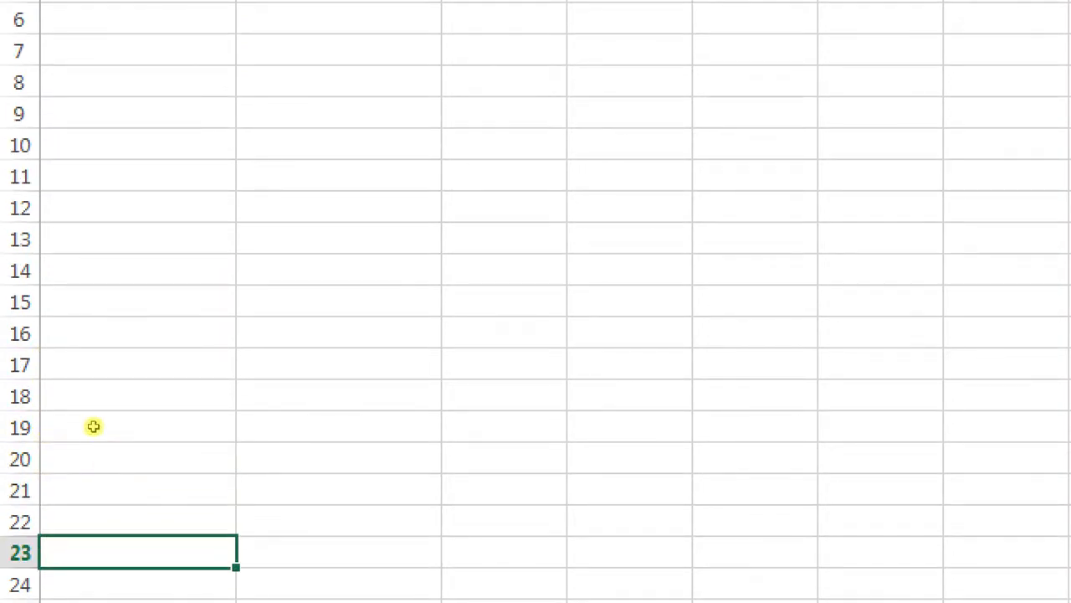
{"action": "key", "text": "Up"}
{"action": "key", "text": "Up"}
{"action": "key", "text": "Up"}
- Apply list data validation to the range B2:B20, using the relative reference =A2 as its source
{"action": "key", "text": "ctrl+Home"}
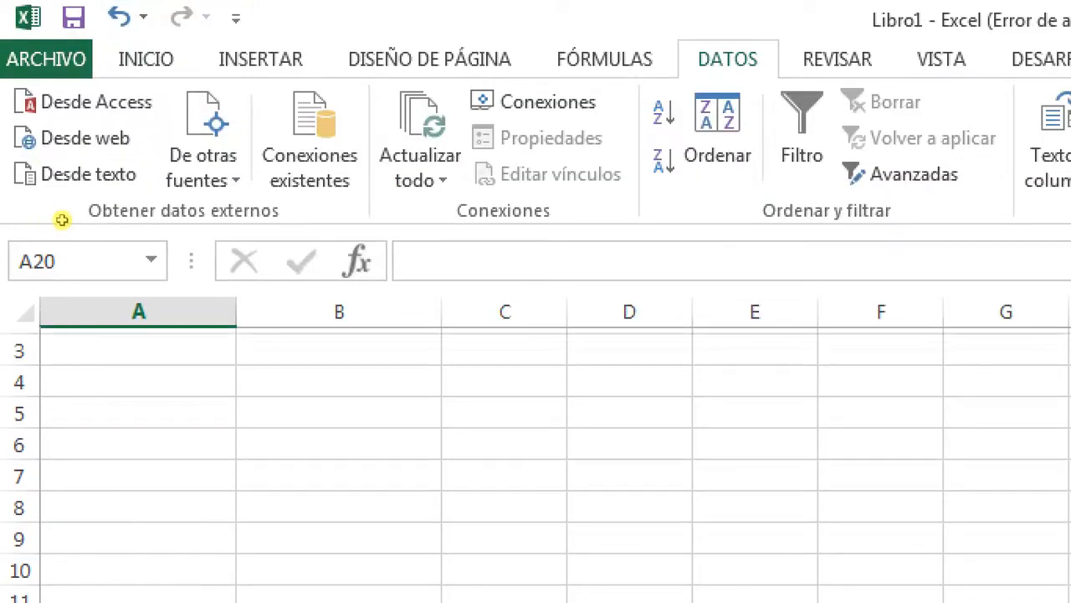
{"action": "key", "text": "Down"}
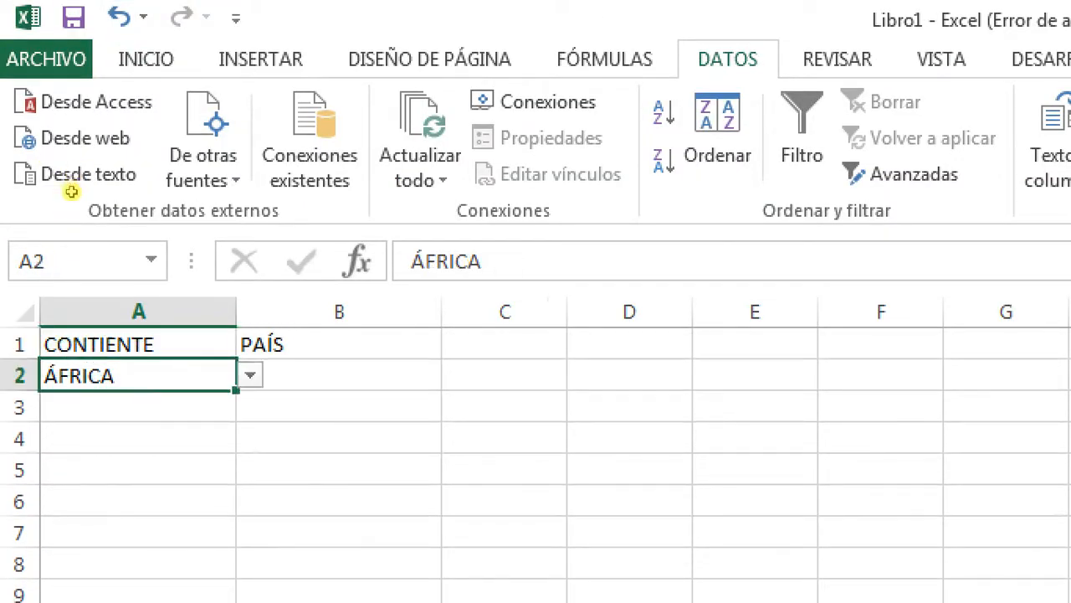
{"action": "key", "text": "Right"}
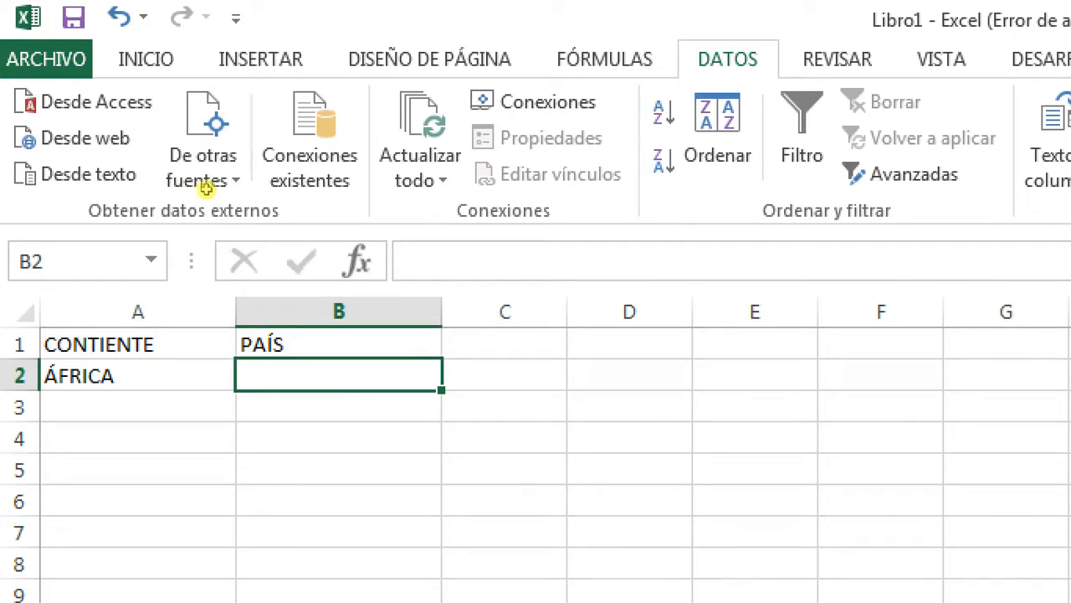
{"action": "key", "text": "shift+Down"}
{"action": "key", "text": "shift+Down"}
{"action": "key", "text": "shift+Down"}
{"action": "key", "text": "shift+Down"}
{"action": "key", "text": "shift+Down"}
{"action": "key", "text": "shift+Down"}
{"action": "key", "text": "shift+Down"}
{"action": "key", "text": "shift+Down"}
{"action": "key", "text": "shift+Down"}
{"action": "key", "text": "shift+Down"}
{"action": "key", "text": "shift+Down"}
{"action": "key", "text": "shift+Down"}
{"action": "key", "text": "shift+Down"}
{"action": "key", "text": "shift+Down"}
{"action": "key", "text": "shift+Down"}
{"action": "key", "text": "shift+Down"}
{"action": "key", "text": "shift+Down"}
{"action": "key", "text": "shift+Down"}
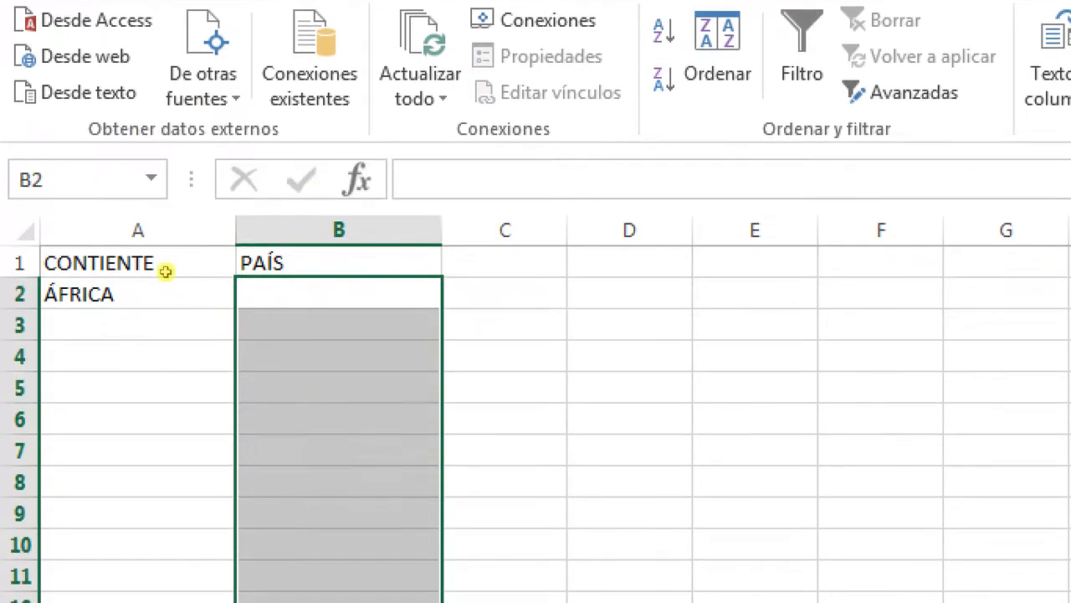
{"action": "scroll", "coordinate": [226, 569], "scroll_direction": "down", "scroll_amount": 4}
{"action": "scroll", "coordinate": [220, 337], "scroll_direction": "up", "scroll_amount": 2}
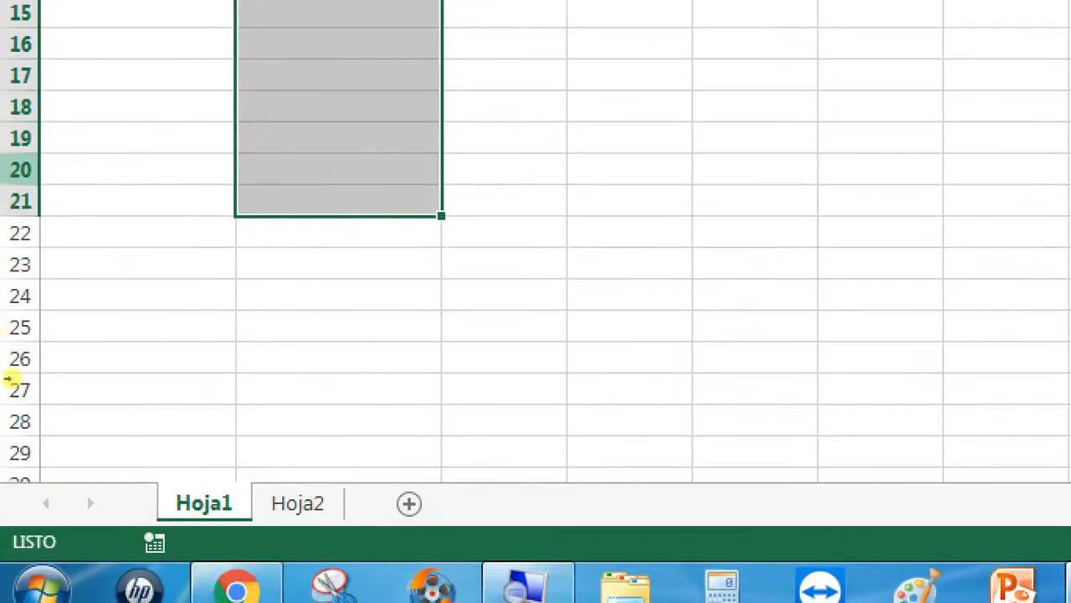
{"action": "key", "text": "shift+Up"}
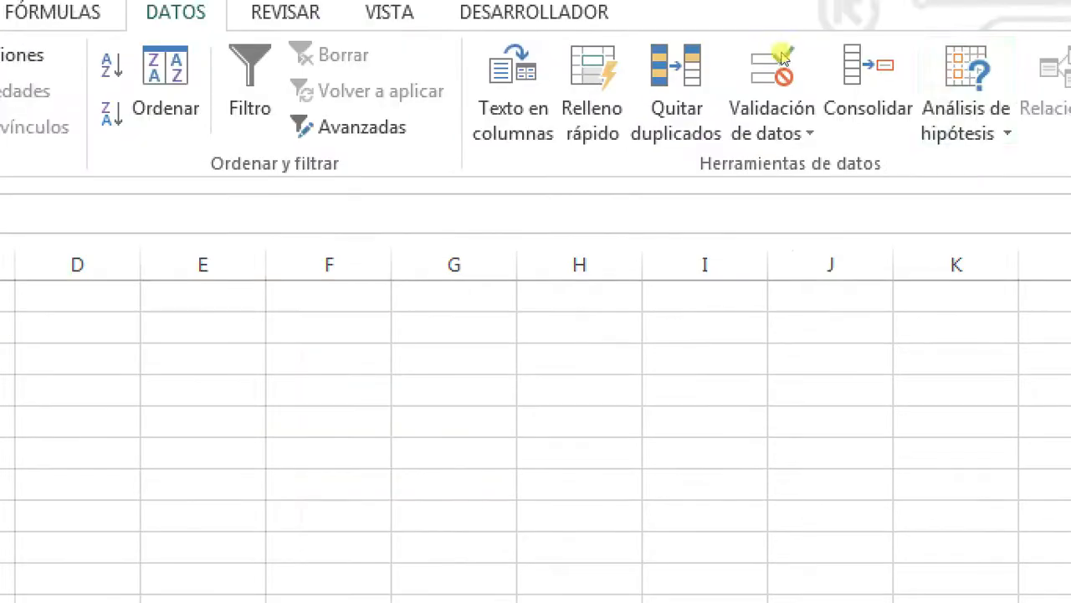
{"action": "left_click", "coordinate": [747, 60]}
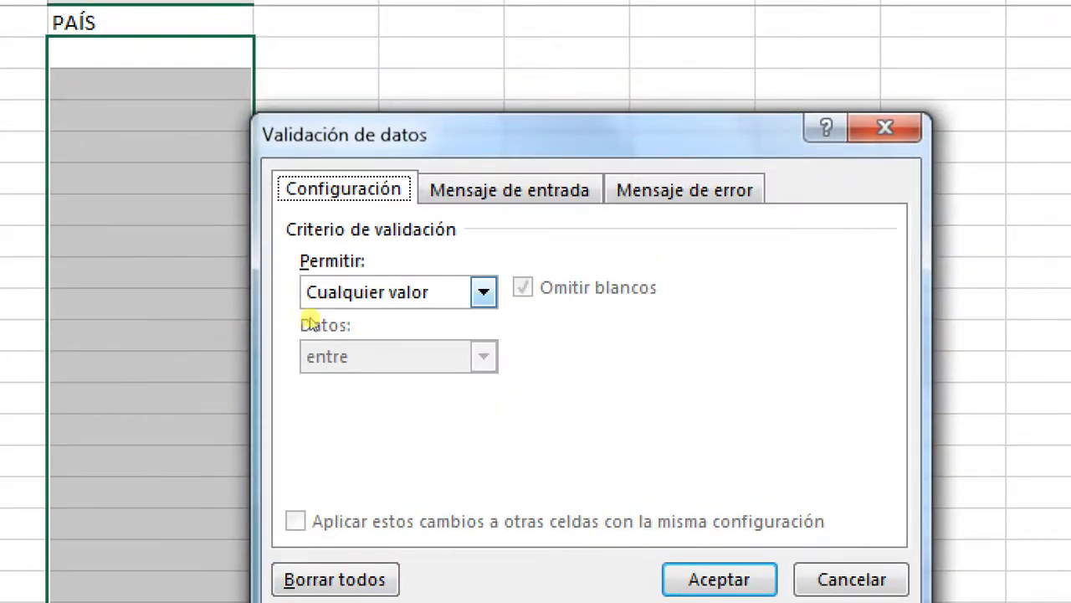
{"action": "left_click", "coordinate": [334, 307]}
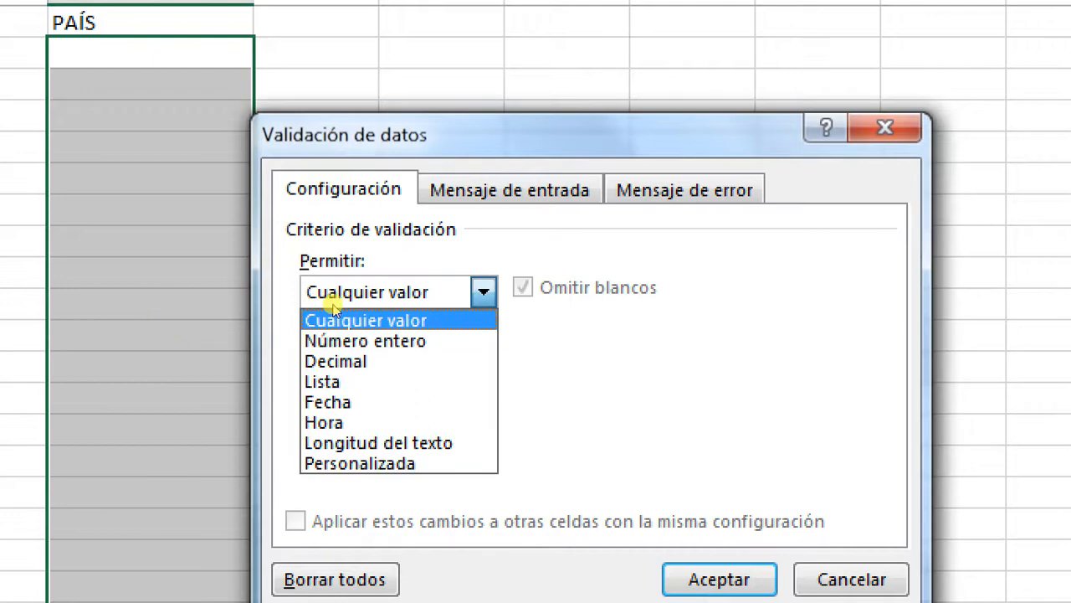
{"action": "left_click", "coordinate": [287, 354]}
{"action": "key", "text": "Tab"}
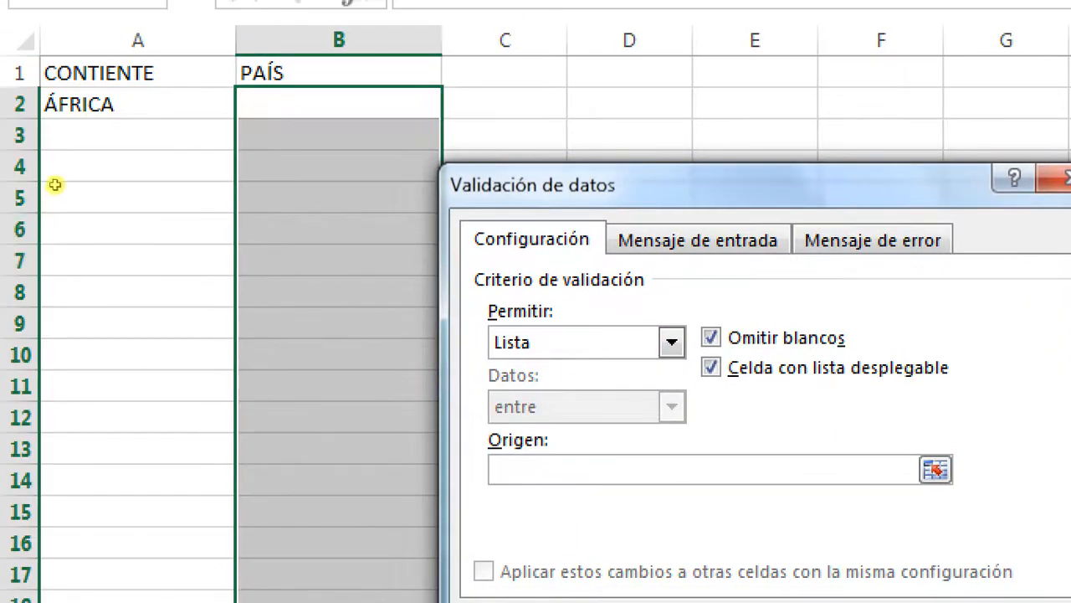
{"action": "key", "text": "Left"}
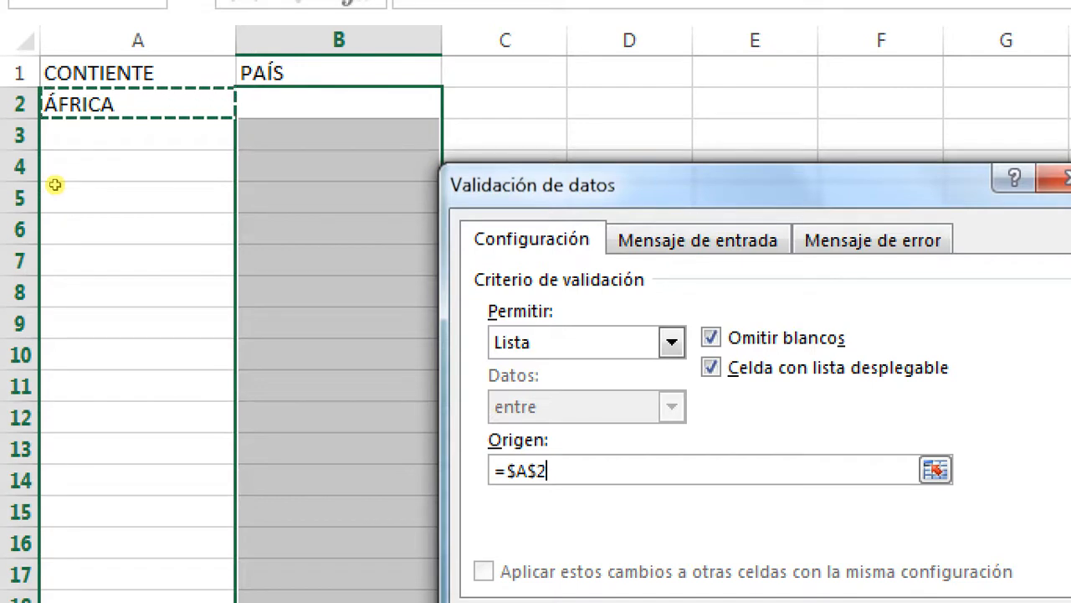
{"action": "key", "text": "F4"}
{"action": "key", "text": "F4"}
{"action": "key", "text": "F4"}
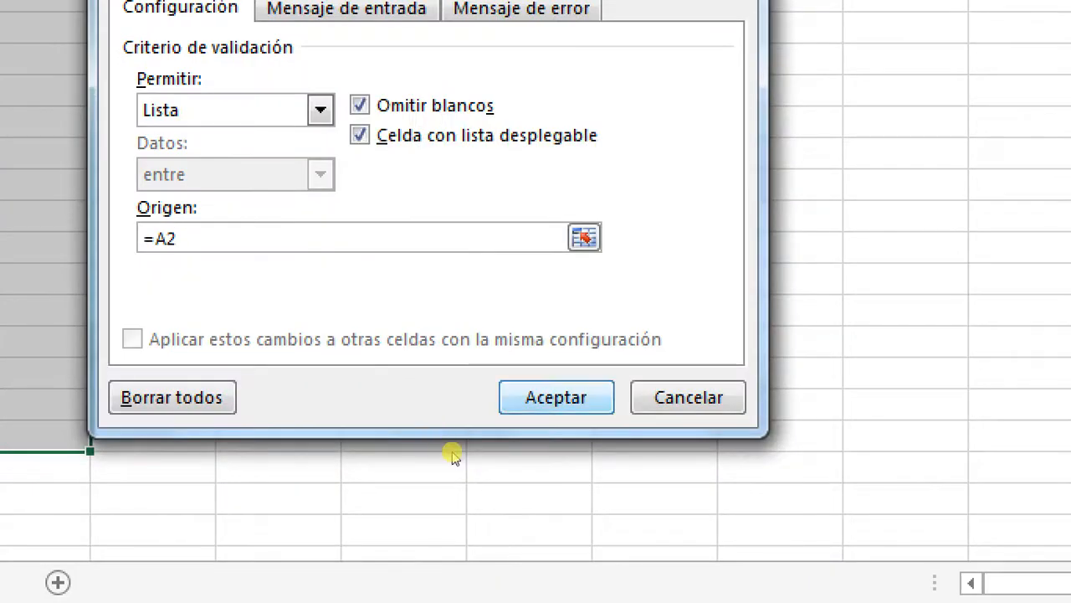
{"action": "left_click", "coordinate": [556, 397]}
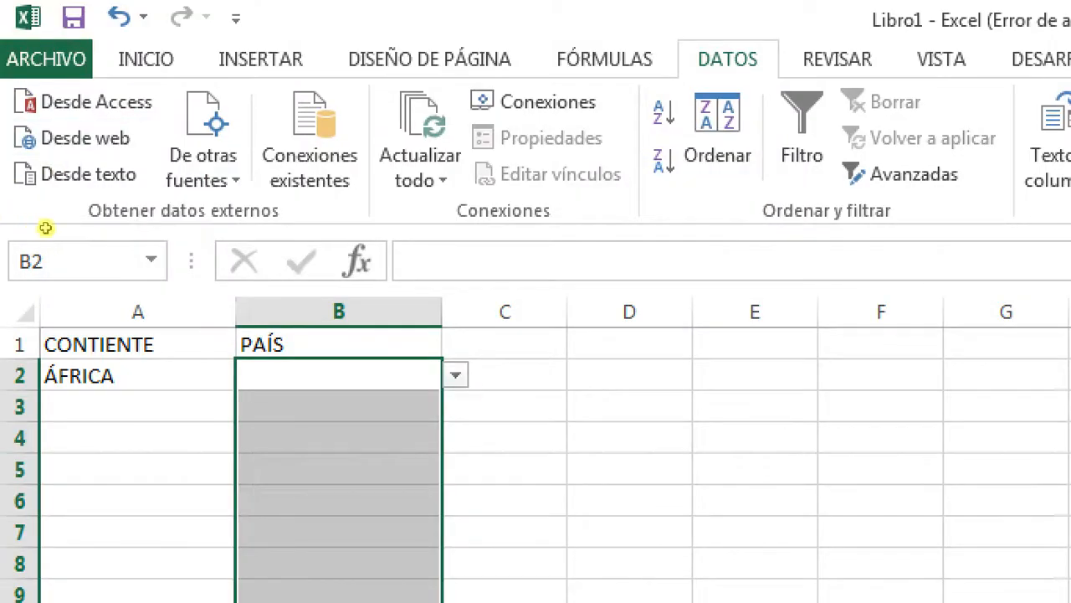
- Check which options the drop-down list in cell B2 offers with ÁFRICA chosen in cell A2
{"action": "key", "text": "Left"}
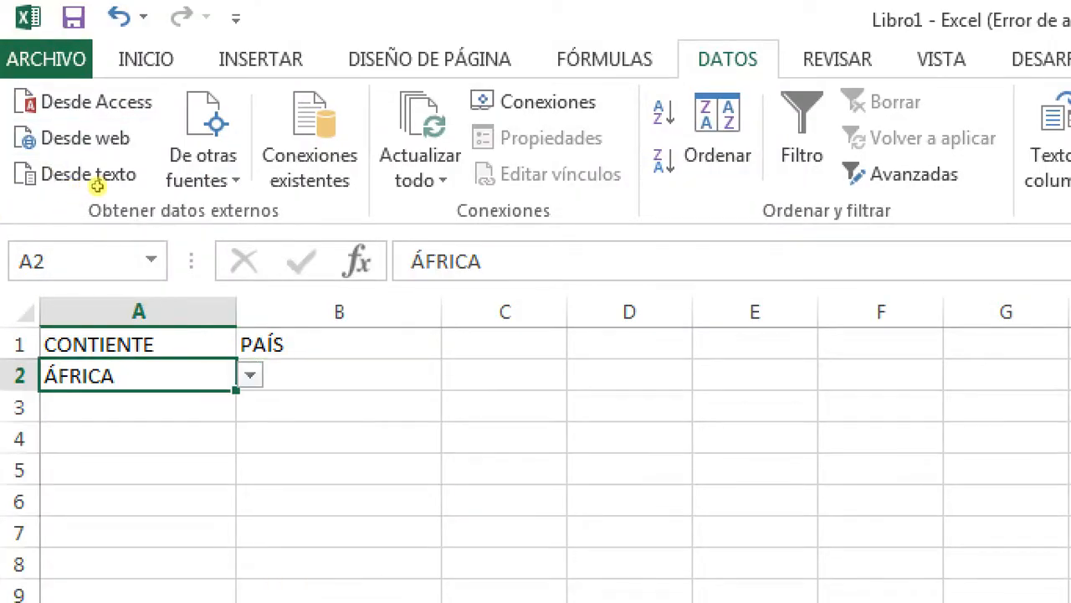
{"action": "key", "text": "alt+Down"}
{"action": "key", "text": "Return"}
{"action": "key", "text": "Right"}
{"action": "key", "text": "alt+Down"}
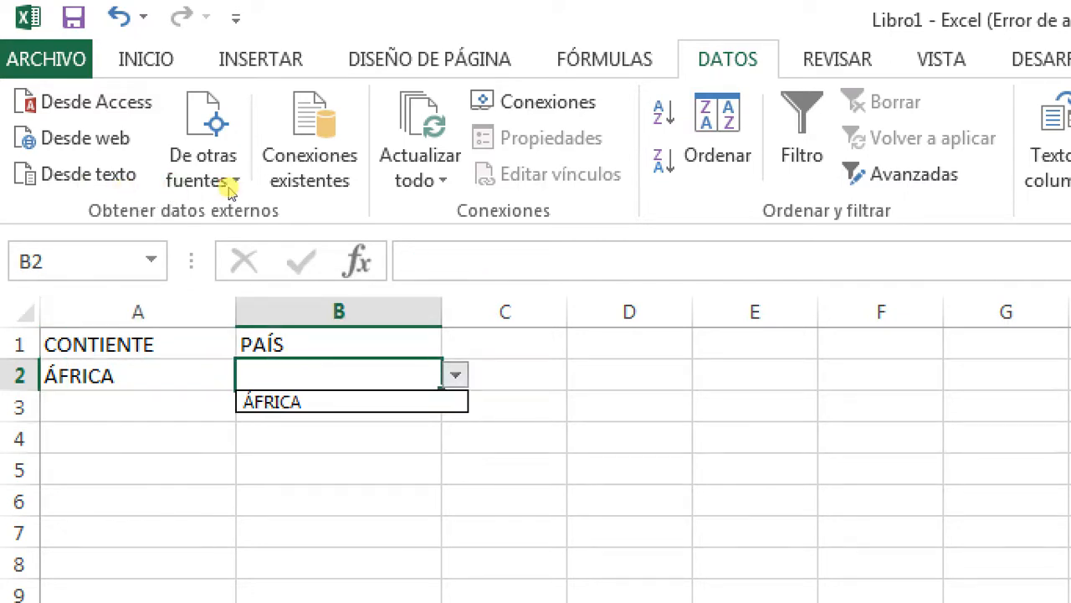
{"action": "key", "text": "Down"}
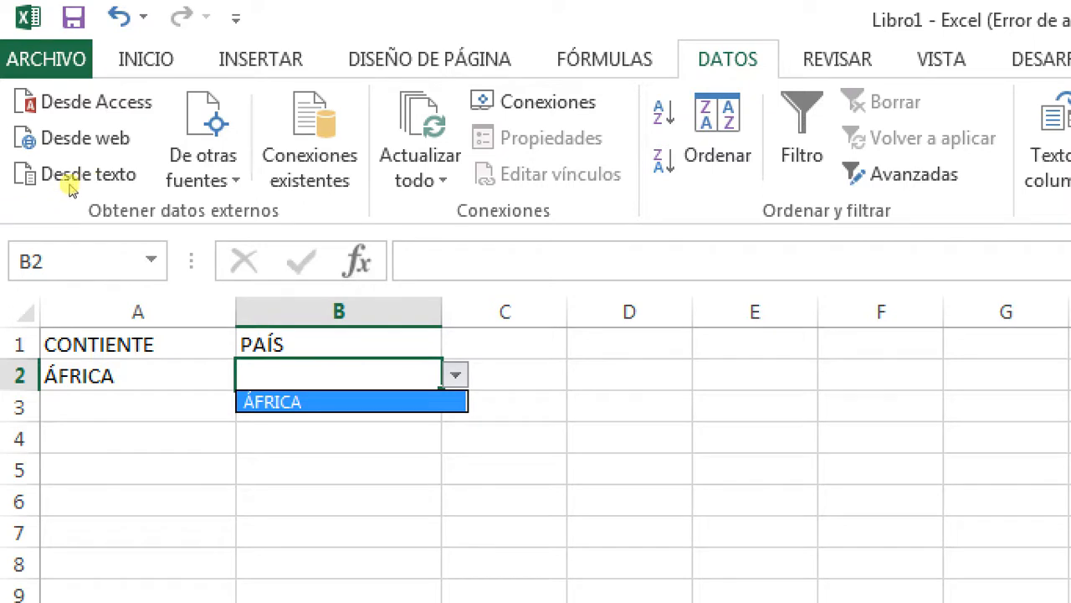
{"action": "key", "text": "Escape"}
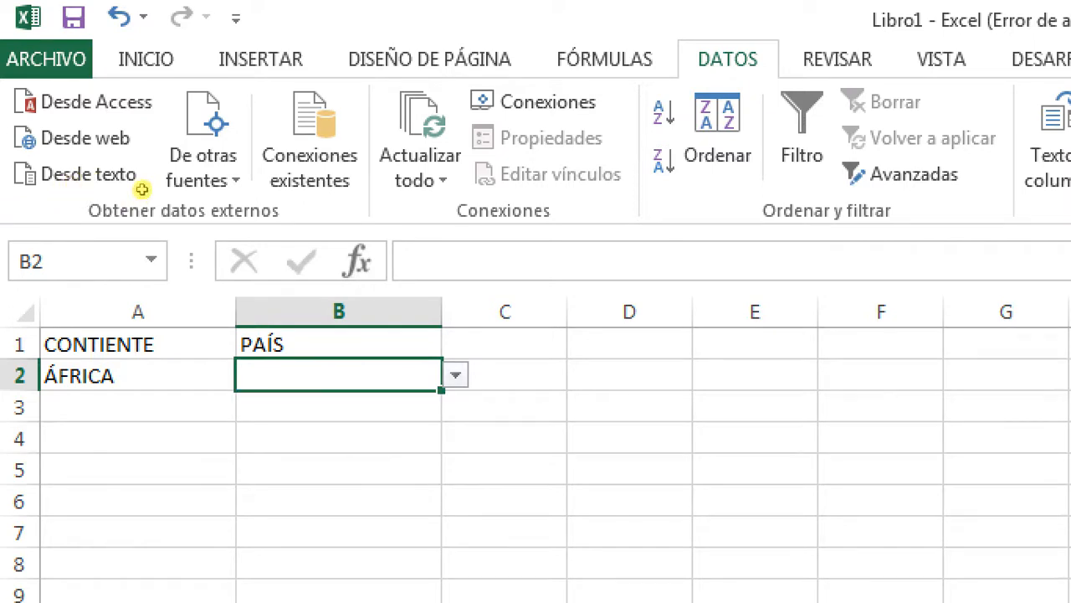
- Change the validation list source for the range B2:B20 to =INDIRECTO(A2)
{"action": "key", "text": "shift+Down"}
{"action": "key", "text": "shift+Down"}
{"action": "key", "text": "shift+Down"}
{"action": "key", "text": "shift+Down"}
{"action": "key", "text": "shift+Down"}
{"action": "key", "text": "shift+Down"}
{"action": "key", "text": "shift+Down"}
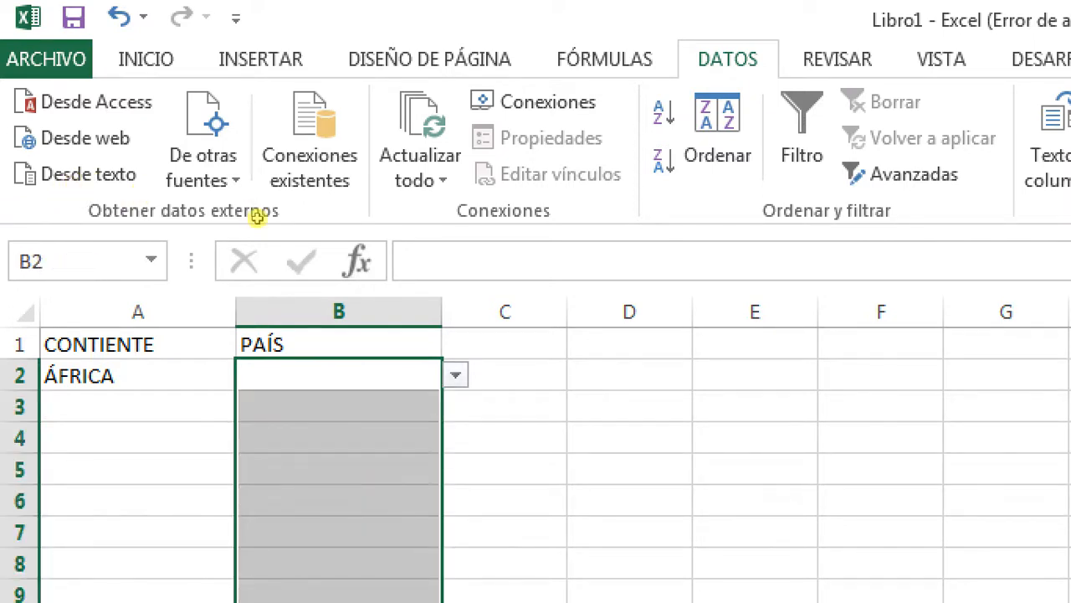
{"action": "scroll", "coordinate": [251, 418], "scroll_direction": "down", "scroll_amount": 3}
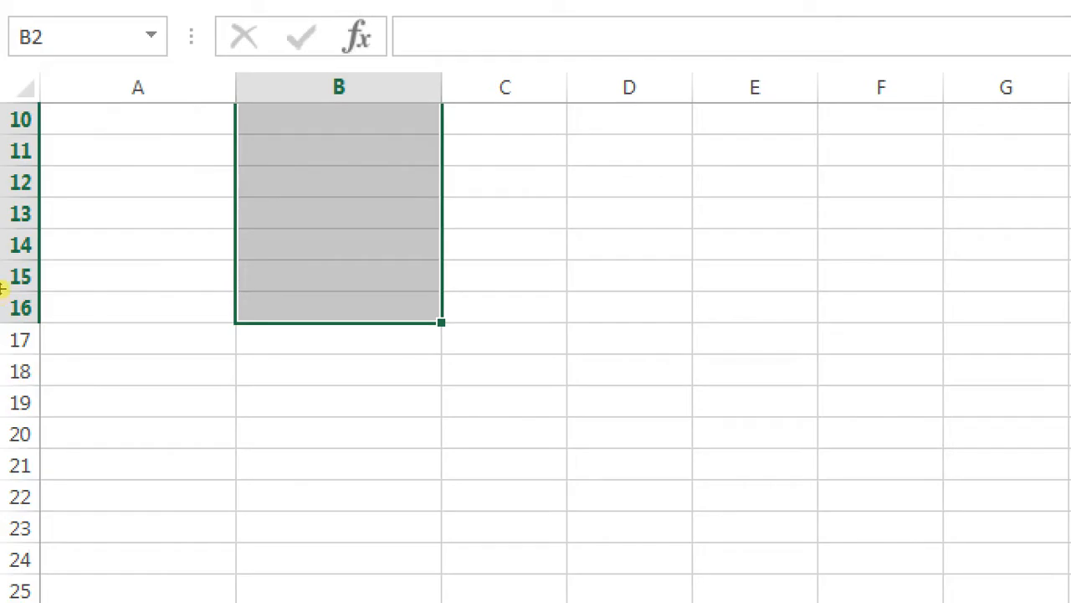
{"action": "key", "text": "shift+Down"}
{"action": "key", "text": "shift+Down"}
{"action": "key", "text": "shift+Down"}
{"action": "key", "text": "shift+Down"}
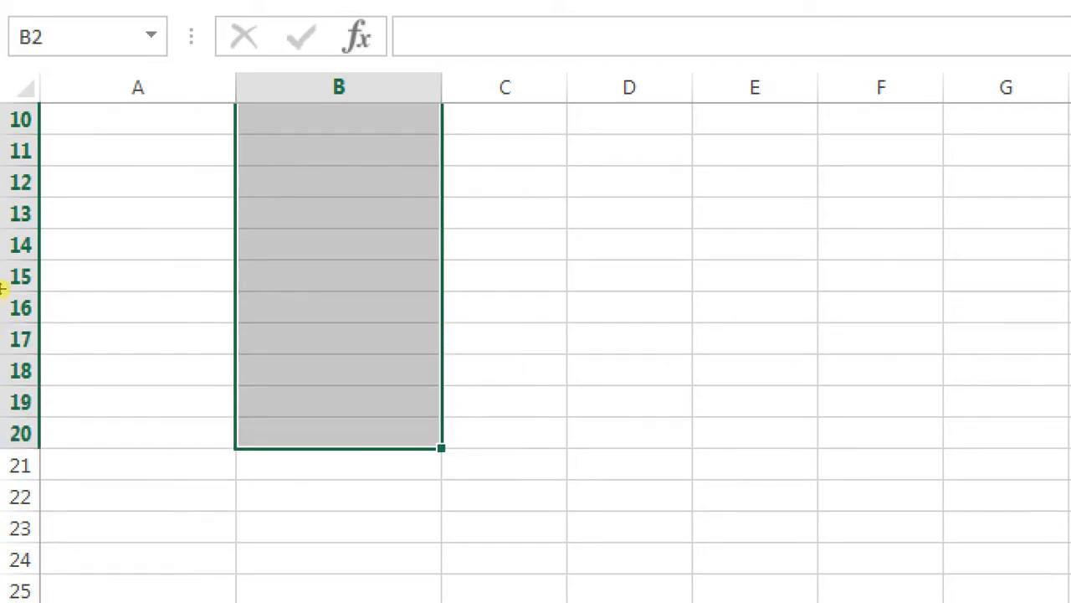
{"action": "scroll", "coordinate": [34, 285], "scroll_direction": "up", "scroll_amount": 3}
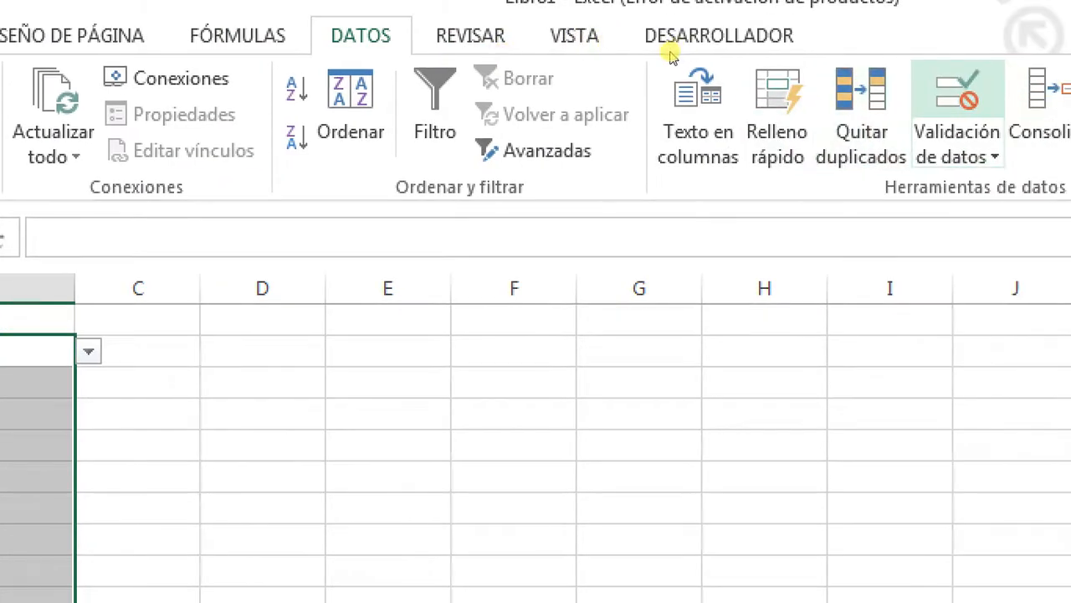
{"action": "left_click", "coordinate": [956, 92]}
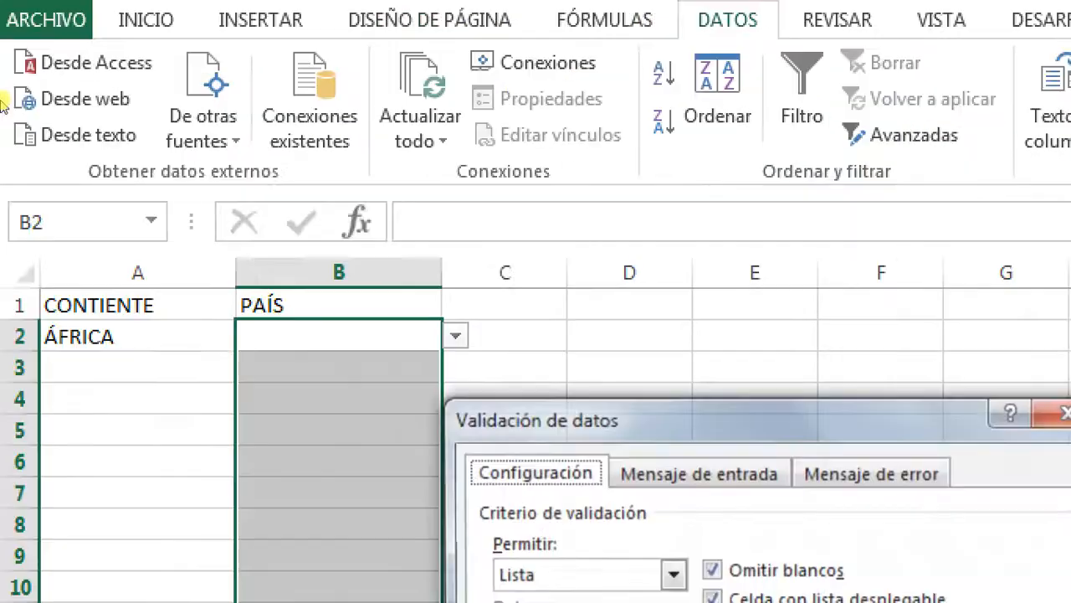
{"action": "left_click", "coordinate": [282, 367]}
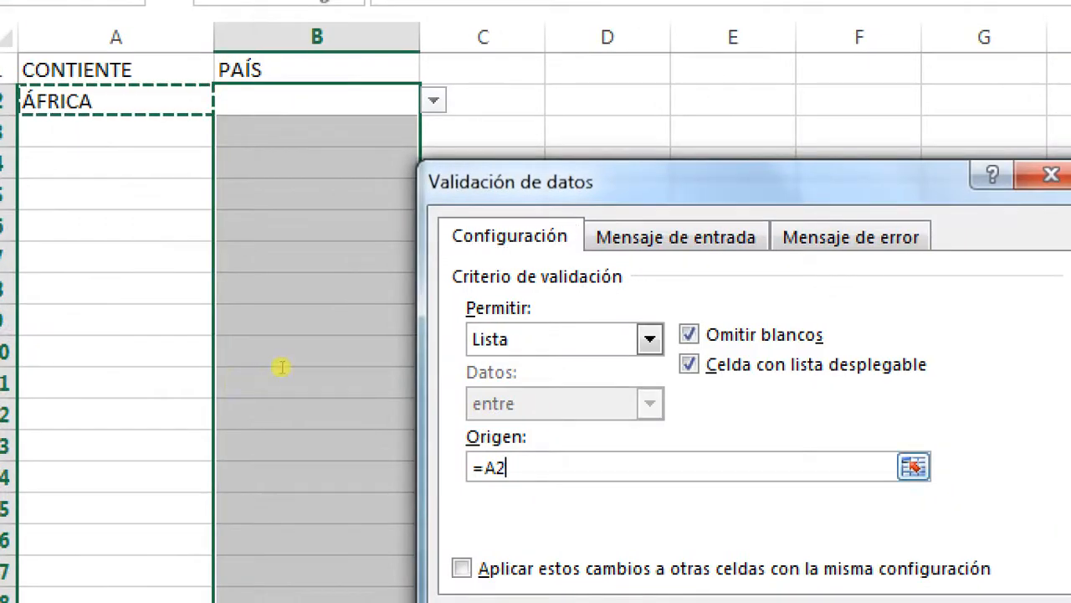
{"action": "key", "text": "BackSpace"}
{"action": "key", "text": "BackSpace"}
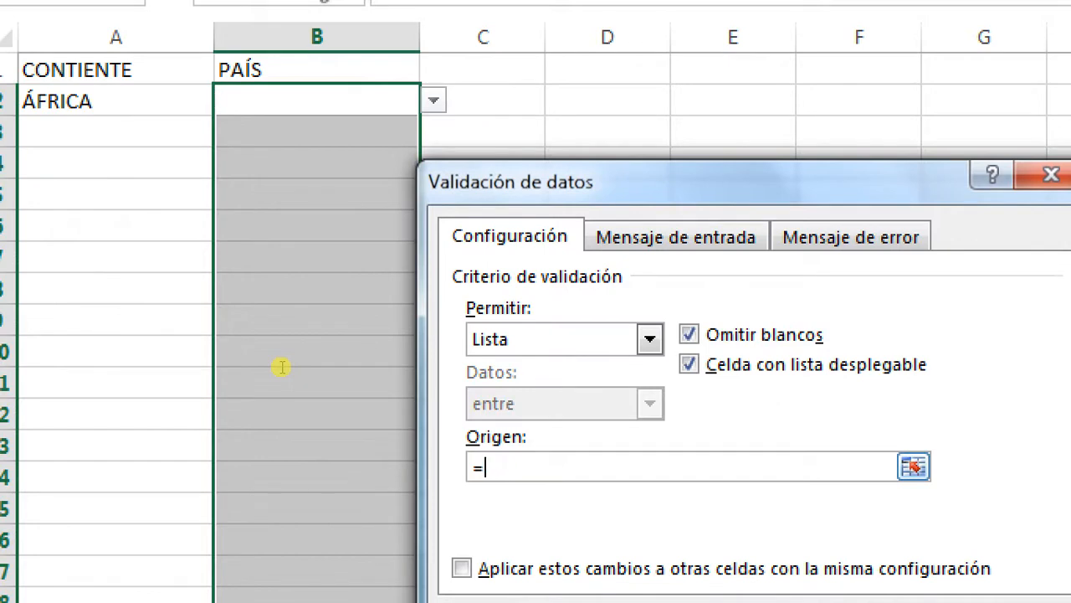
{"action": "type", "text": "INDIRECTO"}
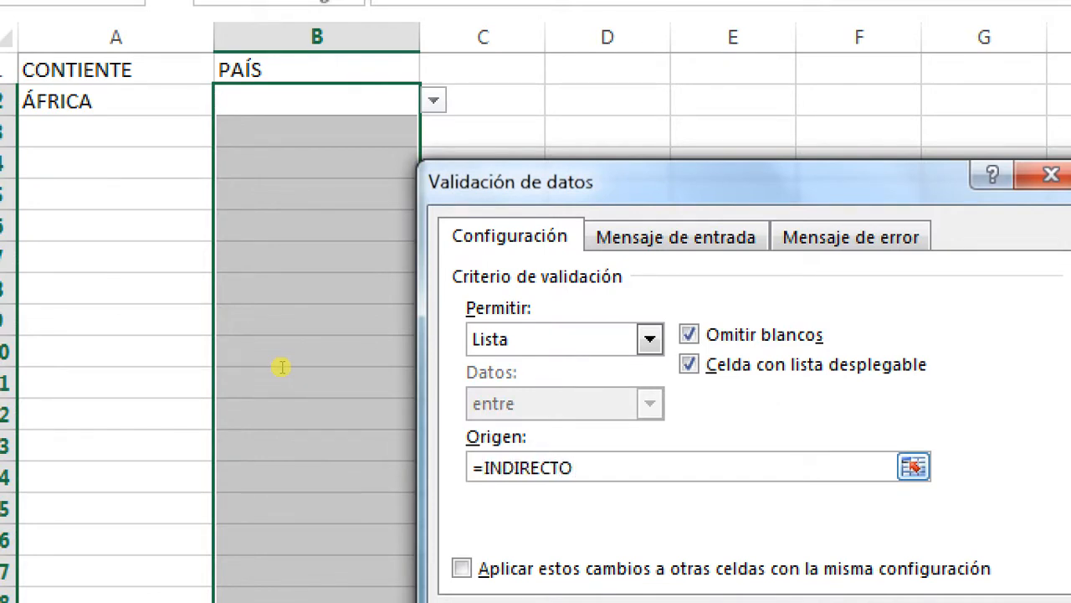
{"action": "type", "text": "($A$2"}
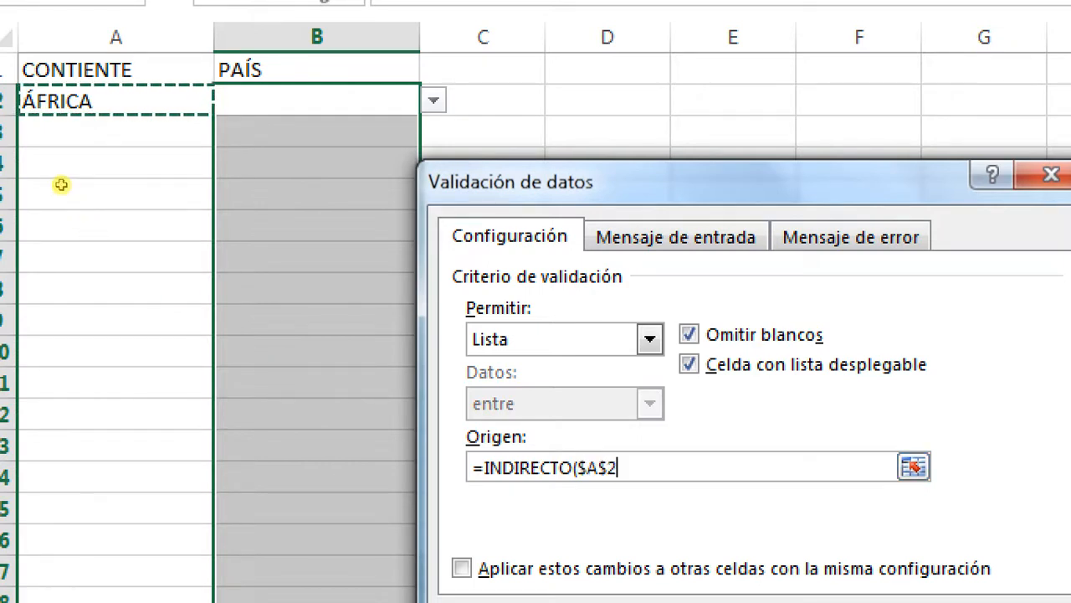
{"action": "key", "text": "F4"}
{"action": "key", "text": "F4"}
{"action": "key", "text": "F4"}
{"action": "type", "text": ")"}
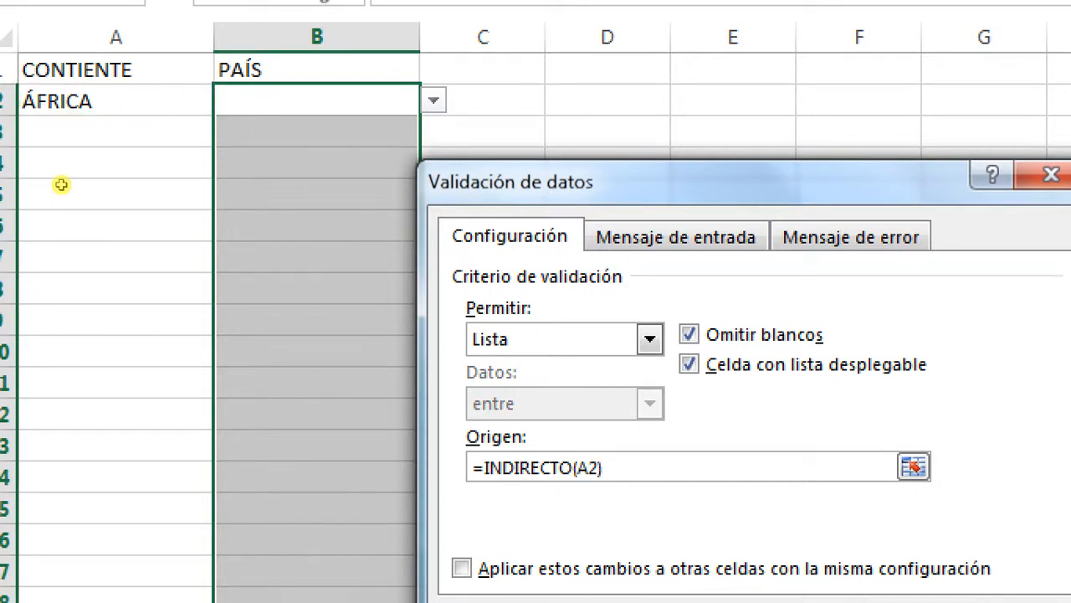
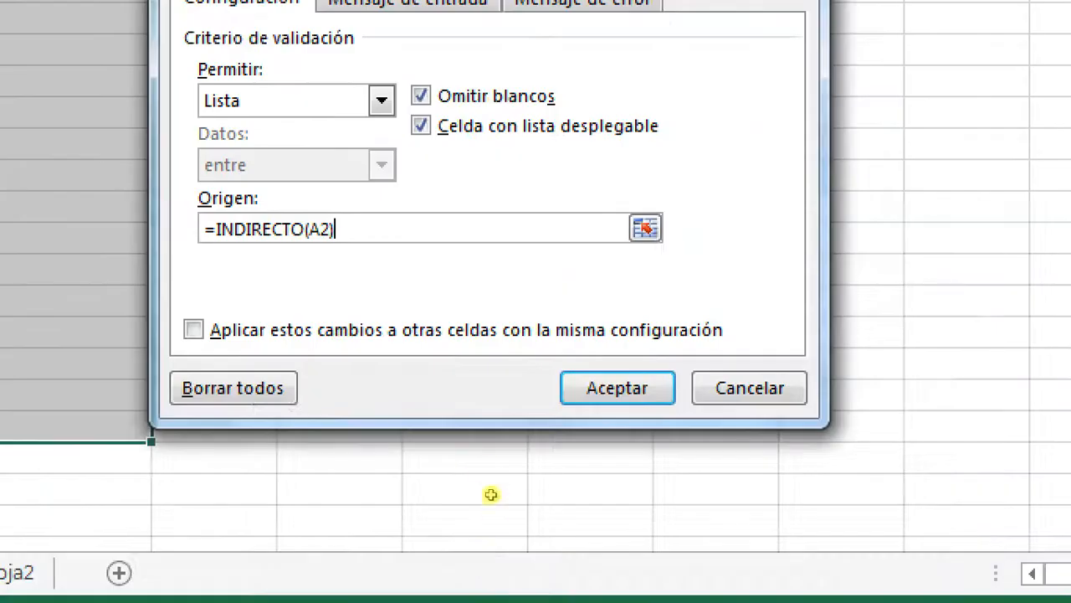
{"action": "key", "text": "Return"}
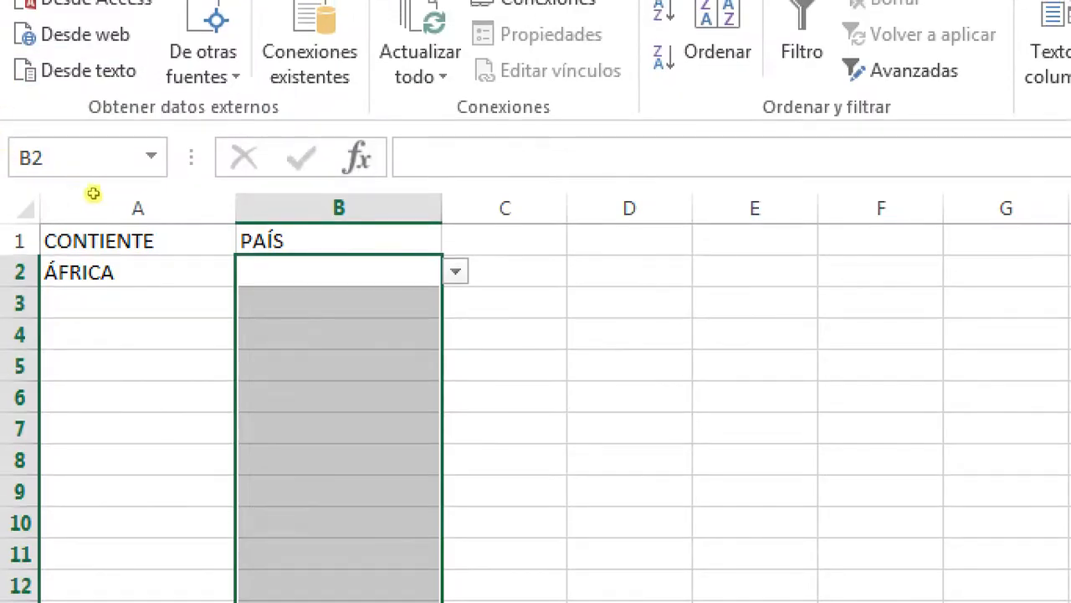
- Choose ARGELIA from the country drop-down list in cell B2
{"action": "left_click", "coordinate": [298, 267]}
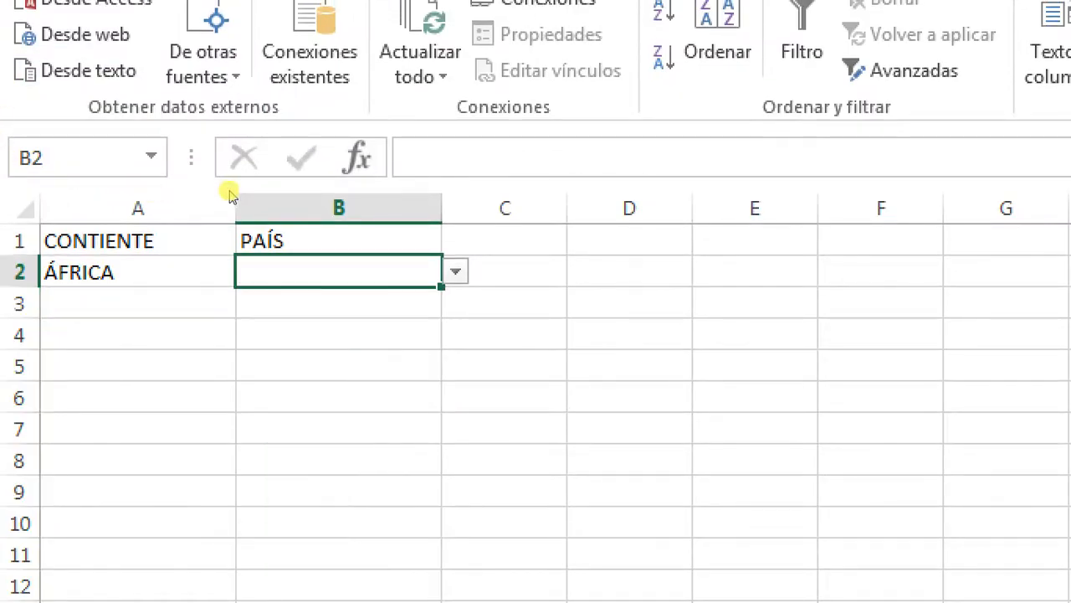
{"action": "left_click", "coordinate": [455, 271]}
{"action": "left_click", "coordinate": [340, 319]}
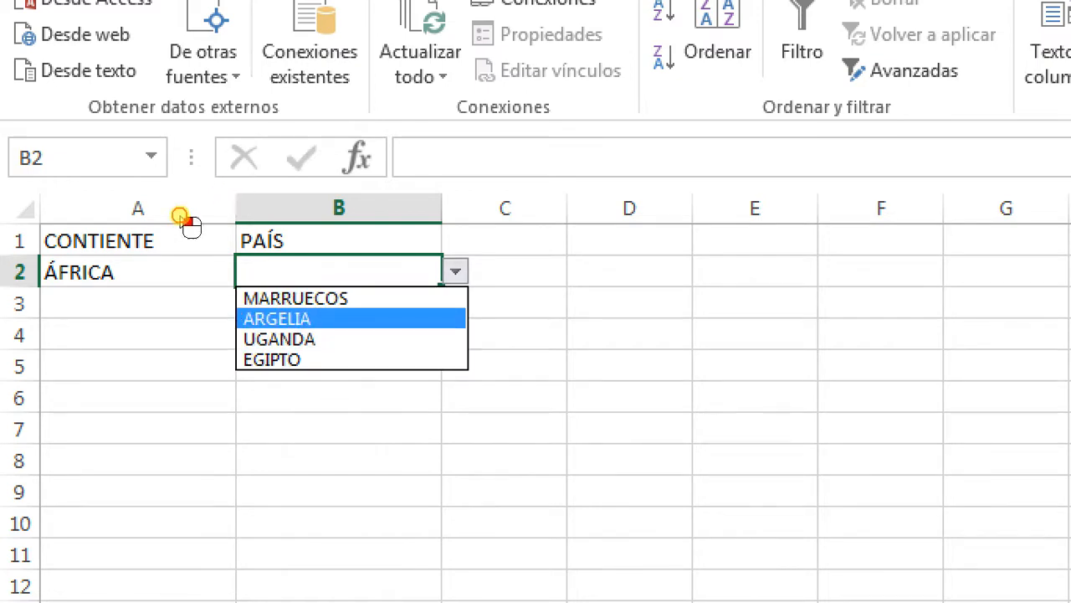
- Choose EUROPA from the continent list in cell A3 and ITALIA from the country list in cell B3
{"action": "left_click", "coordinate": [93, 301]}
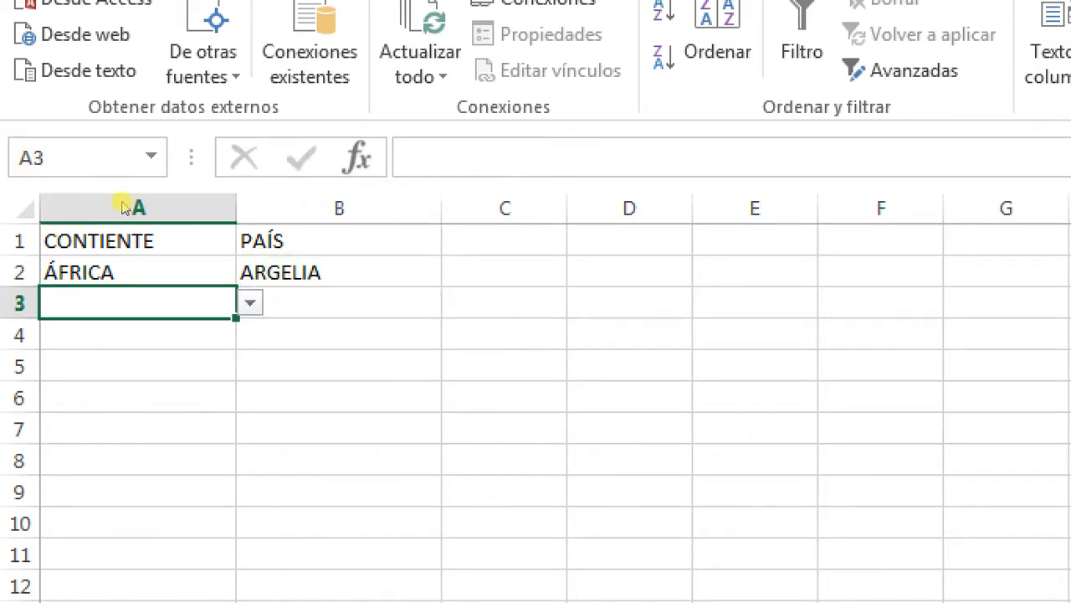
{"action": "left_click", "coordinate": [250, 303]}
{"action": "left_click", "coordinate": [159, 329]}
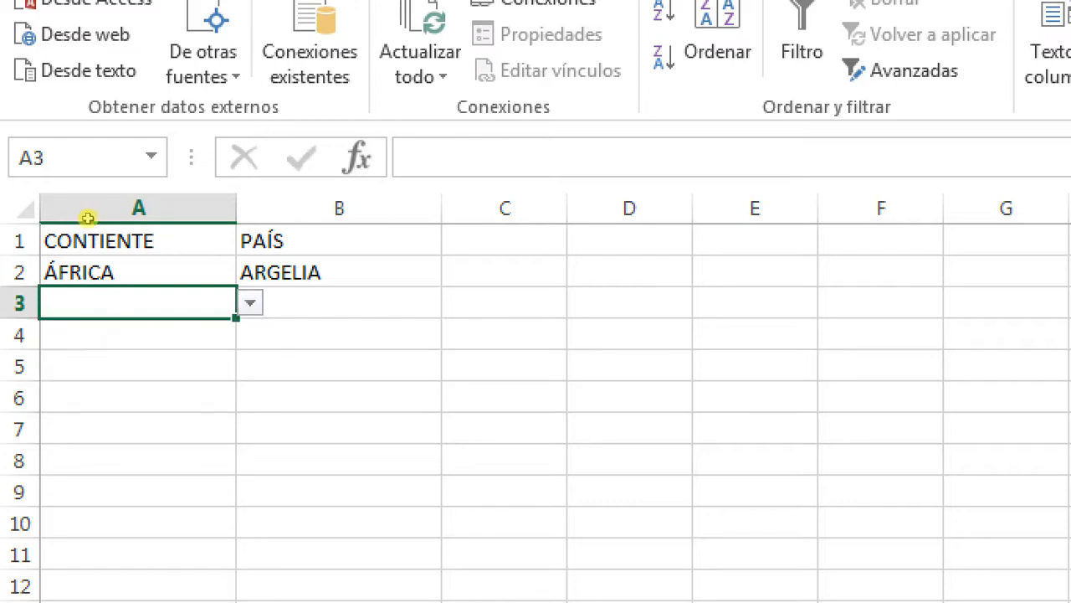
{"action": "left_click", "coordinate": [314, 302]}
{"action": "left_click", "coordinate": [456, 303]}
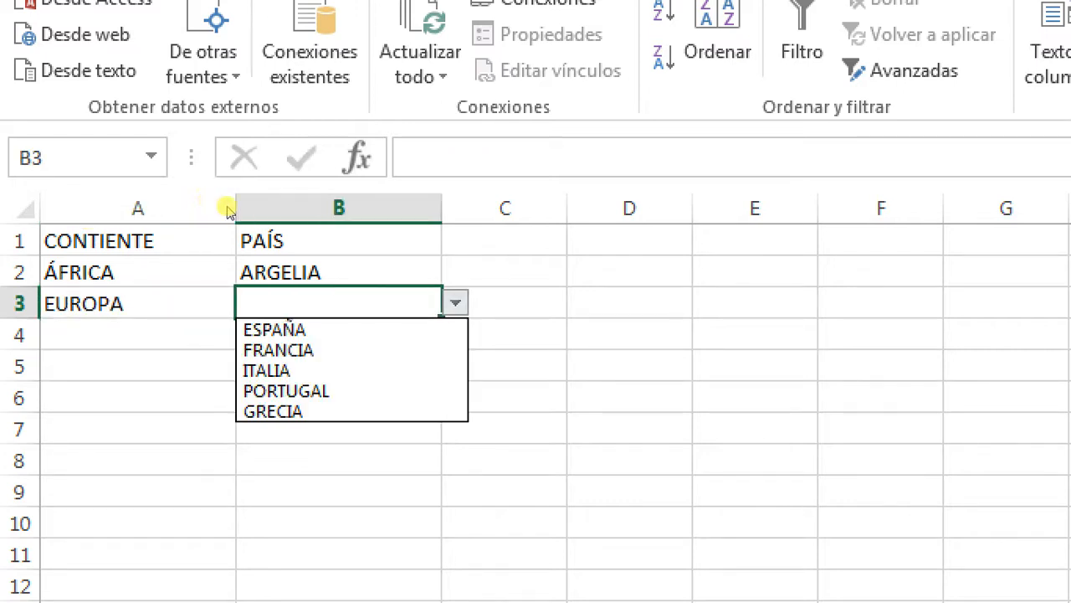
{"action": "left_click", "coordinate": [266, 370]}
- Choose AMÉRICA from the continent drop-down list in cell A4
{"action": "left_click", "coordinate": [168, 334]}
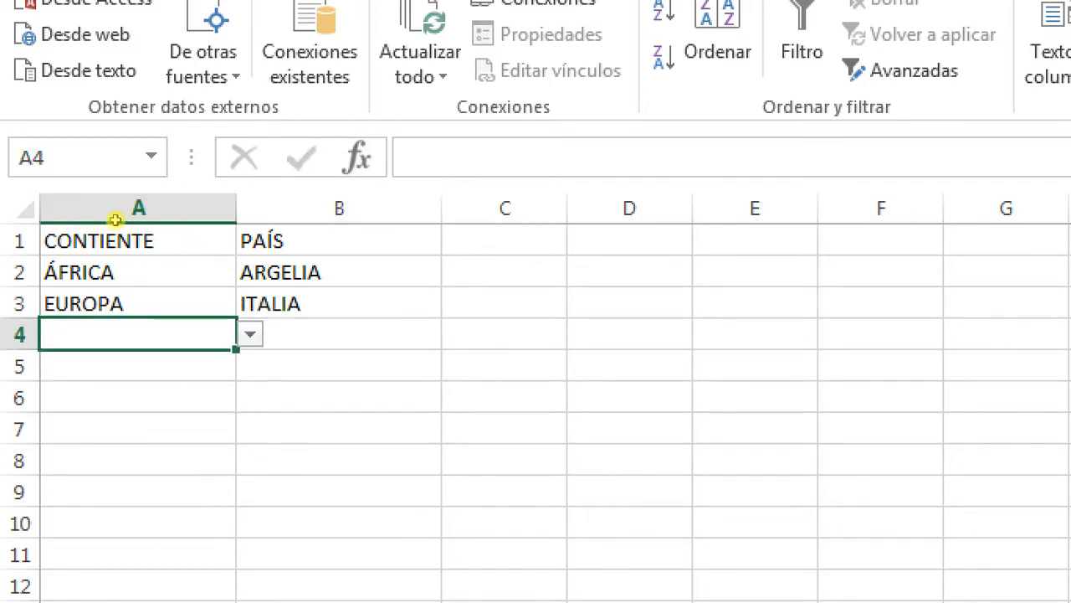
{"action": "left_click", "coordinate": [250, 334]}
{"action": "left_click", "coordinate": [76, 380]}
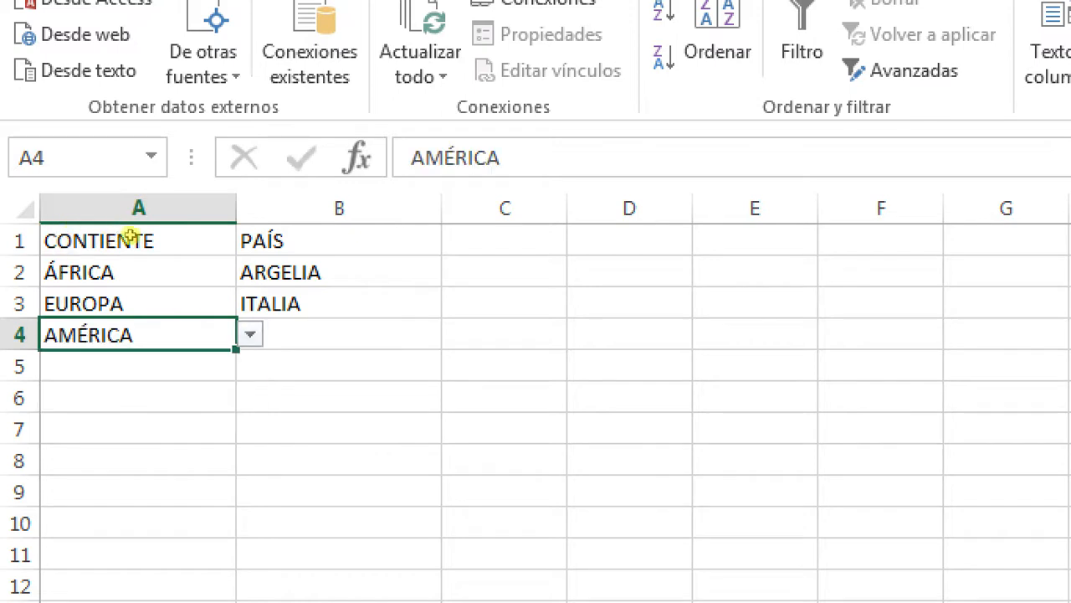
- Choose CANADÁ from the country drop-down list in cell B4
{"action": "left_click", "coordinate": [345, 334]}
{"action": "left_click", "coordinate": [455, 334]}
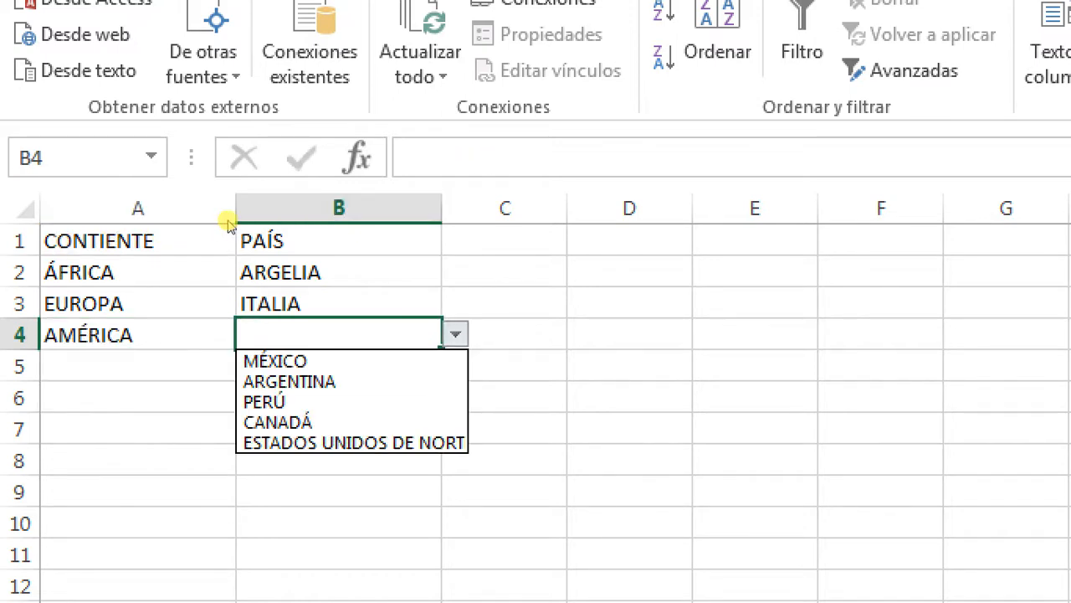
{"action": "left_click", "coordinate": [277, 421]}
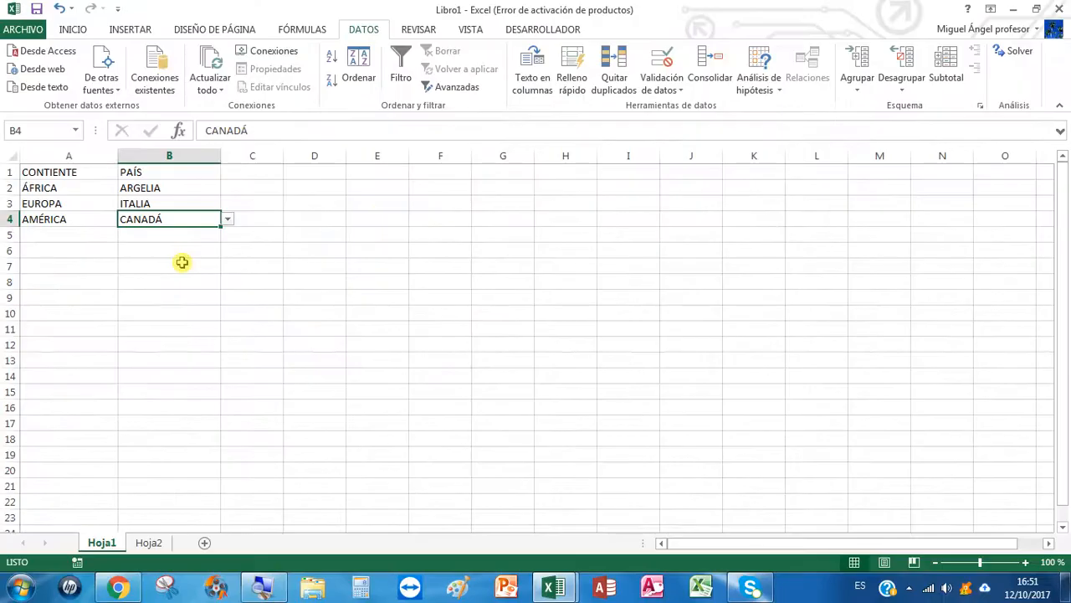
- On Hoja2, insert a cell above CANADÁ in the AMÉRICA column, shifting the cells down, and enter COLOMBIA in it
{"action": "left_click", "coordinate": [149, 543]}
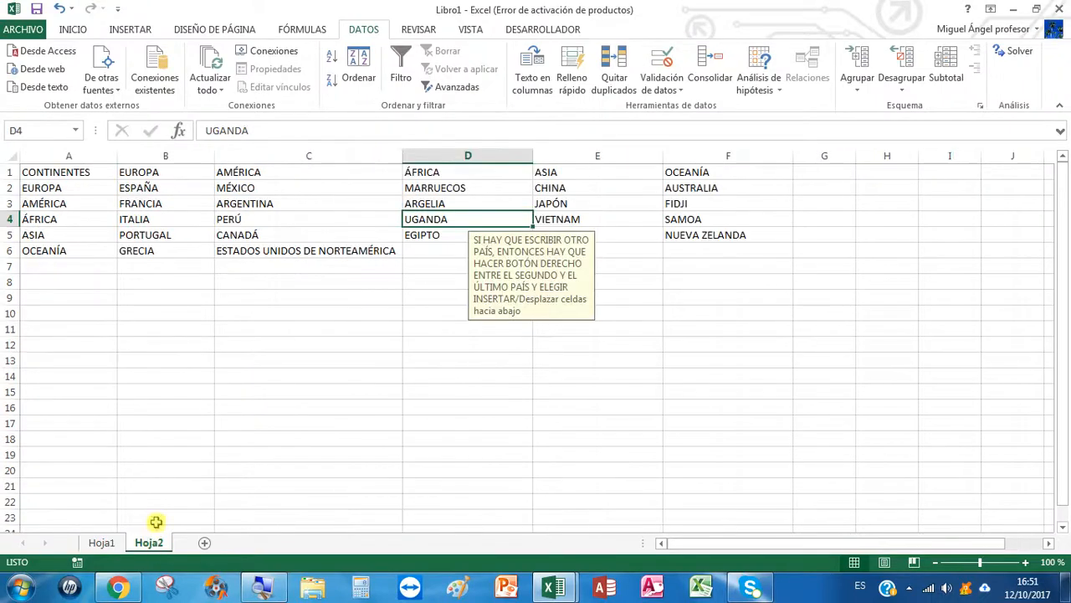
{"action": "left_click", "coordinate": [234, 190]}
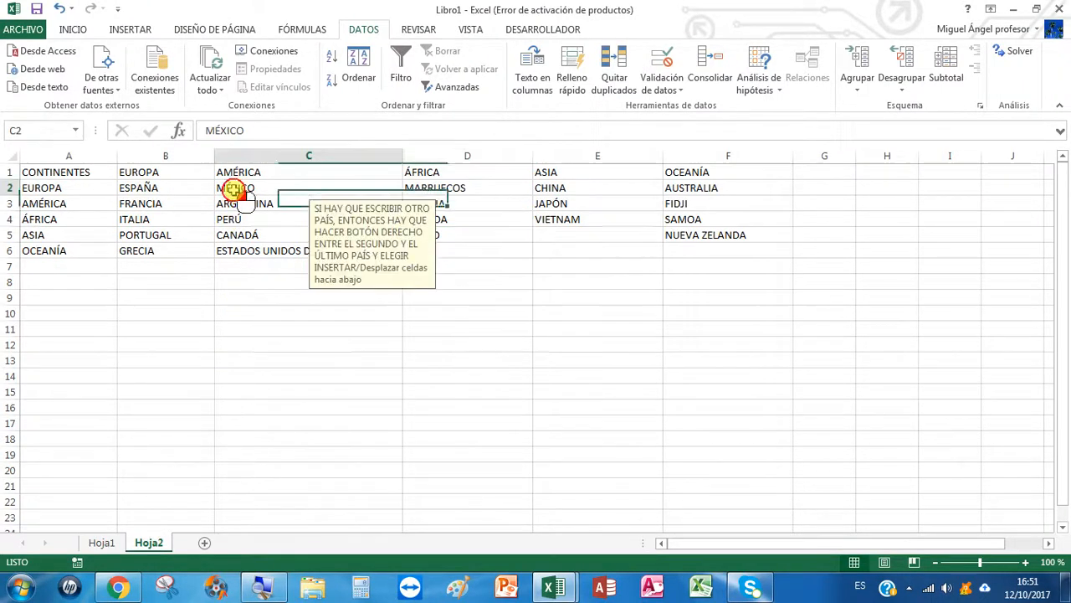
{"action": "left_click", "coordinate": [230, 250]}
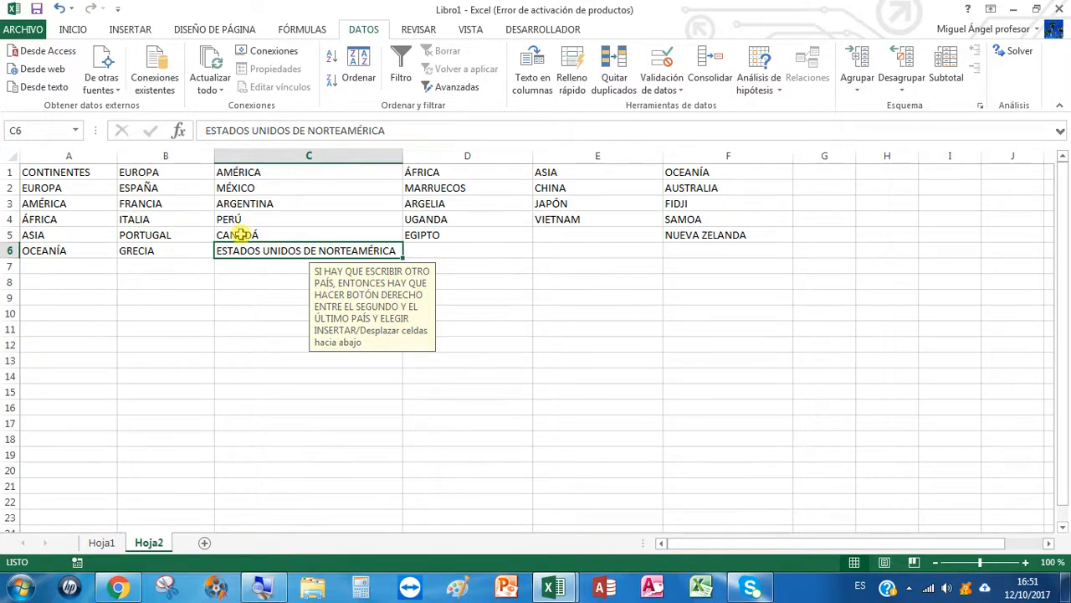
{"action": "right_click", "coordinate": [241, 234]}
{"action": "left_click", "coordinate": [273, 345]}
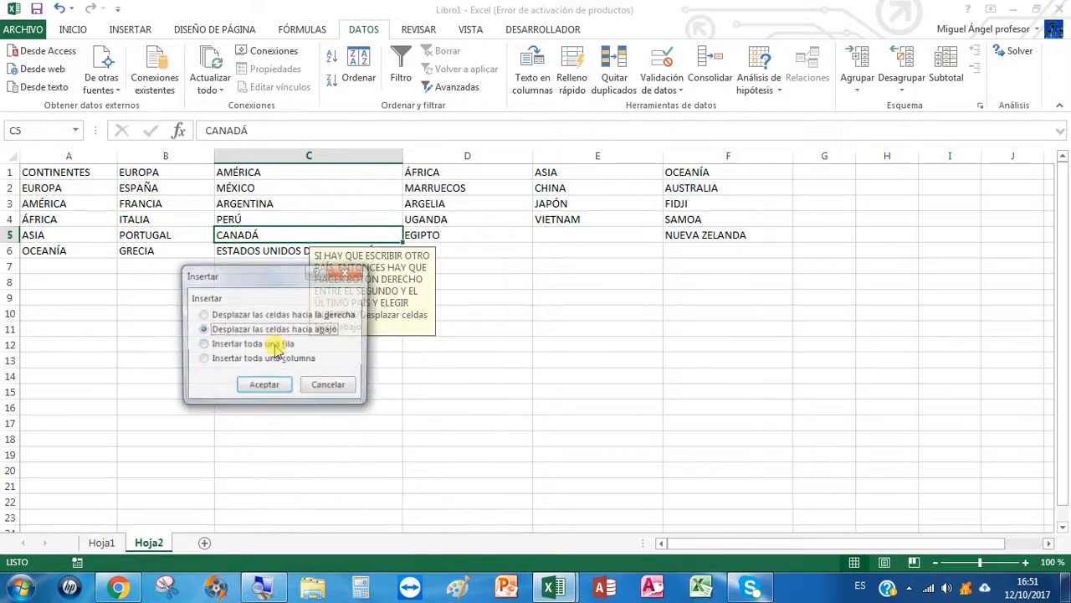
{"action": "left_click", "coordinate": [259, 384]}
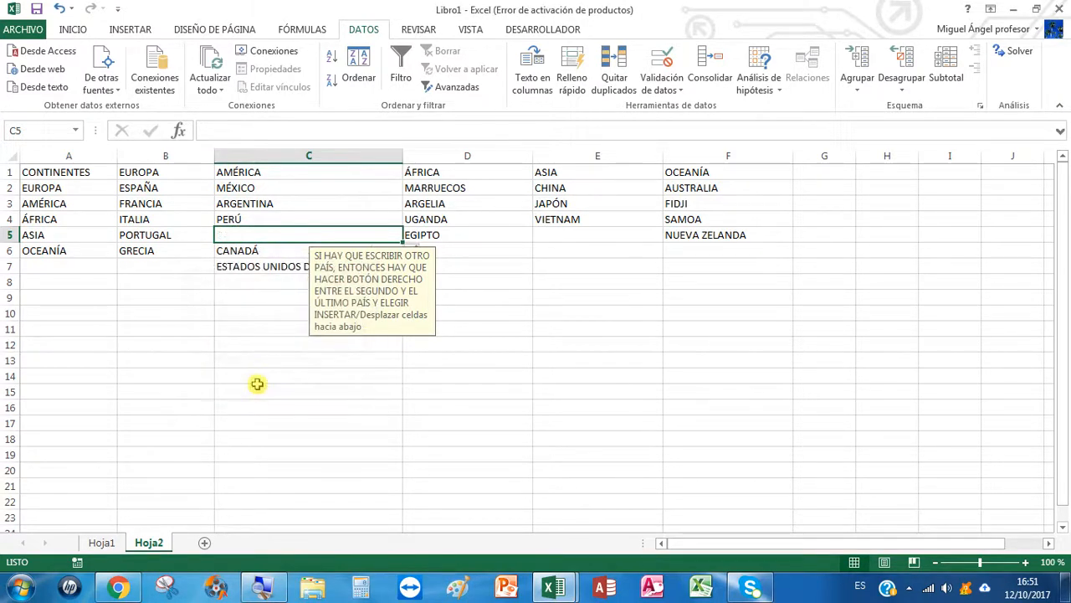
{"action": "type", "text": "COLOMBIA"}
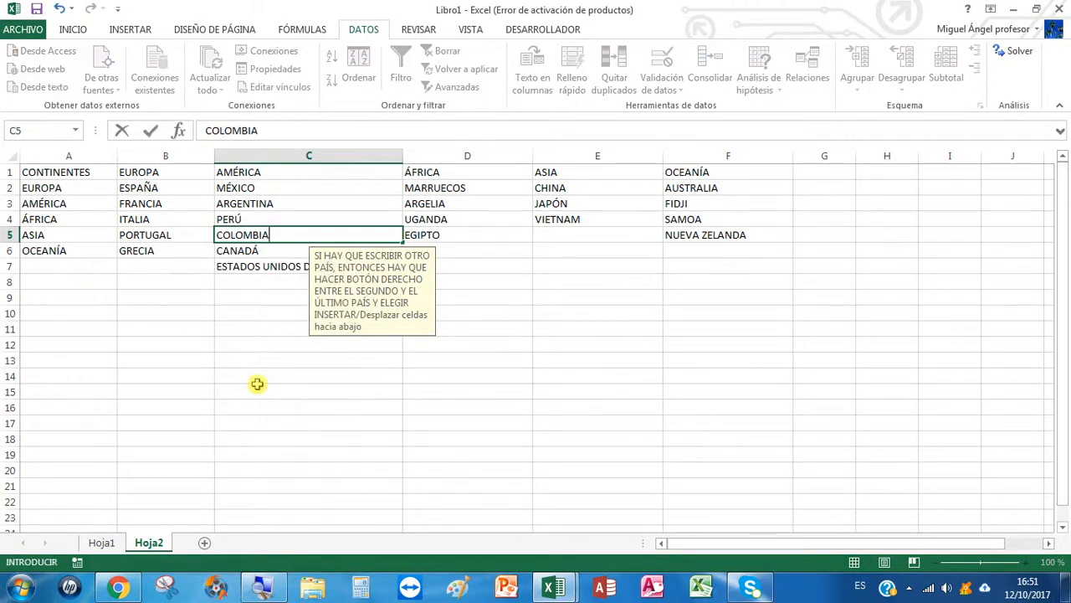
{"action": "key", "text": "Return"}
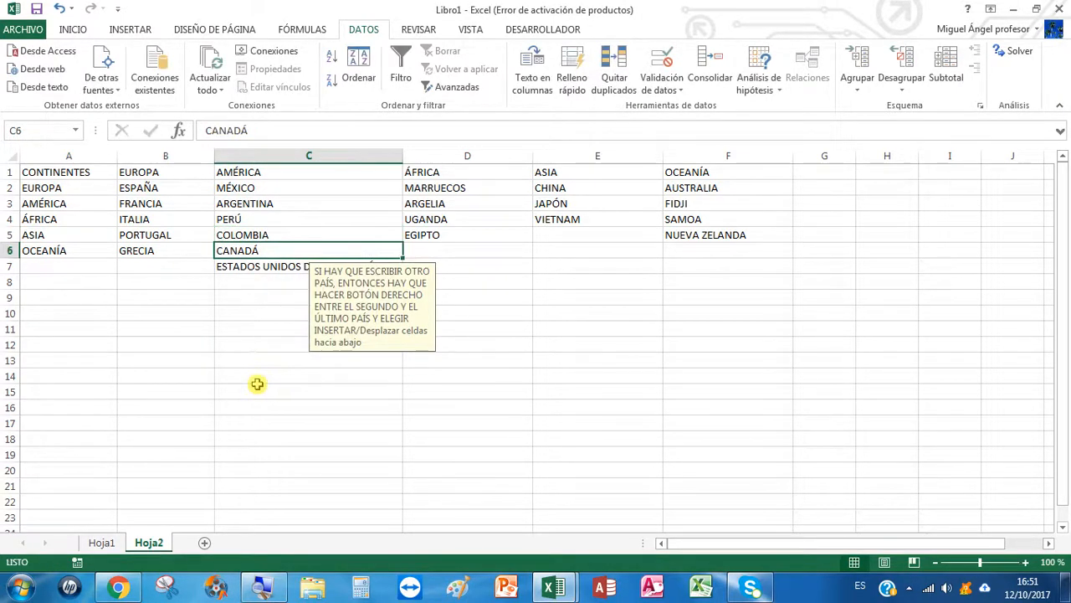
- On Hoja1, choose COLOMBIA from the country drop-down list in cell B4
{"action": "left_click", "coordinate": [105, 546]}
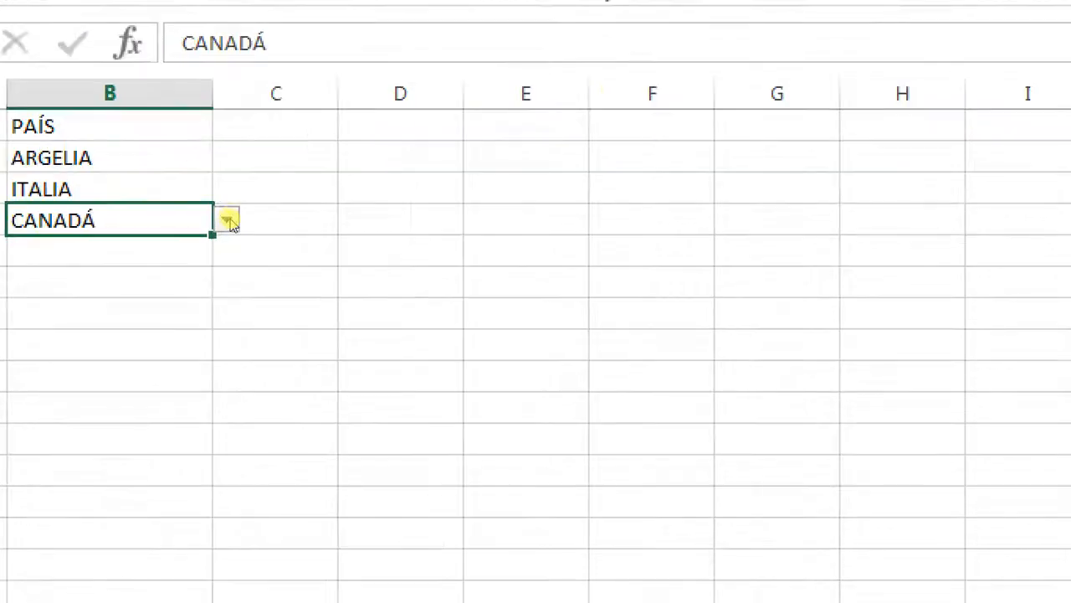
{"action": "left_click", "coordinate": [229, 220]}
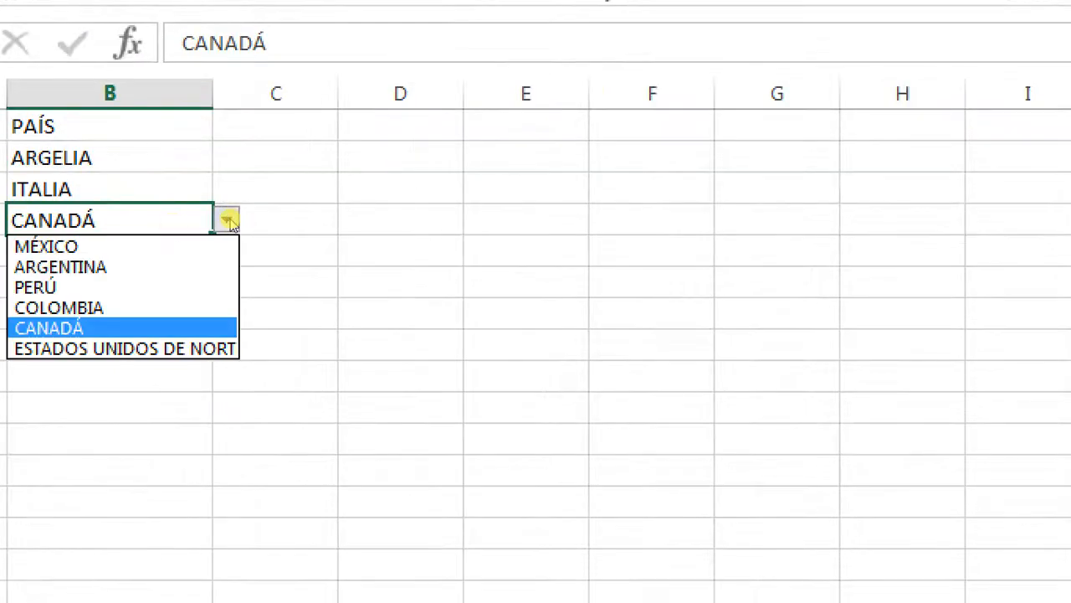
{"action": "key", "text": "Up"}
{"action": "key", "text": "Return"}
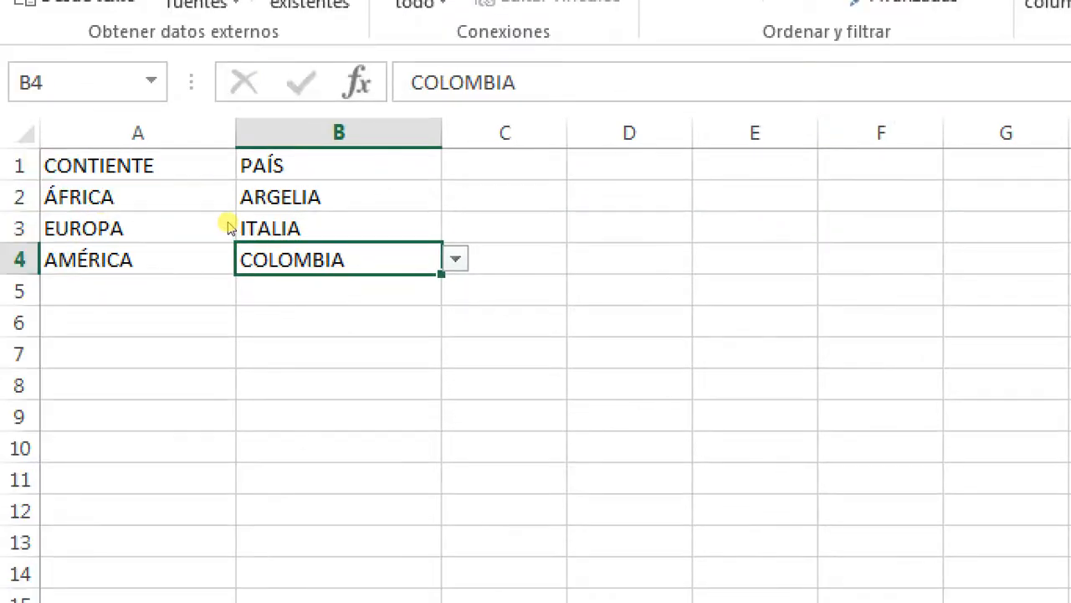
- Look through the order of the countries offered in cell B4's drop-down list
{"action": "key", "text": "alt+Down"}
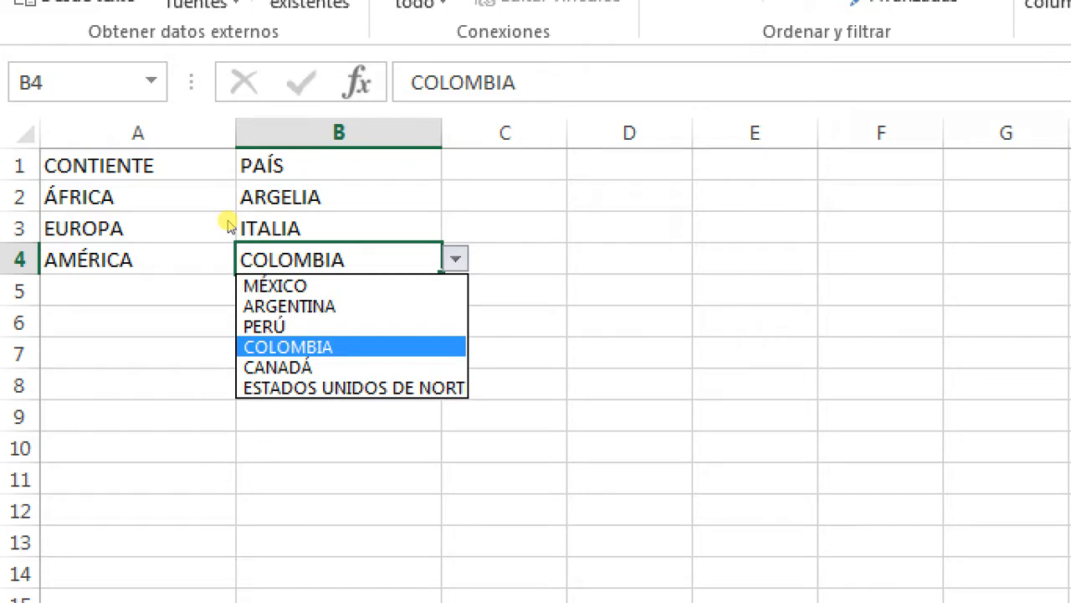
{"action": "key", "text": "Up"}
{"action": "key", "text": "Up"}
{"action": "key", "text": "Up"}
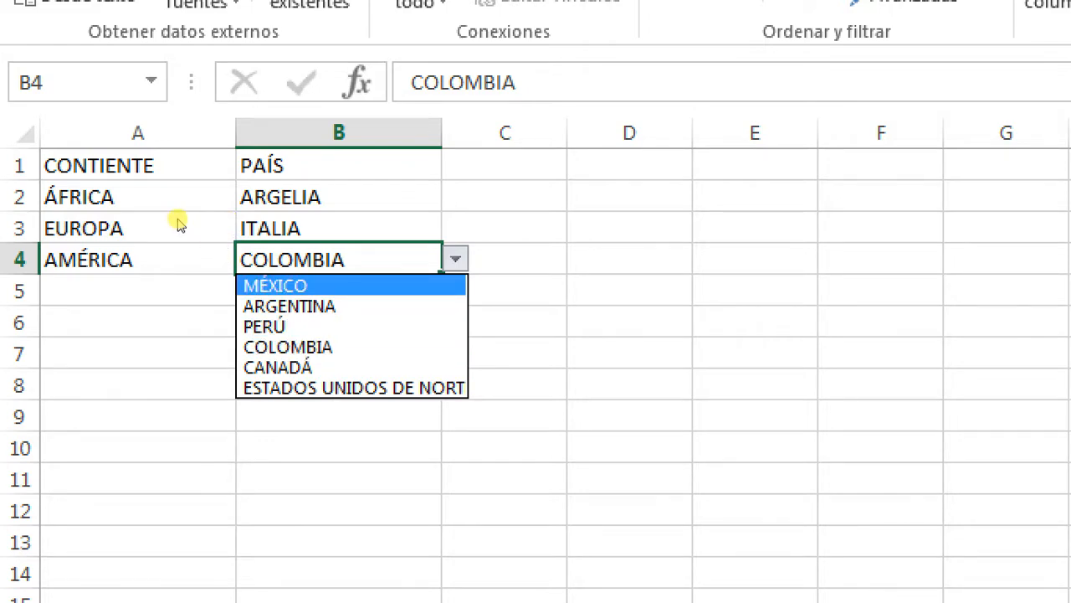
{"action": "key", "text": "End"}
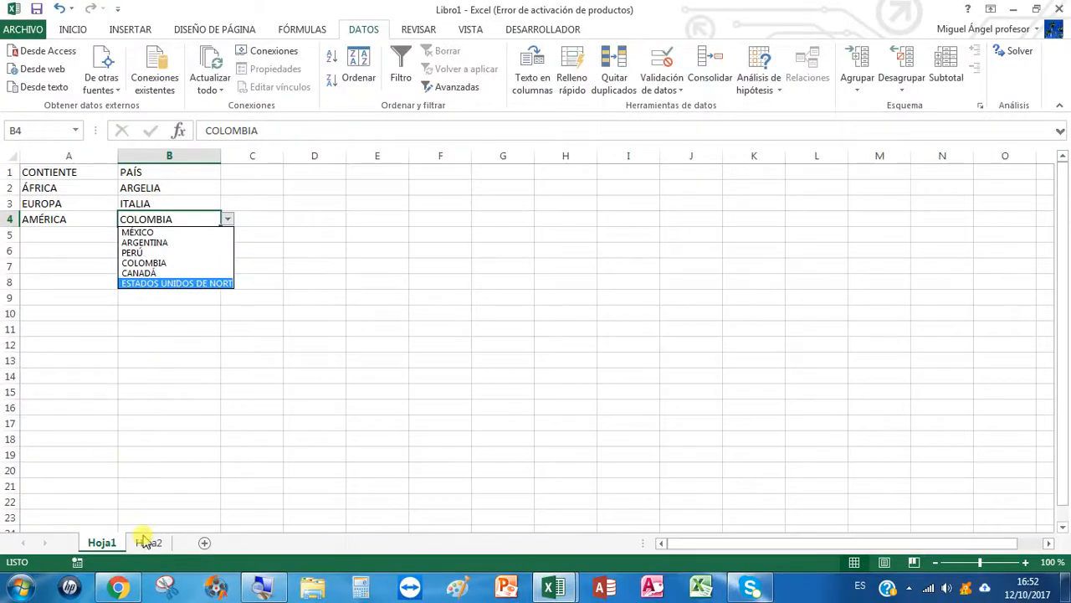
- Sort only column C (AMÉRICA) on Hoja2 by values from A to Z, treating the first row as a header
{"action": "left_click", "coordinate": [147, 542]}
{"action": "left_click", "coordinate": [155, 544]}
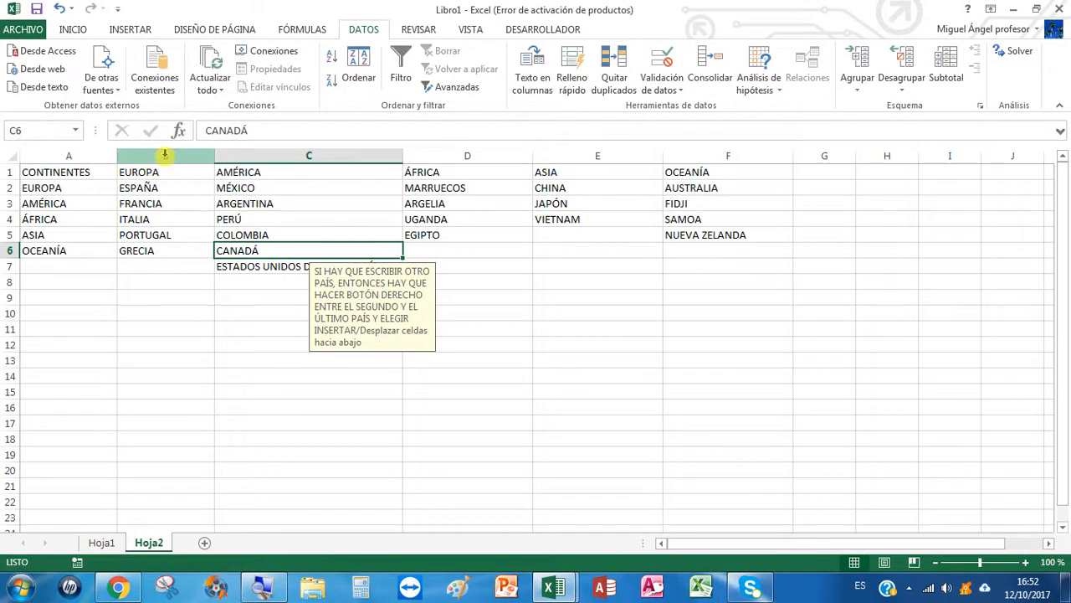
{"action": "left_click", "coordinate": [291, 154]}
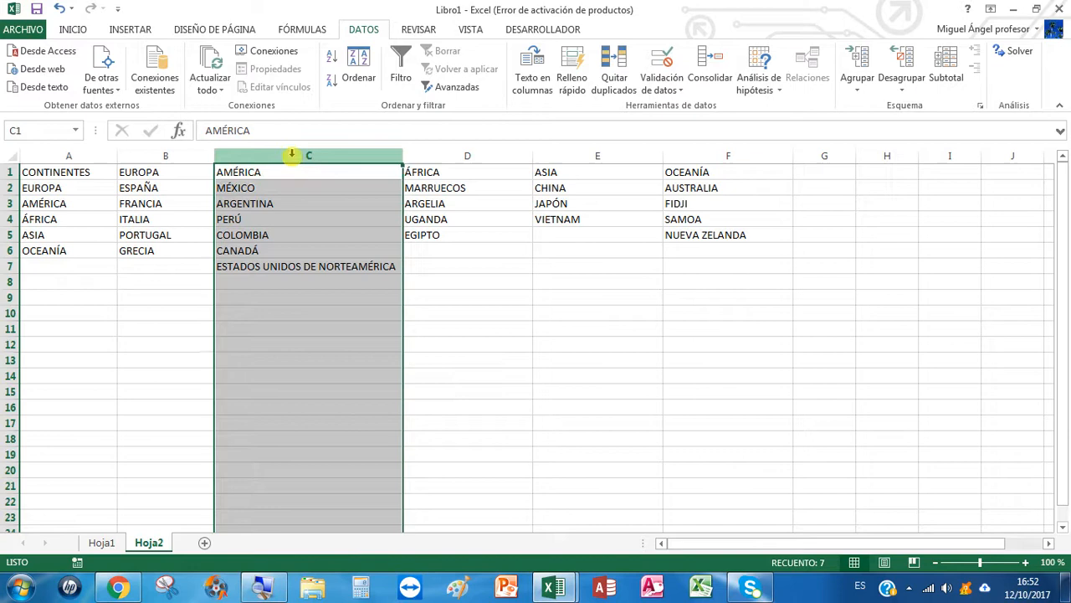
{"action": "left_click", "coordinate": [318, 326]}
{"action": "left_click", "coordinate": [293, 157]}
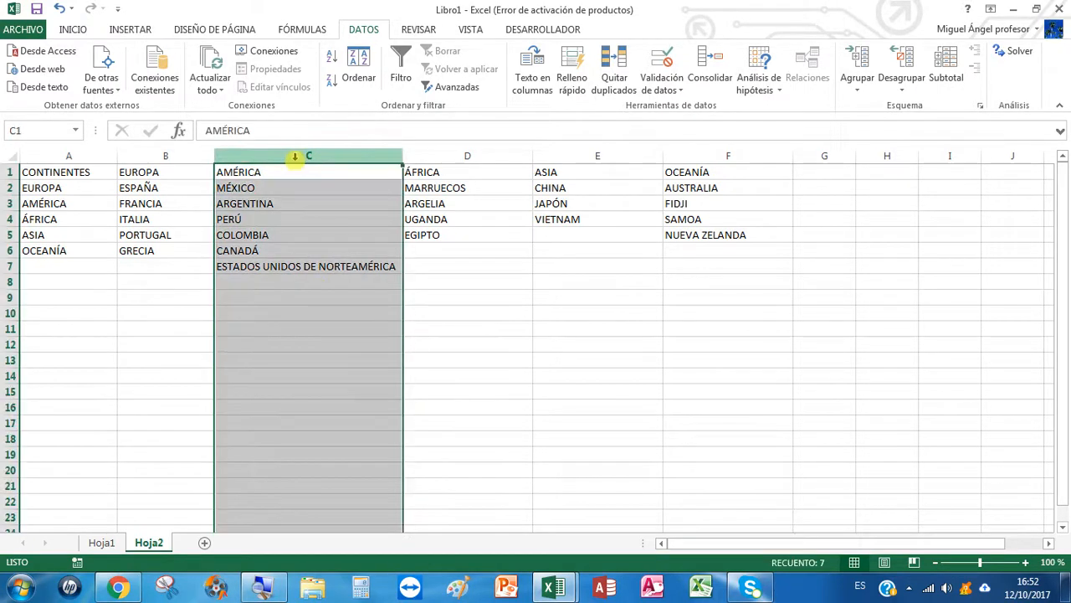
{"action": "left_click", "coordinate": [358, 52]}
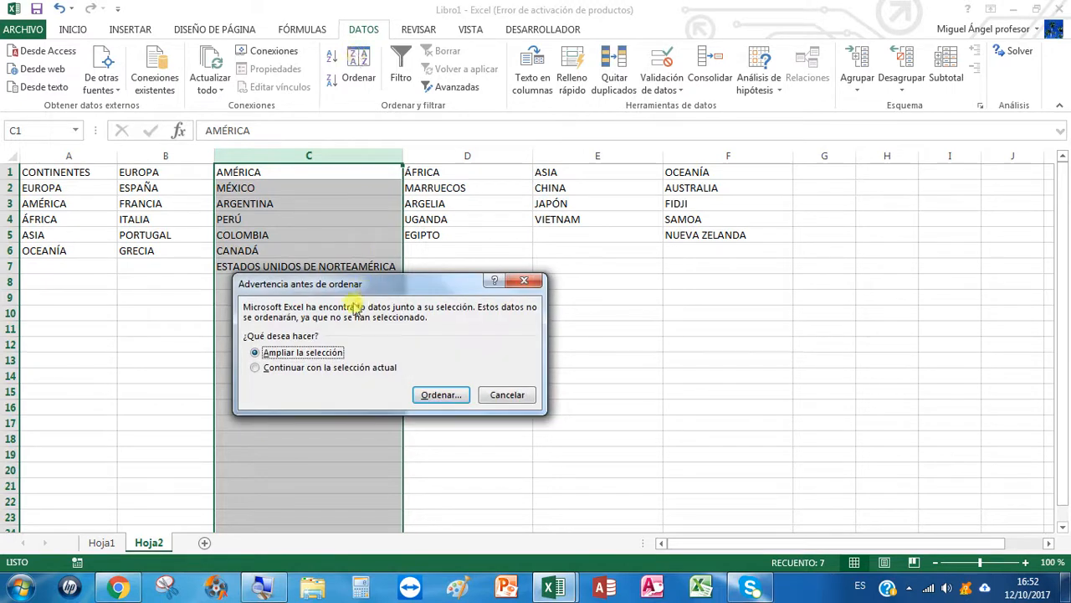
{"action": "left_click", "coordinate": [287, 368]}
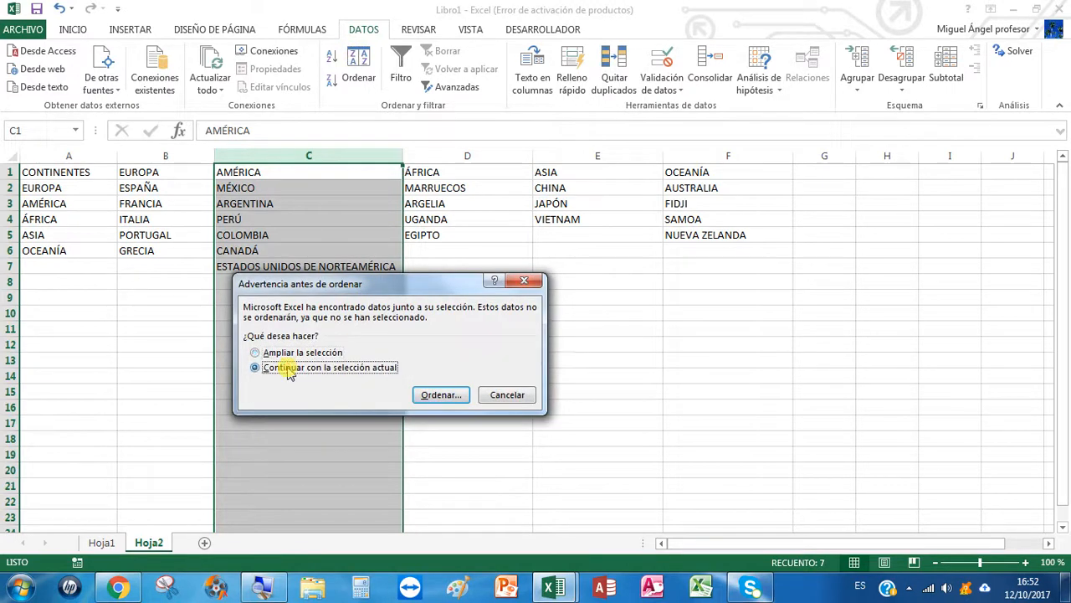
{"action": "left_click", "coordinate": [444, 397]}
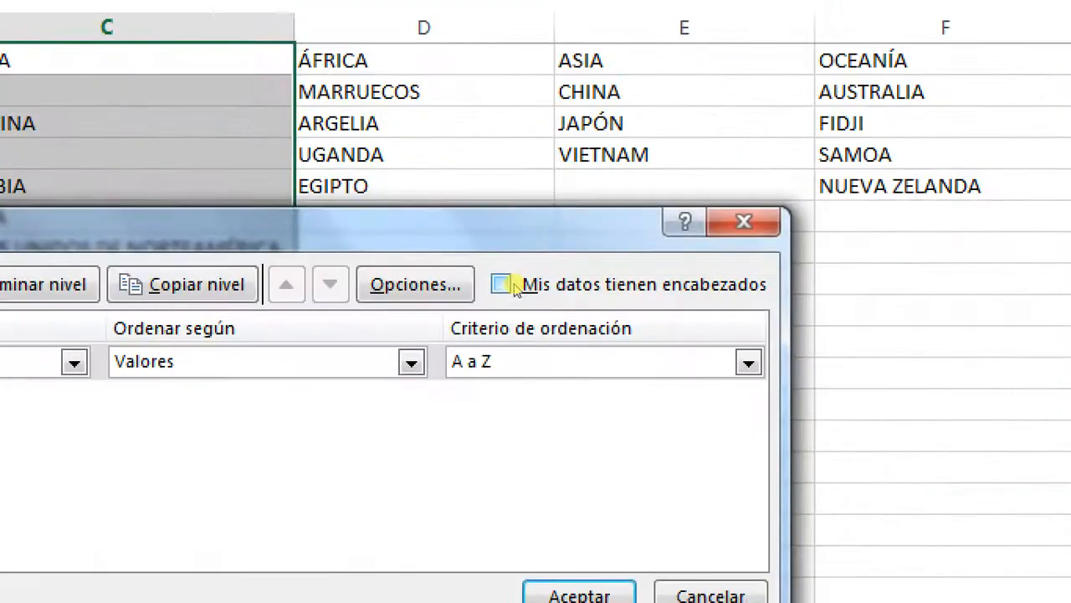
{"action": "left_click", "coordinate": [514, 285]}
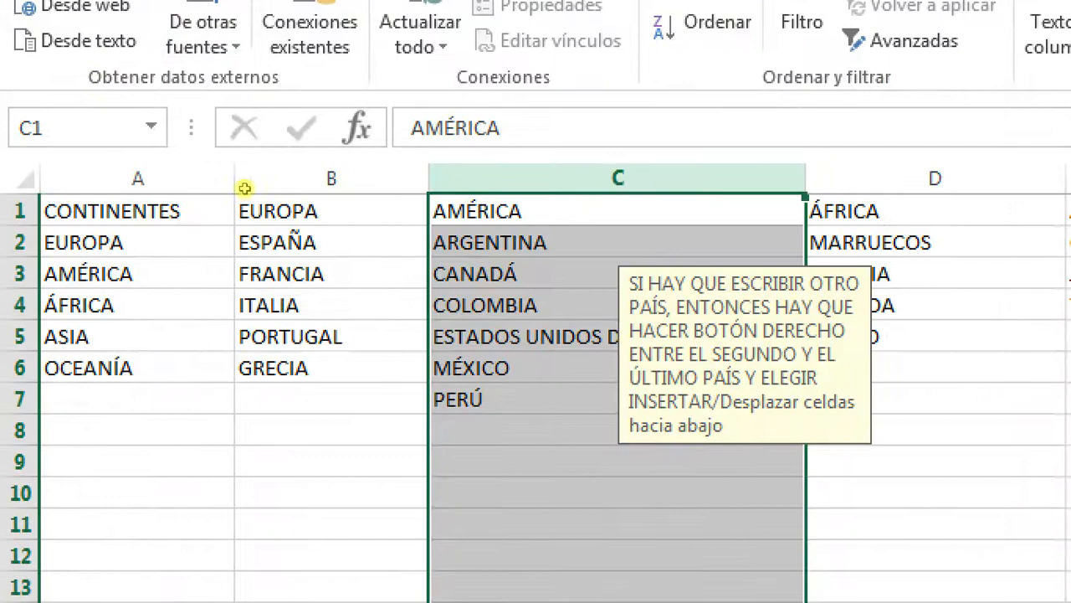
{"action": "key", "text": "Down"}
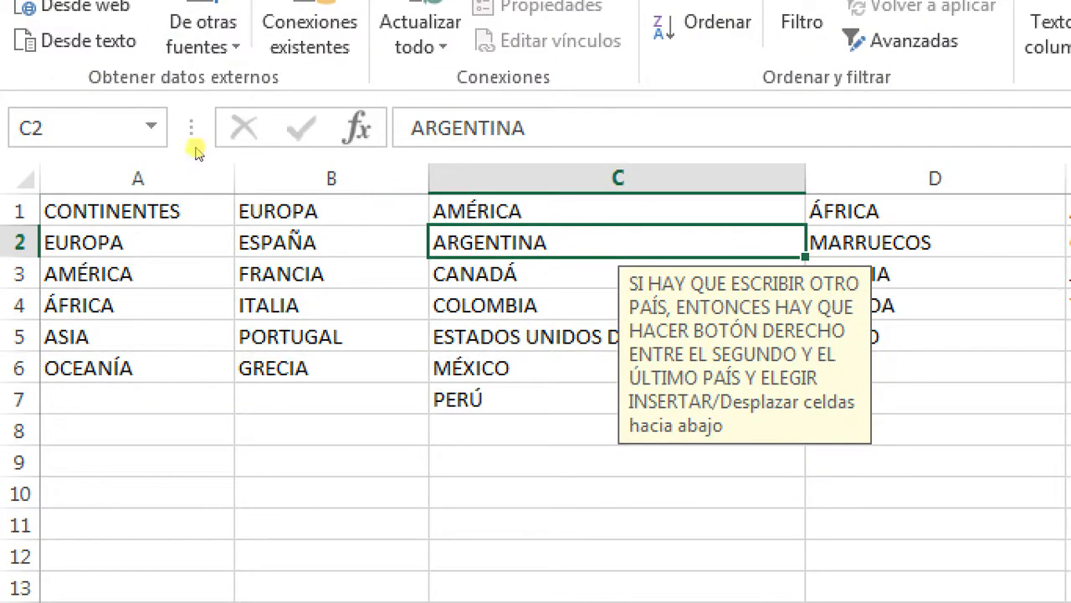
- Sort only column B by EUROPA from A to Z, continuing with the current selection and keeping the header row
{"action": "left_click", "coordinate": [331, 178]}
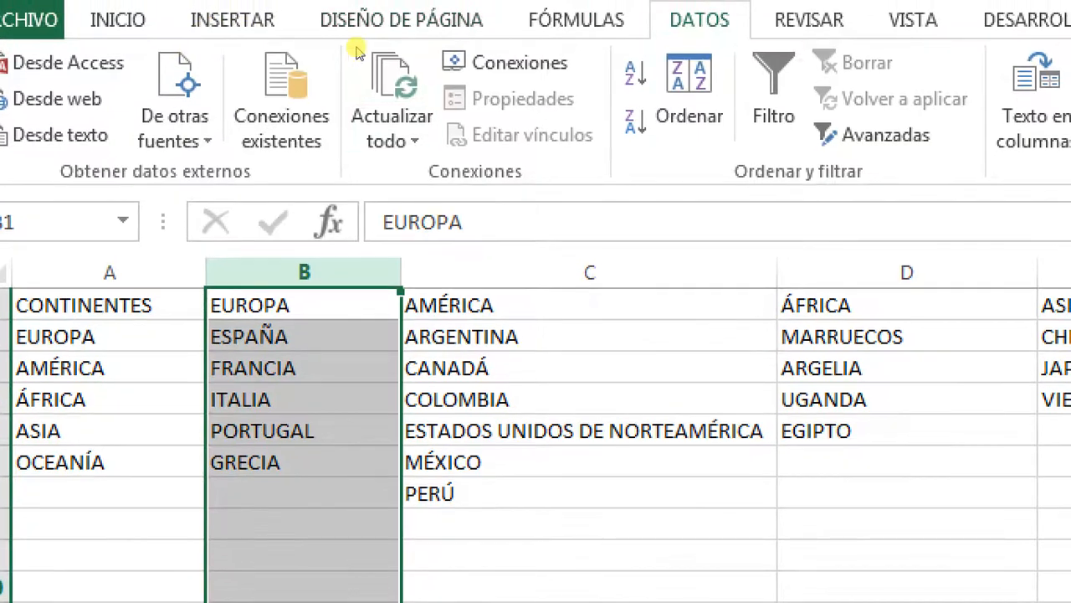
{"action": "left_click", "coordinate": [694, 80]}
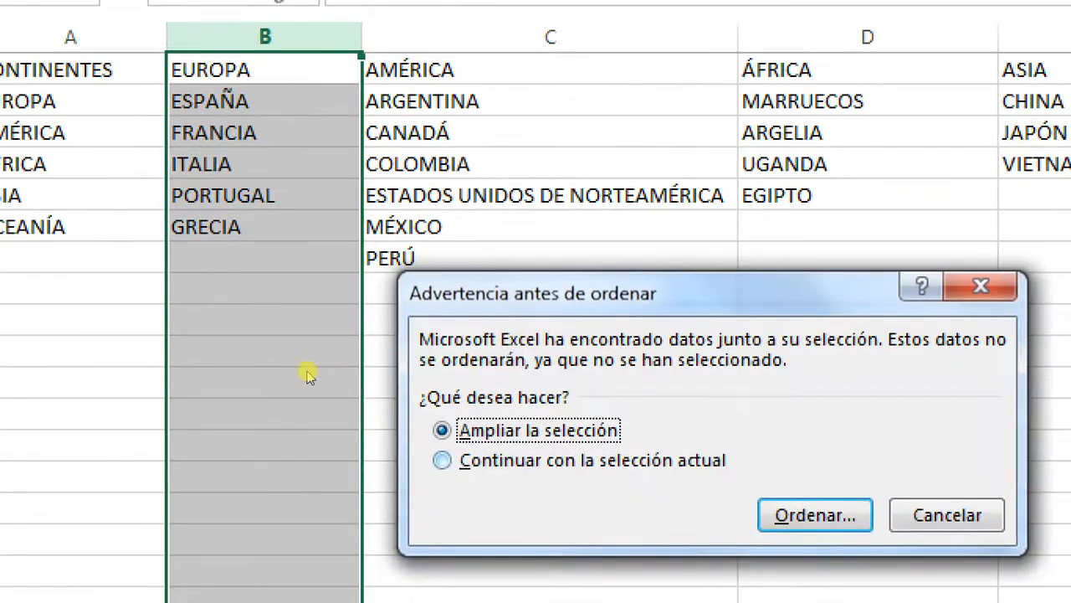
{"action": "key", "text": "Down"}
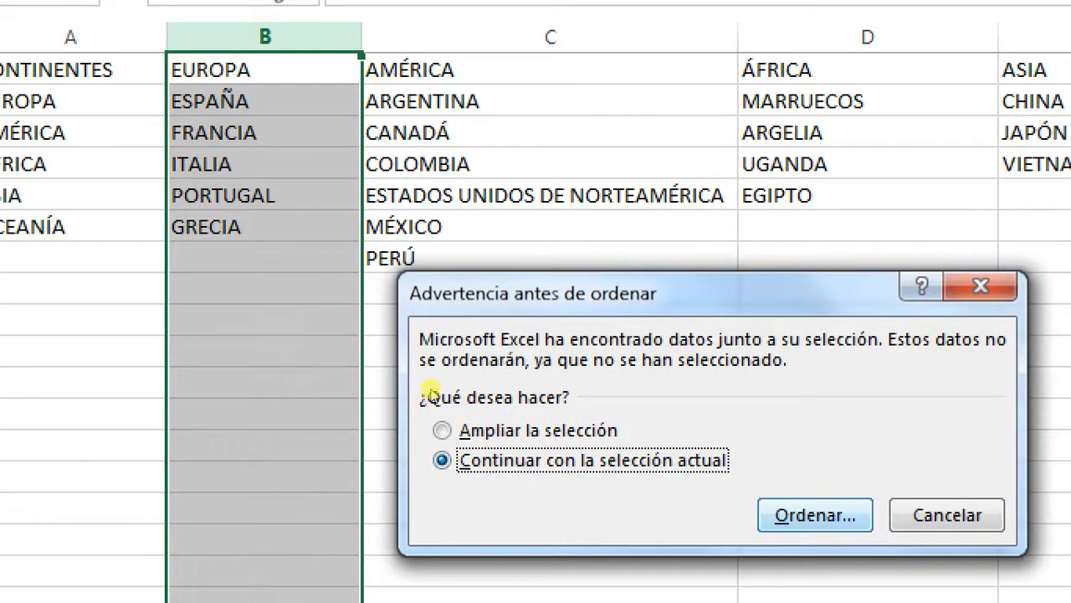
{"action": "key", "text": "Return"}
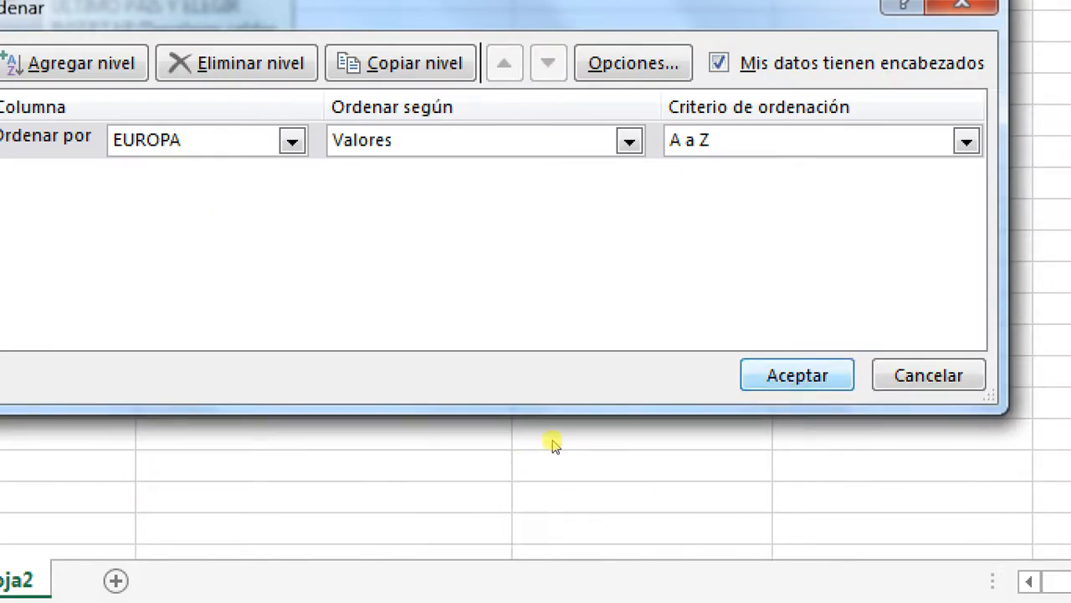
{"action": "key", "text": "Return"}
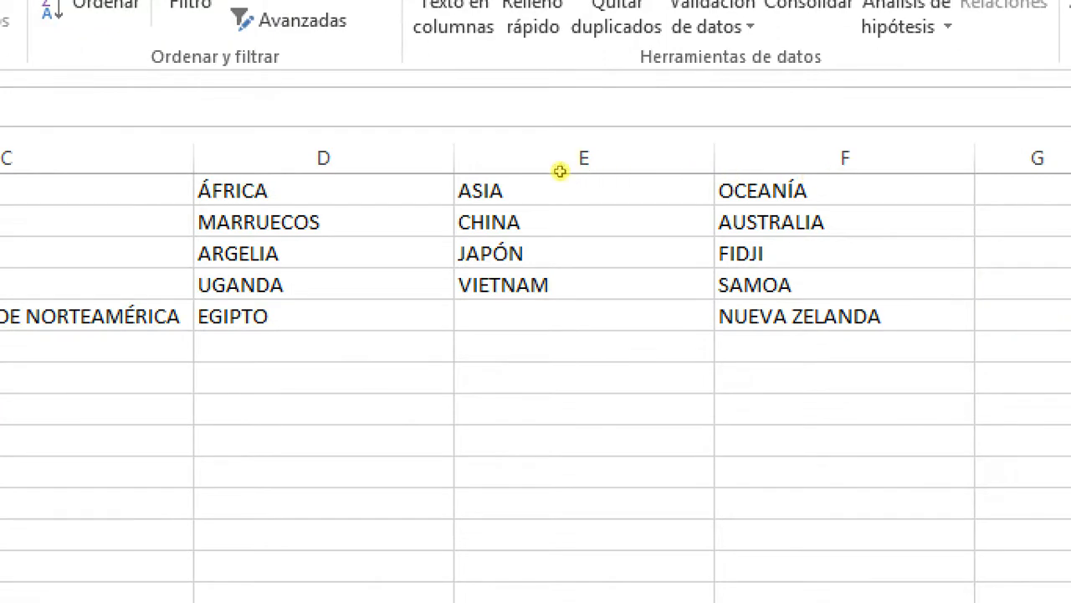
{"action": "left_click_drag", "start_coordinate": [452, 159], "coordinate": [701, 165]}
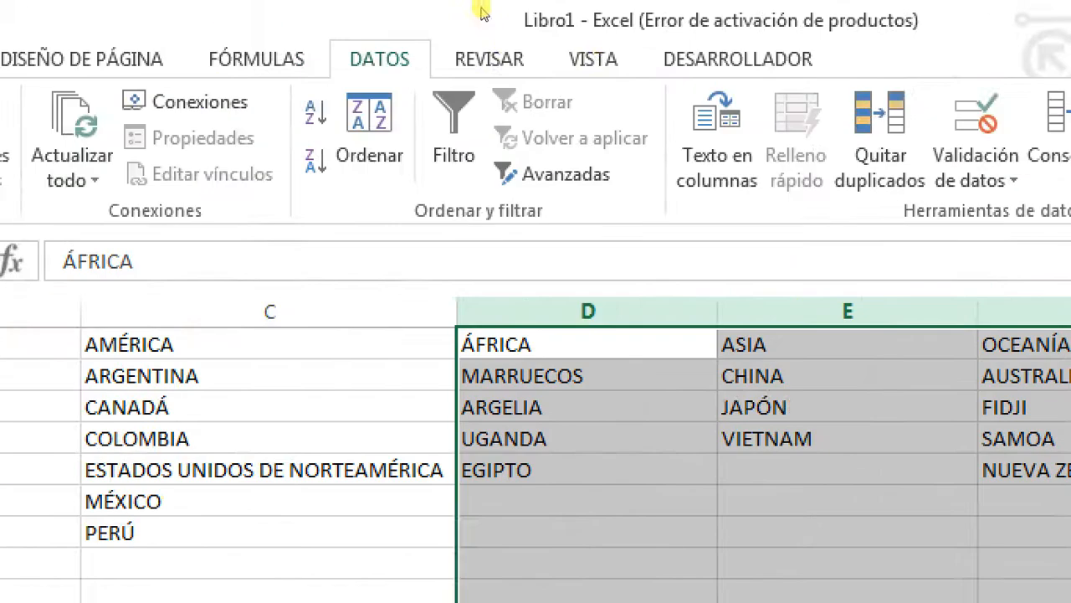
{"action": "left_click", "coordinate": [369, 134]}
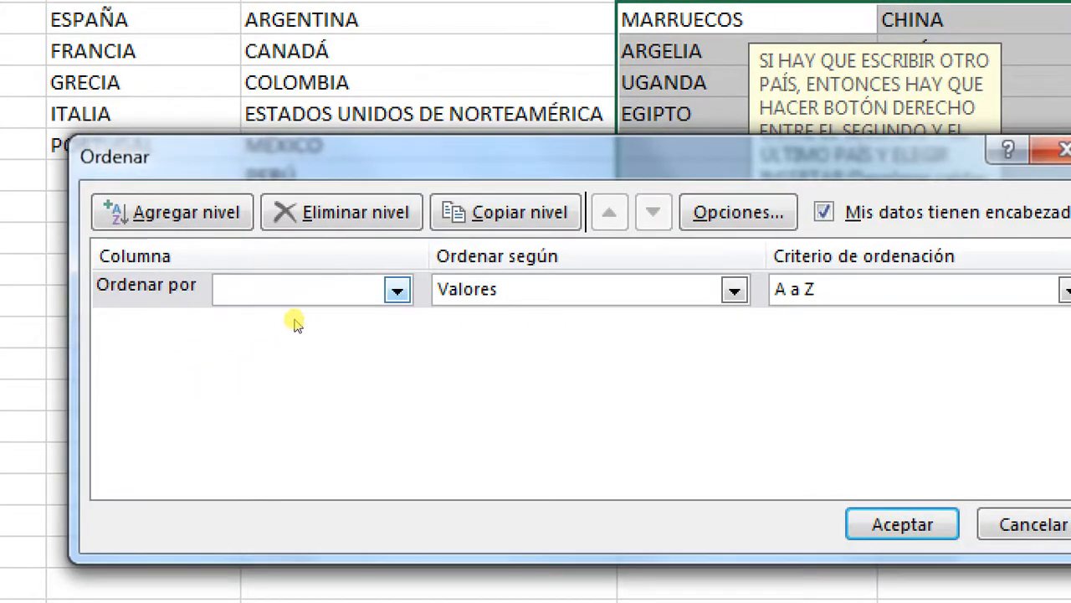
{"action": "left_click", "coordinate": [293, 291]}
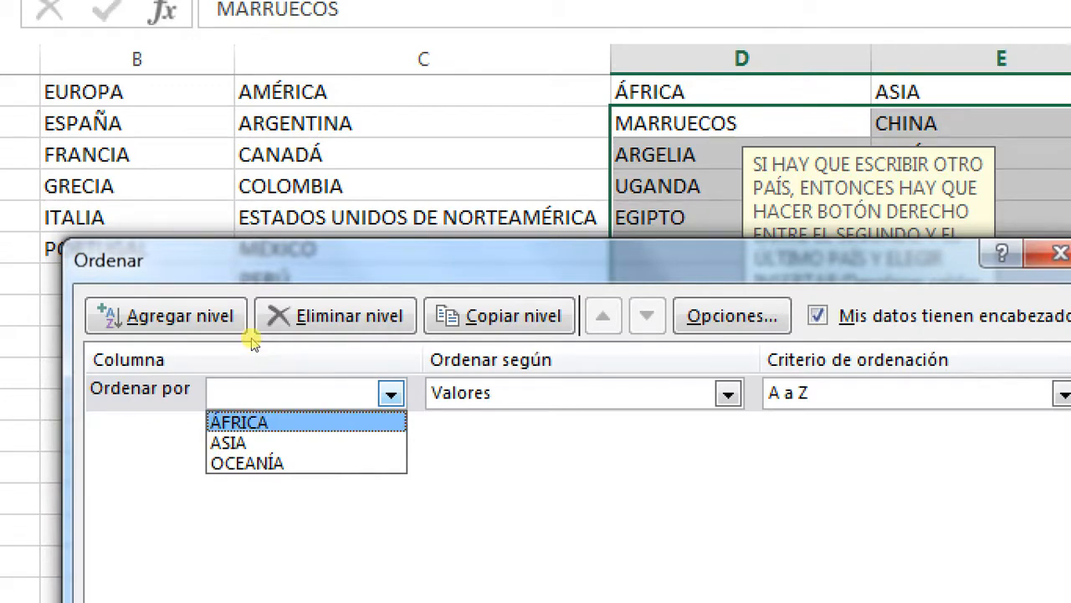
{"action": "key", "text": "Return"}
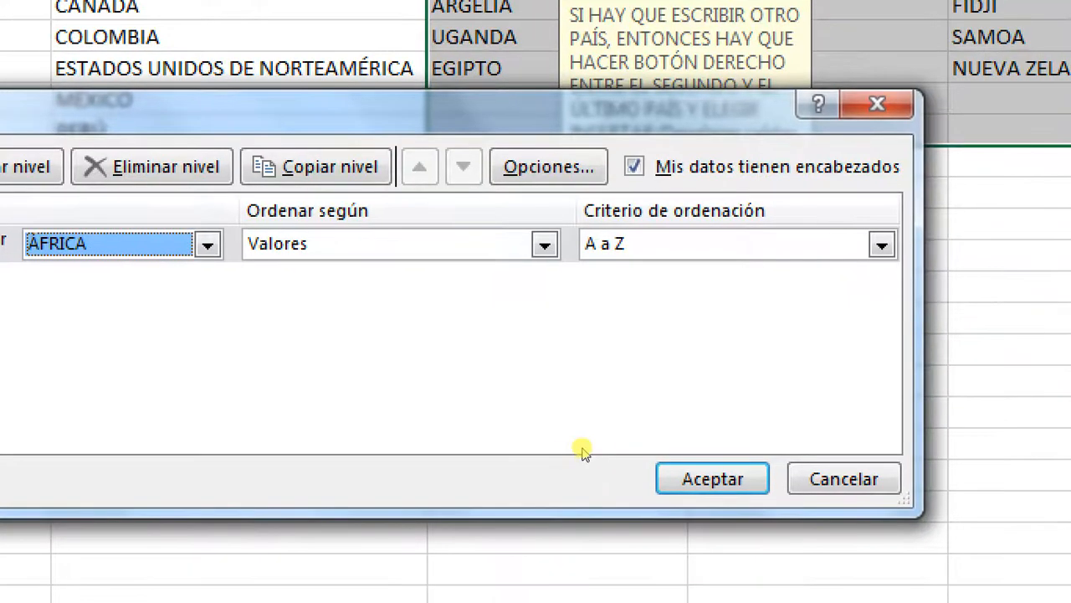
{"action": "left_click", "coordinate": [811, 591]}
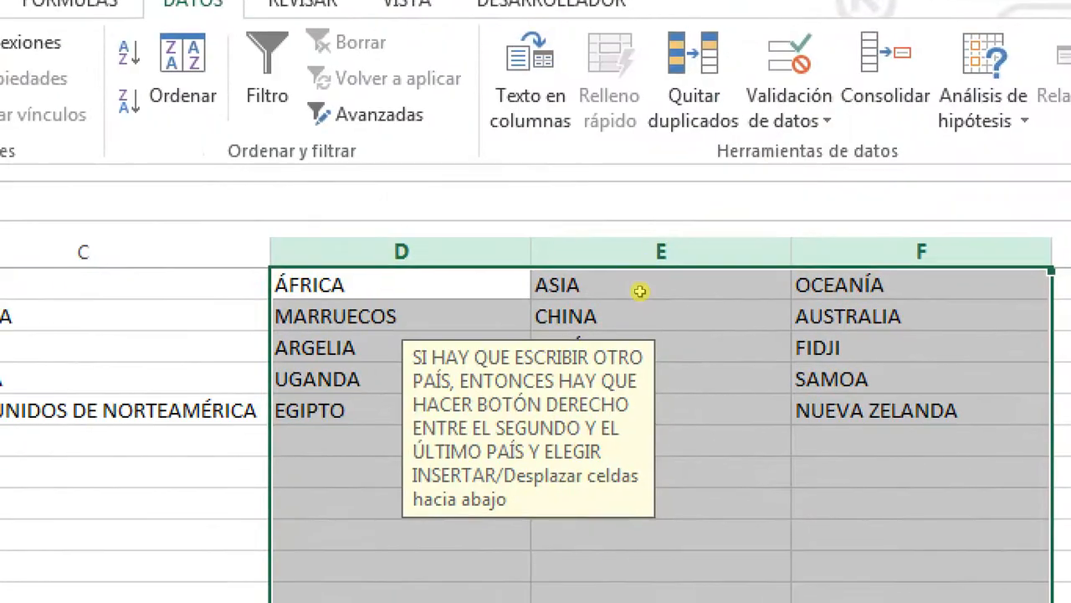
{"action": "left_click", "coordinate": [810, 99]}
- Sort only column D by ÁFRICA from A to Z, continuing with the current selection and keeping the header row
{"action": "left_click", "coordinate": [455, 252]}
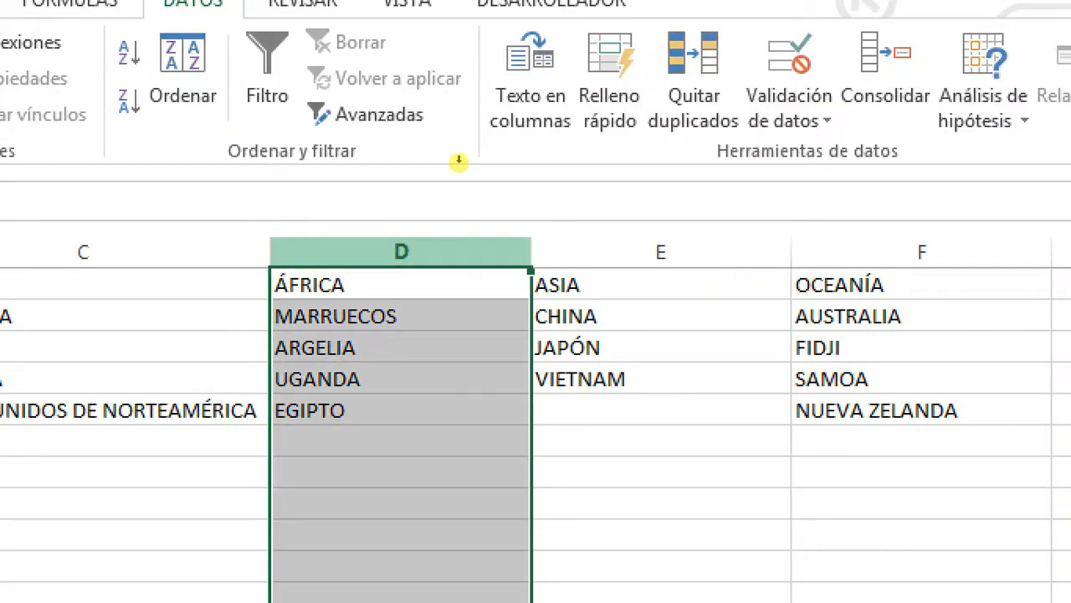
{"action": "left_click", "coordinate": [183, 77]}
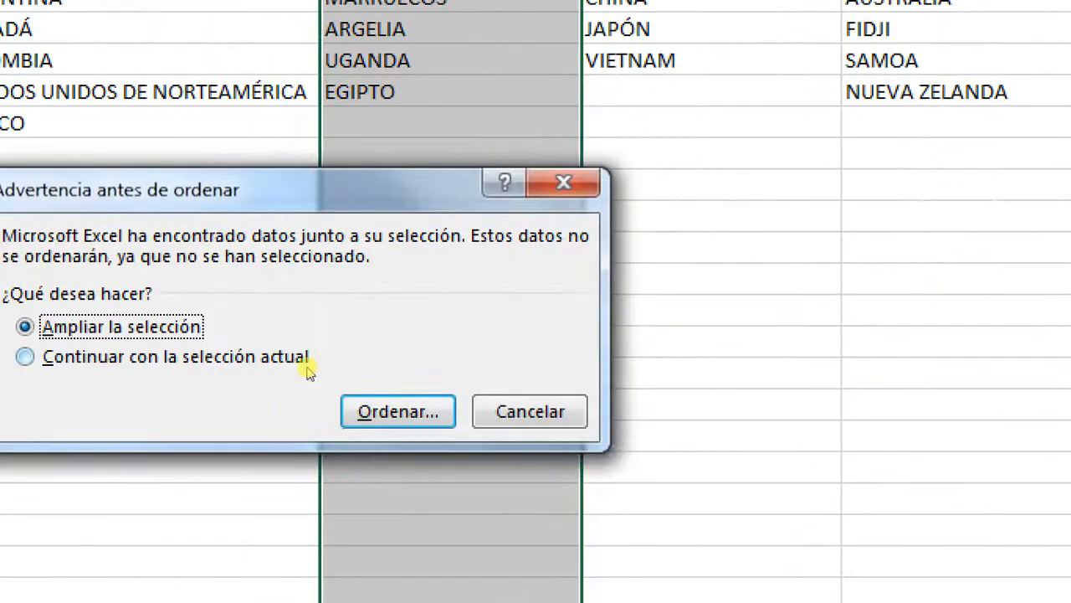
{"action": "left_click", "coordinate": [306, 362]}
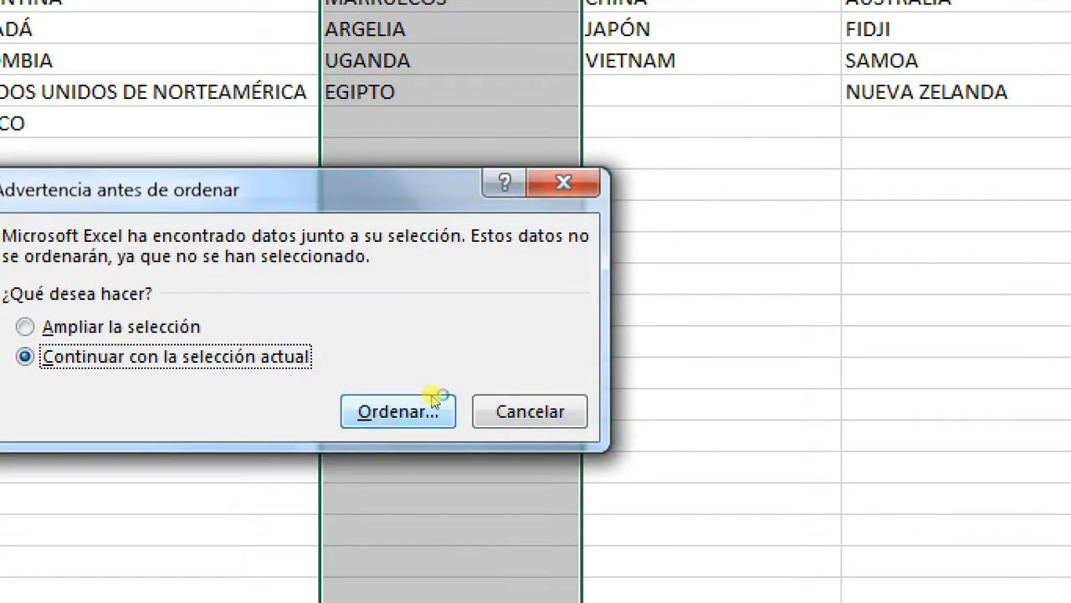
{"action": "left_click", "coordinate": [435, 399]}
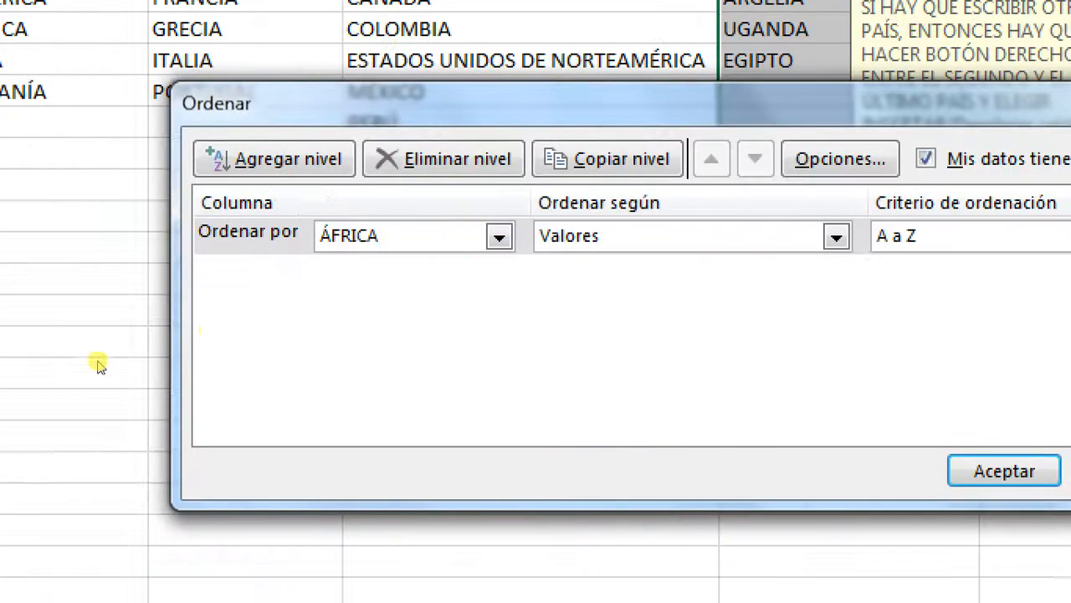
{"action": "key", "text": "Return"}
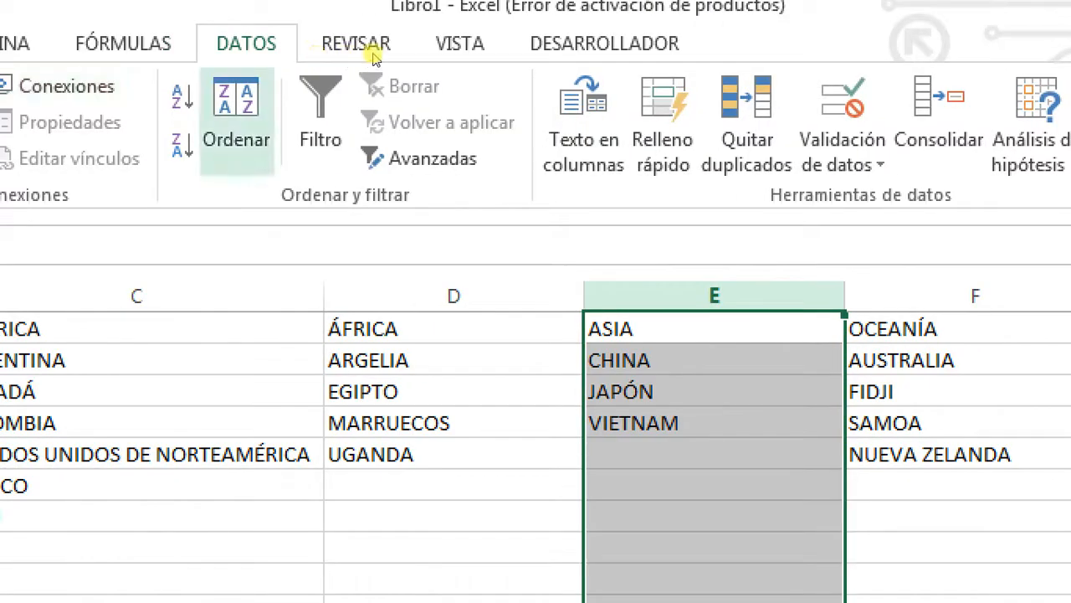
- Sort only column E by ASIA from A to Z, continuing with the current selection and keeping the header row
{"action": "left_click", "coordinate": [237, 110]}
{"action": "key", "text": "Down"}
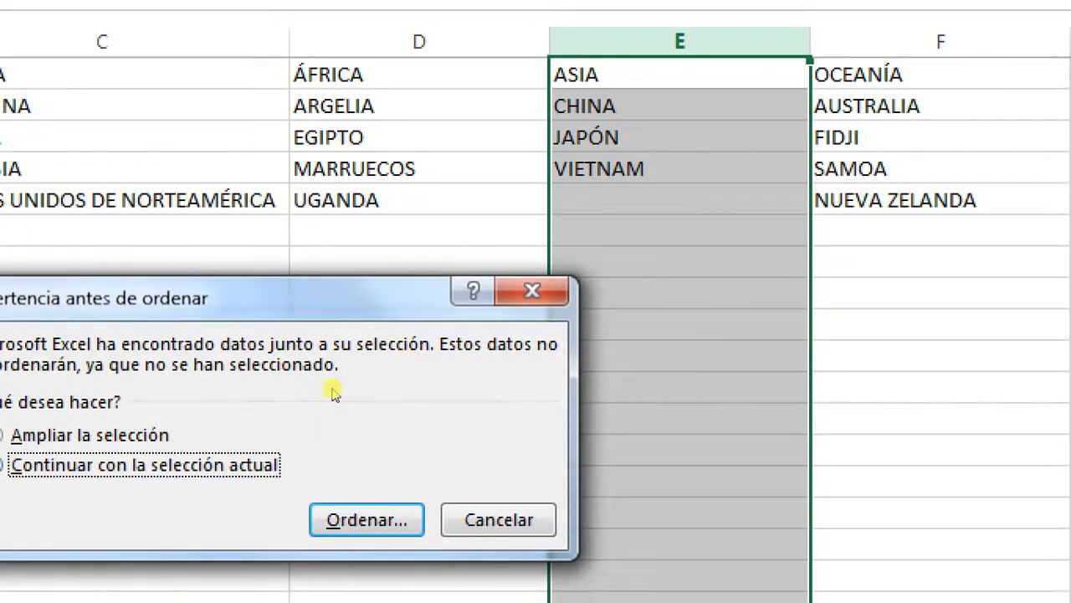
{"action": "key", "text": "Return"}
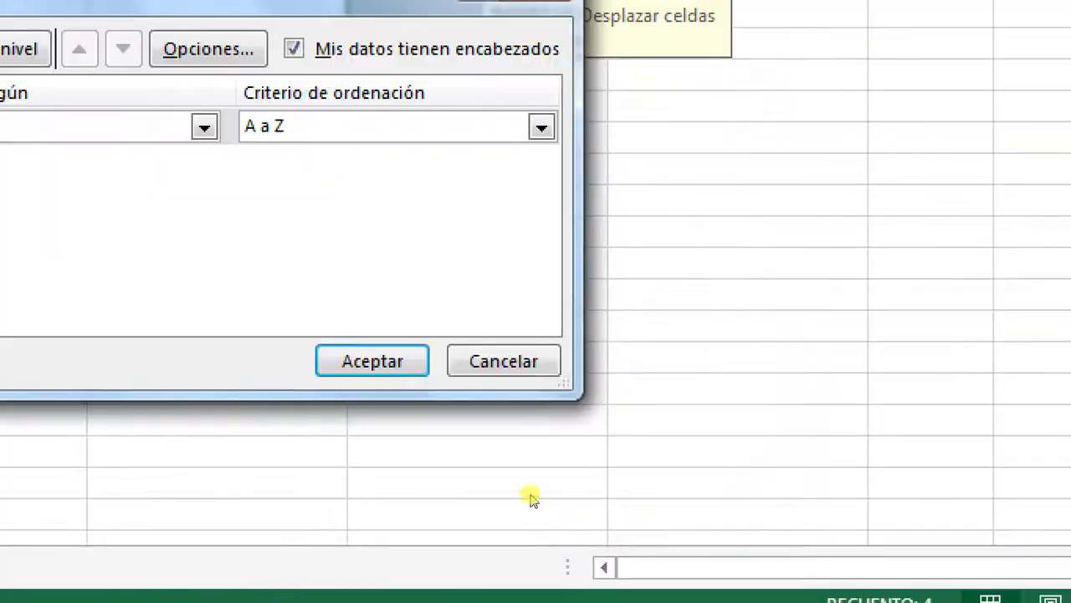
{"action": "key", "text": "Return"}
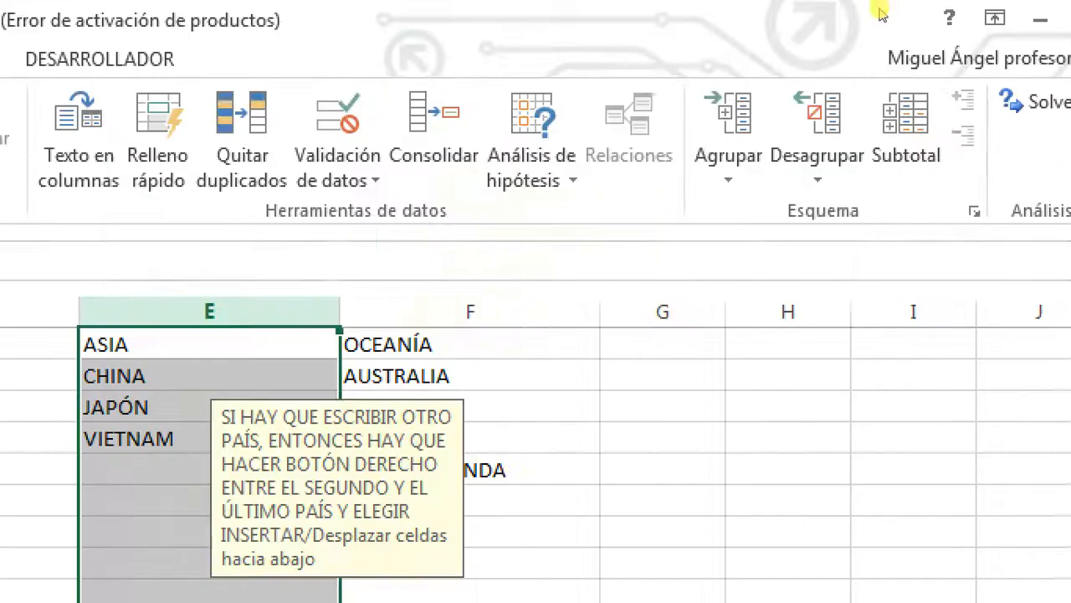
- Sort only column F by OCEANÍA values from A to Z, continuing with the current selection and keeping the header row
{"action": "left_click", "coordinate": [470, 311]}
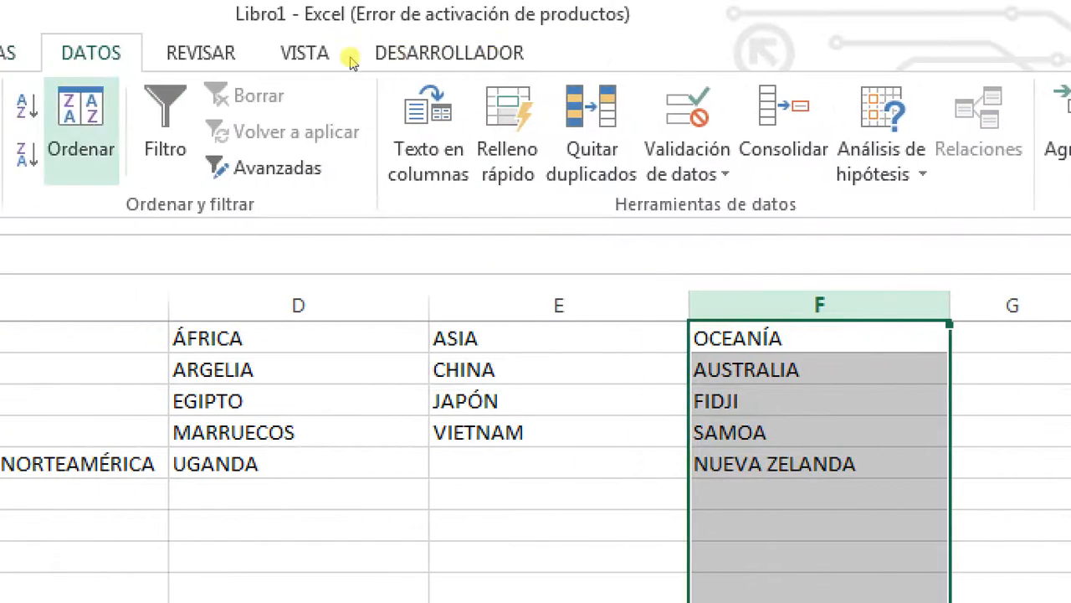
{"action": "left_click", "coordinate": [81, 131]}
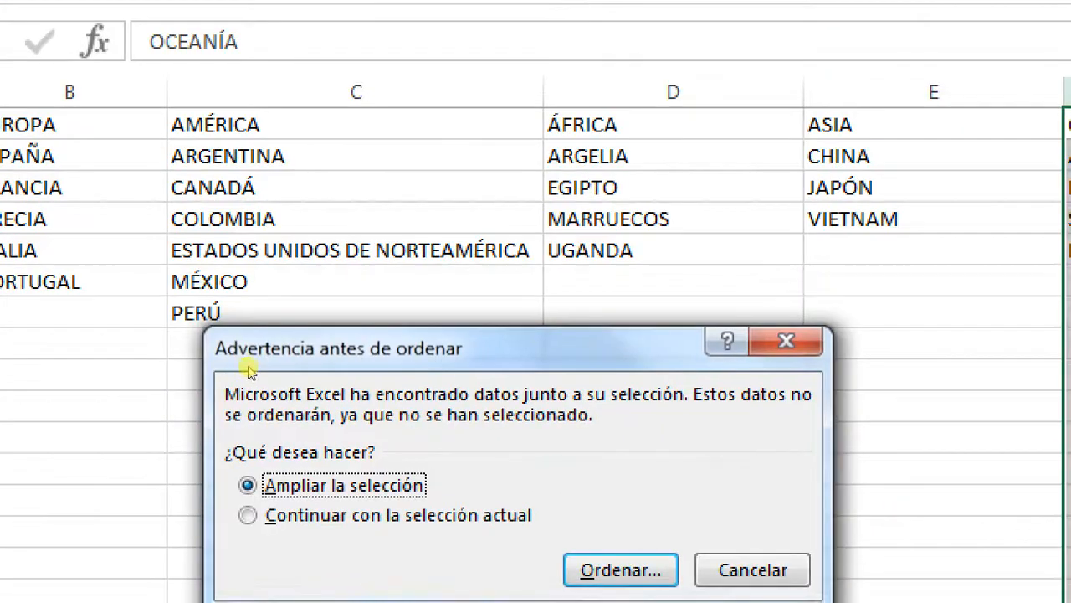
{"action": "key", "text": "Down"}
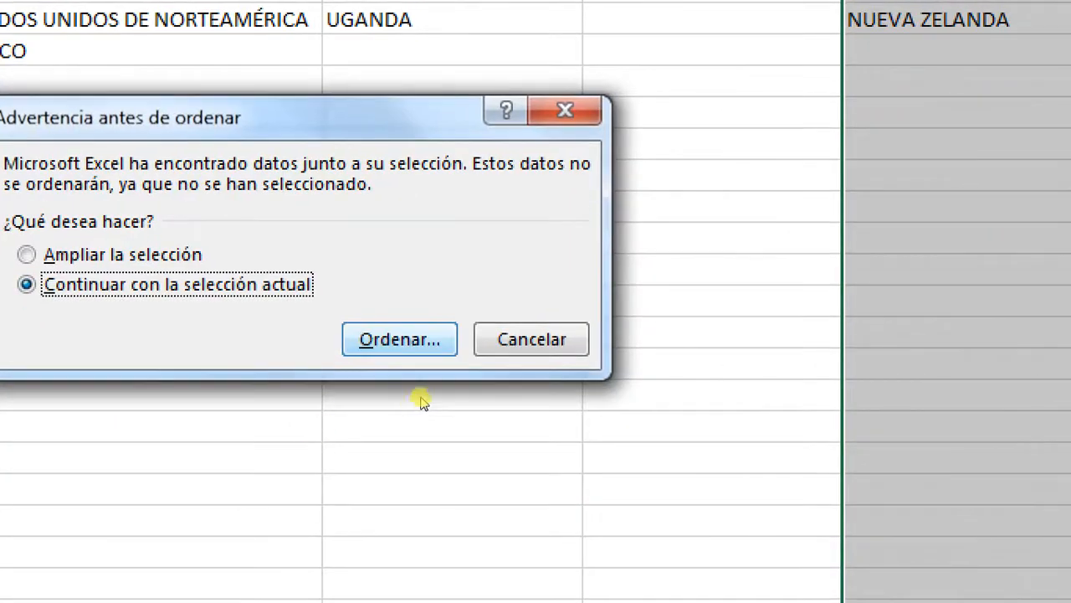
{"action": "key", "text": "Return"}
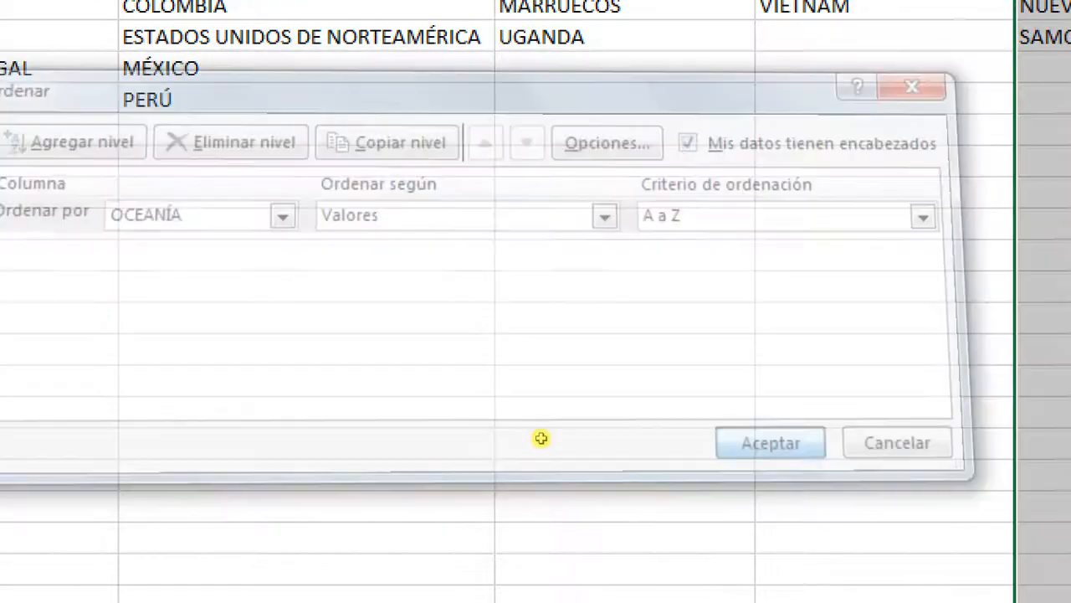
{"action": "key", "text": "Return"}
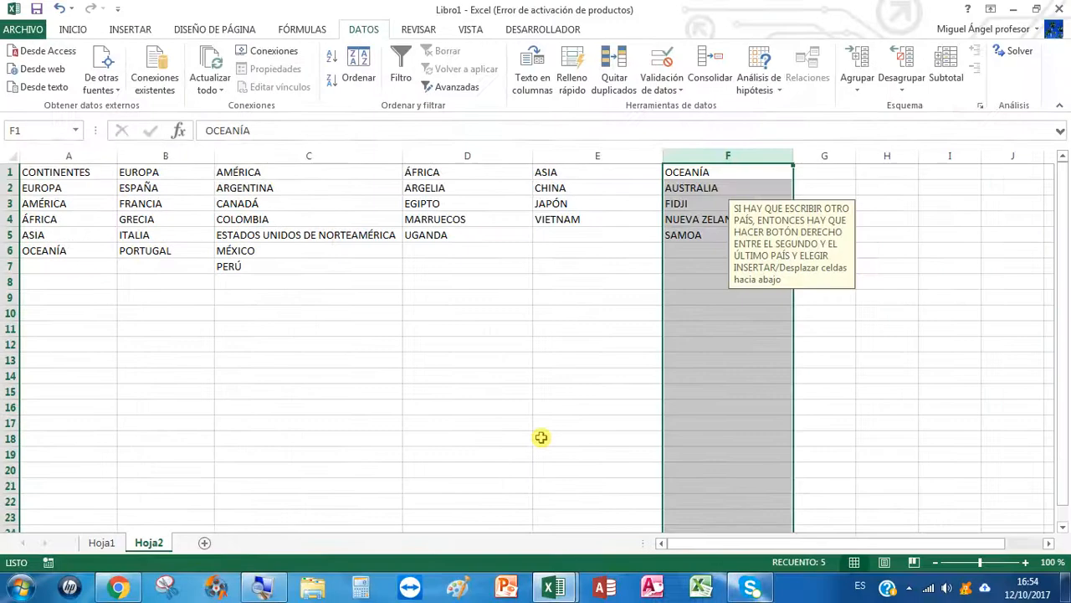
- On Hoja1, choose OCEANÍA from the continent drop-down list in cell A5
{"action": "left_click", "coordinate": [109, 542]}
{"action": "left_click", "coordinate": [75, 234]}
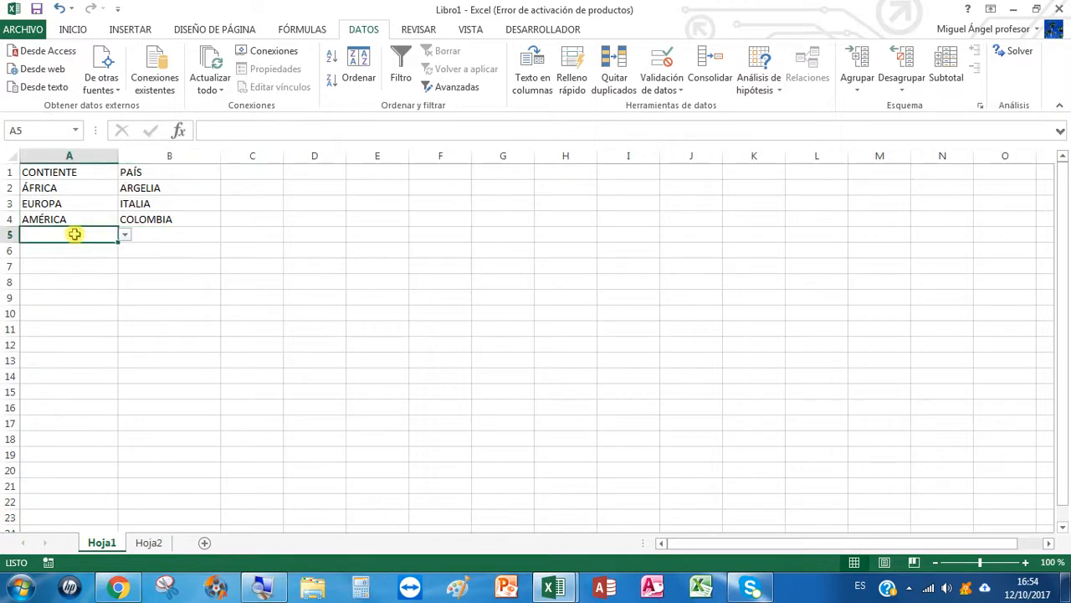
{"action": "left_click", "coordinate": [124, 235]}
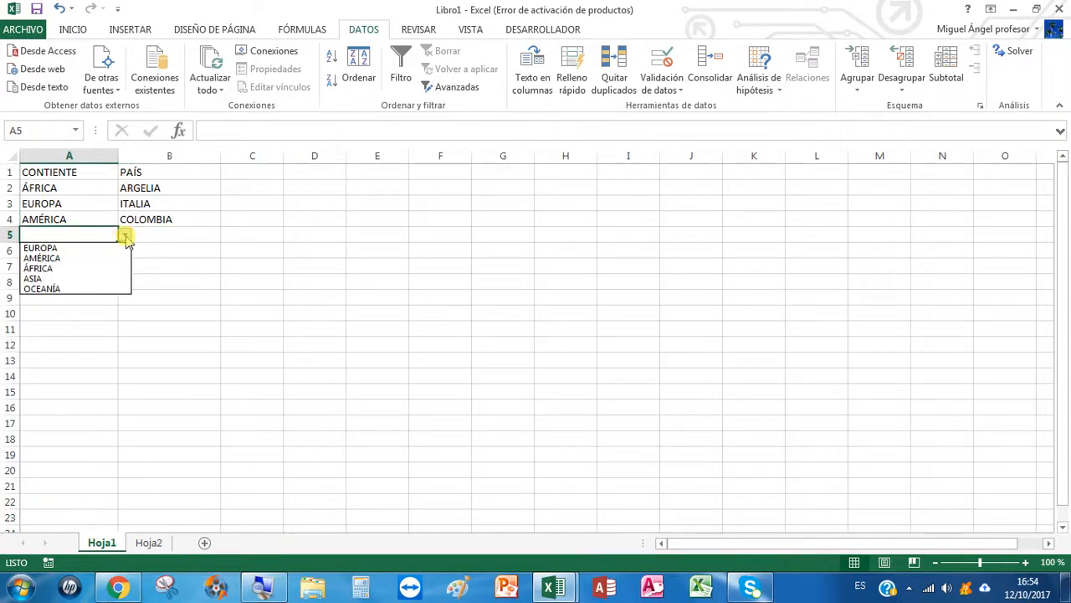
{"action": "left_click", "coordinate": [84, 289]}
- Choose FIDJI from the dependent country drop-down list in cell B5
{"action": "left_click", "coordinate": [150, 235]}
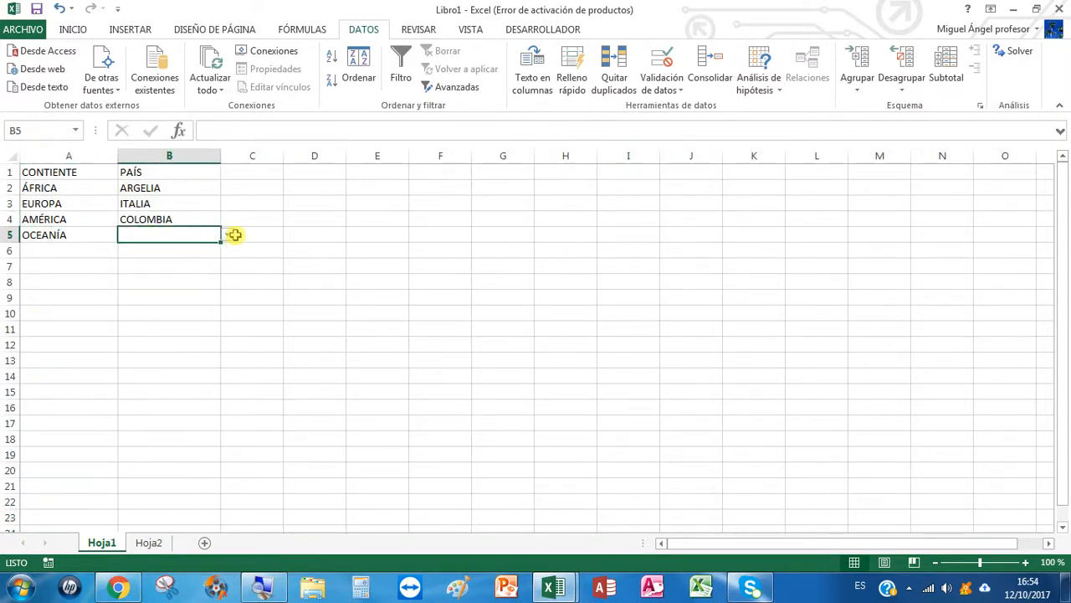
{"action": "left_click", "coordinate": [226, 237]}
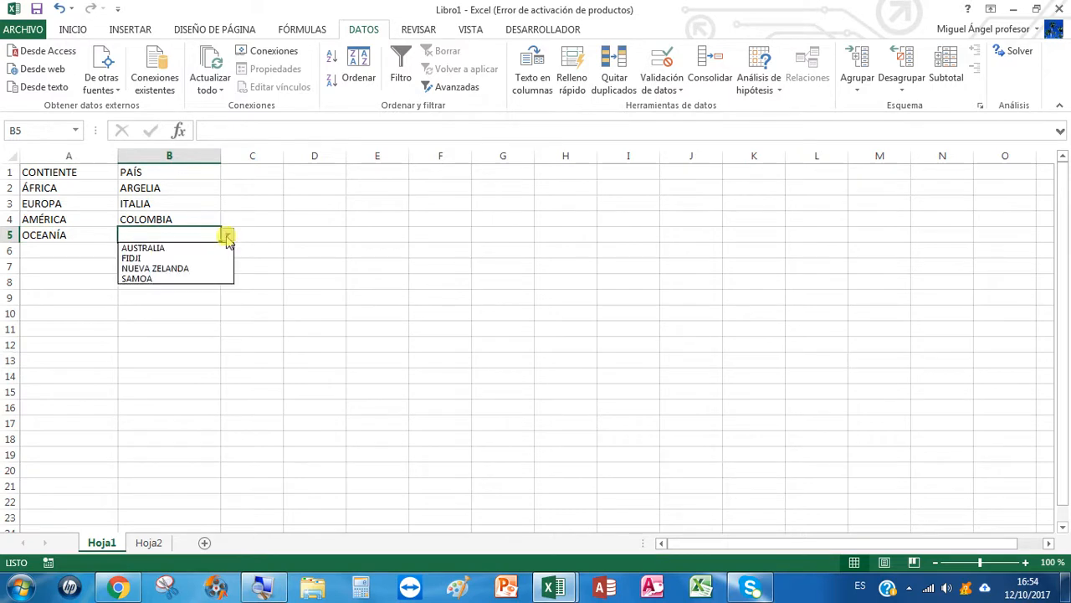
{"action": "left_click", "coordinate": [201, 259]}
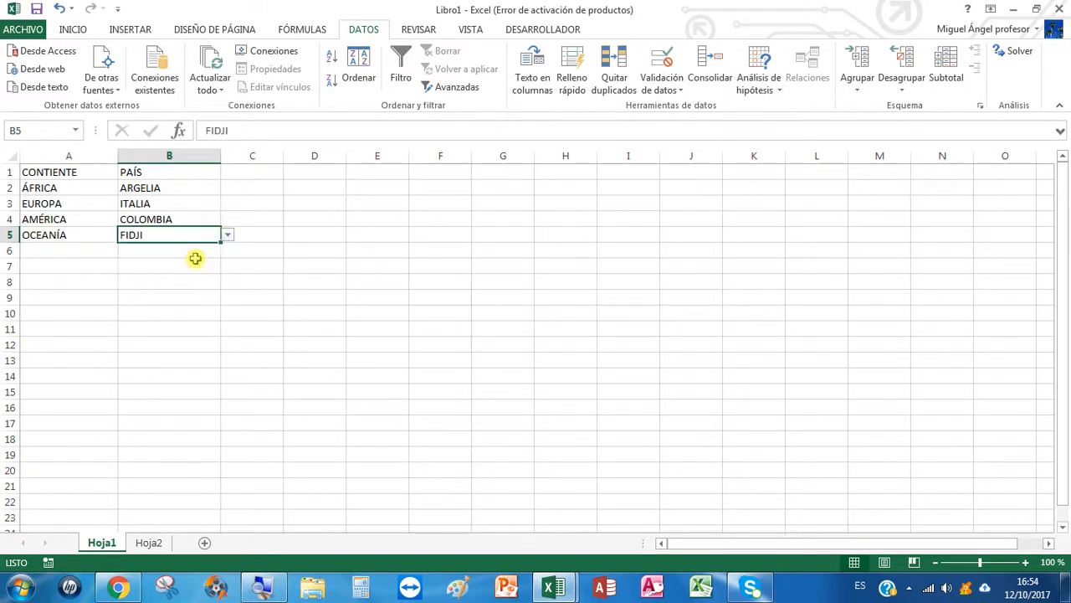
{"action": "left_click", "coordinate": [300, 217]}
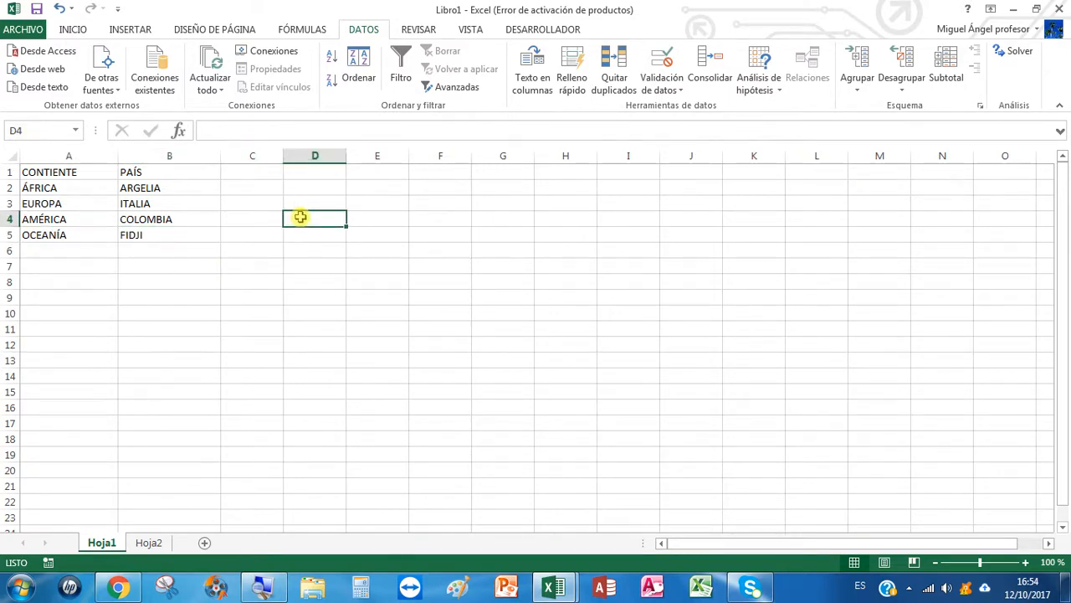